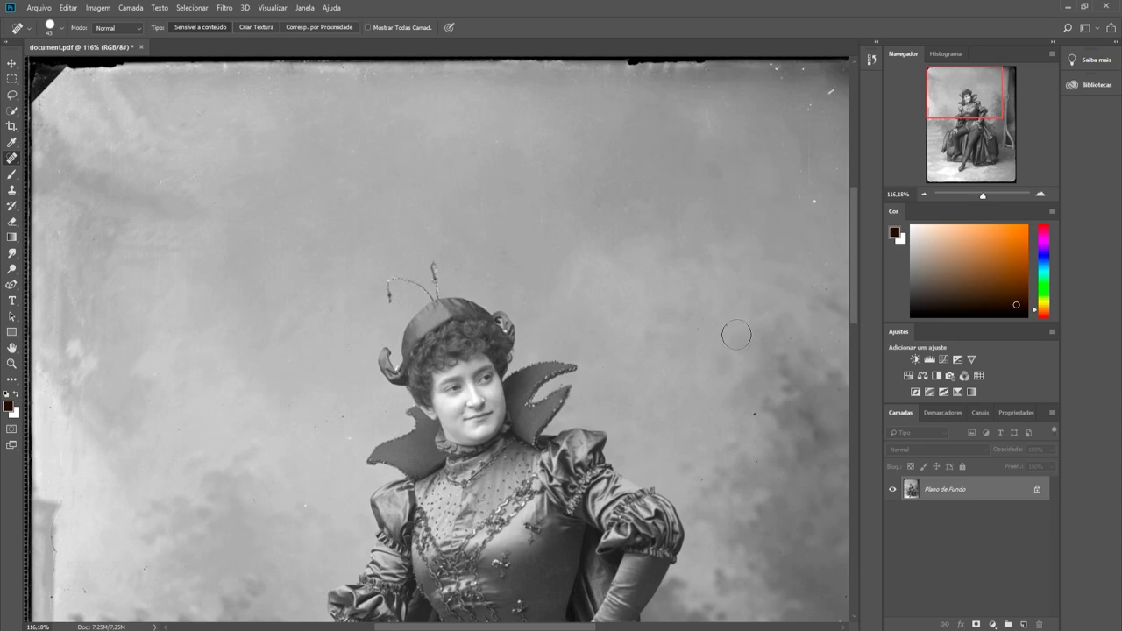
Step: Spot-heal the dark blemishes and dust spots scattered across the backdrop
{"action": "left_click", "coordinate": [829, 92]}
{"action": "left_click", "coordinate": [325, 421]}
{"action": "left_click", "coordinate": [645, 253]}
{"action": "left_click_drag", "start_coordinate": [283, 373], "coordinate": [138, 255]}
{"action": "left_click", "coordinate": [694, 461]}
{"action": "left_click", "coordinate": [626, 552]}
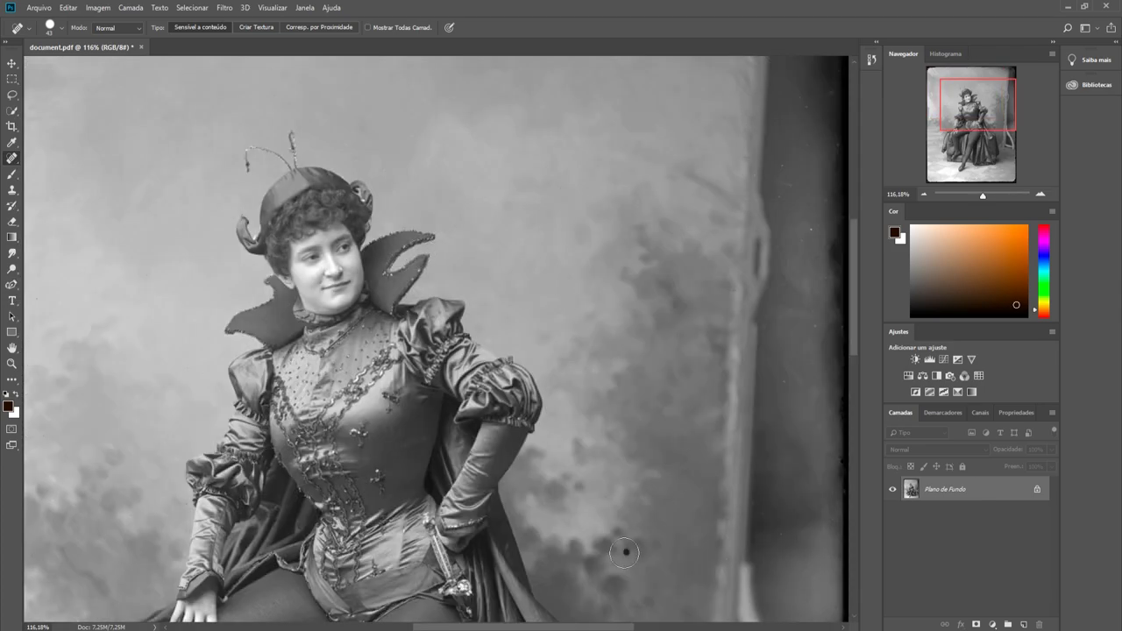
Step: Heal the dark strip along the left edge and the marks on the floor
{"action": "left_click_drag", "start_coordinate": [369, 614], "coordinate": [513, 286]}
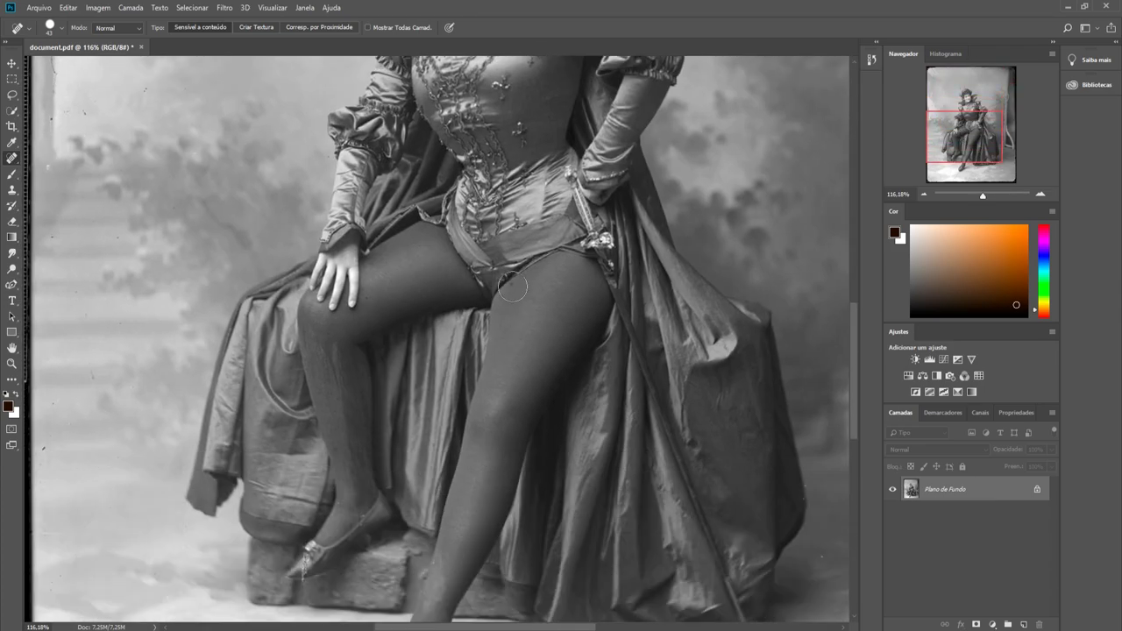
{"action": "left_click_drag", "start_coordinate": [54, 62], "coordinate": [54, 119]}
{"action": "scroll", "coordinate": [858, 378], "scroll_direction": "down", "scroll_amount": 5}
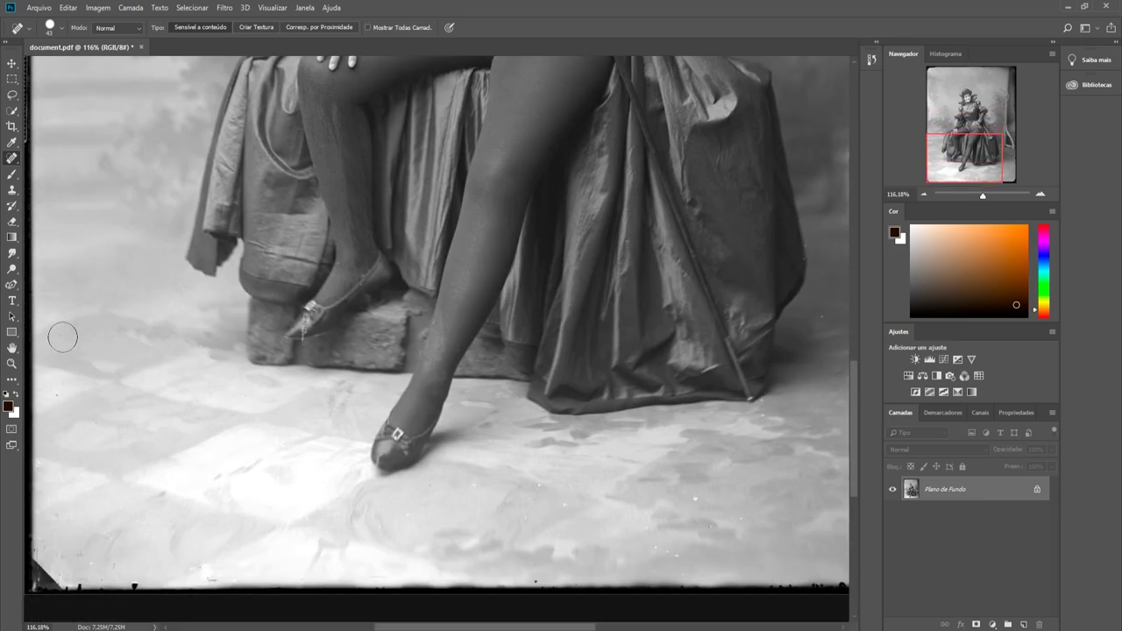
{"action": "left_click_drag", "start_coordinate": [70, 550], "coordinate": [80, 581]}
{"action": "left_click", "coordinate": [659, 552]}
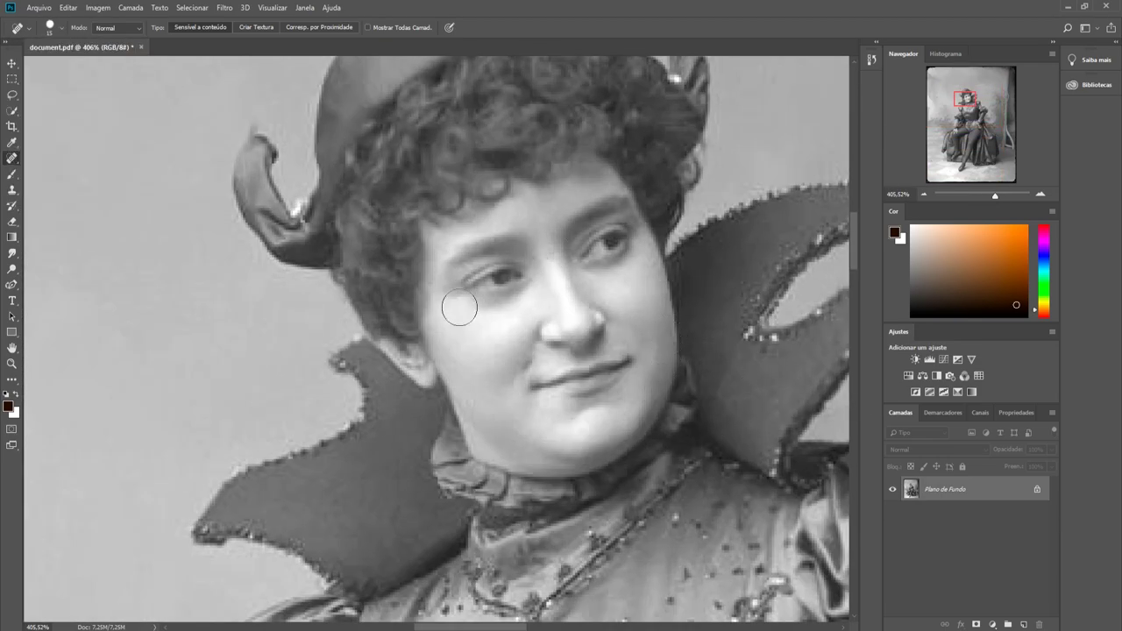
Step: Duplicate the background layer and crop the photo tighter, trimming the ragged borders
{"action": "key", "text": "ctrl+0"}
{"action": "key", "text": "ctrl+j"}
{"action": "left_click", "coordinate": [12, 126]}
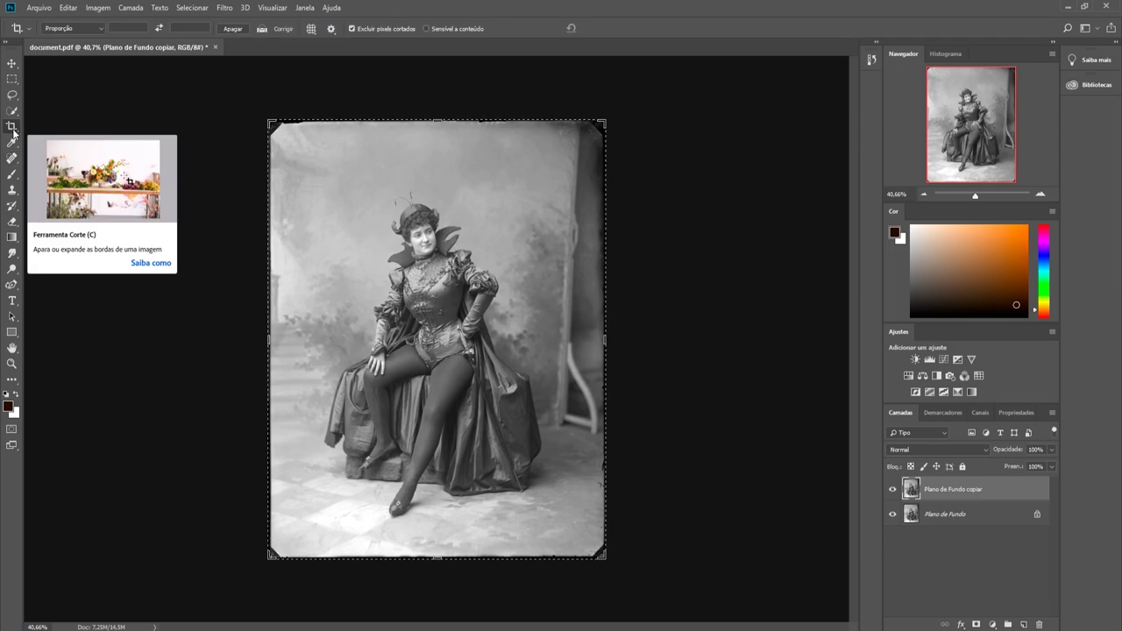
{"action": "left_click_drag", "start_coordinate": [270, 340], "coordinate": [299, 340]}
{"action": "left_click_drag", "start_coordinate": [437, 121], "coordinate": [437, 132]}
{"action": "key", "text": "Return"}
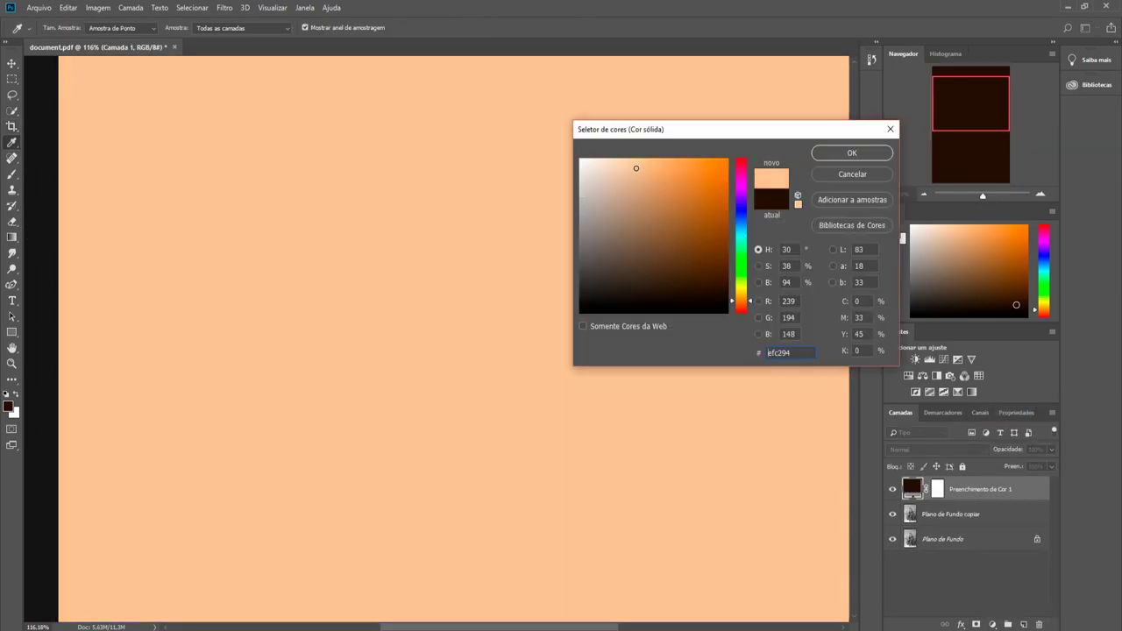
Step: Add a peach Solid Color fill layer with an inverted mask in Color blend mode
{"action": "key", "text": "Return"}
{"action": "right_click", "coordinate": [939, 497]}
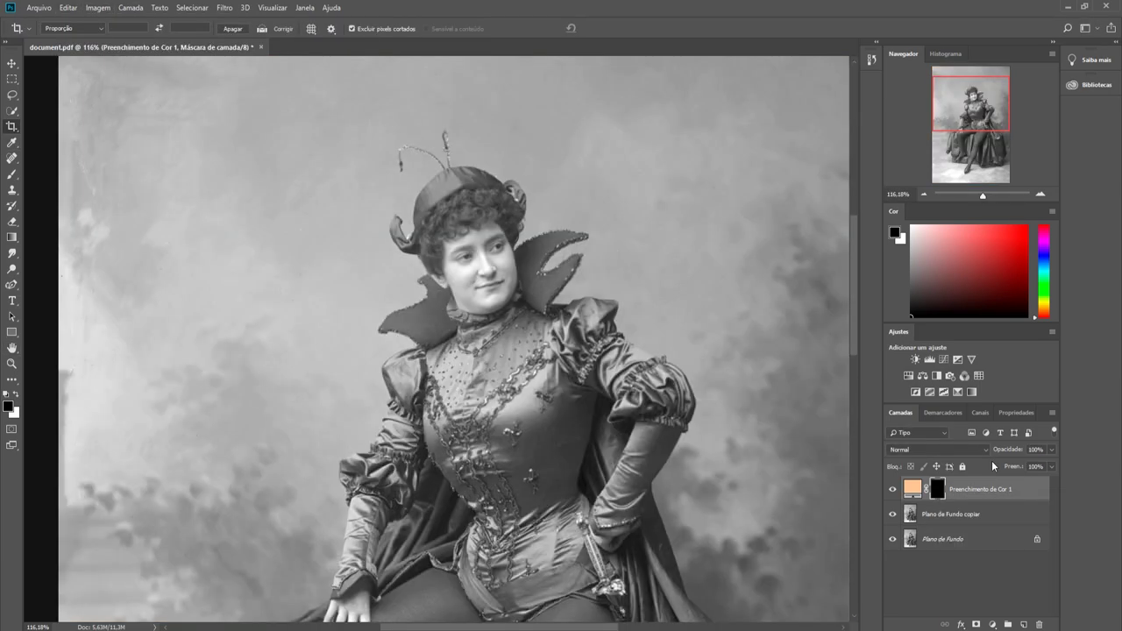
{"action": "left_click_drag", "start_coordinate": [983, 194], "coordinate": [994, 194]}
{"action": "left_click_drag", "start_coordinate": [972, 107], "coordinate": [980, 98]}
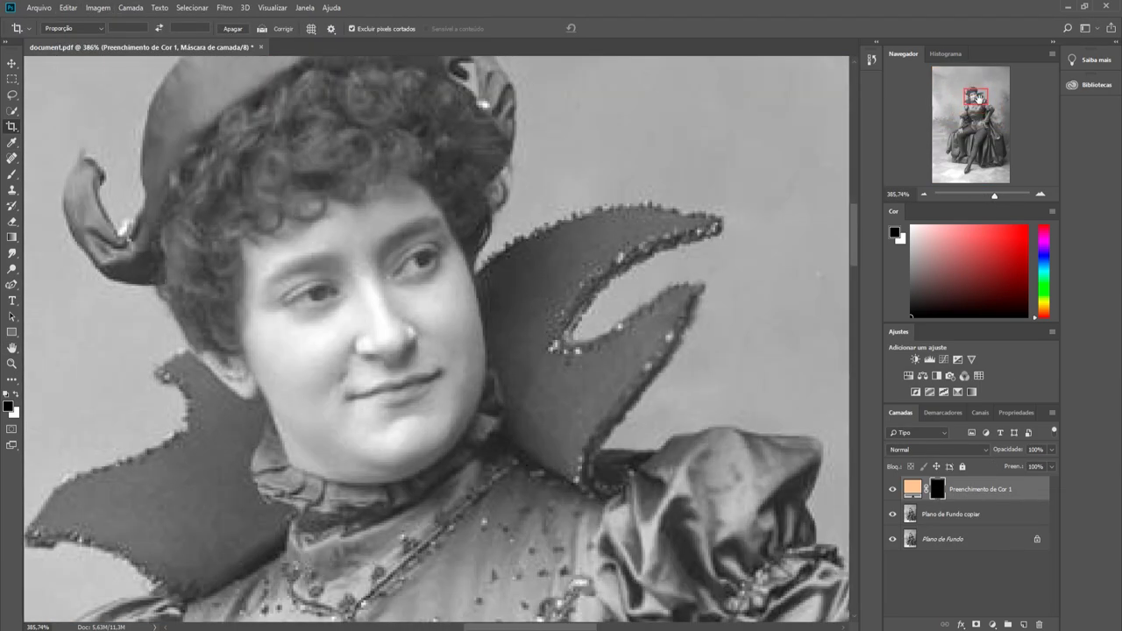
{"action": "left_click", "coordinate": [10, 175]}
{"action": "left_click", "coordinate": [60, 27]}
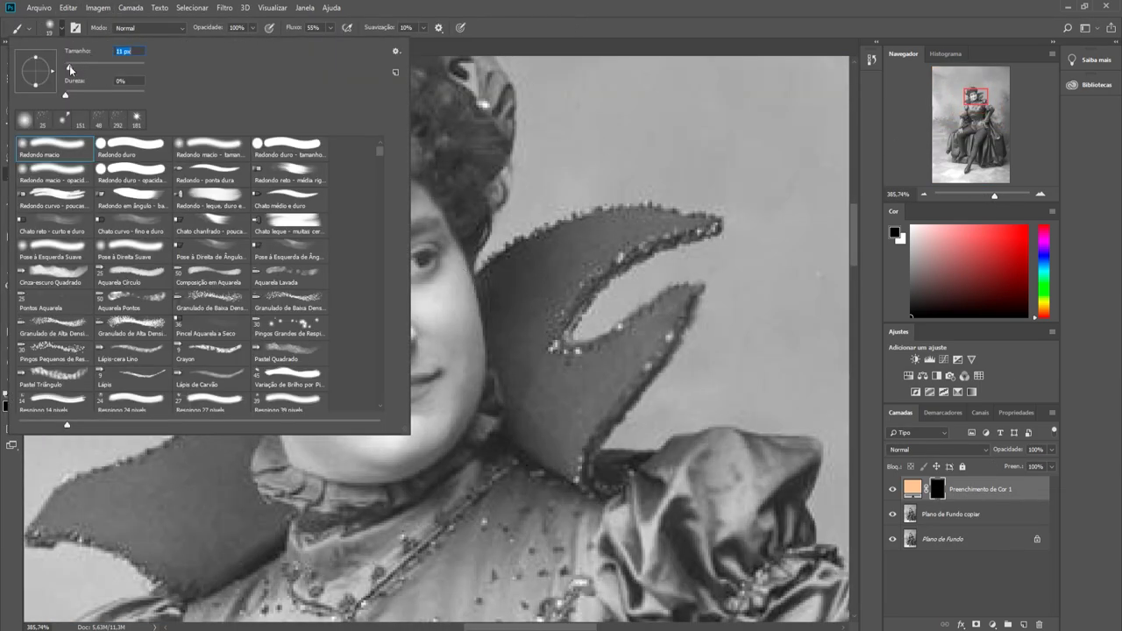
{"action": "key", "text": "Return"}
Step: Paint the peach skin tone onto the forehead, face and the hand on the knee
{"action": "left_click_drag", "start_coordinate": [377, 198], "coordinate": [329, 255]}
{"action": "left_click", "coordinate": [938, 448]}
{"action": "left_click", "coordinate": [929, 483]}
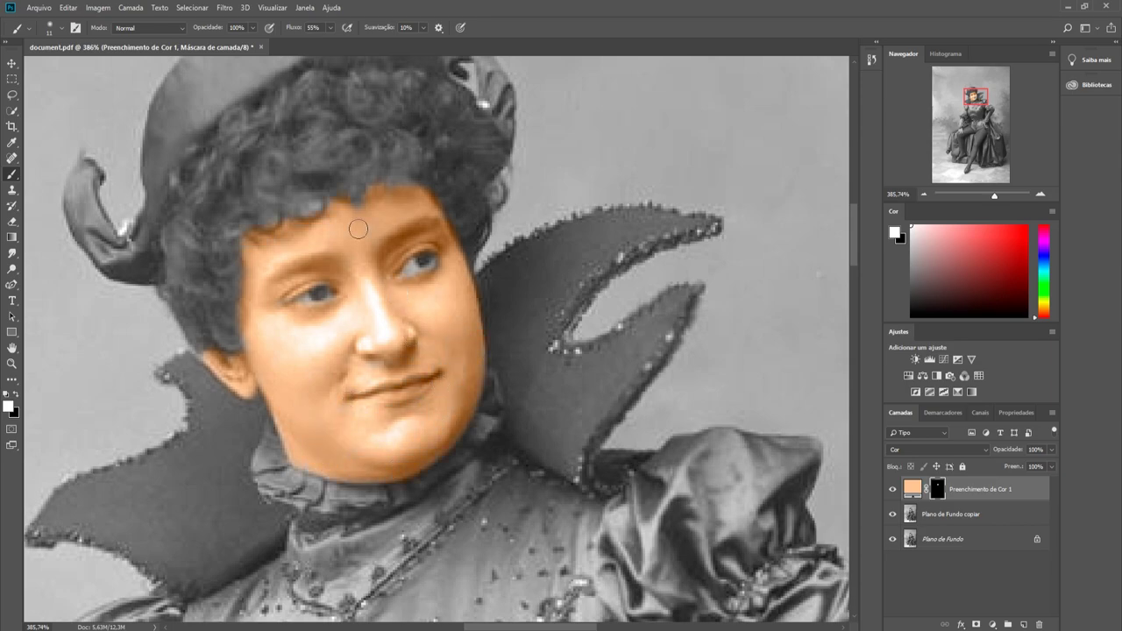
{"action": "left_click", "coordinate": [972, 132]}
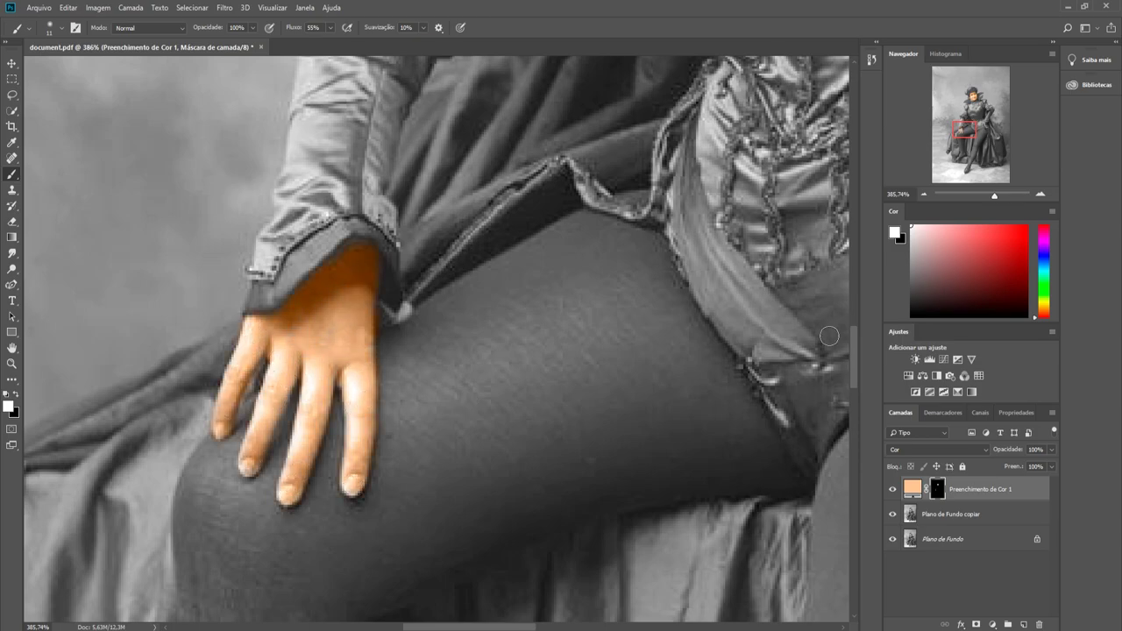
{"action": "key", "text": "ctrl+0"}
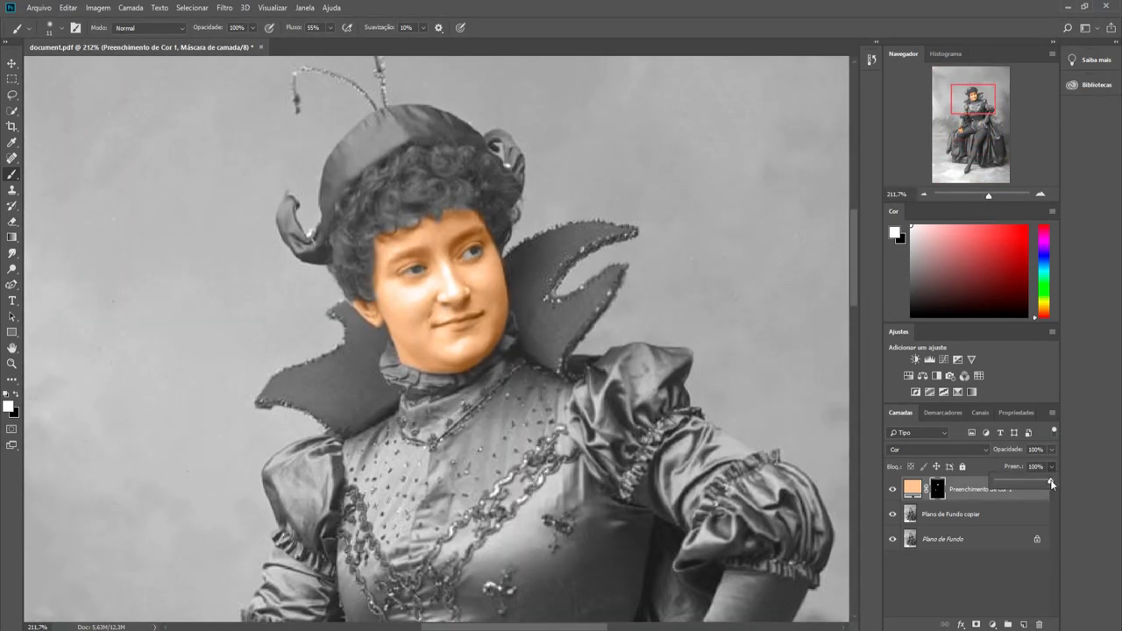
{"action": "left_click_drag", "start_coordinate": [965, 91], "coordinate": [978, 116]}
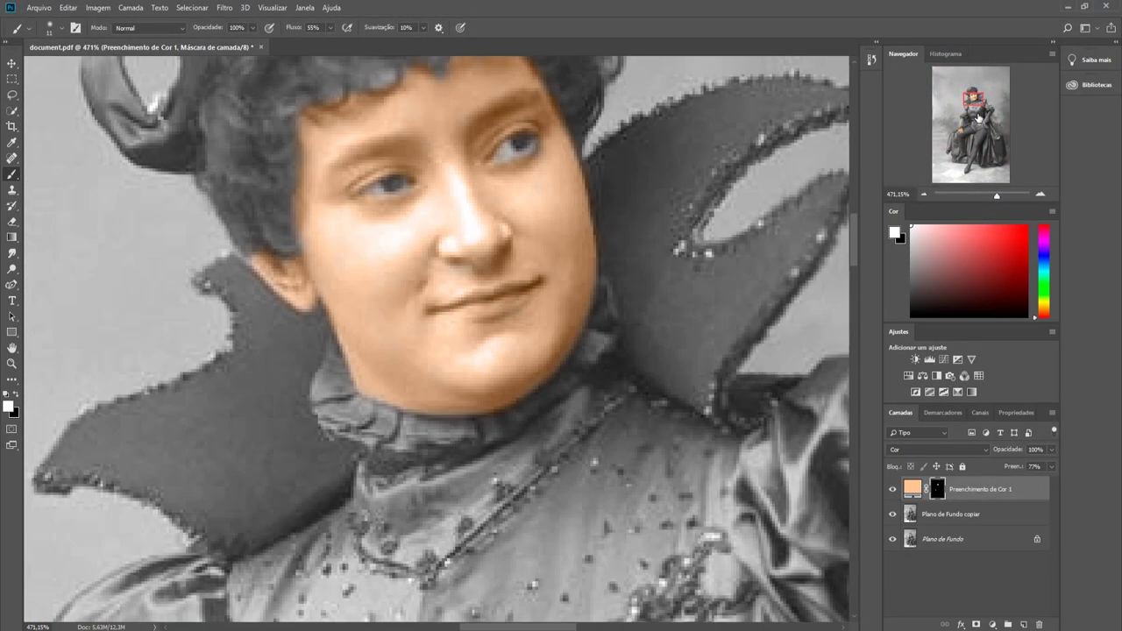
Step: On a new empty layer, paint a dark brown stroke over the eyebrow
{"action": "left_click", "coordinate": [1025, 626]}
{"action": "left_click", "coordinate": [895, 233]}
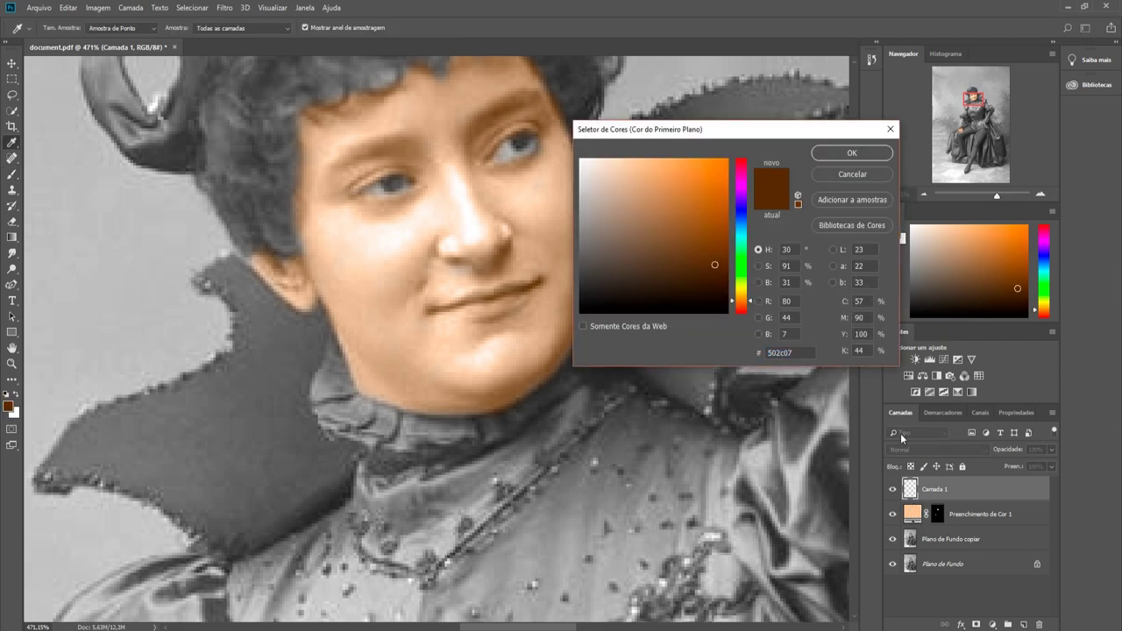
{"action": "left_click", "coordinate": [671, 246]}
{"action": "left_click", "coordinate": [855, 153]}
{"action": "left_click_drag", "start_coordinate": [369, 152], "coordinate": [420, 142]}
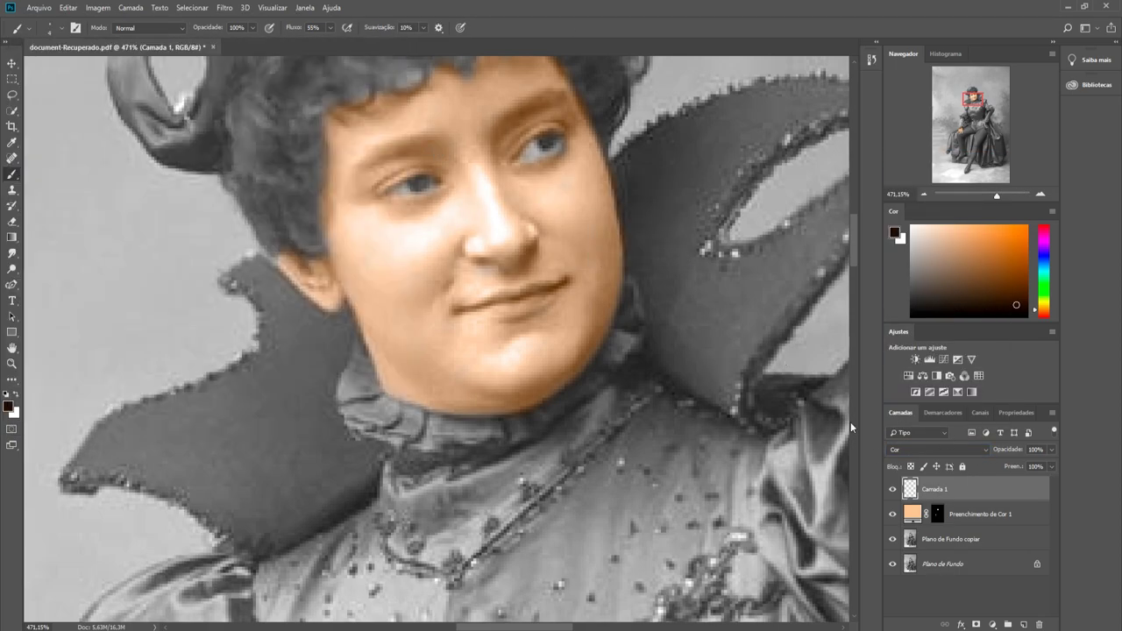
Step: Lower the eyebrow layer's fill and add a new pink Solid Color fill layer
{"action": "left_click", "coordinate": [933, 449]}
{"action": "left_click_drag", "start_coordinate": [1051, 467], "coordinate": [1025, 484]}
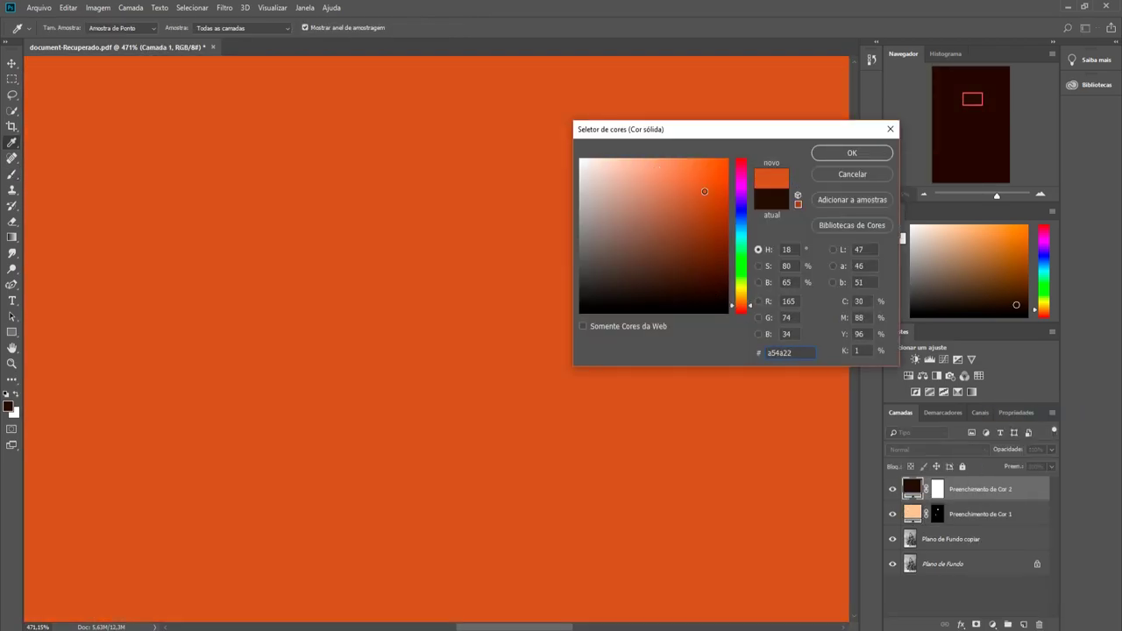
{"action": "left_click", "coordinate": [642, 162]}
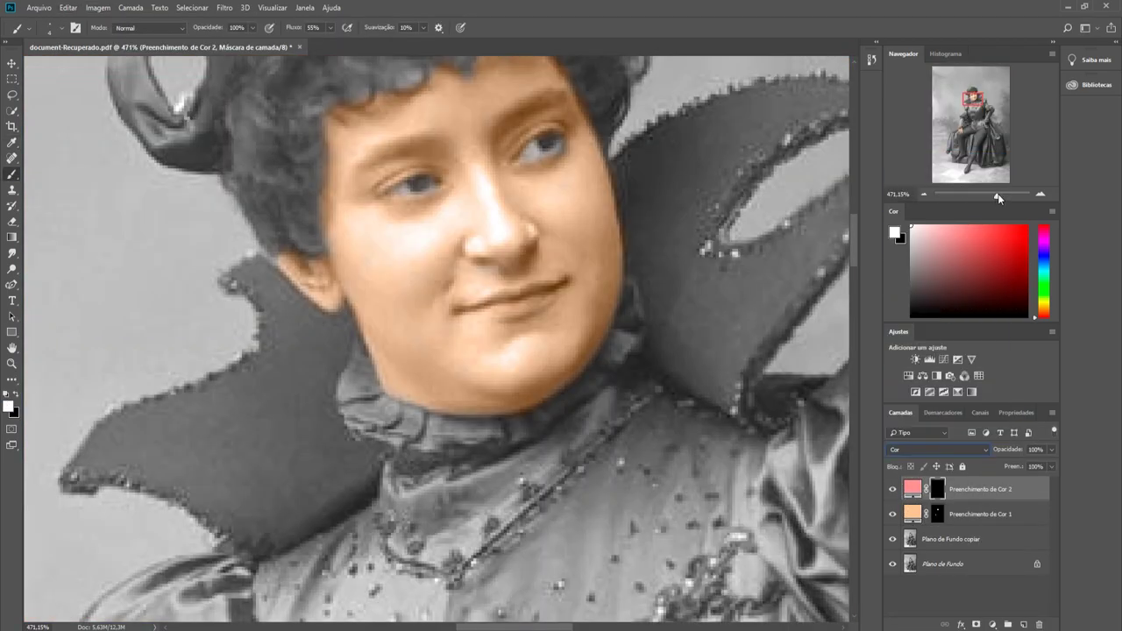
Step: Adjust the pink lip layer's fill and colour, then rename the peach skin layer to Pele
{"action": "left_click_drag", "start_coordinate": [998, 198], "coordinate": [999, 195]}
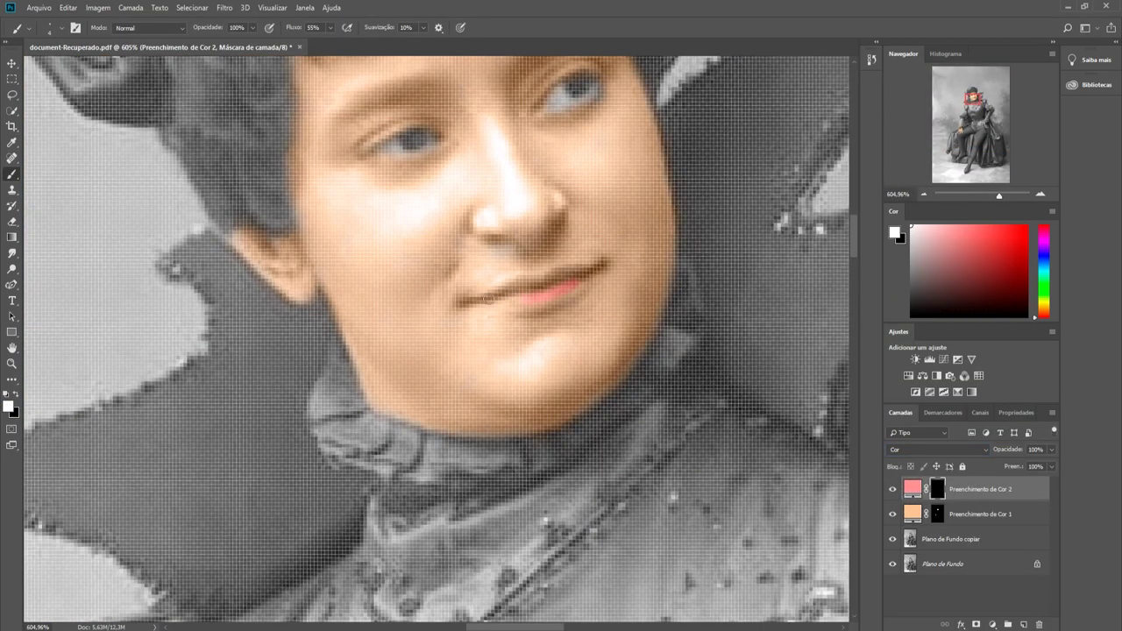
{"action": "left_click", "coordinate": [1051, 466]}
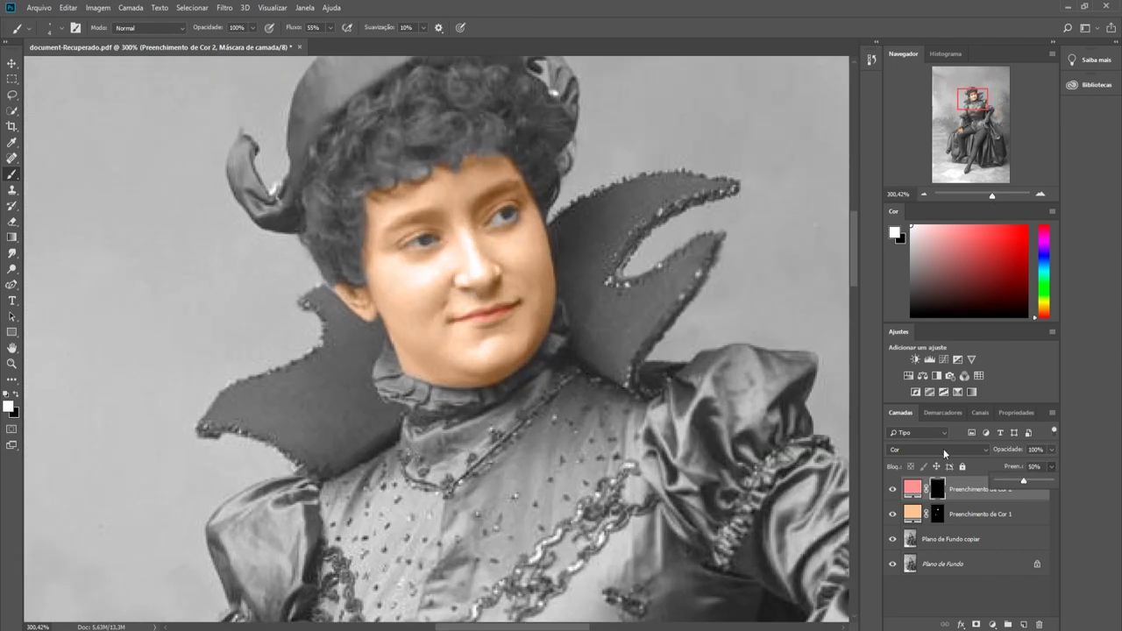
{"action": "double_click", "coordinate": [912, 487]}
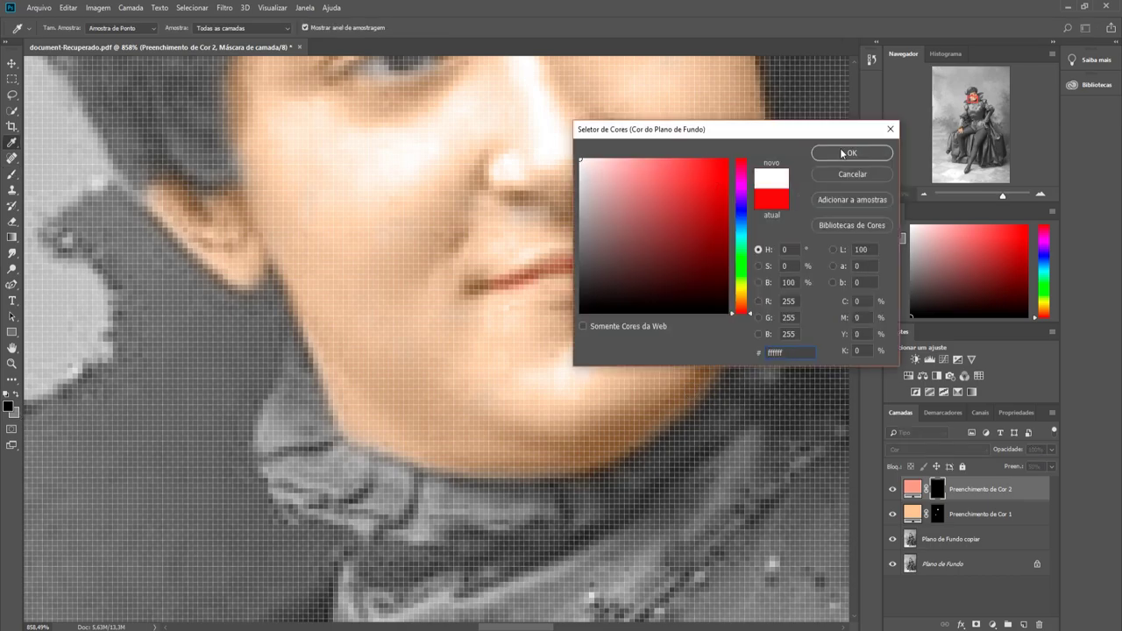
{"action": "left_click", "coordinate": [842, 154]}
{"action": "key", "text": "x"}
{"action": "key", "text": "alt+bracketleft"}
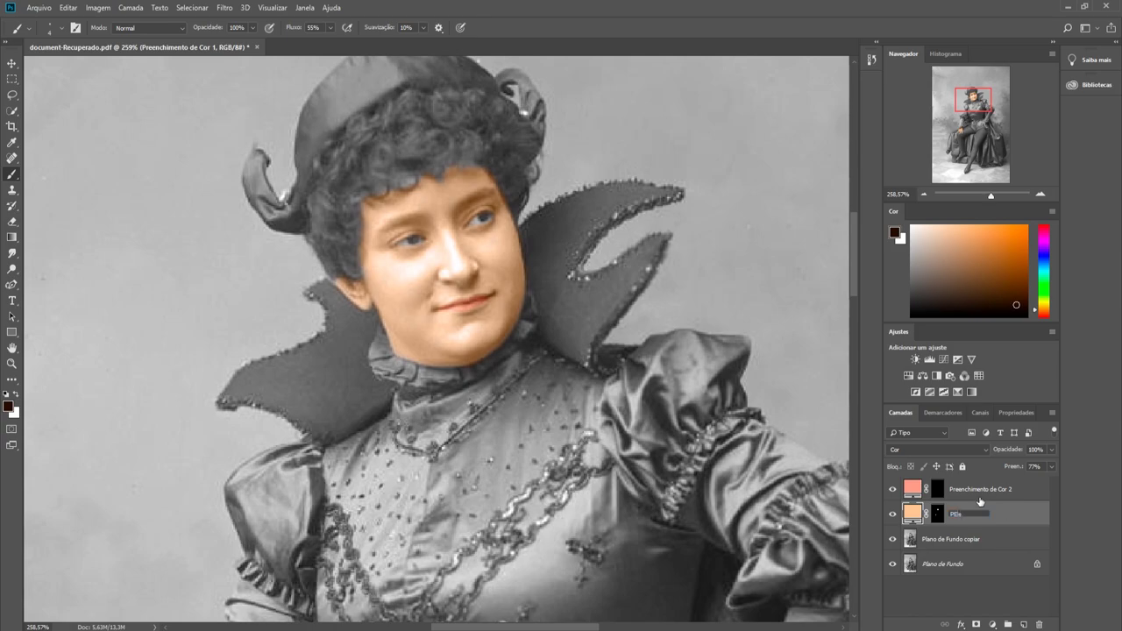
{"action": "double_click", "coordinate": [982, 489]}
Step: Name the lip layer lábio, add a brown 'olhos' layer with lowered fill, and move Pele lower
{"action": "type", "text": "lábio"}
{"action": "key", "text": "Return"}
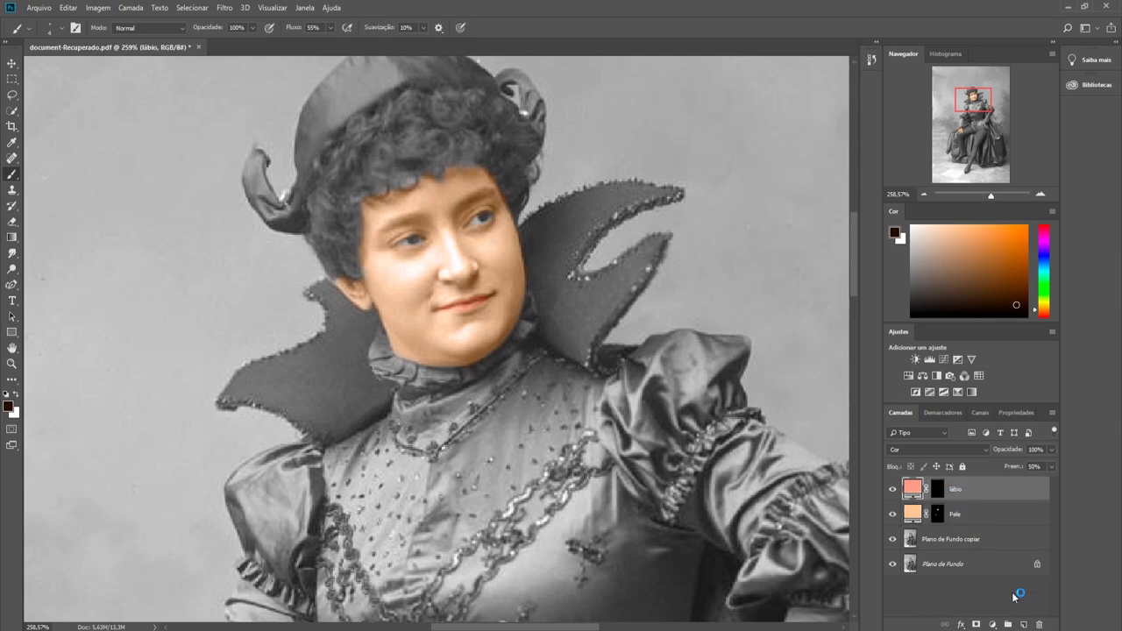
{"action": "left_click", "coordinate": [1023, 625]}
{"action": "left_click_drag", "start_coordinate": [990, 195], "coordinate": [1000, 195]}
{"action": "left_click", "coordinate": [405, 216], "text": "alt"}
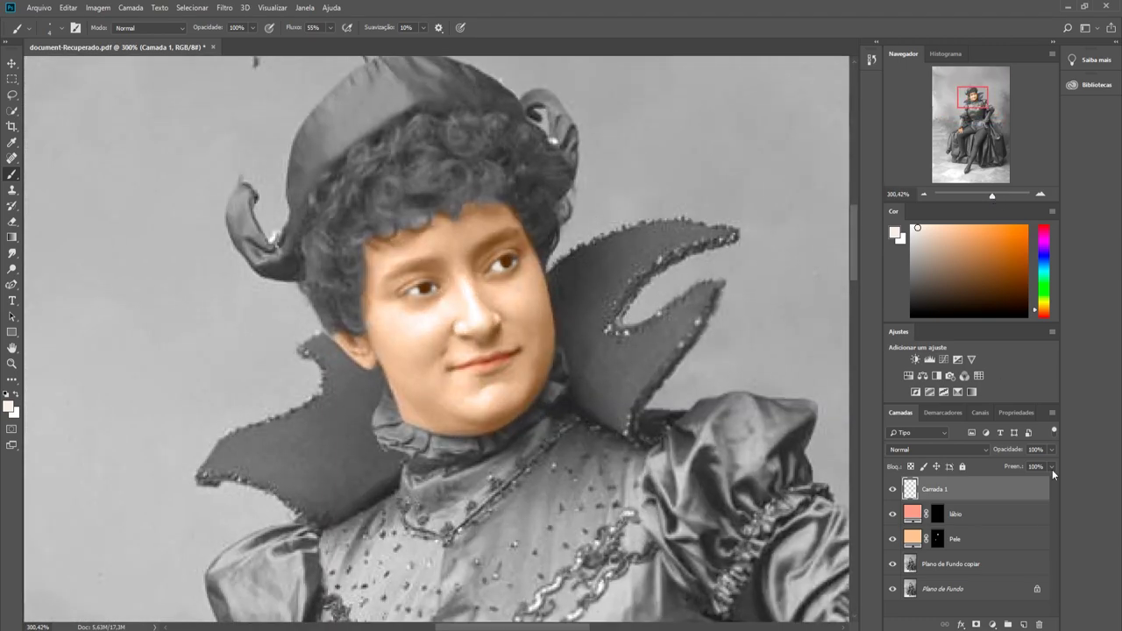
{"action": "left_click_drag", "start_coordinate": [1052, 469], "coordinate": [1009, 475]}
{"action": "double_click", "coordinate": [935, 489]}
{"action": "type", "text": "olhos"}
{"action": "left_click_drag", "start_coordinate": [912, 538], "coordinate": [920, 554]}
Step: Add a dark brown fill layer with a black mask, paint the hair, and set Color blending
{"action": "key", "text": "Return"}
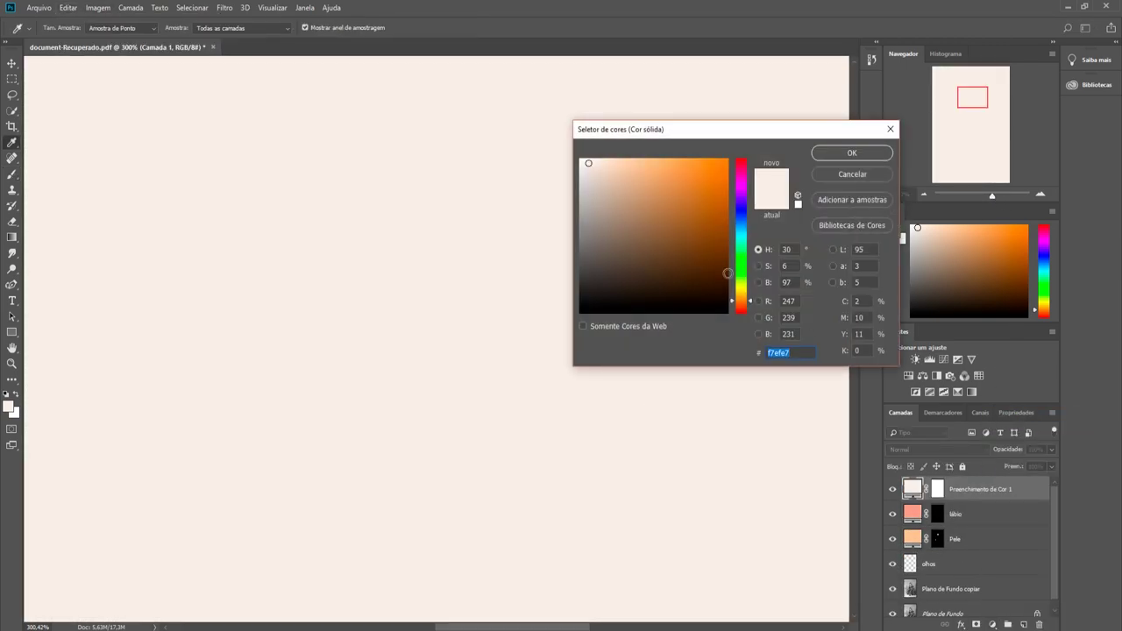
{"action": "left_click", "coordinate": [728, 273]}
{"action": "key", "text": "Return"}
{"action": "left_click", "coordinate": [933, 489]}
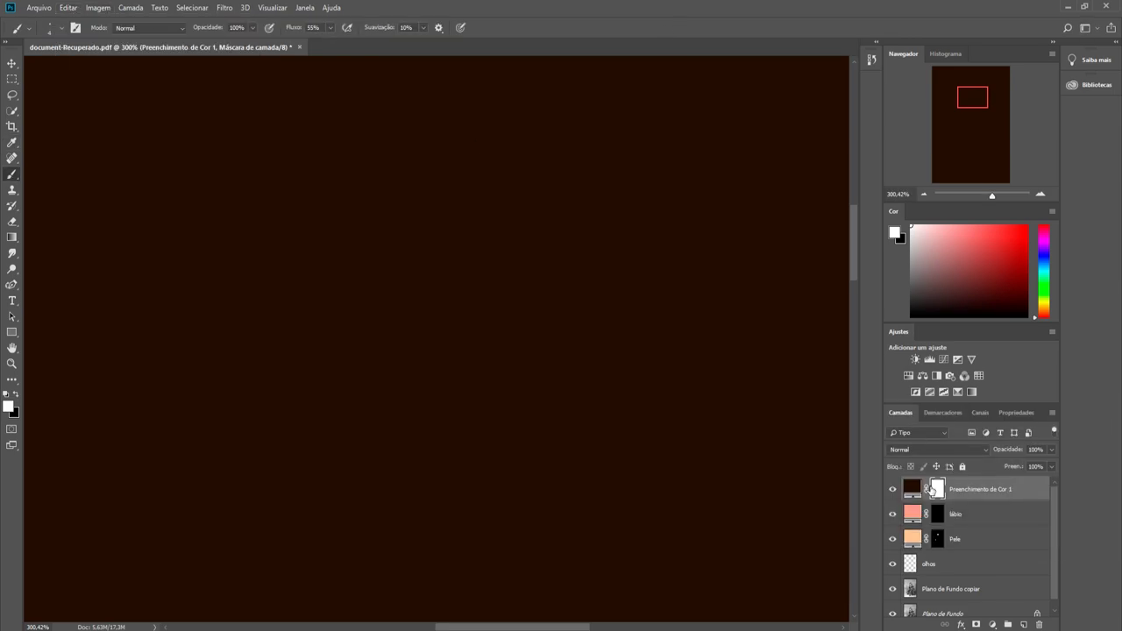
{"action": "key", "text": "shift+BackSpace"}
{"action": "key", "text": "Return"}
{"action": "left_click", "coordinate": [52, 27]}
{"action": "mouse_move", "coordinate": [412, 175]}
{"action": "left_mouse_down"}
{"action": "mouse_move", "coordinate": [353, 198]}
{"action": "mouse_move", "coordinate": [338, 295]}
{"action": "left_mouse_up"}
{"action": "mouse_move", "coordinate": [447, 123]}
{"action": "left_mouse_down"}
{"action": "mouse_move", "coordinate": [544, 168]}
{"action": "mouse_move", "coordinate": [464, 202]}
{"action": "left_mouse_up"}
{"action": "left_click_drag", "start_coordinate": [333, 303], "coordinate": [359, 342]}
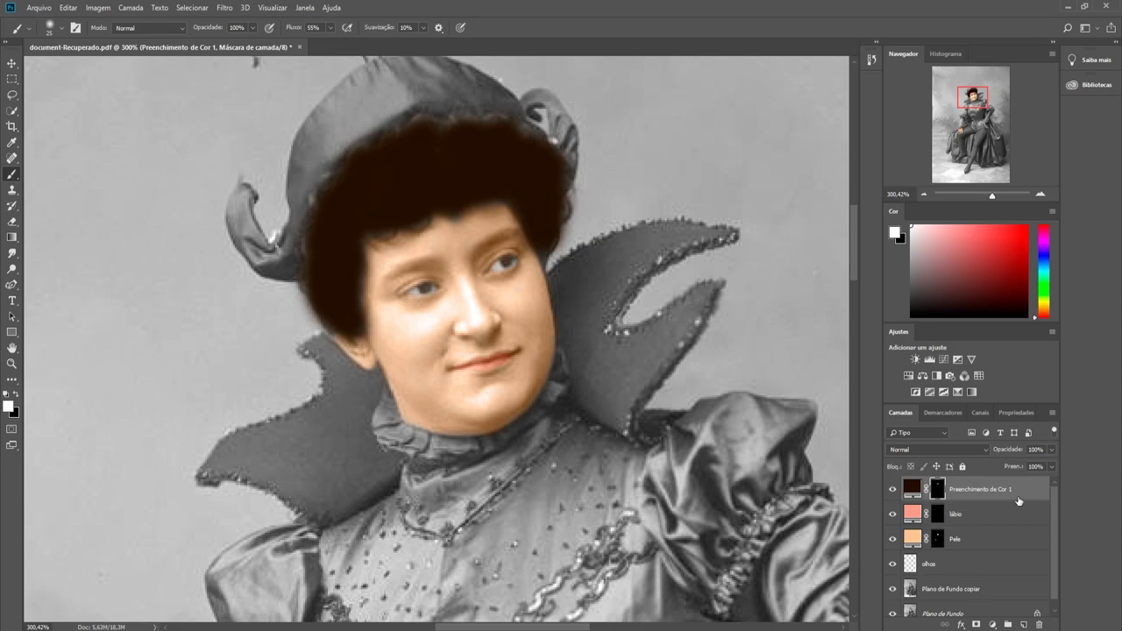
{"action": "key", "text": "shift+alt+c"}
Step: Switch between adjacent layers and set white as the painting colour with a small brush
{"action": "key", "text": "alt+bracketleft"}
{"action": "key", "text": "alt+bracketleft"}
{"action": "key", "text": "x"}
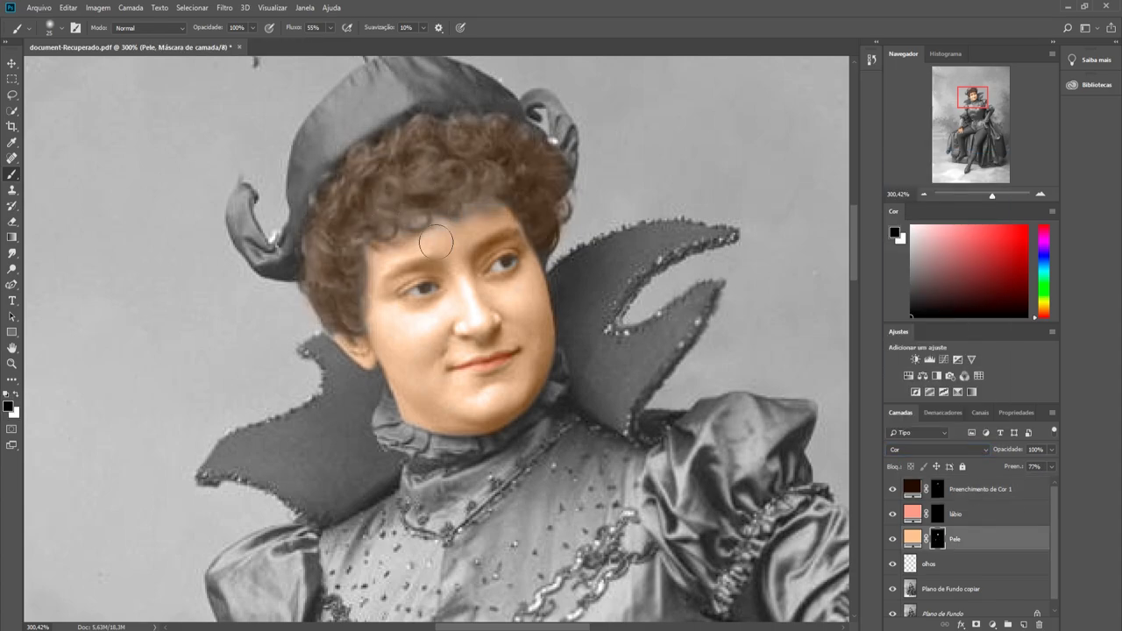
{"action": "key", "text": "x"}
{"action": "key", "text": "alt+bracketright"}
{"action": "key", "text": "alt+bracketright"}
{"action": "key", "text": "x"}
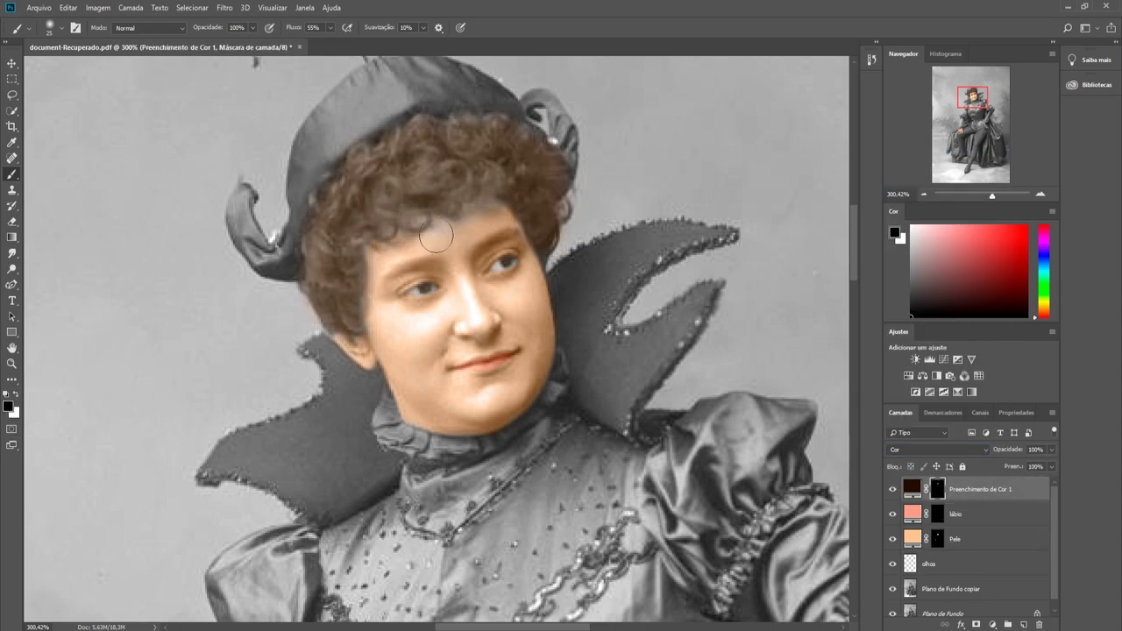
{"action": "key", "text": "x"}
{"action": "scroll", "coordinate": [440, 355], "scroll_direction": "up", "scroll_amount": 3}
{"action": "left_click", "coordinate": [53, 27]}
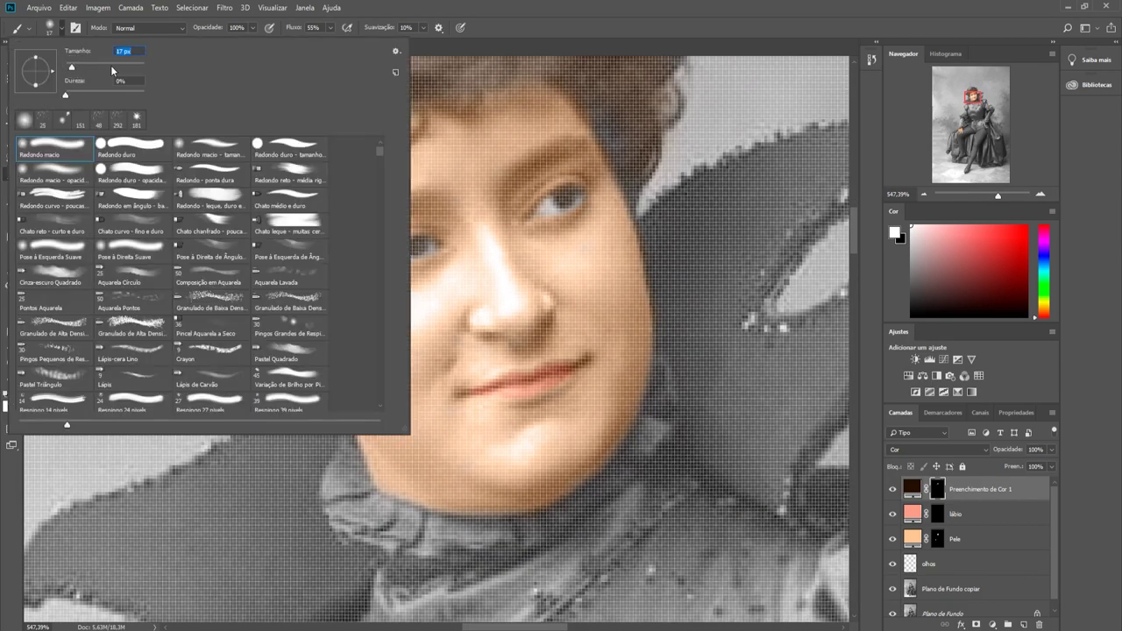
{"action": "key", "text": "Return"}
{"action": "scroll", "coordinate": [509, 68], "scroll_direction": "down", "scroll_amount": 5}
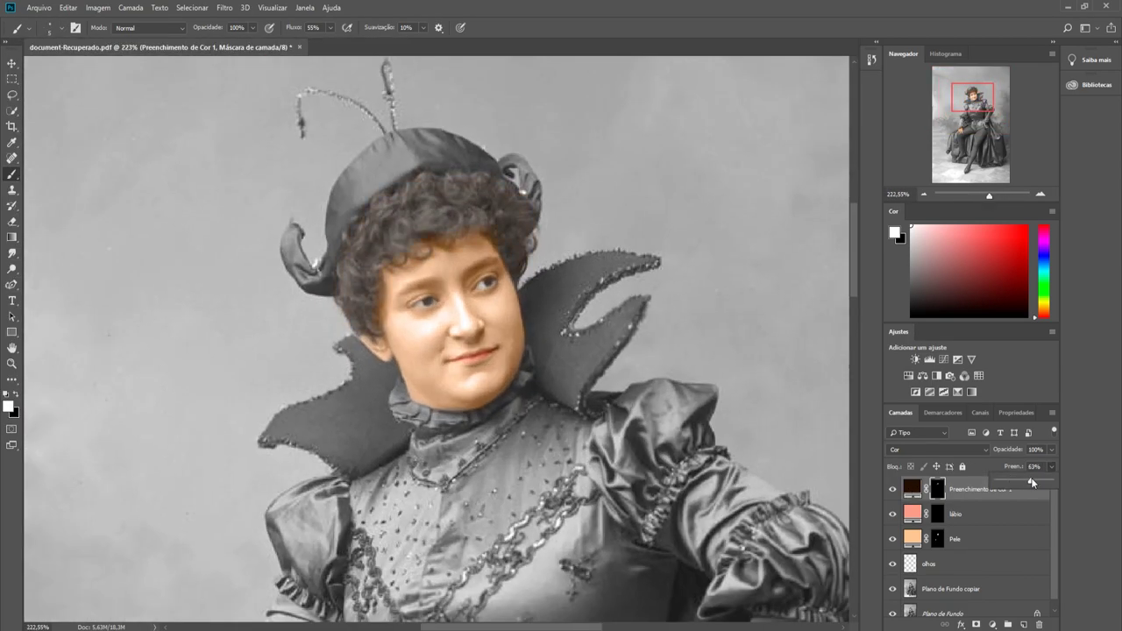
Step: Raise the hair colour layer's fill to 100% so the hair turns fully brown
{"action": "left_click", "coordinate": [937, 539]}
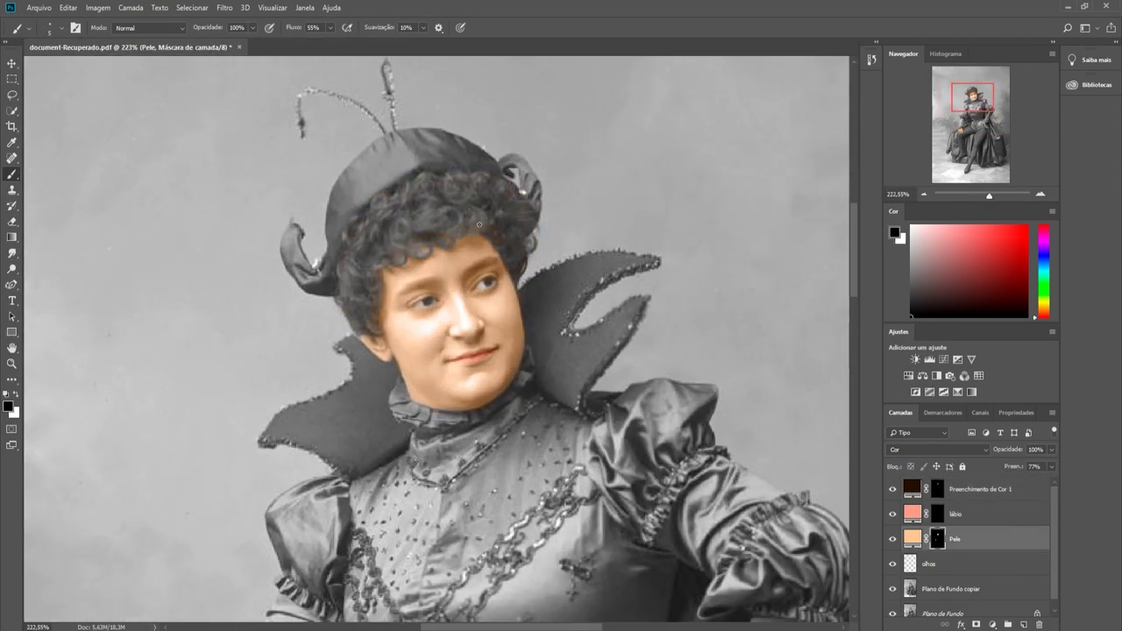
{"action": "key", "text": "alt+bracketright"}
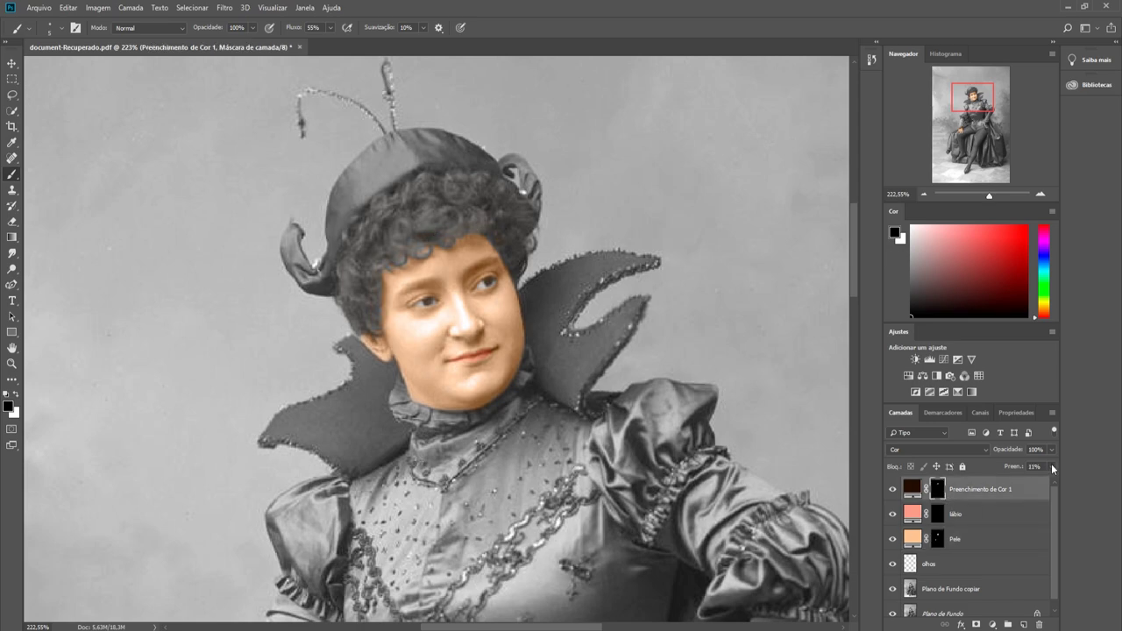
{"action": "key", "text": "alt+bracketleft"}
{"action": "left_click", "coordinate": [938, 489]}
{"action": "left_click_drag", "start_coordinate": [989, 195], "coordinate": [992, 194]}
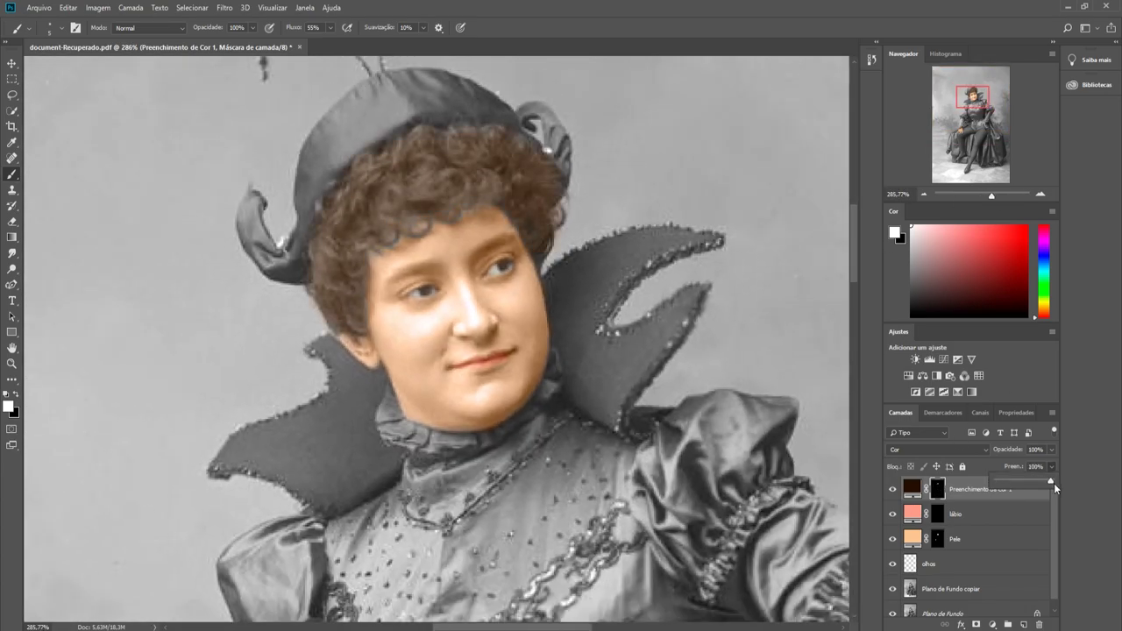
{"action": "key", "text": "alt+bracketleft"}
{"action": "key", "text": "alt+bracketleft"}
{"action": "left_click", "coordinate": [1045, 486]}
{"action": "type", "text": "cabelo"}
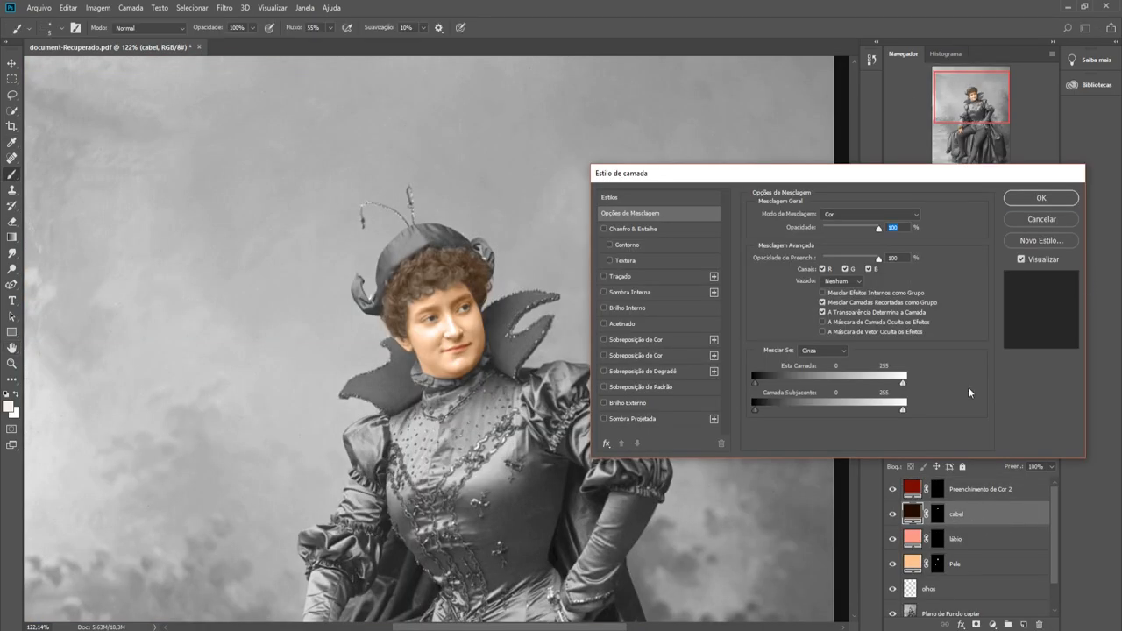
Step: Paint the vestido mask red over the collar, chest, shoulders, sides and lower bodice
{"action": "left_click", "coordinate": [937, 488]}
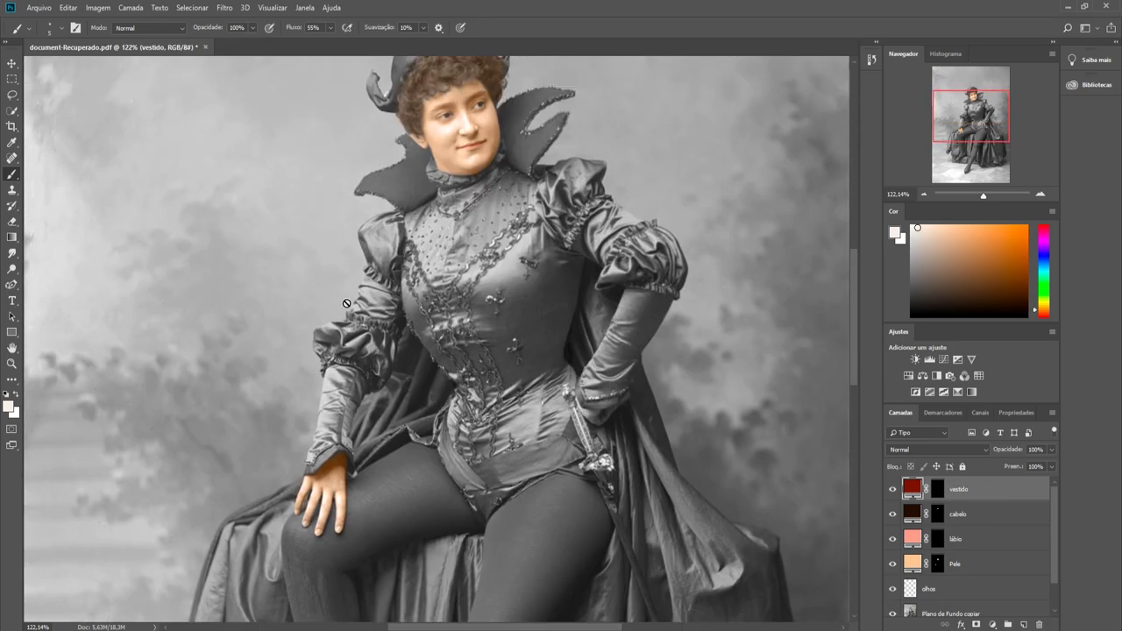
{"action": "left_click", "coordinate": [50, 27]}
{"action": "left_click_drag", "start_coordinate": [491, 228], "coordinate": [513, 280]}
{"action": "mouse_move", "coordinate": [430, 175]}
{"action": "left_mouse_down"}
{"action": "mouse_move", "coordinate": [412, 215]}
{"action": "mouse_move", "coordinate": [464, 298]}
{"action": "left_mouse_up"}
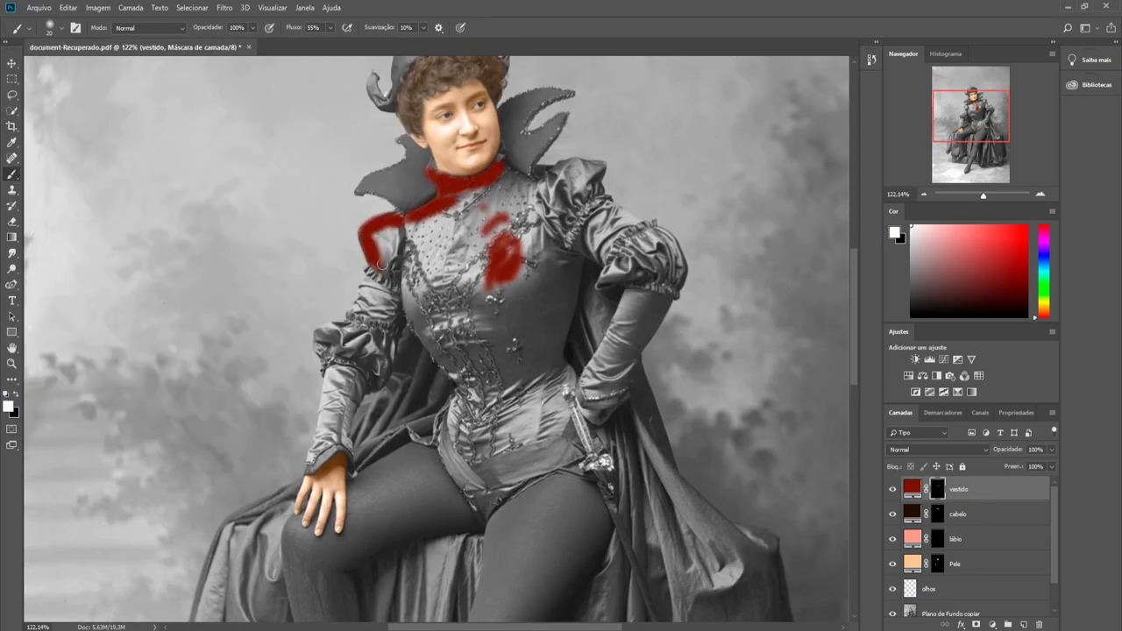
{"action": "mouse_move", "coordinate": [504, 180]}
{"action": "left_mouse_down"}
{"action": "mouse_move", "coordinate": [598, 191]}
{"action": "mouse_move", "coordinate": [456, 377]}
{"action": "left_mouse_up"}
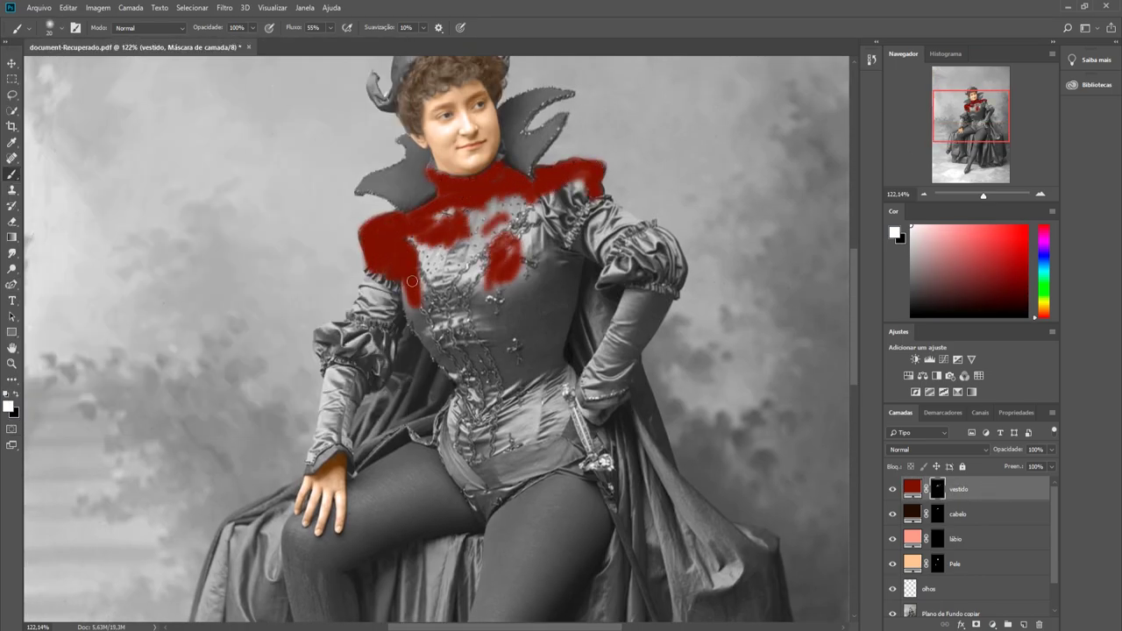
{"action": "left_click_drag", "start_coordinate": [589, 175], "coordinate": [561, 364]}
{"action": "mouse_move", "coordinate": [596, 223]}
{"action": "left_mouse_down"}
{"action": "mouse_move", "coordinate": [605, 280]}
{"action": "mouse_move", "coordinate": [610, 206]}
{"action": "mouse_move", "coordinate": [662, 285]}
{"action": "mouse_move", "coordinate": [676, 241]}
{"action": "mouse_move", "coordinate": [630, 269]}
{"action": "mouse_move", "coordinate": [657, 243]}
{"action": "left_mouse_up"}
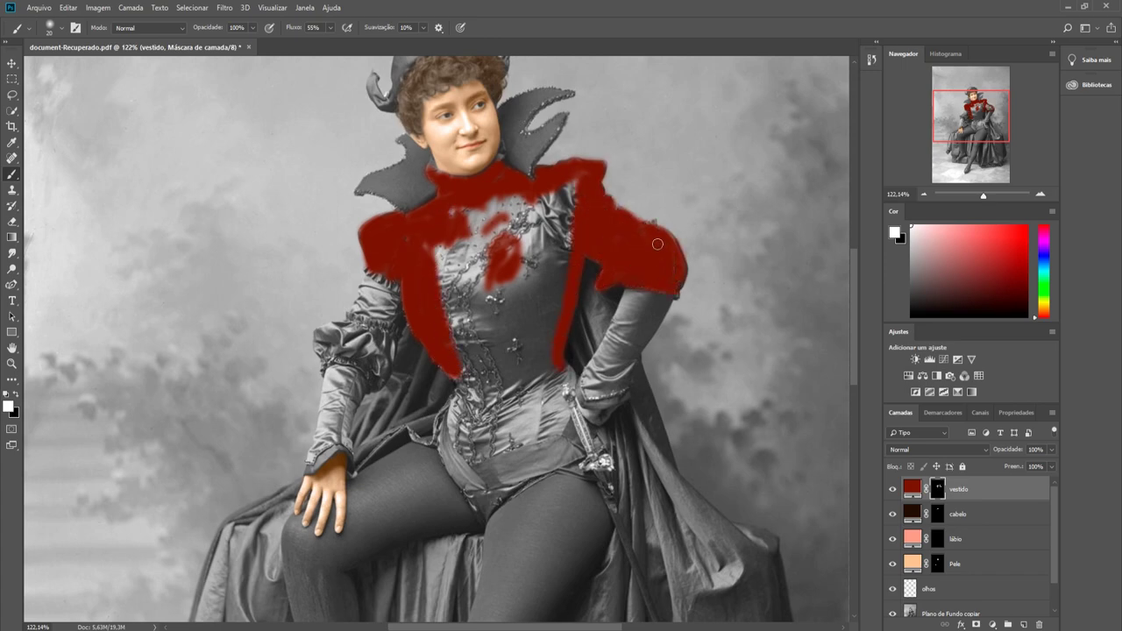
{"action": "mouse_move", "coordinate": [452, 215]}
{"action": "left_mouse_down"}
{"action": "mouse_move", "coordinate": [500, 220]}
{"action": "mouse_move", "coordinate": [570, 189]}
{"action": "mouse_move", "coordinate": [396, 325]}
{"action": "mouse_move", "coordinate": [334, 355]}
{"action": "mouse_move", "coordinate": [320, 329]}
{"action": "mouse_move", "coordinate": [377, 280]}
{"action": "mouse_move", "coordinate": [384, 353]}
{"action": "left_mouse_up"}
{"action": "mouse_move", "coordinate": [460, 342]}
{"action": "left_mouse_down"}
{"action": "mouse_move", "coordinate": [491, 232]}
{"action": "mouse_move", "coordinate": [553, 210]}
{"action": "mouse_move", "coordinate": [540, 359]}
{"action": "mouse_move", "coordinate": [514, 253]}
{"action": "mouse_move", "coordinate": [535, 342]}
{"action": "mouse_move", "coordinate": [456, 412]}
{"action": "mouse_move", "coordinate": [447, 473]}
{"action": "mouse_move", "coordinate": [504, 480]}
{"action": "left_mouse_up"}
{"action": "mouse_move", "coordinate": [504, 412]}
{"action": "left_mouse_down"}
{"action": "mouse_move", "coordinate": [461, 478]}
{"action": "mouse_move", "coordinate": [504, 430]}
{"action": "mouse_move", "coordinate": [565, 439]}
{"action": "mouse_move", "coordinate": [526, 473]}
{"action": "left_mouse_up"}
Step: At 80% brush flow, fill the waist and left shoulder, then refine edges around the right arm
{"action": "left_click_drag", "start_coordinate": [330, 27], "coordinate": [360, 44]}
{"action": "mouse_move", "coordinate": [504, 412]}
{"action": "left_mouse_down"}
{"action": "mouse_move", "coordinate": [561, 438]}
{"action": "mouse_move", "coordinate": [601, 440]}
{"action": "left_mouse_up"}
{"action": "scroll", "coordinate": [575, 164], "scroll_direction": "up", "scroll_amount": 5}
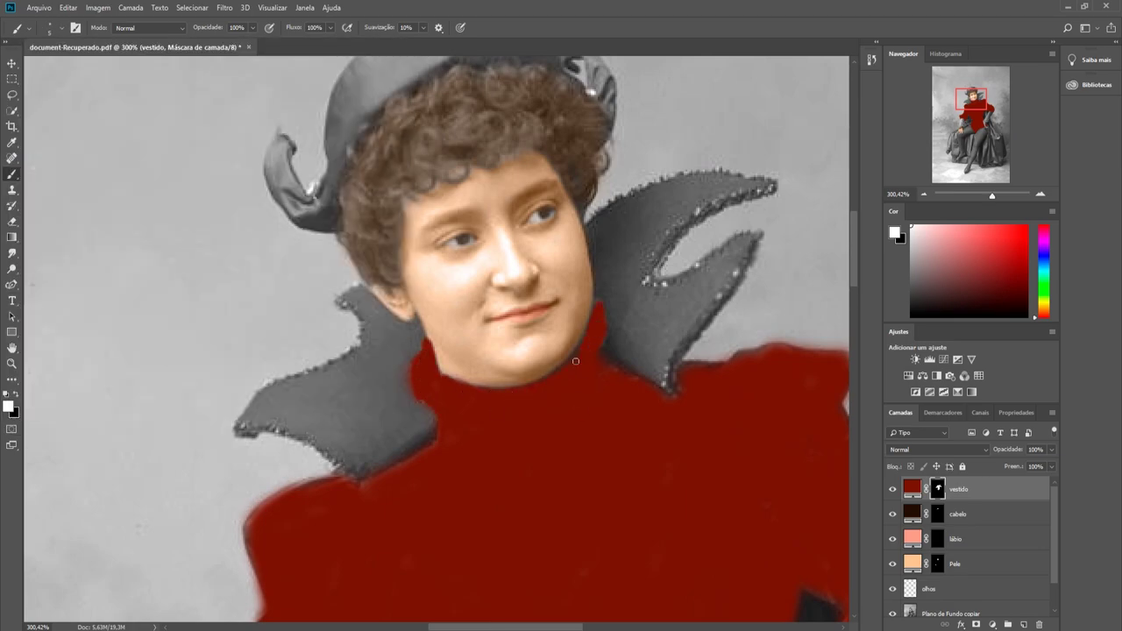
{"action": "left_click_drag", "start_coordinate": [423, 460], "coordinate": [294, 495]}
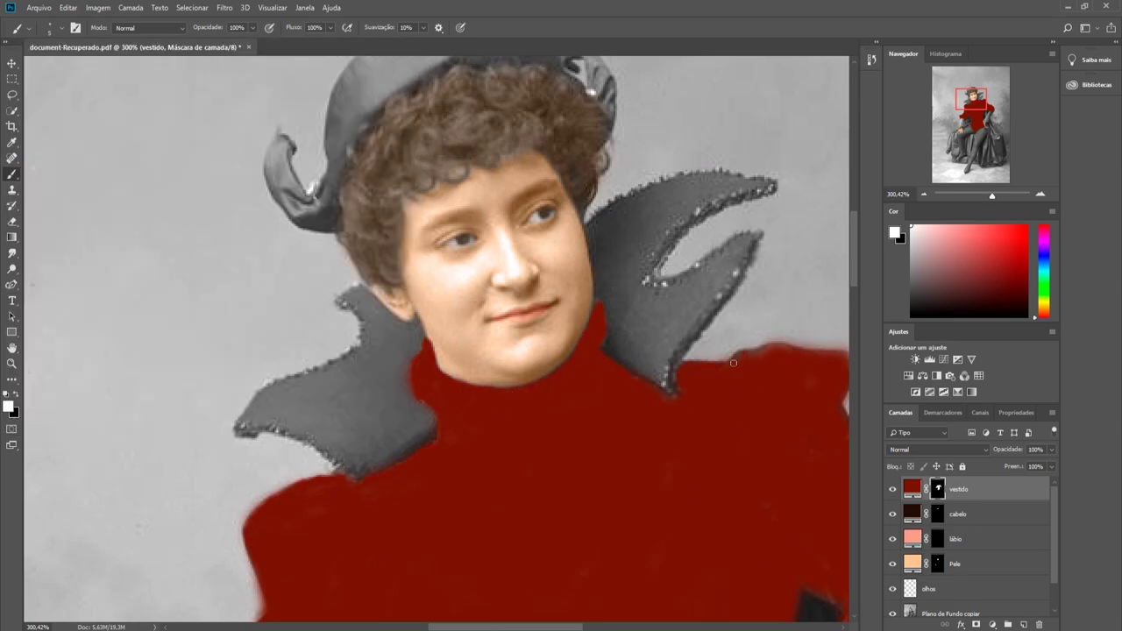
{"action": "left_click_drag", "start_coordinate": [970, 98], "coordinate": [988, 110]}
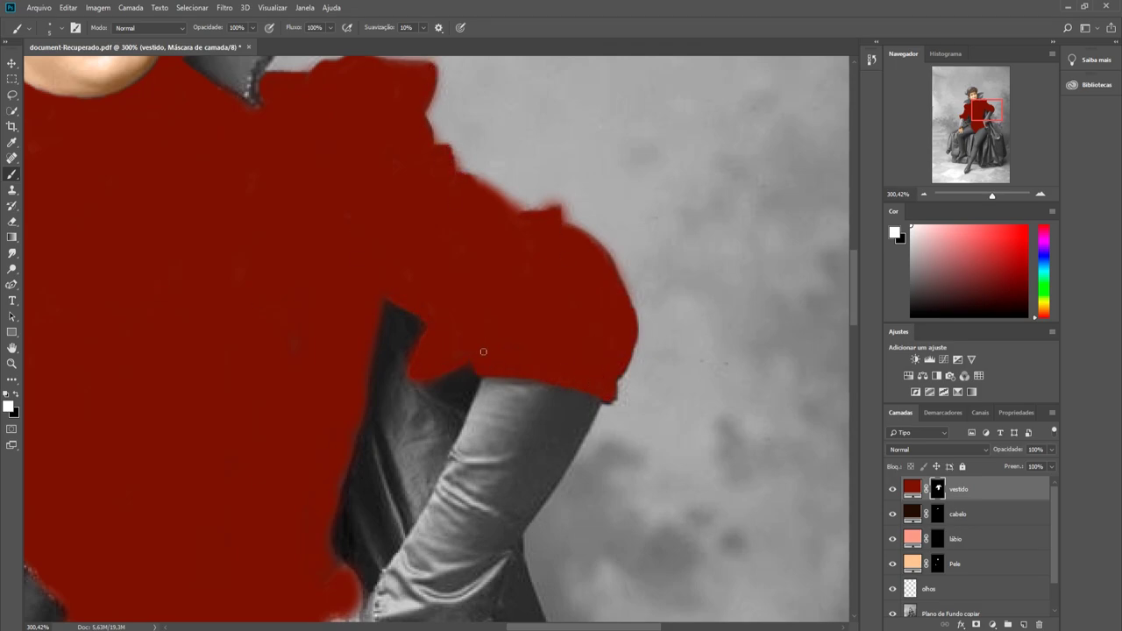
{"action": "key", "text": "e"}
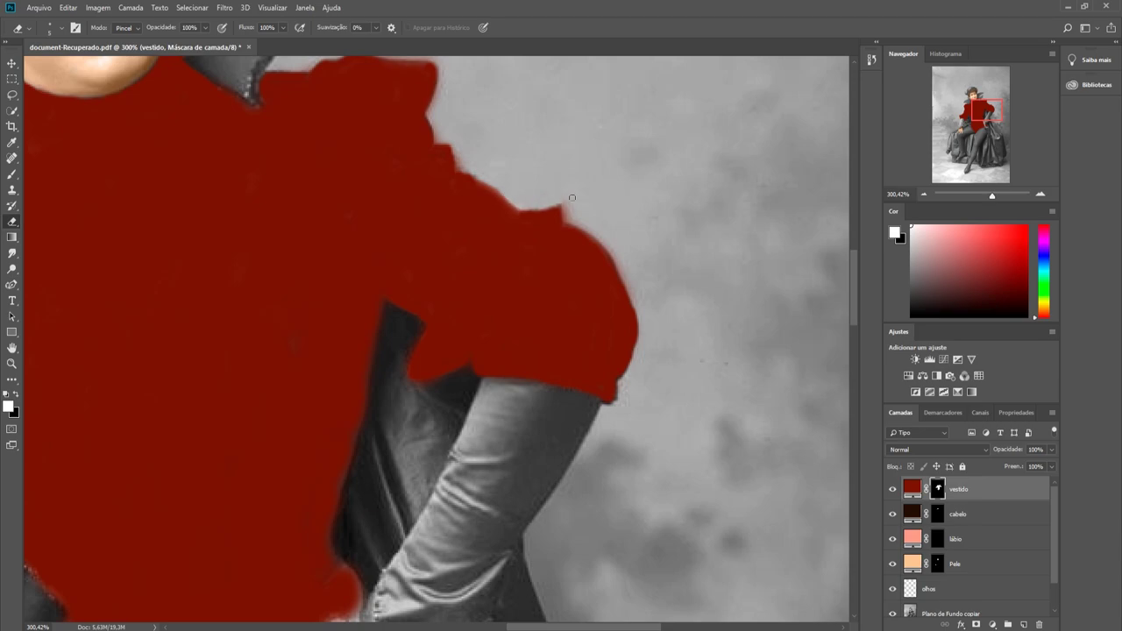
{"action": "left_click_drag", "start_coordinate": [987, 110], "coordinate": [976, 117]}
{"action": "key", "text": "b"}
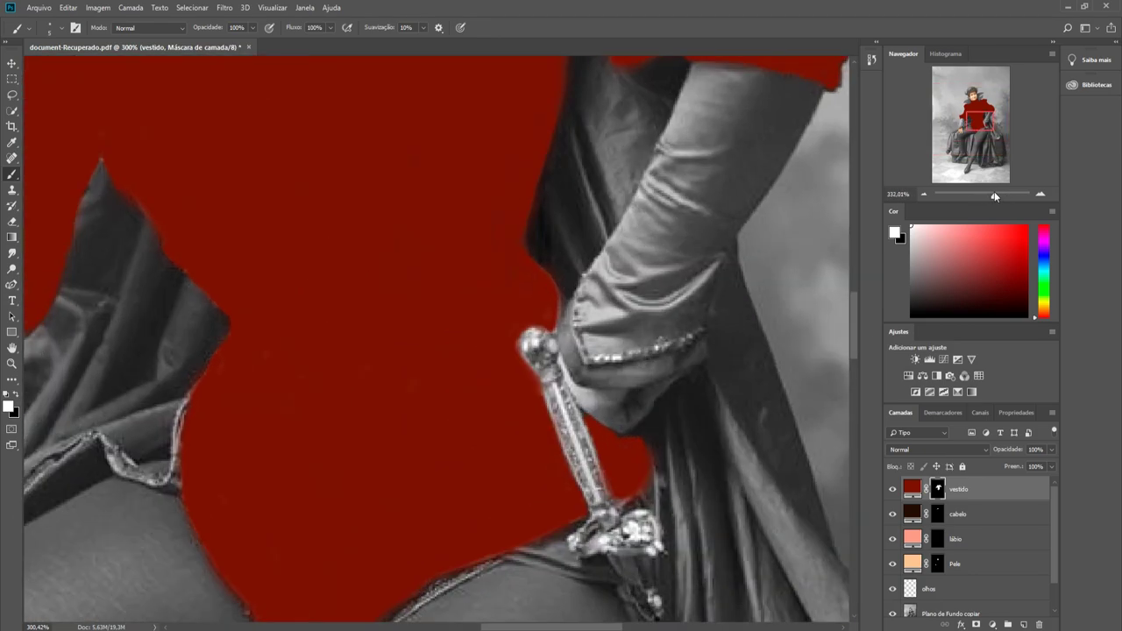
{"action": "left_click_drag", "start_coordinate": [980, 121], "coordinate": [959, 116]}
{"action": "scroll", "coordinate": [568, 380], "scroll_direction": "up", "scroll_amount": 1}
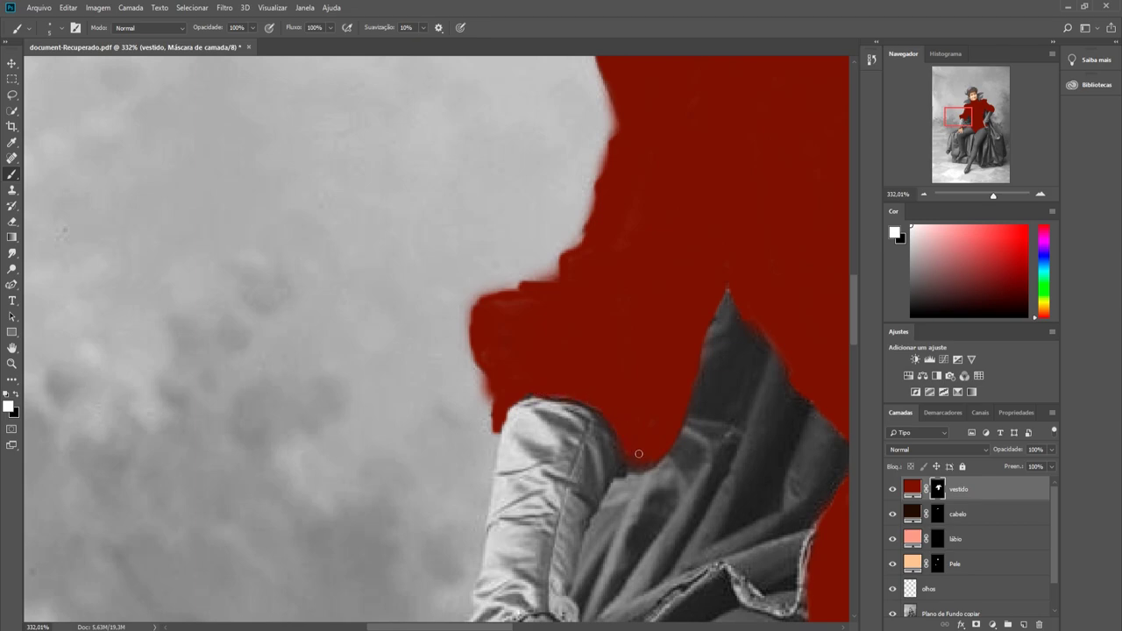
{"action": "key", "text": "ctrl+0"}
Step: Set the vestido layer to Color blend mode and change its fill to a darker red
{"action": "left_click", "coordinate": [985, 449]}
{"action": "left_click", "coordinate": [896, 423]}
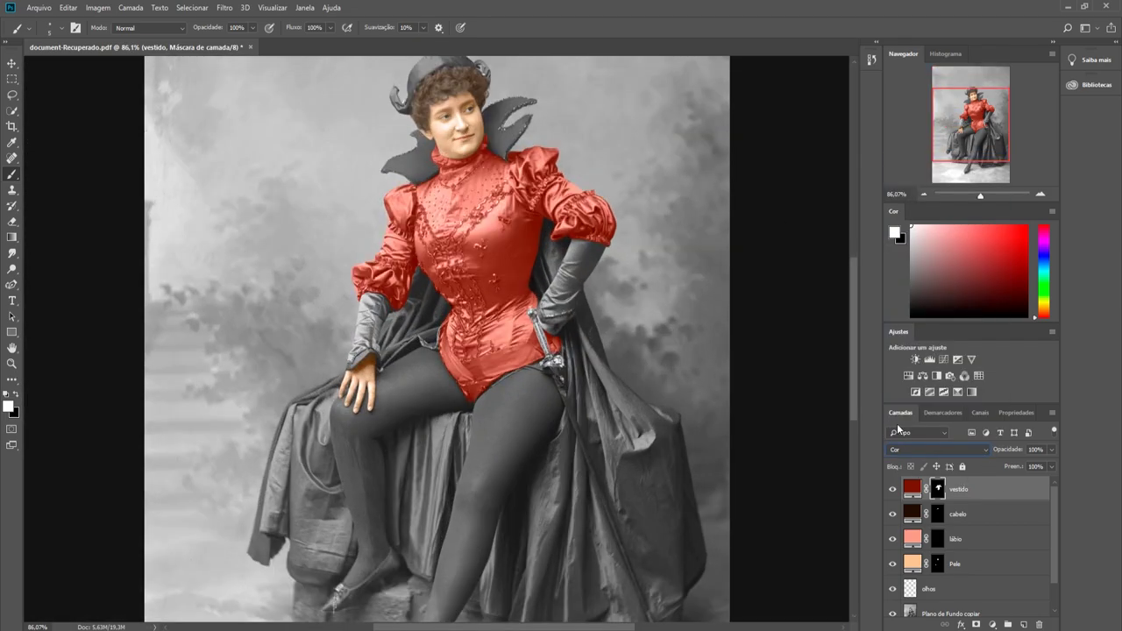
{"action": "double_click", "coordinate": [913, 488]}
{"action": "left_click_drag", "start_coordinate": [723, 237], "coordinate": [725, 253]}
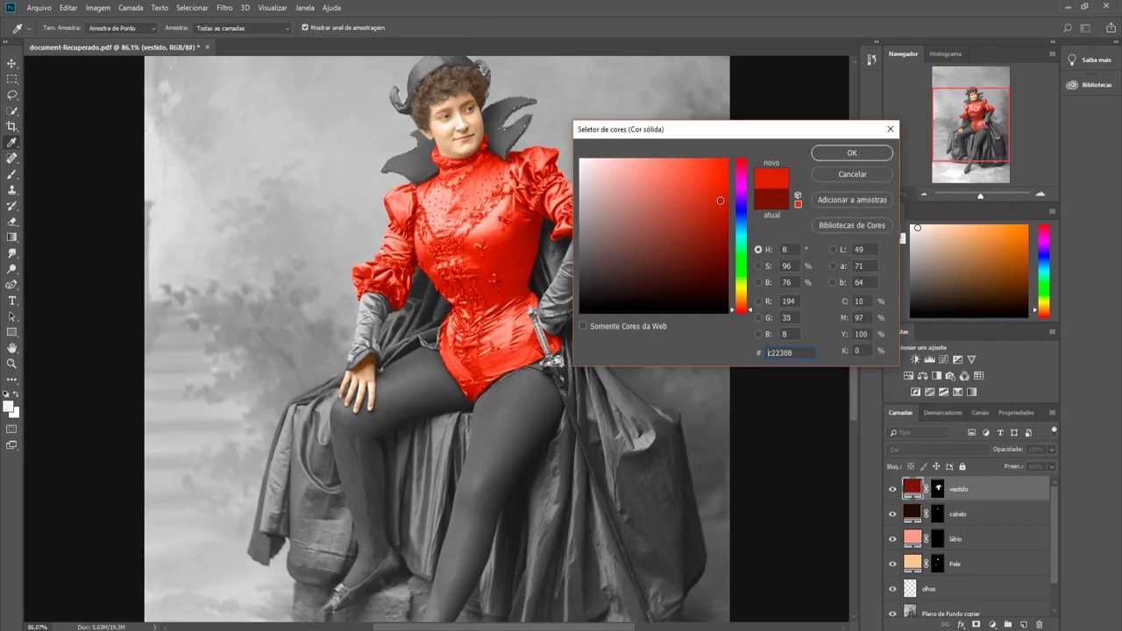
{"action": "key", "text": "Return"}
Step: Add a dark red Solid Color fill layer with an inverted mask, ready to paint white
{"action": "left_click", "coordinate": [993, 624]}
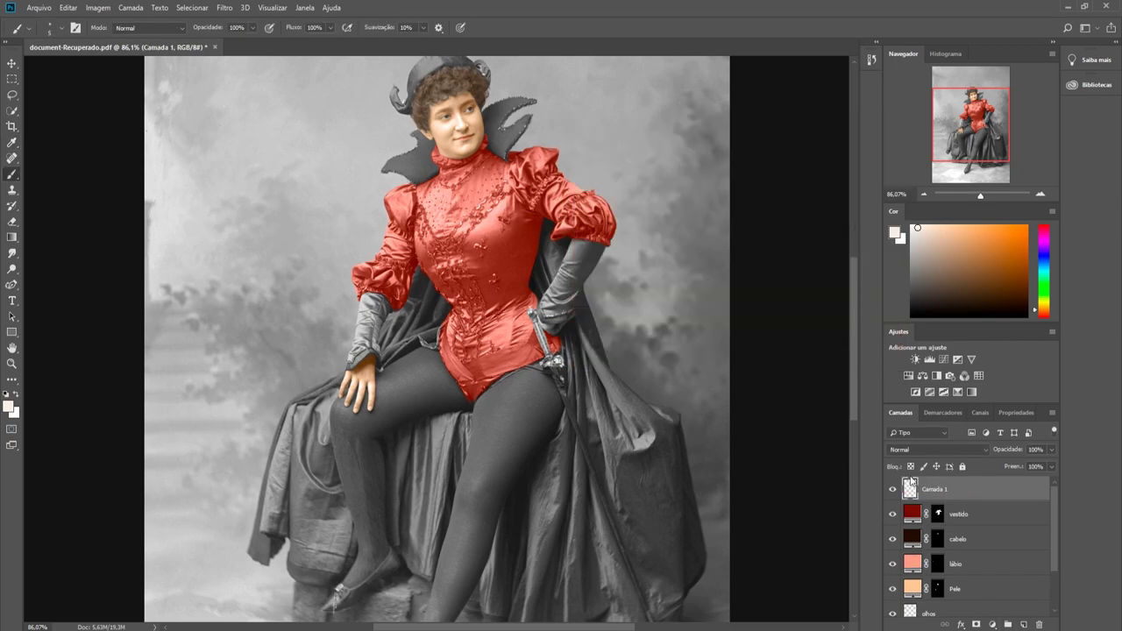
{"action": "left_click", "coordinate": [953, 457]}
{"action": "left_click", "coordinate": [724, 163]}
{"action": "left_click", "coordinate": [727, 271]}
{"action": "key", "text": "Return"}
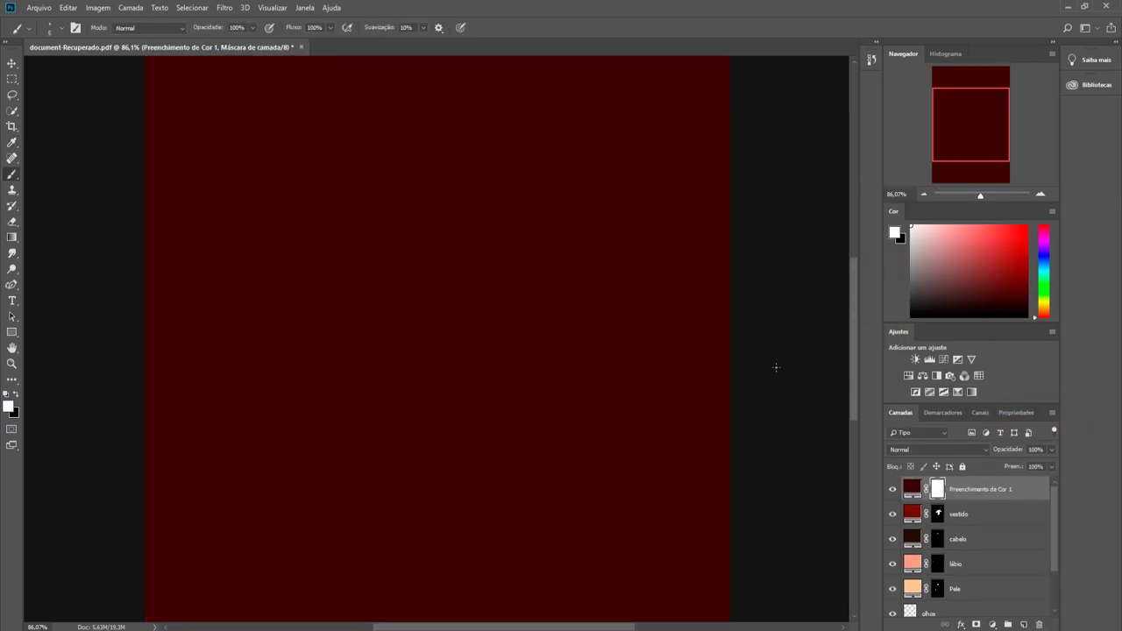
{"action": "key", "text": "ctrl+i"}
{"action": "key", "text": "b"}
{"action": "scroll", "coordinate": [499, 243], "scroll_direction": "up", "scroll_amount": 3}
{"action": "scroll", "coordinate": [499, 243], "scroll_direction": "up", "scroll_amount": 3}
Step: Paint the pointed collar dark red, including its hook and left edges
{"action": "mouse_move", "coordinate": [497, 110]}
{"action": "left_mouse_down"}
{"action": "mouse_move", "coordinate": [523, 292]}
{"action": "mouse_move", "coordinate": [622, 389]}
{"action": "mouse_move", "coordinate": [755, 132]}
{"action": "mouse_move", "coordinate": [605, 188]}
{"action": "mouse_move", "coordinate": [583, 351]}
{"action": "left_mouse_up"}
{"action": "mouse_move", "coordinate": [481, 262]}
{"action": "left_mouse_down"}
{"action": "mouse_move", "coordinate": [696, 199]}
{"action": "mouse_move", "coordinate": [754, 215]}
{"action": "left_mouse_up"}
{"action": "mouse_move", "coordinate": [526, 245]}
{"action": "left_mouse_down"}
{"action": "mouse_move", "coordinate": [509, 293]}
{"action": "mouse_move", "coordinate": [546, 258]}
{"action": "mouse_move", "coordinate": [576, 287]}
{"action": "mouse_move", "coordinate": [672, 238]}
{"action": "mouse_move", "coordinate": [514, 333]}
{"action": "mouse_move", "coordinate": [647, 343]}
{"action": "mouse_move", "coordinate": [584, 383]}
{"action": "mouse_move", "coordinate": [570, 491]}
{"action": "mouse_move", "coordinate": [614, 438]}
{"action": "mouse_move", "coordinate": [641, 343]}
{"action": "mouse_move", "coordinate": [847, 123]}
{"action": "left_mouse_up"}
{"action": "mouse_move", "coordinate": [320, 154]}
{"action": "left_mouse_down"}
{"action": "mouse_move", "coordinate": [377, 206]}
{"action": "mouse_move", "coordinate": [386, 298]}
{"action": "mouse_move", "coordinate": [438, 368]}
{"action": "mouse_move", "coordinate": [316, 447]}
{"action": "mouse_move", "coordinate": [328, 236]}
{"action": "left_mouse_up"}
{"action": "left_click_drag", "start_coordinate": [173, 367], "coordinate": [325, 232]}
{"action": "left_click_drag", "start_coordinate": [127, 373], "coordinate": [315, 443]}
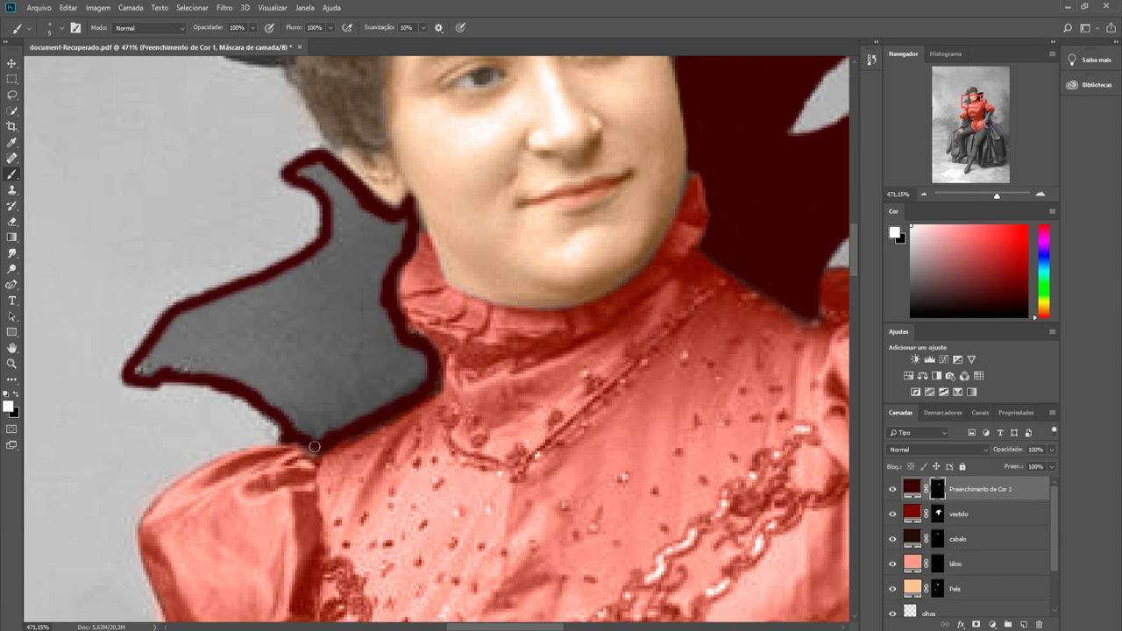
{"action": "mouse_move", "coordinate": [298, 166]}
{"action": "left_mouse_down"}
{"action": "mouse_move", "coordinate": [401, 221]}
{"action": "mouse_move", "coordinate": [365, 202]}
{"action": "mouse_move", "coordinate": [208, 308]}
{"action": "mouse_move", "coordinate": [315, 310]}
{"action": "mouse_move", "coordinate": [175, 363]}
{"action": "mouse_move", "coordinate": [256, 339]}
{"action": "mouse_move", "coordinate": [263, 376]}
{"action": "mouse_move", "coordinate": [321, 306]}
{"action": "mouse_move", "coordinate": [321, 426]}
{"action": "mouse_move", "coordinate": [358, 313]}
{"action": "left_mouse_up"}
Step: Fill the cape gap between the torso and arm with dark red, covering grey spots
{"action": "left_click_drag", "start_coordinate": [370, 313], "coordinate": [364, 386]}
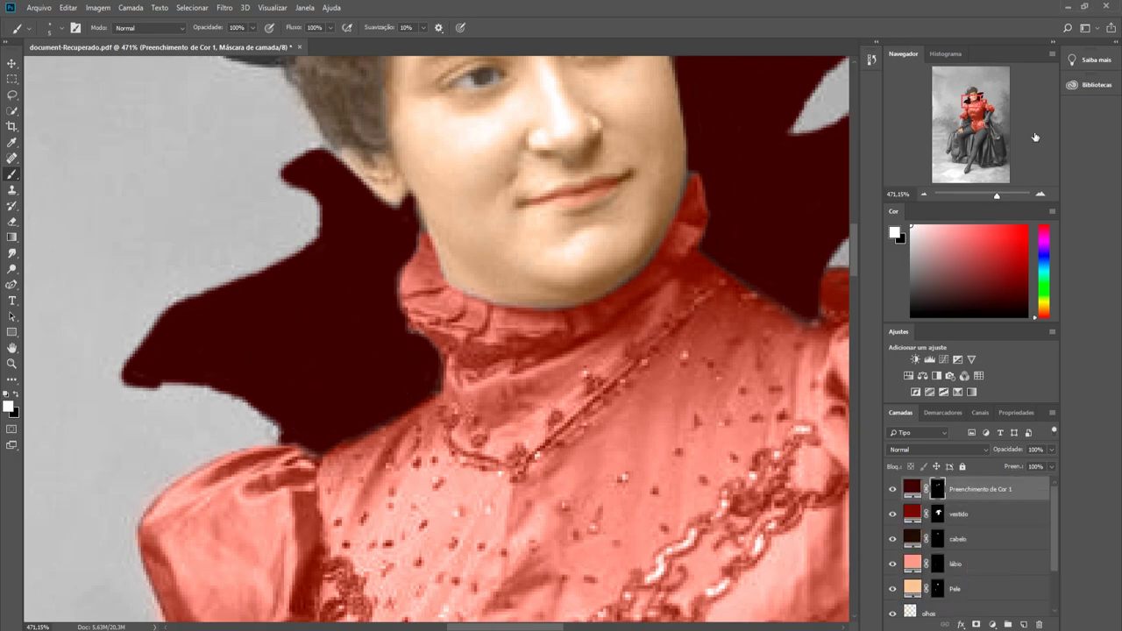
{"action": "scroll", "coordinate": [489, 348], "scroll_direction": "down", "scroll_amount": 3}
{"action": "scroll", "coordinate": [489, 348], "scroll_direction": "up", "scroll_amount": 2}
{"action": "left_click_drag", "start_coordinate": [490, 348], "coordinate": [497, 303]}
{"action": "left_click_drag", "start_coordinate": [458, 403], "coordinate": [434, 495]}
{"action": "left_click_drag", "start_coordinate": [526, 359], "coordinate": [561, 420]}
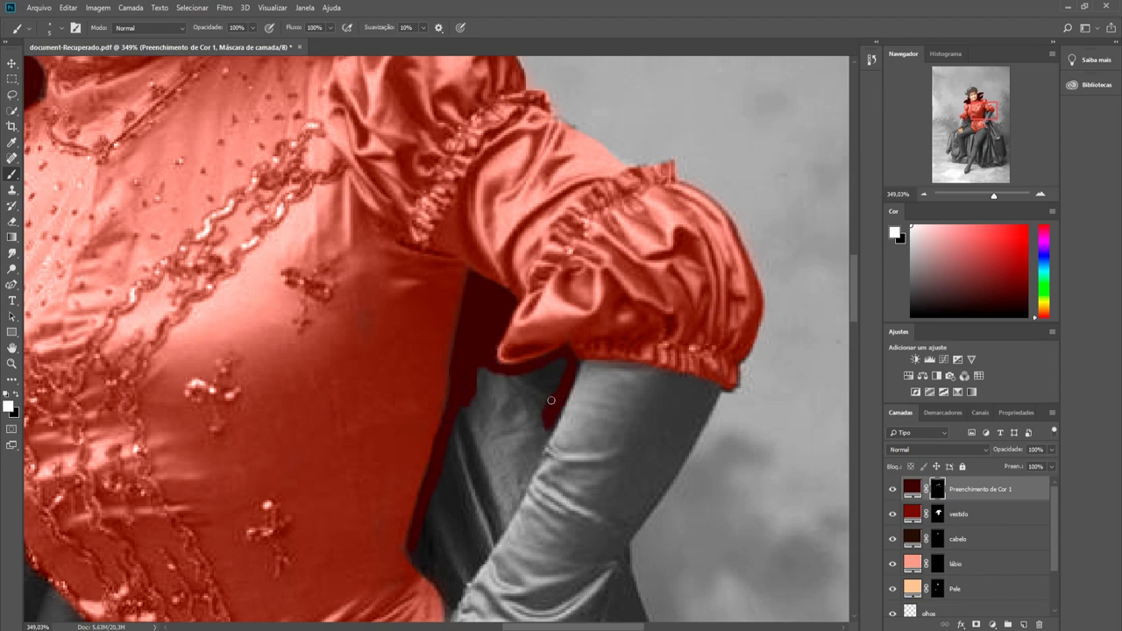
{"action": "mouse_move", "coordinate": [544, 377]}
{"action": "left_mouse_down"}
{"action": "mouse_move", "coordinate": [483, 403]}
{"action": "mouse_move", "coordinate": [544, 460]}
{"action": "left_mouse_up"}
{"action": "left_click_drag", "start_coordinate": [479, 561], "coordinate": [526, 460]}
{"action": "left_click_drag", "start_coordinate": [431, 572], "coordinate": [572, 308]}
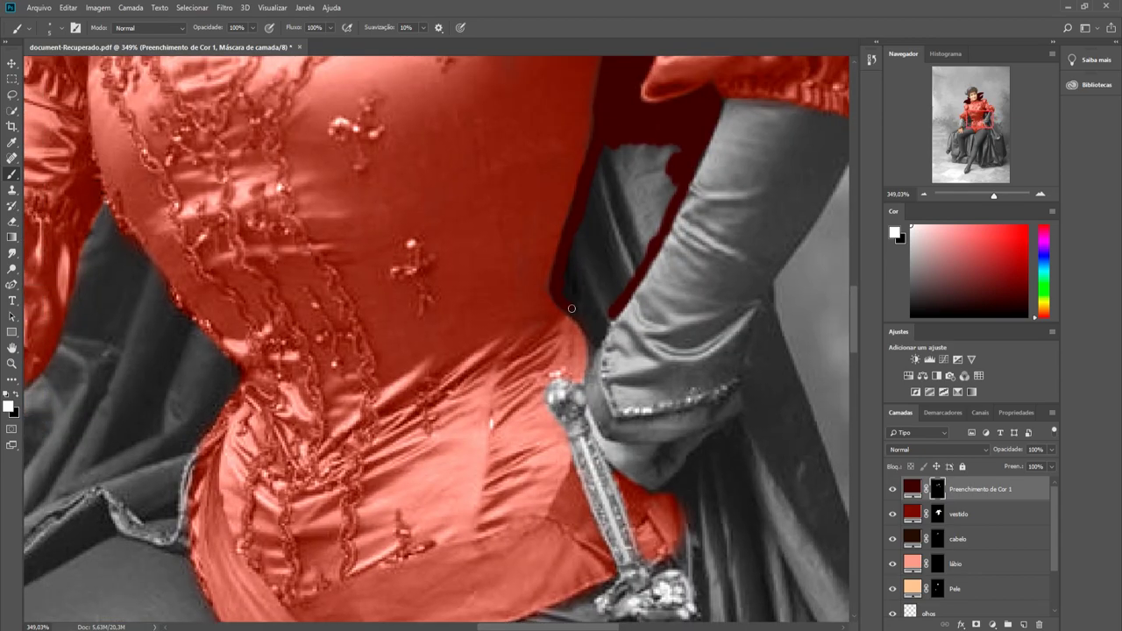
{"action": "mouse_move", "coordinate": [571, 268]}
{"action": "left_mouse_down"}
{"action": "mouse_move", "coordinate": [613, 290]}
{"action": "mouse_move", "coordinate": [614, 175]}
{"action": "mouse_move", "coordinate": [653, 157]}
{"action": "mouse_move", "coordinate": [624, 234]}
{"action": "left_mouse_up"}
Step: Paint dark red along the sleeve edge, arm, cuff and the gap beside the hand
{"action": "left_click", "coordinate": [938, 587]}
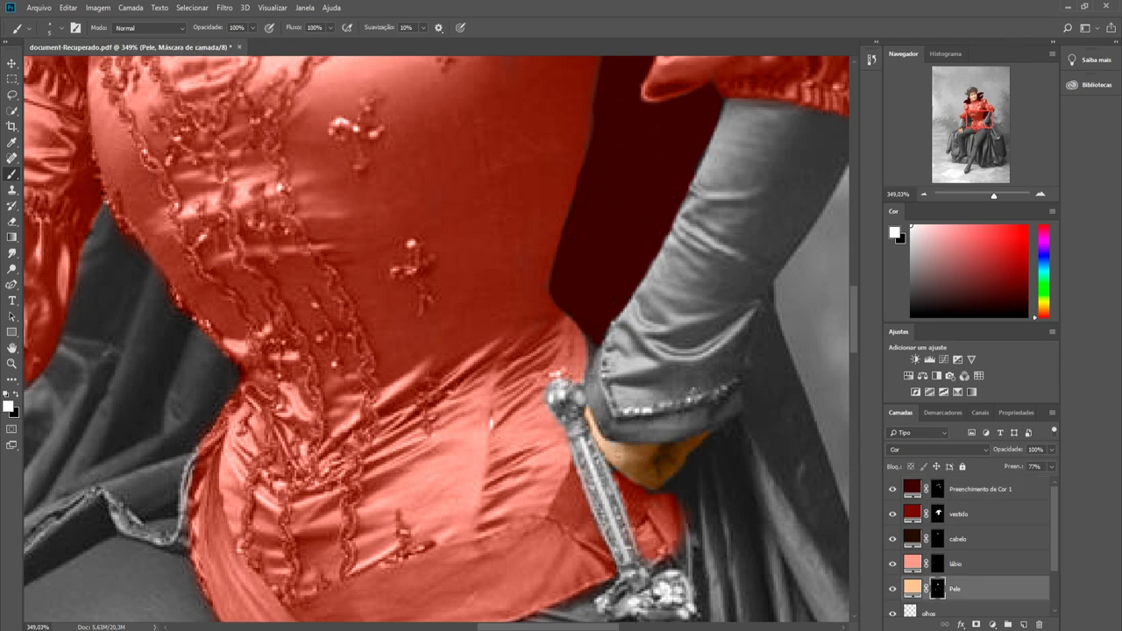
{"action": "left_click", "coordinate": [939, 489]}
{"action": "left_click_drag", "start_coordinate": [263, 350], "coordinate": [631, 307]}
{"action": "mouse_move", "coordinate": [487, 175]}
{"action": "left_mouse_down"}
{"action": "mouse_move", "coordinate": [438, 303]}
{"action": "mouse_move", "coordinate": [337, 426]}
{"action": "left_mouse_up"}
{"action": "mouse_move", "coordinate": [342, 476]}
{"action": "left_mouse_down"}
{"action": "mouse_move", "coordinate": [331, 491]}
{"action": "mouse_move", "coordinate": [429, 473]}
{"action": "mouse_move", "coordinate": [543, 495]}
{"action": "mouse_move", "coordinate": [574, 403]}
{"action": "left_mouse_up"}
{"action": "mouse_move", "coordinate": [487, 175]}
{"action": "left_mouse_down"}
{"action": "mouse_move", "coordinate": [541, 260]}
{"action": "mouse_move", "coordinate": [579, 399]}
{"action": "mouse_move", "coordinate": [478, 220]}
{"action": "mouse_move", "coordinate": [426, 438]}
{"action": "mouse_move", "coordinate": [345, 491]}
{"action": "mouse_move", "coordinate": [350, 399]}
{"action": "mouse_move", "coordinate": [456, 324]}
{"action": "mouse_move", "coordinate": [376, 430]}
{"action": "mouse_move", "coordinate": [443, 452]}
{"action": "mouse_move", "coordinate": [522, 290]}
{"action": "mouse_move", "coordinate": [417, 383]}
{"action": "mouse_move", "coordinate": [553, 356]}
{"action": "mouse_move", "coordinate": [491, 425]}
{"action": "mouse_move", "coordinate": [548, 412]}
{"action": "mouse_move", "coordinate": [538, 366]}
{"action": "mouse_move", "coordinate": [387, 412]}
{"action": "left_mouse_up"}
{"action": "mouse_move", "coordinate": [439, 171]}
{"action": "left_mouse_down"}
{"action": "mouse_move", "coordinate": [390, 202]}
{"action": "mouse_move", "coordinate": [397, 265]}
{"action": "mouse_move", "coordinate": [298, 219]}
{"action": "mouse_move", "coordinate": [267, 285]}
{"action": "left_mouse_up"}
Step: Undo the stray dress-edge strokes and trace a path along the drape's edge
{"action": "key", "text": "ctrl+z"}
{"action": "key", "text": "ctrl+z"}
{"action": "key", "text": "ctrl+z"}
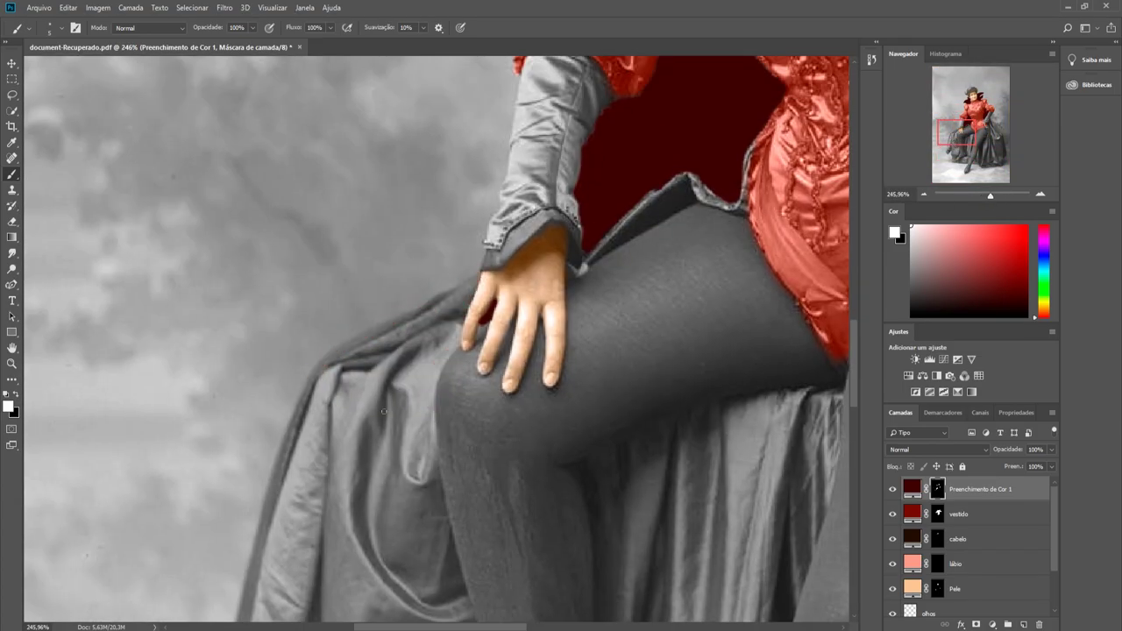
{"action": "key", "text": "p"}
{"action": "left_click_drag", "start_coordinate": [351, 493], "coordinate": [372, 272]}
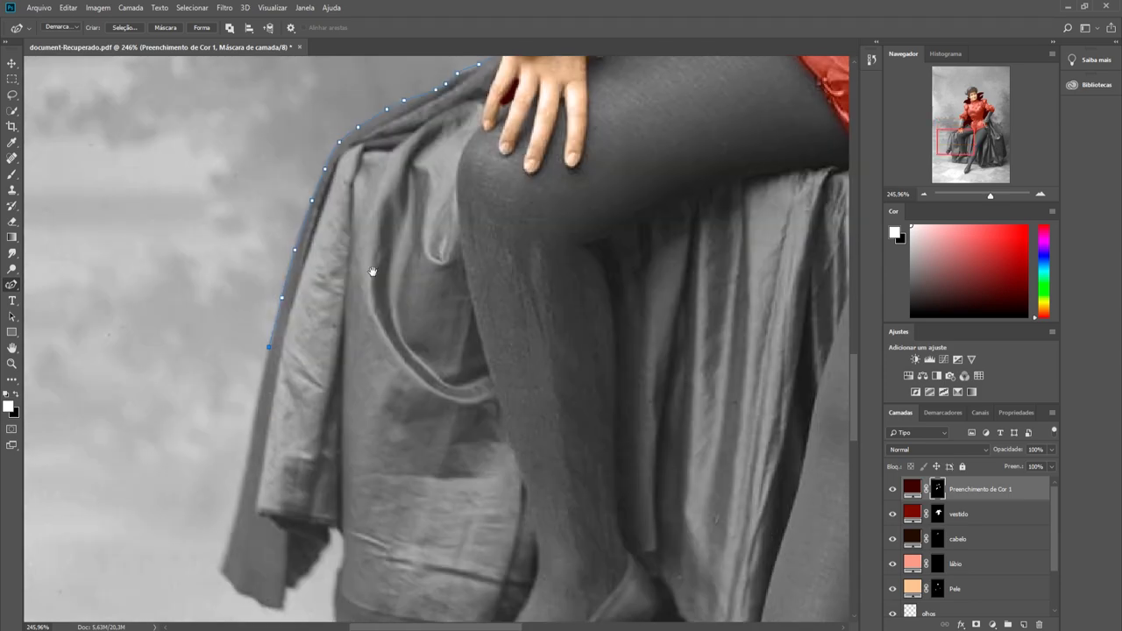
{"action": "scroll", "coordinate": [452, 318], "scroll_direction": "up", "scroll_amount": 5}
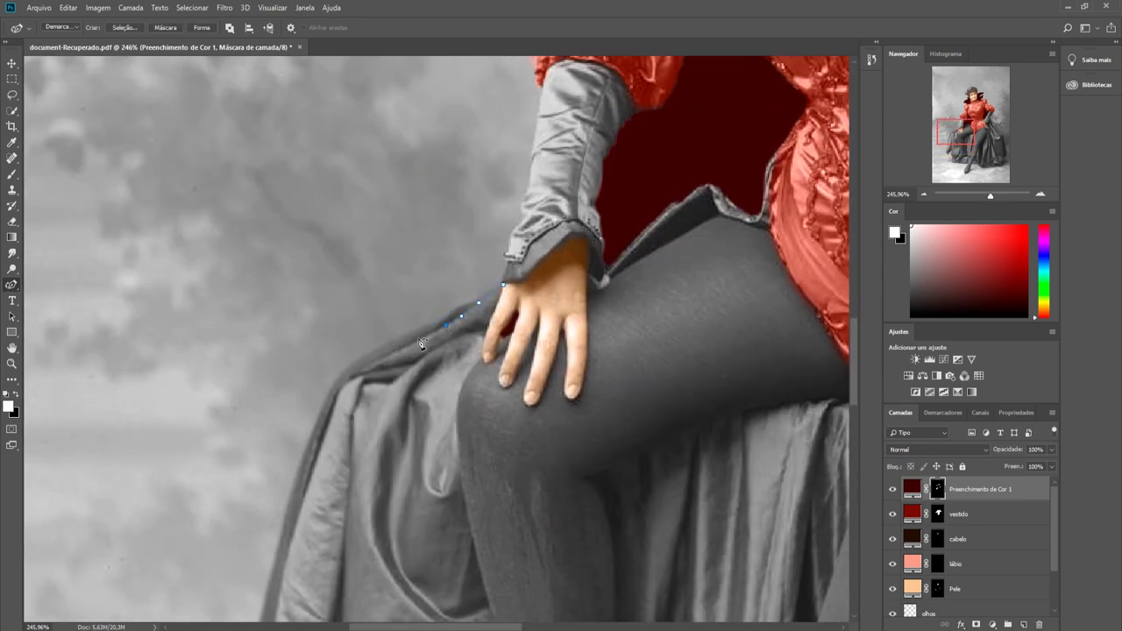
{"action": "scroll", "coordinate": [283, 513], "scroll_direction": "down", "scroll_amount": 6}
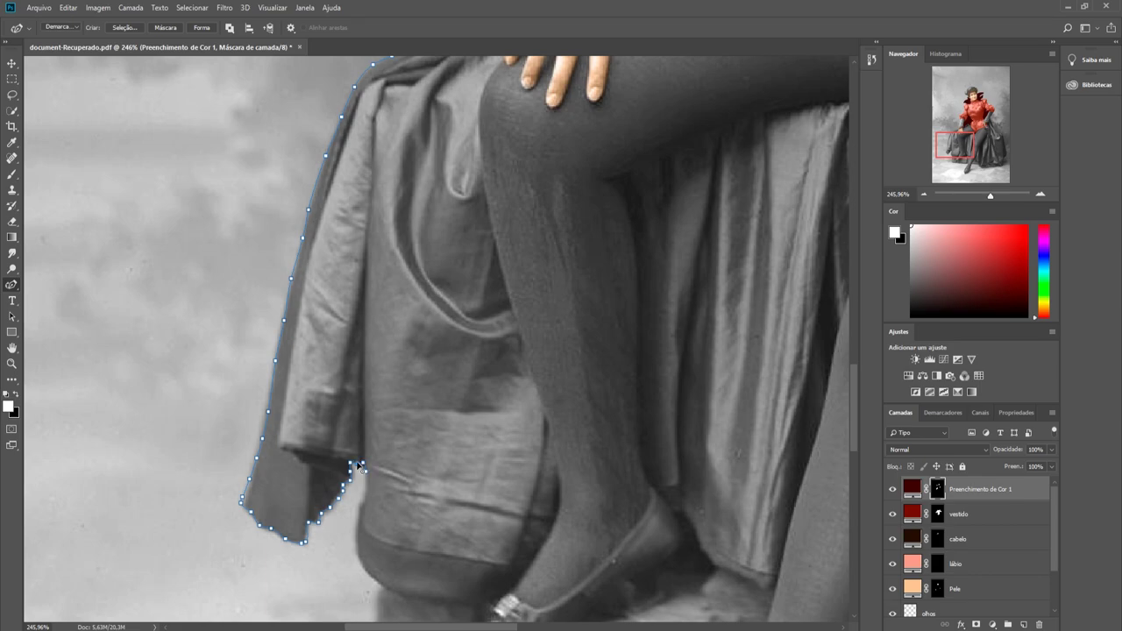
{"action": "scroll", "coordinate": [422, 602], "scroll_direction": "down", "scroll_amount": 3}
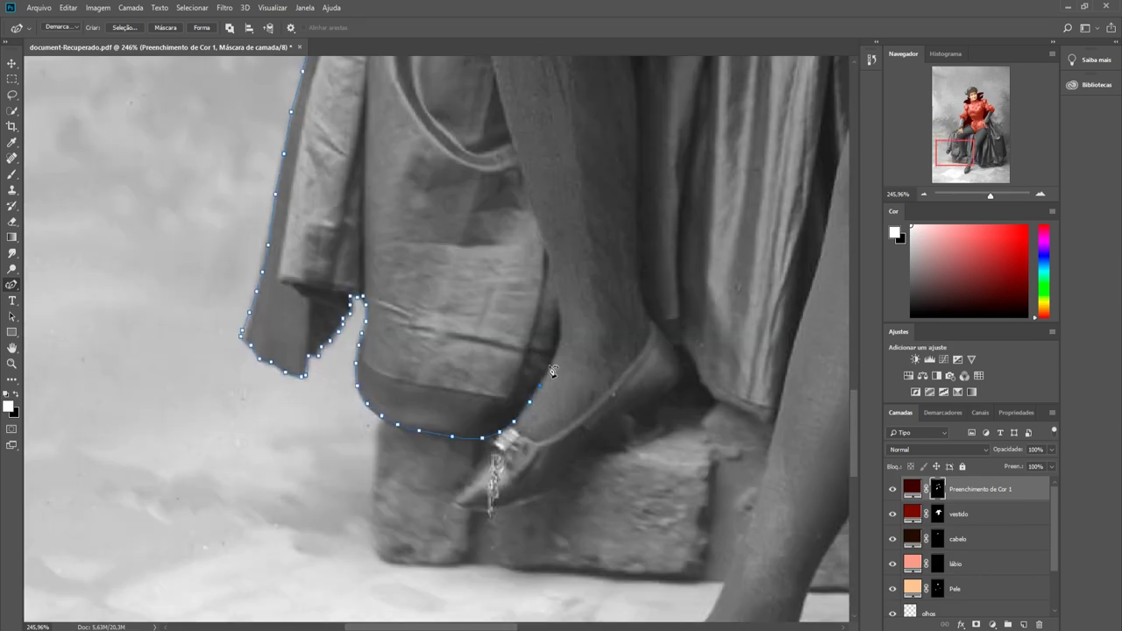
{"action": "scroll", "coordinate": [551, 263], "scroll_direction": "up", "scroll_amount": 2}
{"action": "scroll", "coordinate": [517, 206], "scroll_direction": "up", "scroll_amount": 1}
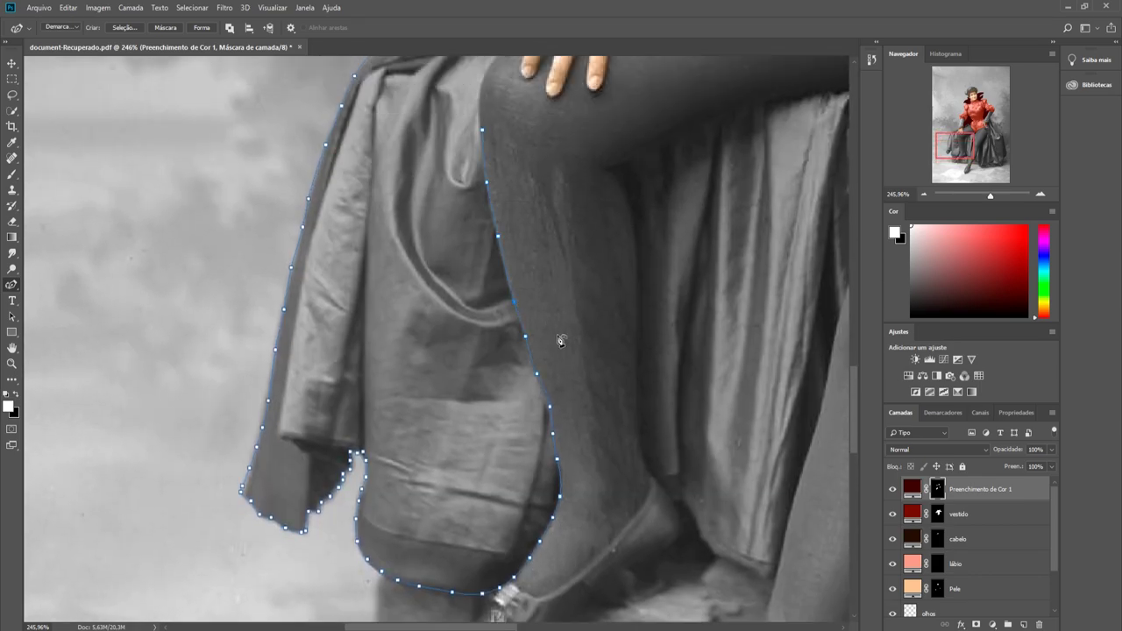
{"action": "scroll", "coordinate": [480, 248], "scroll_direction": "up", "scroll_amount": 2}
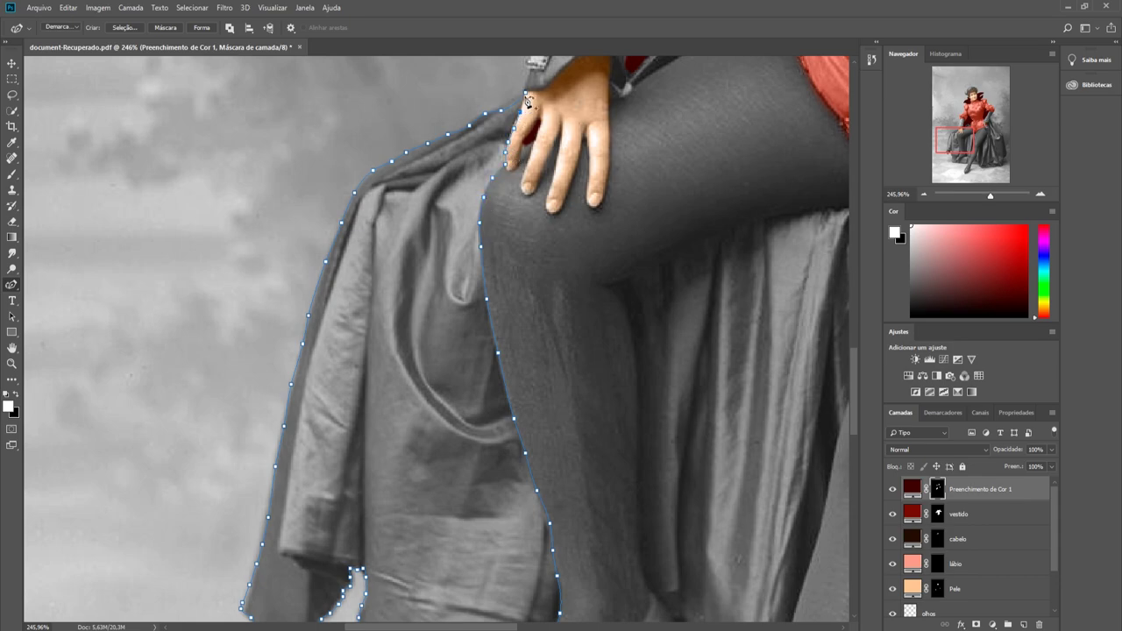
Step: Turn the drape outline into a selection and paint it dark red on the fill mask
{"action": "left_click", "coordinate": [123, 27]}
{"action": "key", "text": "Return"}
{"action": "key", "text": "b"}
{"action": "left_click", "coordinate": [54, 27]}
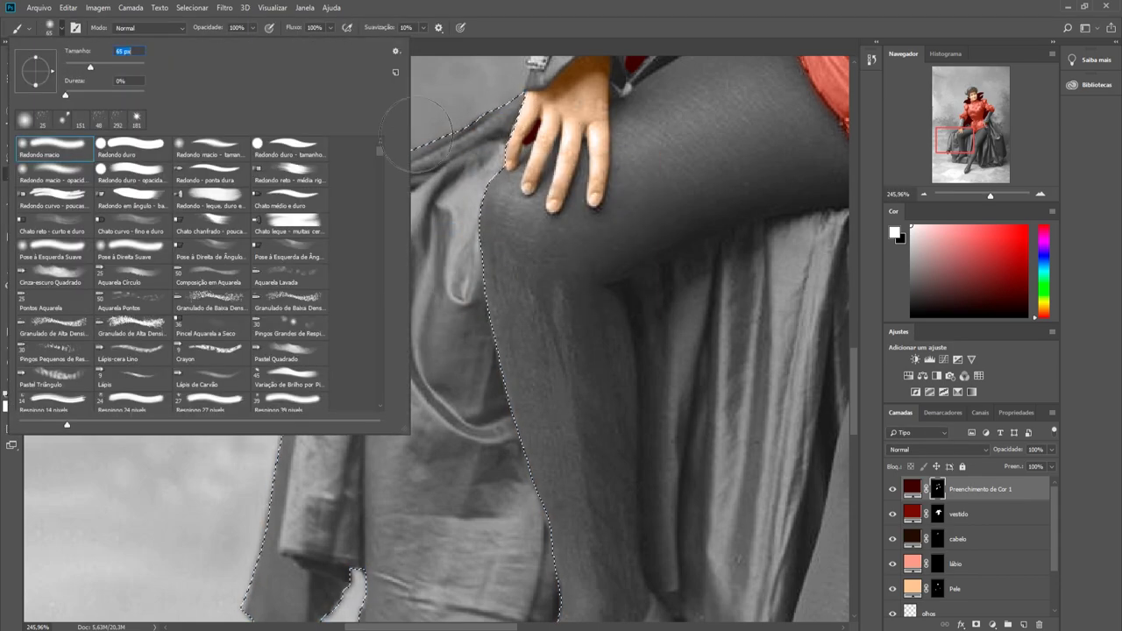
{"action": "mouse_move", "coordinate": [421, 176]}
{"action": "left_mouse_down"}
{"action": "mouse_move", "coordinate": [334, 385]}
{"action": "mouse_move", "coordinate": [406, 231]}
{"action": "left_mouse_up"}
{"action": "scroll", "coordinate": [345, 366], "scroll_direction": "down", "scroll_amount": 2}
{"action": "scroll", "coordinate": [406, 230], "scroll_direction": "up", "scroll_amount": 2}
{"action": "key", "text": "m"}
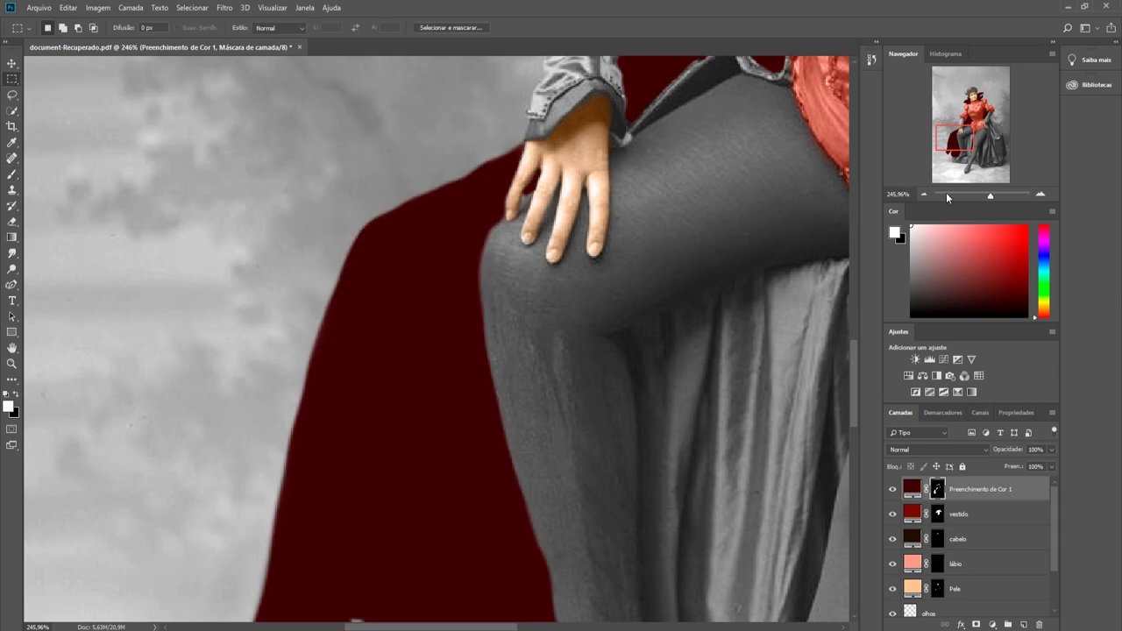
{"action": "scroll", "coordinate": [439, 351], "scroll_direction": "right", "scroll_amount": 2}
Step: Trace a path along the fold under the left thigh
{"action": "key", "text": "p"}
{"action": "left_click", "coordinate": [706, 202]}
{"action": "left_click", "coordinate": [665, 204]}
{"action": "left_click", "coordinate": [611, 213]}
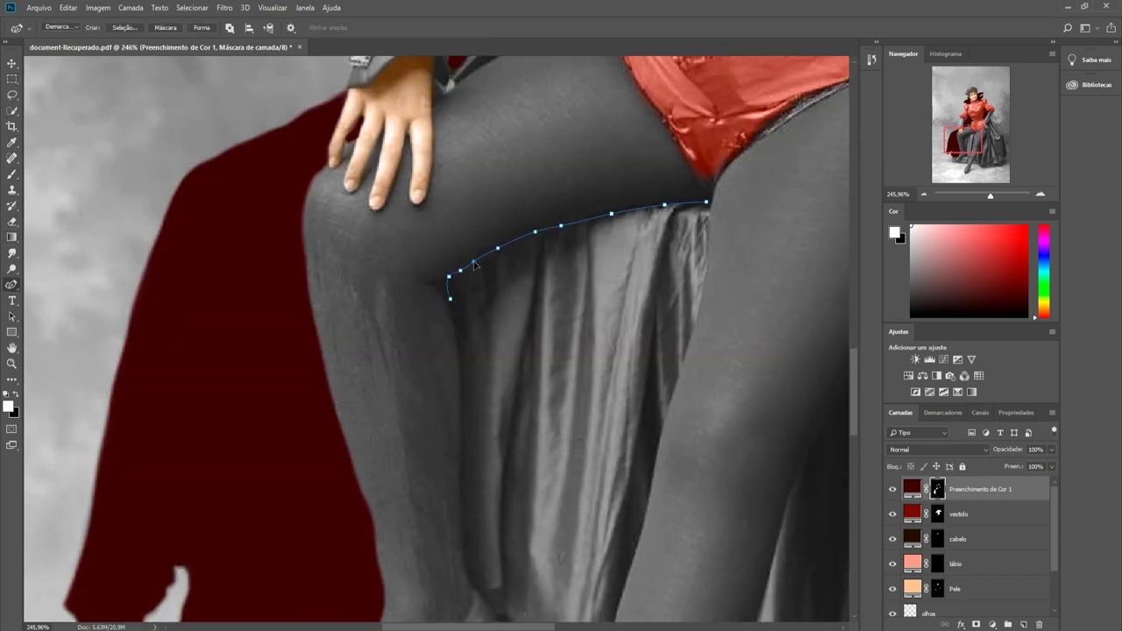
{"action": "scroll", "coordinate": [456, 307], "scroll_direction": "down", "scroll_amount": 3}
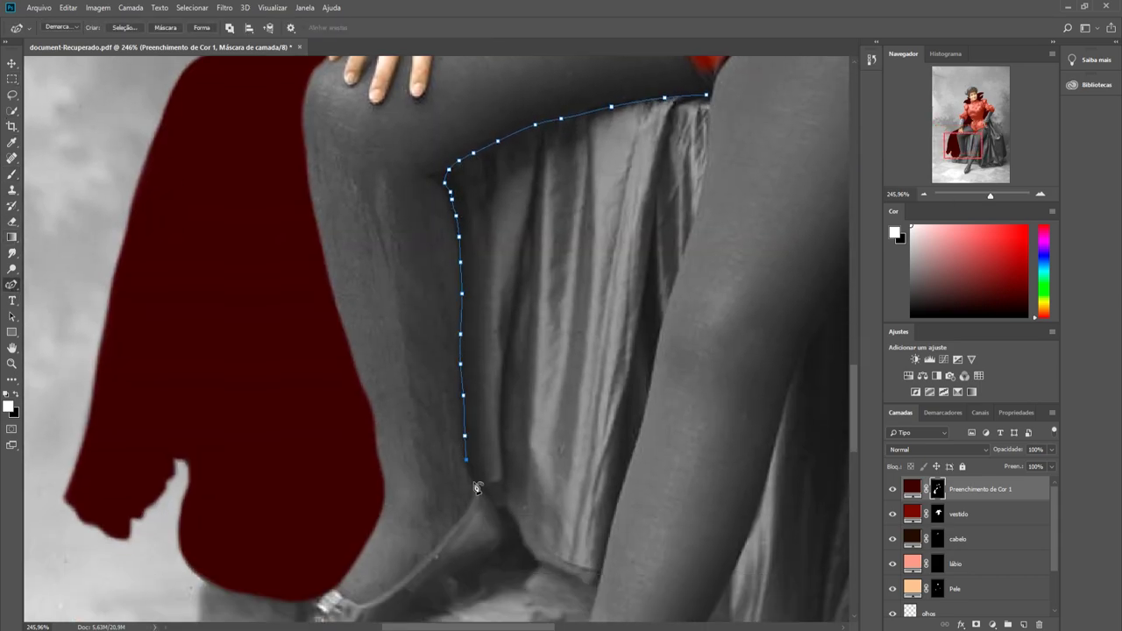
{"action": "scroll", "coordinate": [491, 473], "scroll_direction": "down", "scroll_amount": 1}
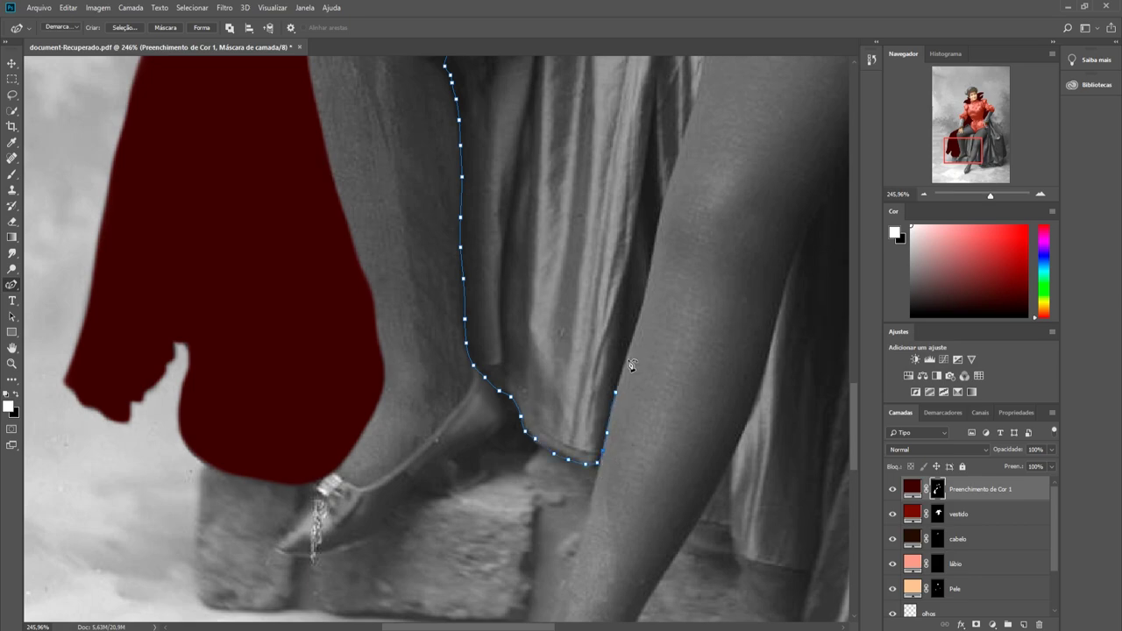
{"action": "scroll", "coordinate": [699, 205], "scroll_direction": "up", "scroll_amount": 2}
{"action": "scroll", "coordinate": [710, 183], "scroll_direction": "up", "scroll_amount": 1}
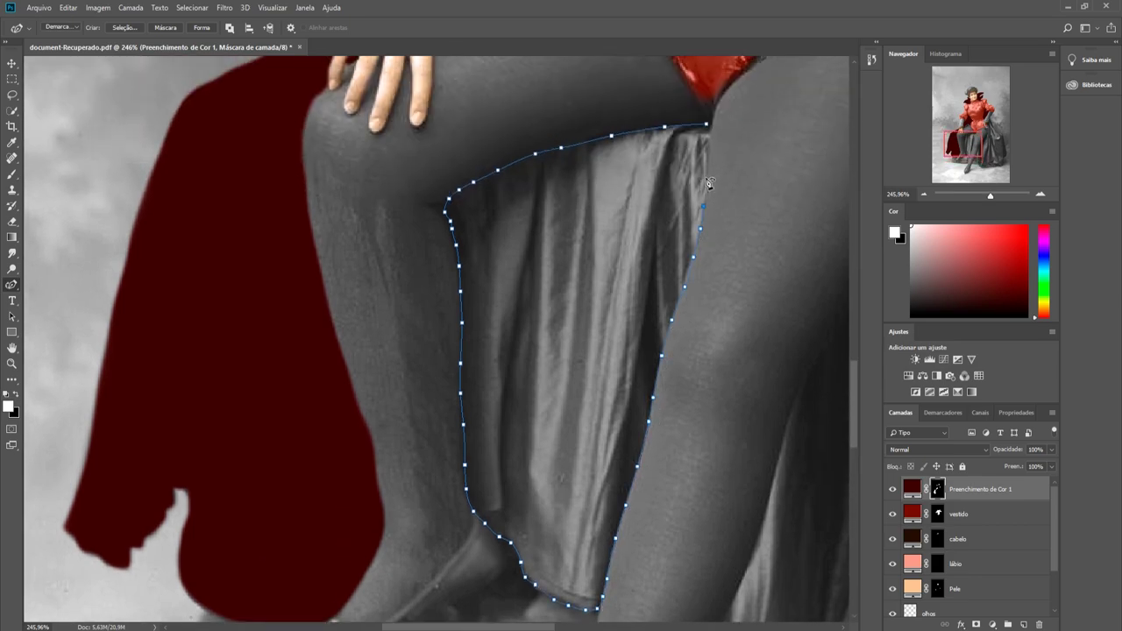
Step: Close the fold path, select it, paint it dark red, and deselect
{"action": "left_click", "coordinate": [710, 130]}
{"action": "key", "text": "ctrl+Return"}
{"action": "left_click_drag", "start_coordinate": [491, 219], "coordinate": [489, 526]}
{"action": "key", "text": "ctrl+d"}
Step: Fit the image in view and trace a path along the right leg's edge
{"action": "key", "text": "ctrl+0"}
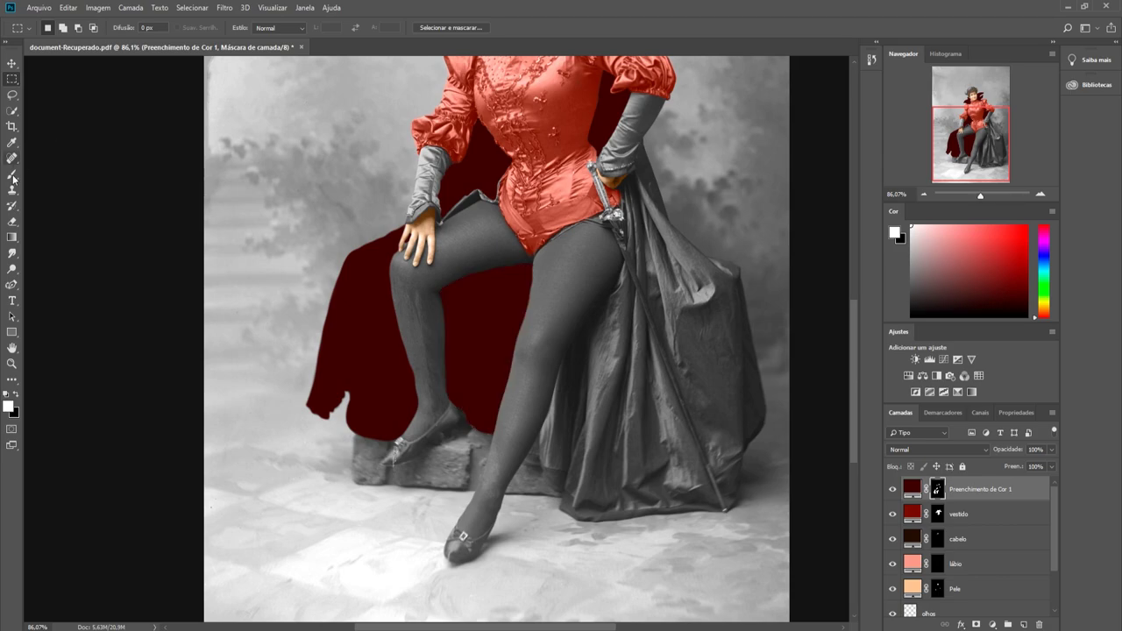
{"action": "key", "text": "p"}
{"action": "scroll", "coordinate": [421, 351], "scroll_direction": "up", "scroll_amount": 5}
{"action": "left_click", "coordinate": [438, 325]}
{"action": "scroll", "coordinate": [301, 321], "scroll_direction": "down", "scroll_amount": 3}
{"action": "scroll", "coordinate": [175, 395], "scroll_direction": "right", "scroll_amount": 1}
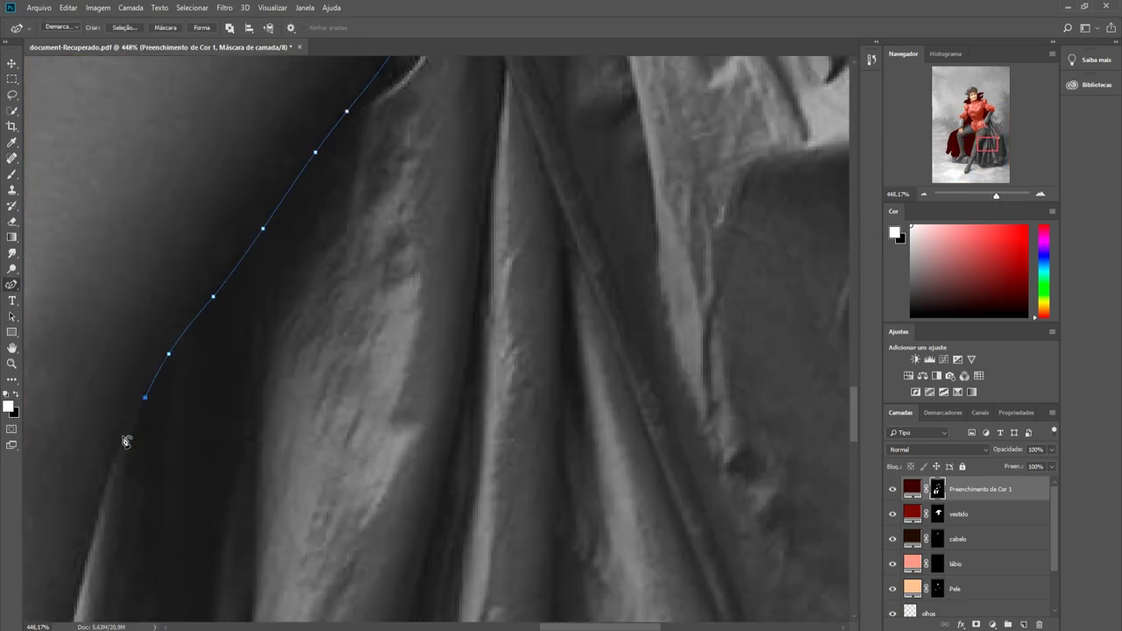
{"action": "scroll", "coordinate": [125, 442], "scroll_direction": "left", "scroll_amount": 2}
{"action": "scroll", "coordinate": [126, 442], "scroll_direction": "down", "scroll_amount": 2}
{"action": "scroll", "coordinate": [126, 447], "scroll_direction": "right", "scroll_amount": 2}
{"action": "scroll", "coordinate": [125, 448], "scroll_direction": "down", "scroll_amount": 1}
{"action": "scroll", "coordinate": [319, 496], "scroll_direction": "left", "scroll_amount": 3}
{"action": "scroll", "coordinate": [319, 496], "scroll_direction": "up", "scroll_amount": 1}
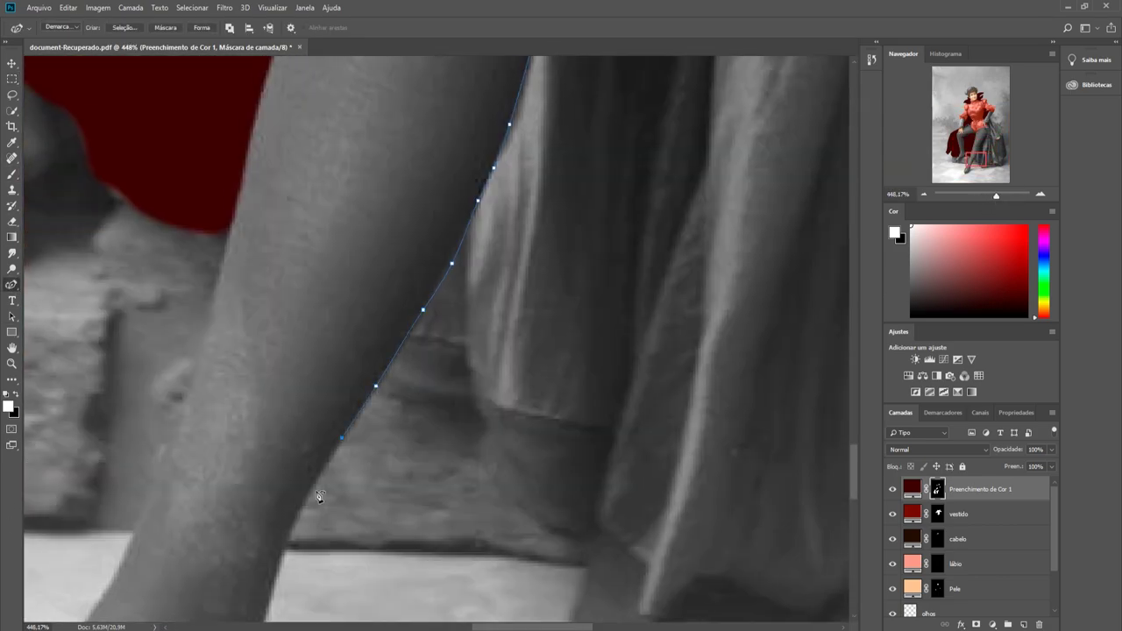
{"action": "scroll", "coordinate": [497, 559], "scroll_direction": "down", "scroll_amount": 1}
{"action": "scroll", "coordinate": [389, 351], "scroll_direction": "down", "scroll_amount": 5}
{"action": "scroll", "coordinate": [614, 351], "scroll_direction": "up", "scroll_amount": 3}
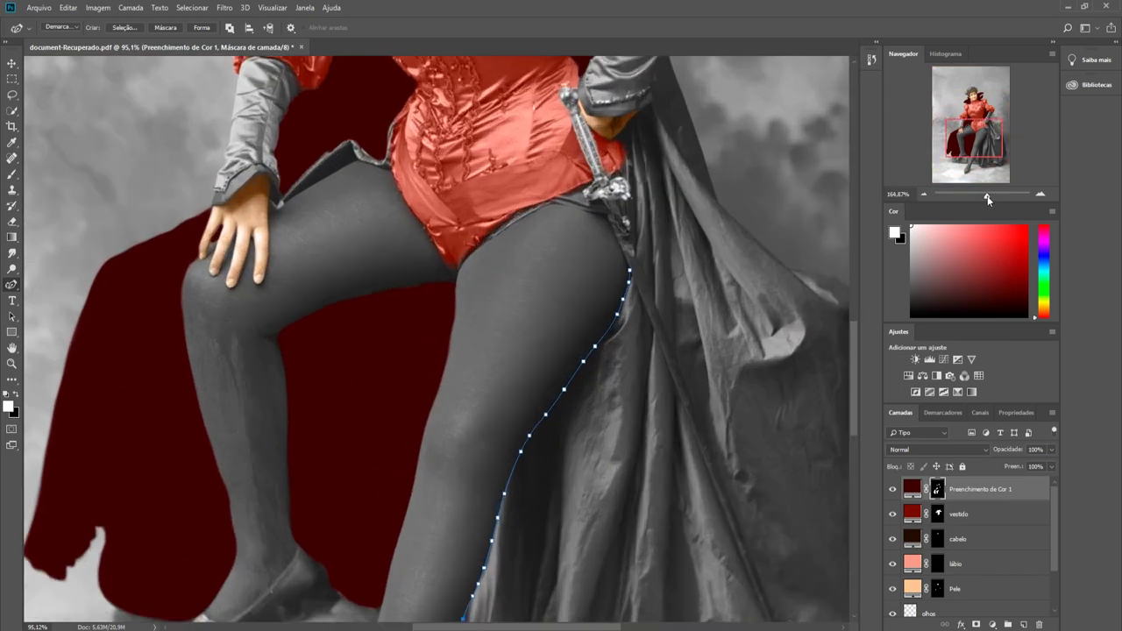
{"action": "scroll", "coordinate": [379, 495], "scroll_direction": "down", "scroll_amount": 1}
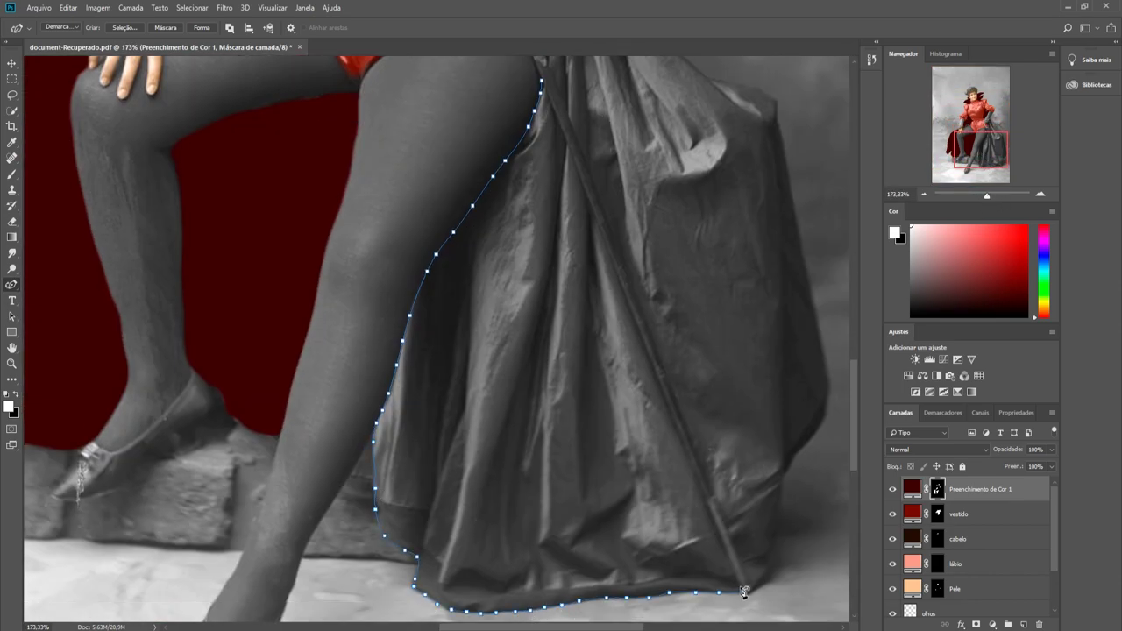
{"action": "scroll", "coordinate": [744, 594], "scroll_direction": "up", "scroll_amount": 1}
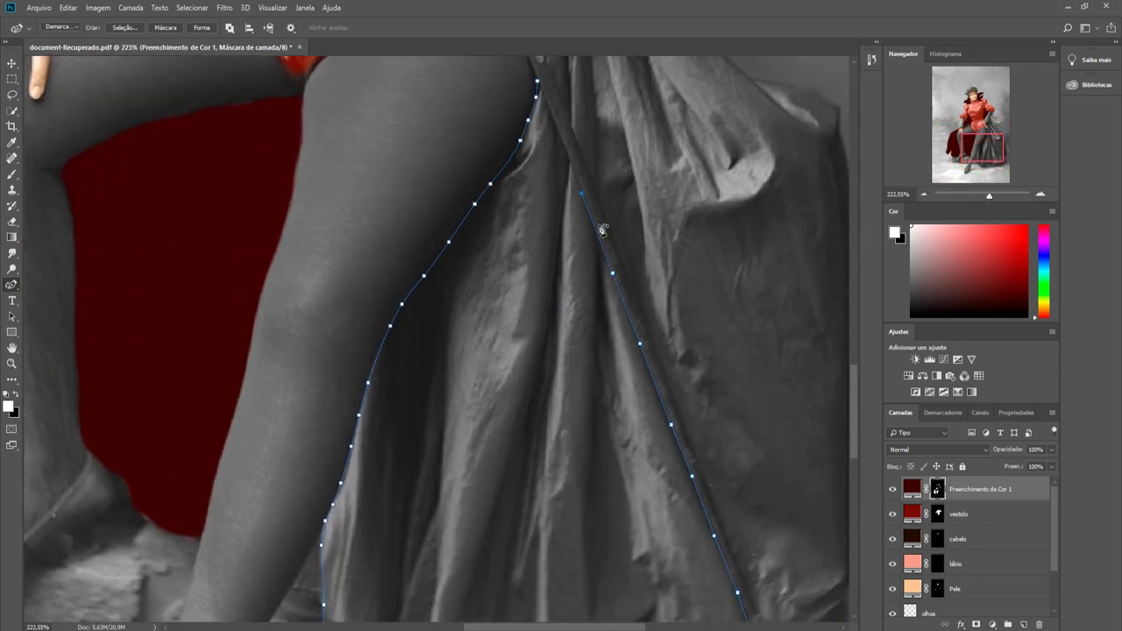
Step: Convert the traced outline to a selection and paint the fabric under the right thigh dark red
{"action": "right_click", "coordinate": [552, 230]}
{"action": "key", "text": "Escape"}
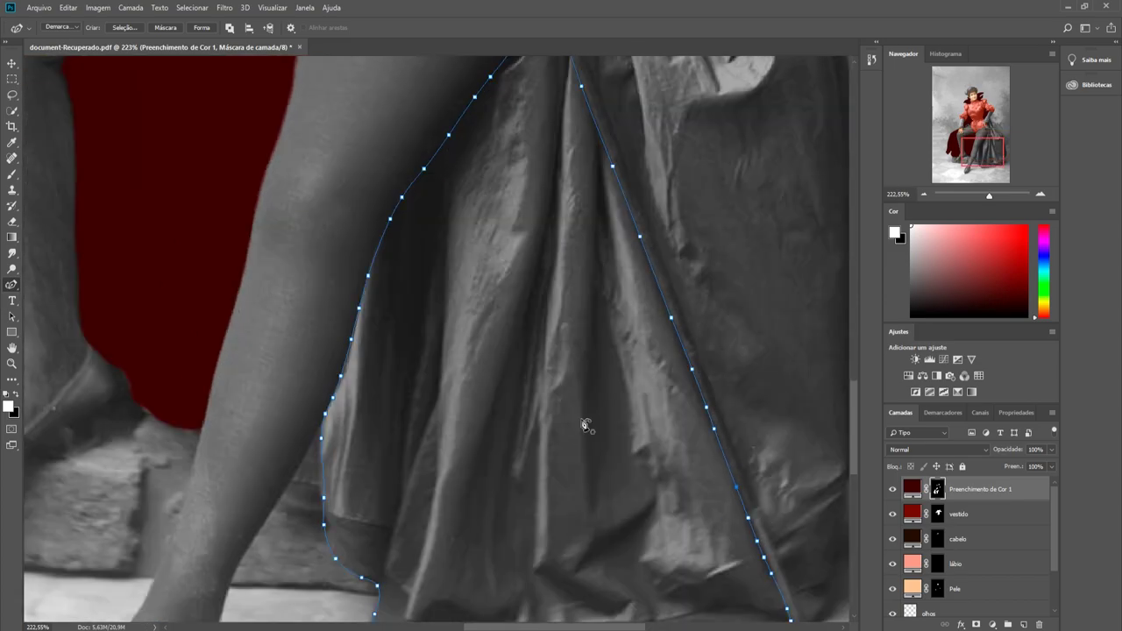
{"action": "key", "text": "ctrl+Return"}
{"action": "scroll", "coordinate": [586, 426], "scroll_direction": "down", "scroll_amount": 3}
{"action": "key", "text": "b"}
{"action": "mouse_move", "coordinate": [363, 295]}
{"action": "left_mouse_down"}
{"action": "mouse_move", "coordinate": [401, 320]}
{"action": "mouse_move", "coordinate": [414, 388]}
{"action": "mouse_move", "coordinate": [491, 383]}
{"action": "left_mouse_up"}
{"action": "scroll", "coordinate": [491, 383], "scroll_direction": "up", "scroll_amount": 1}
{"action": "key", "text": "ctrl+d"}
{"action": "key", "text": "alt+comma"}
Step: Trace a path around the grey cape's outer edge
{"action": "key", "text": "p"}
{"action": "scroll", "coordinate": [530, 191], "scroll_direction": "up", "scroll_amount": 2}
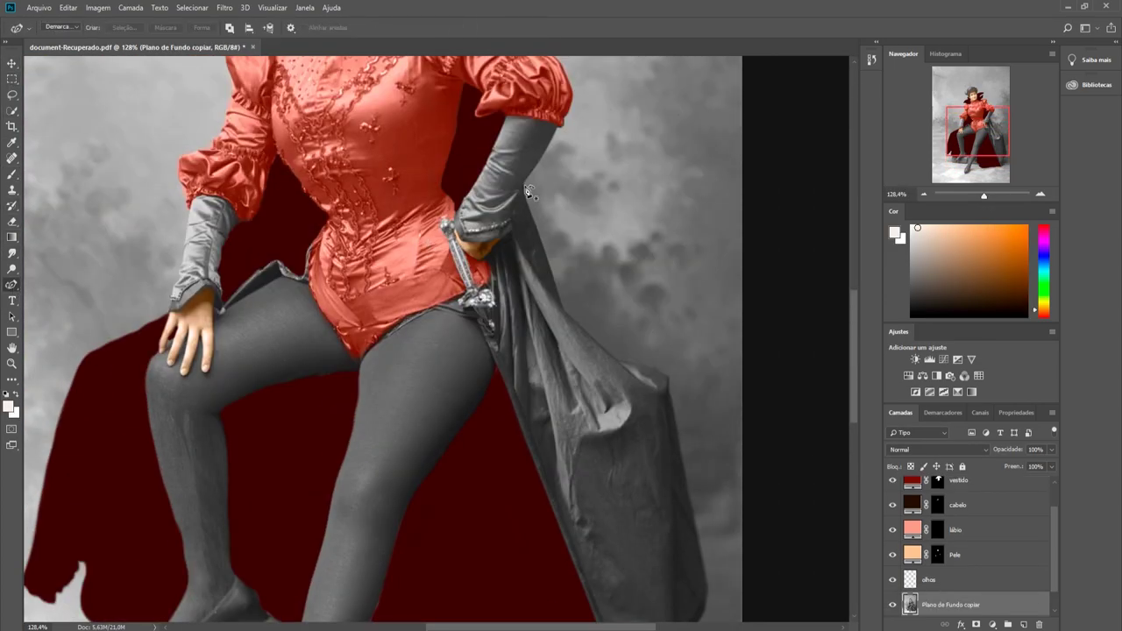
{"action": "left_click", "coordinate": [525, 186]}
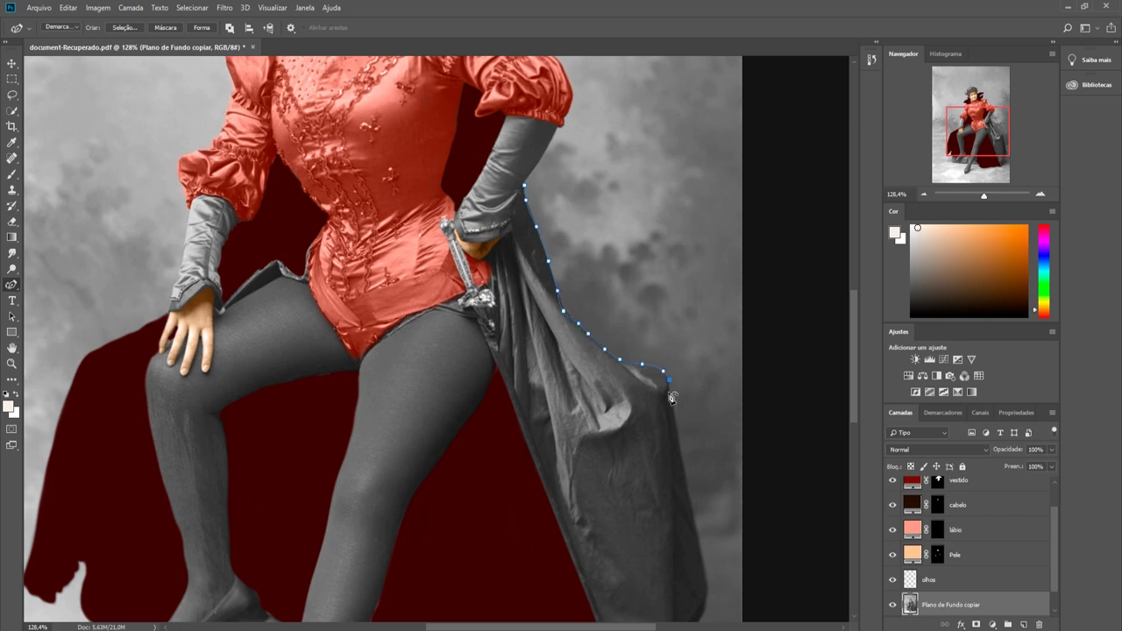
{"action": "scroll", "coordinate": [672, 397], "scroll_direction": "down", "scroll_amount": 1}
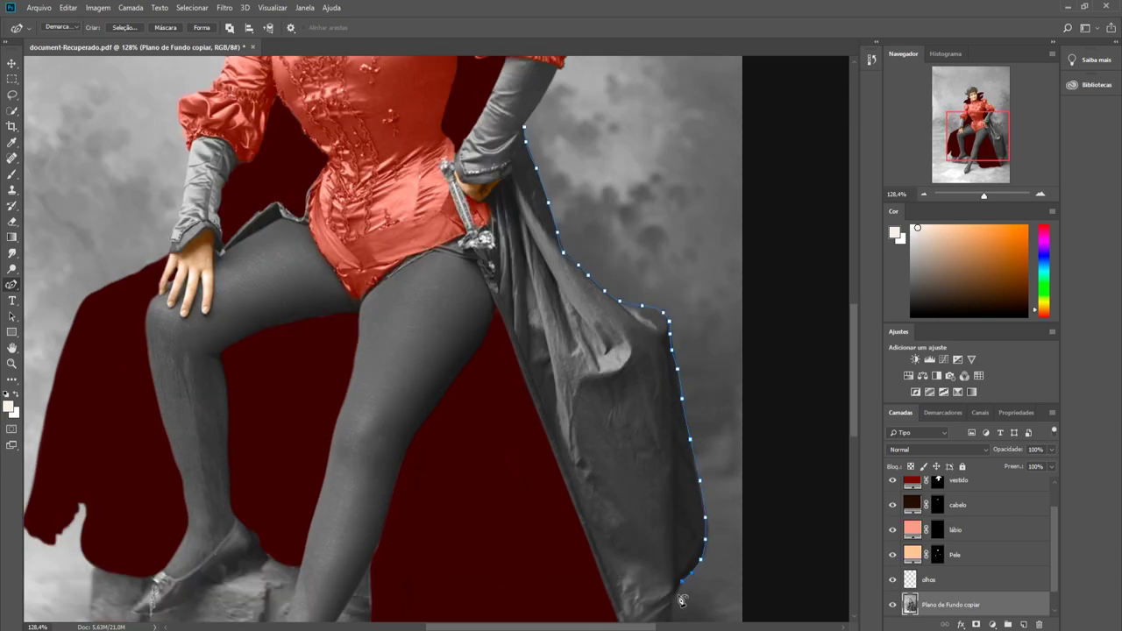
{"action": "scroll", "coordinate": [682, 600], "scroll_direction": "down", "scroll_amount": 2}
{"action": "scroll", "coordinate": [504, 180], "scroll_direction": "up", "scroll_amount": 2}
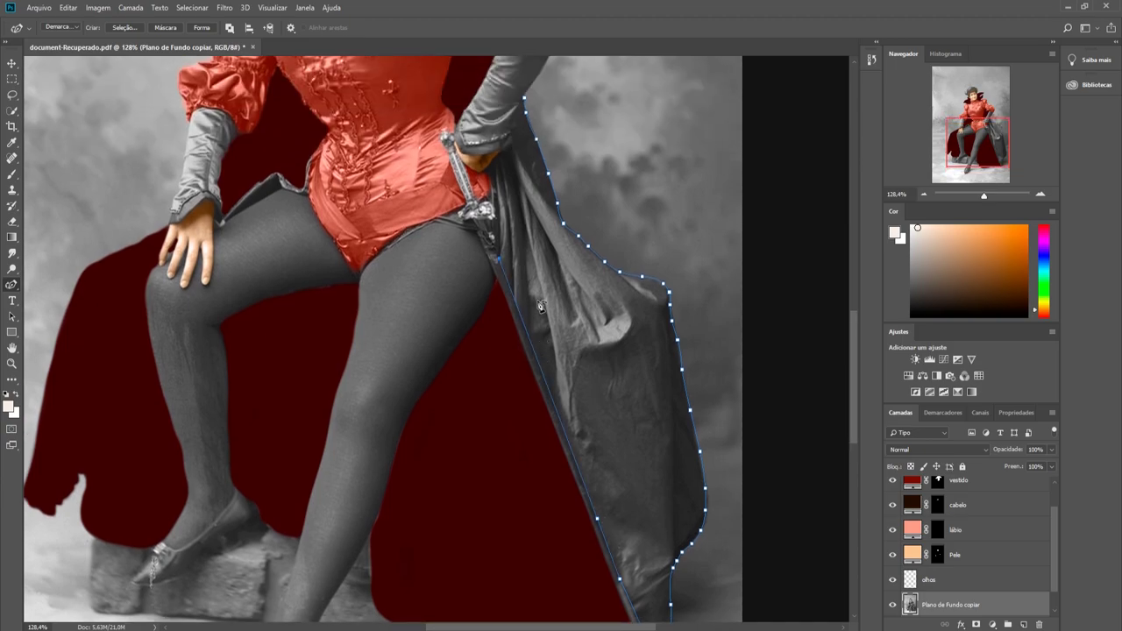
{"action": "scroll", "coordinate": [599, 497], "scroll_direction": "up", "scroll_amount": 3}
{"action": "scroll", "coordinate": [600, 497], "scroll_direction": "up", "scroll_amount": 2}
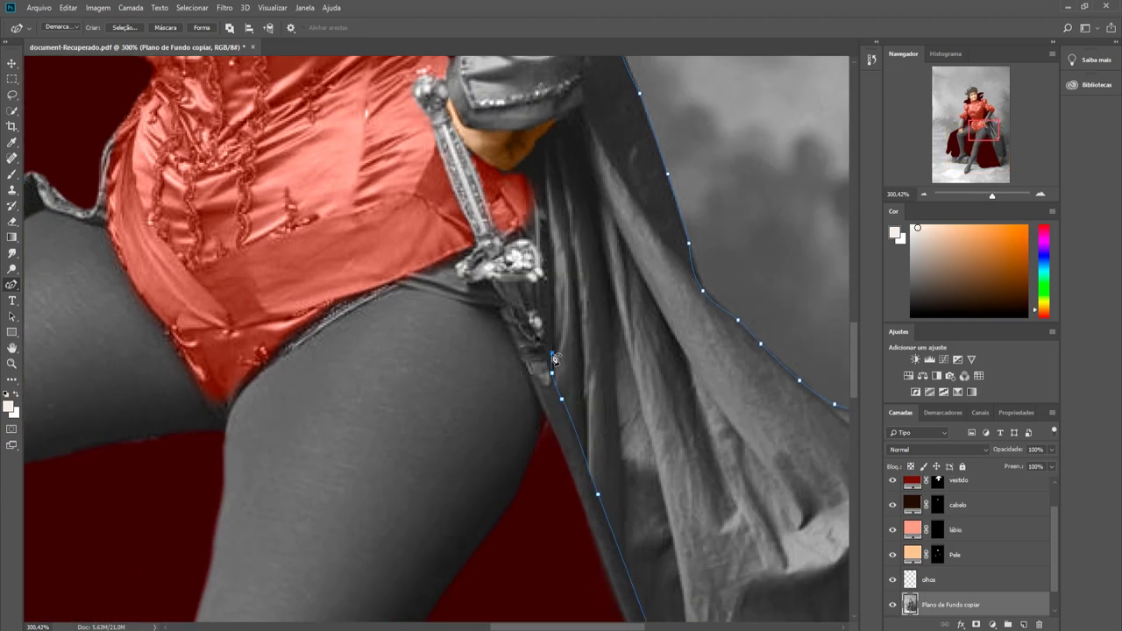
{"action": "scroll", "coordinate": [526, 179], "scroll_direction": "up", "scroll_amount": 2}
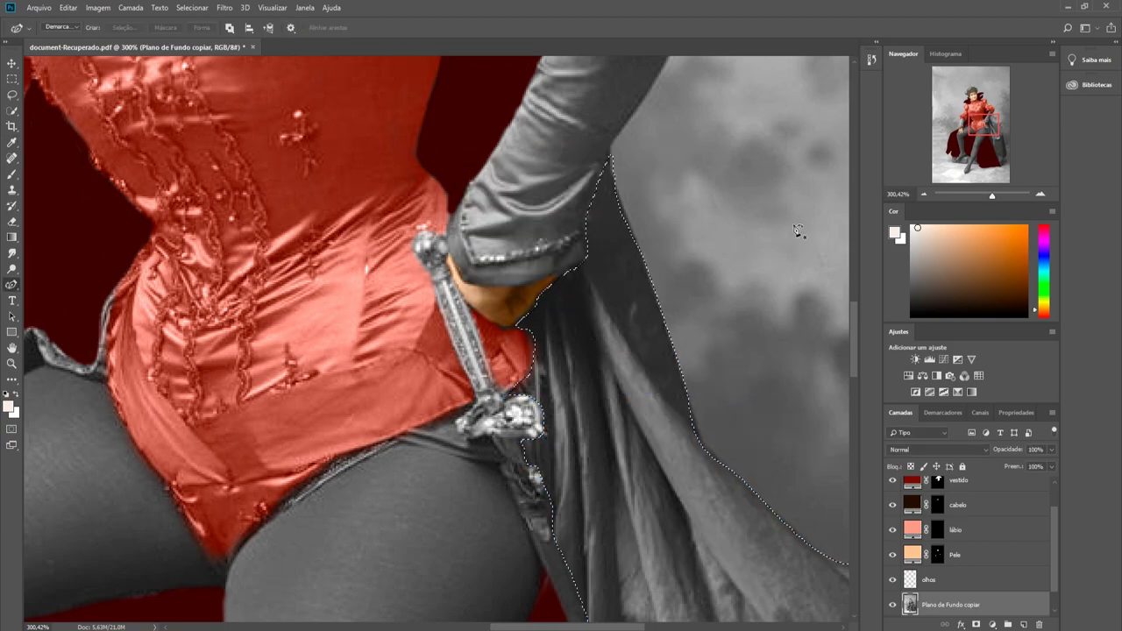
{"action": "scroll", "coordinate": [698, 362], "scroll_direction": "down", "scroll_amount": 1}
{"action": "scroll", "coordinate": [716, 383], "scroll_direction": "down", "scroll_amount": 3}
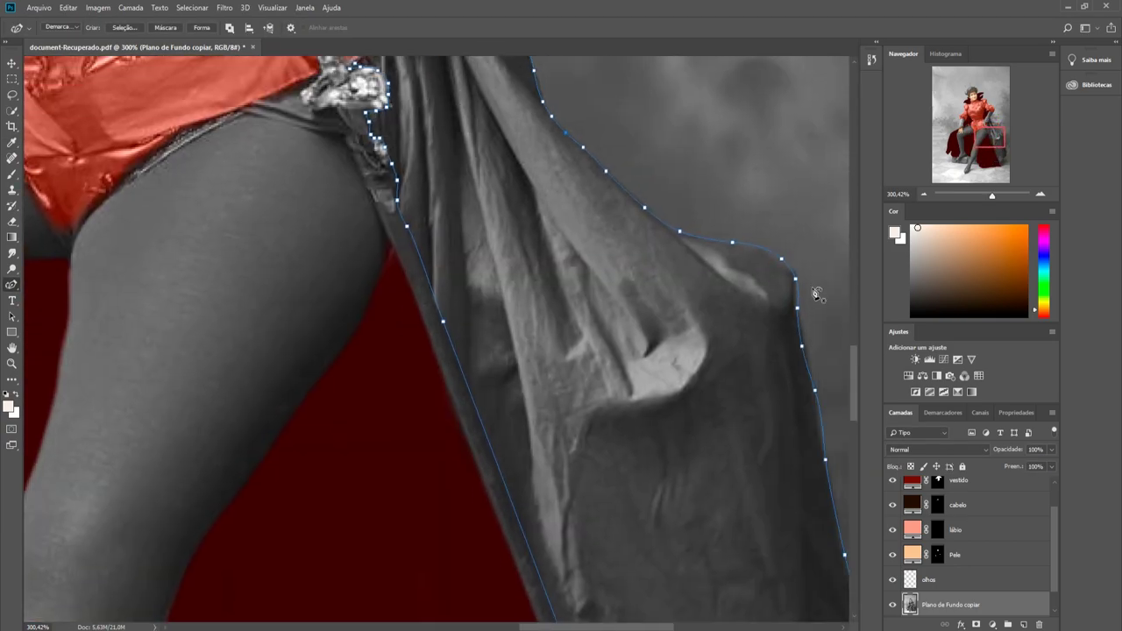
Step: Select the cape outline and paint it dark red on the fill mask
{"action": "key", "text": "ctrl+0"}
{"action": "right_click", "coordinate": [512, 183]}
{"action": "left_click", "coordinate": [535, 223]}
{"action": "key", "text": "b"}
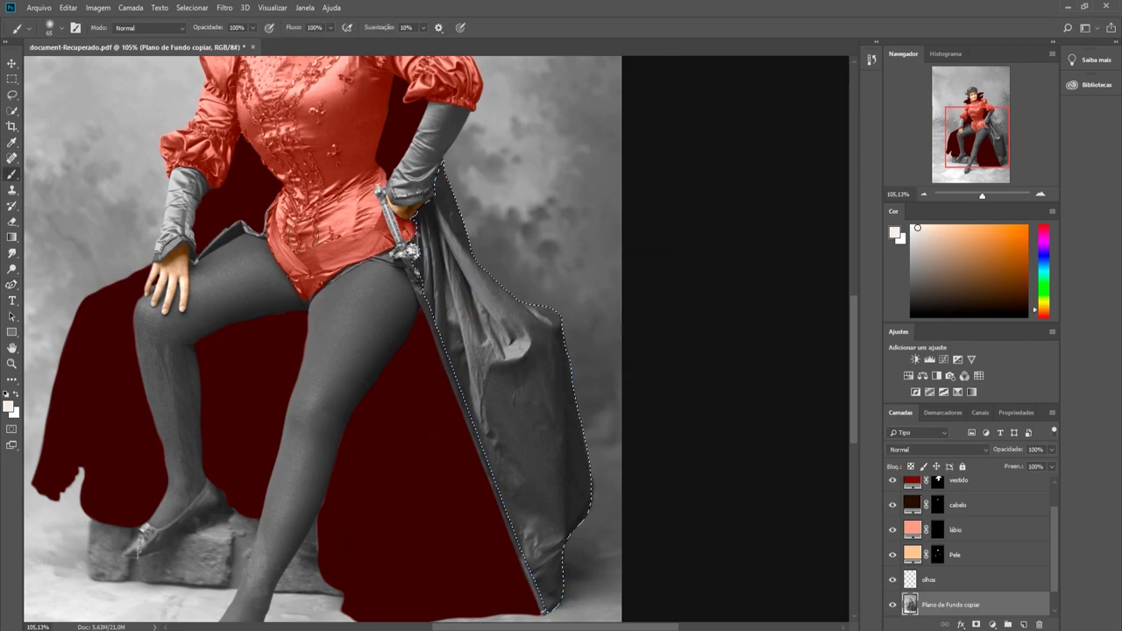
{"action": "left_click", "coordinate": [533, 349]}
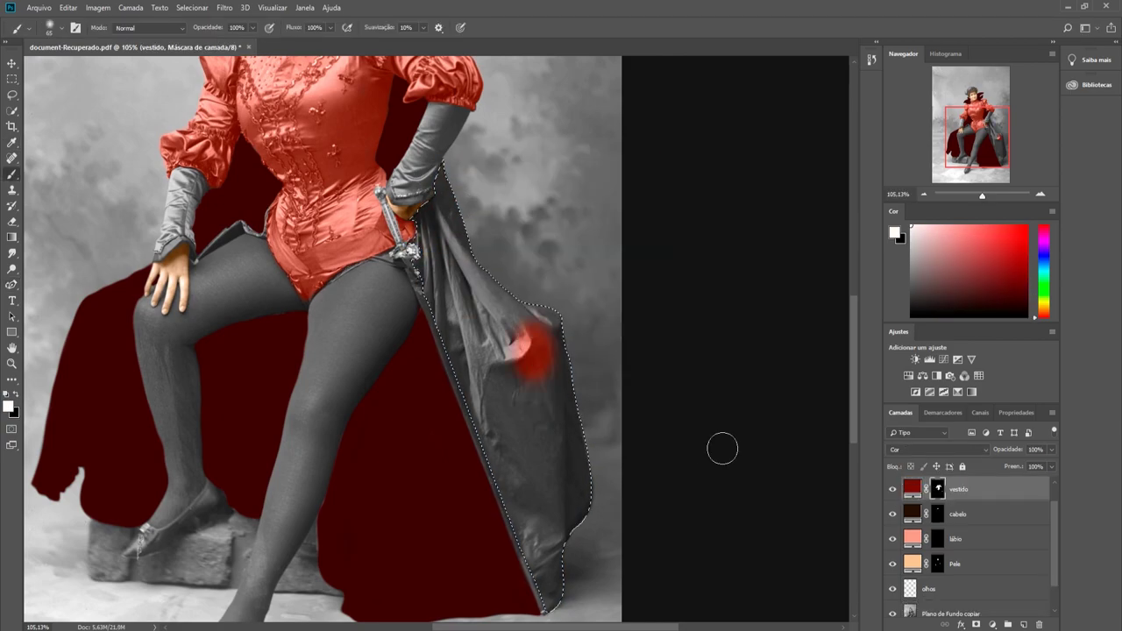
{"action": "scroll", "coordinate": [986, 452], "scroll_direction": "up", "scroll_amount": 5}
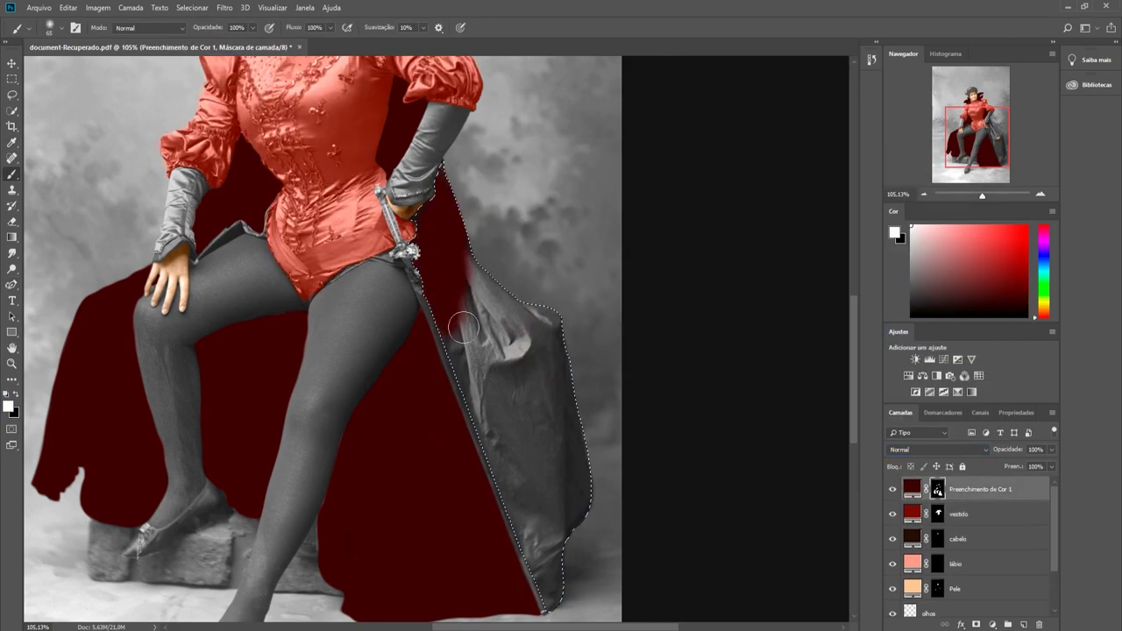
{"action": "mouse_move", "coordinate": [490, 289]}
{"action": "left_mouse_down"}
{"action": "mouse_move", "coordinate": [555, 431]}
{"action": "mouse_move", "coordinate": [622, 427]}
{"action": "left_mouse_up"}
{"action": "scroll", "coordinate": [622, 427], "scroll_direction": "up", "scroll_amount": 2}
Step: Trace the gap beside the hip and fill it with the cloak colour
{"action": "key", "text": "p"}
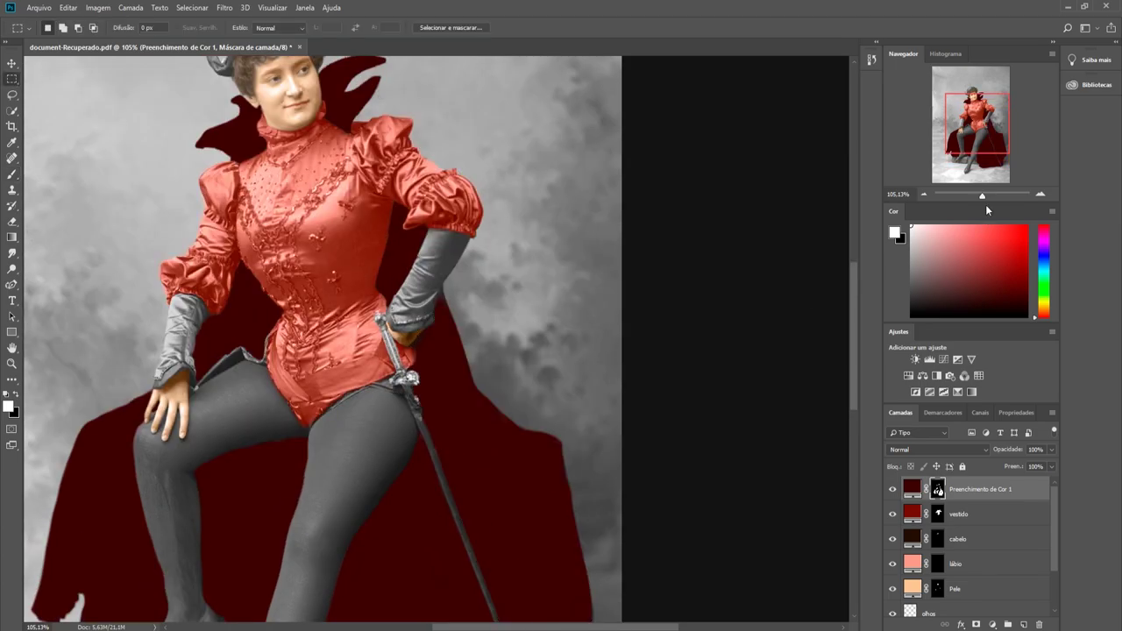
{"action": "scroll", "coordinate": [344, 344], "scroll_direction": "up", "scroll_amount": 5}
{"action": "left_click", "coordinate": [342, 342]}
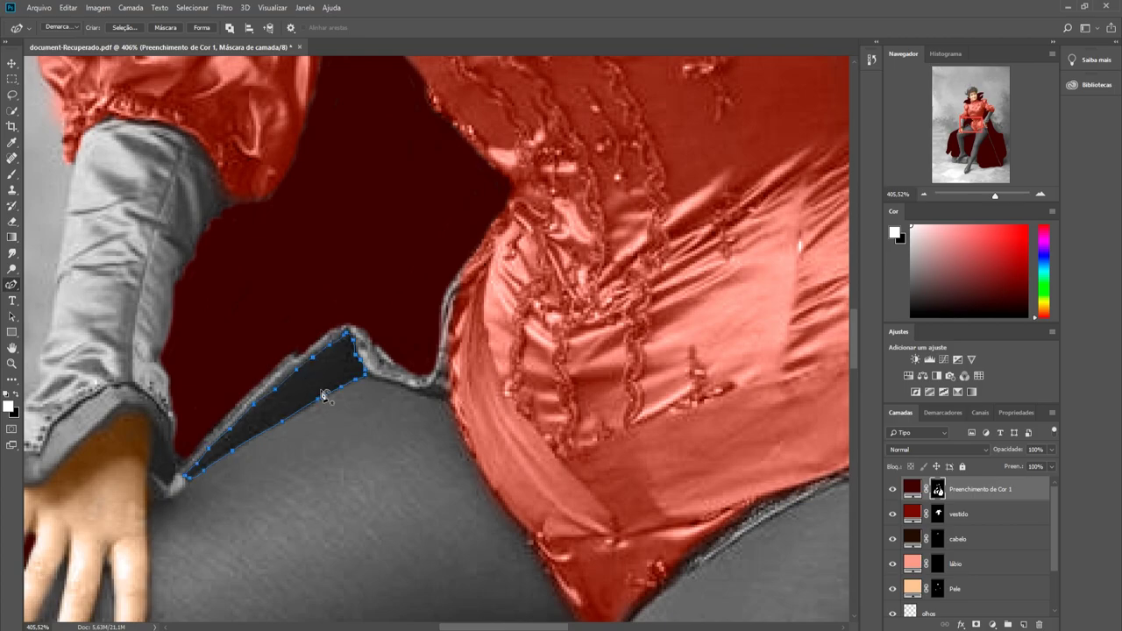
{"action": "key", "text": "ctrl+Return"}
{"action": "key", "text": "alt+BackSpace"}
{"action": "key", "text": "ctrl+d"}
{"action": "key", "text": "m"}
{"action": "left_click_drag", "start_coordinate": [994, 195], "coordinate": [992, 195]}
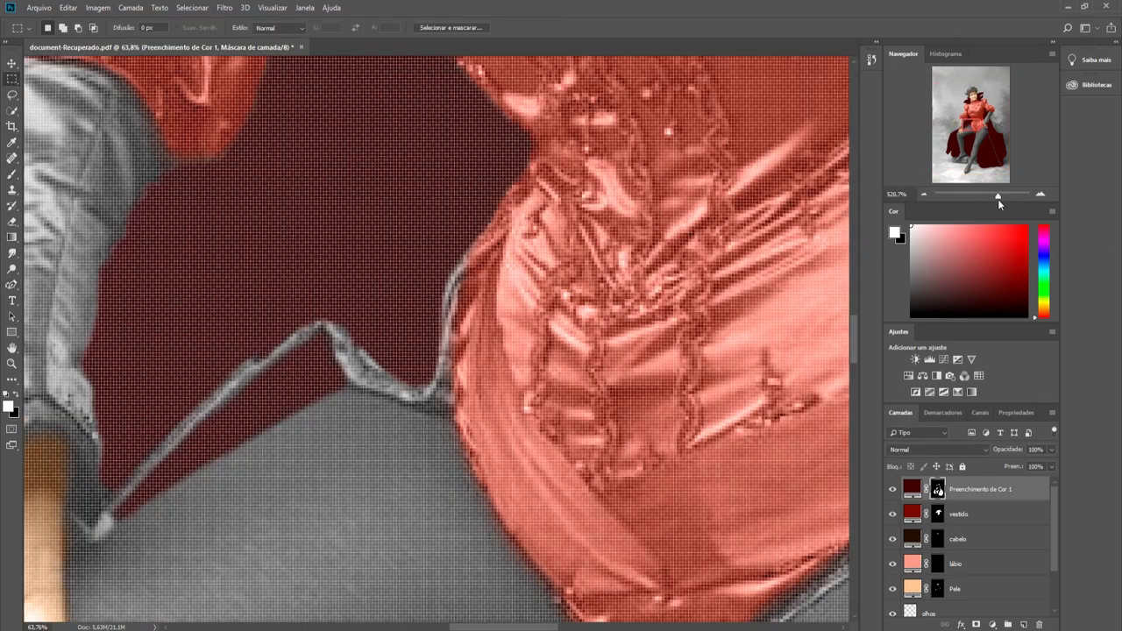
{"action": "key", "text": "b"}
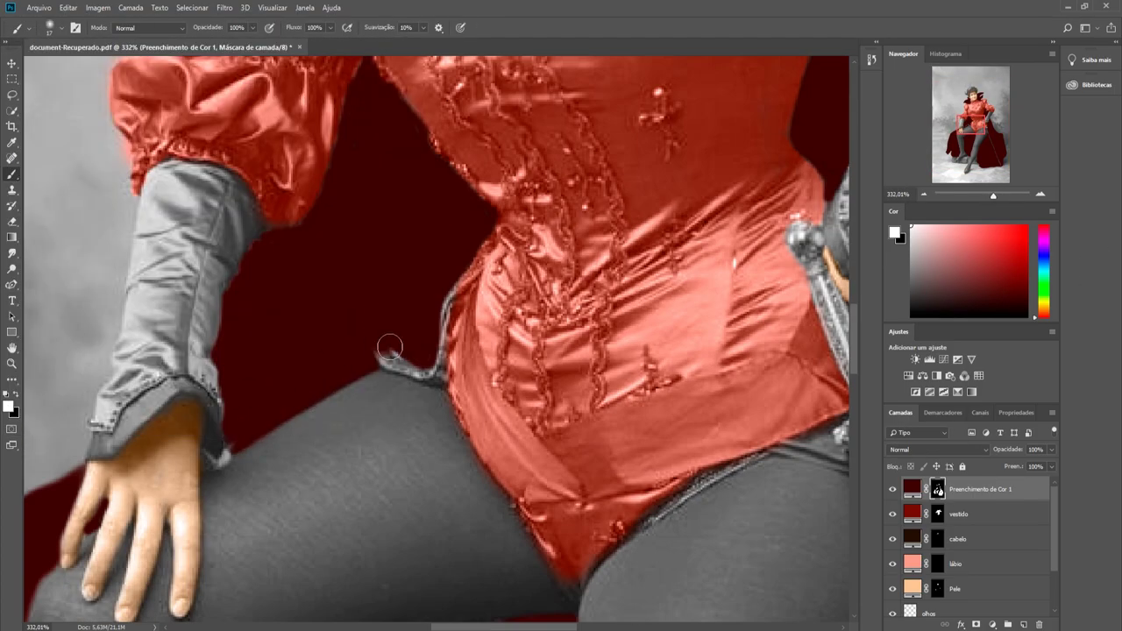
{"action": "key", "text": "ctrl+0"}
Step: Set the cape fill to Cor blending, adjust its red, then switch to Luz Indireta
{"action": "left_click", "coordinate": [939, 448]}
{"action": "left_click", "coordinate": [892, 429]}
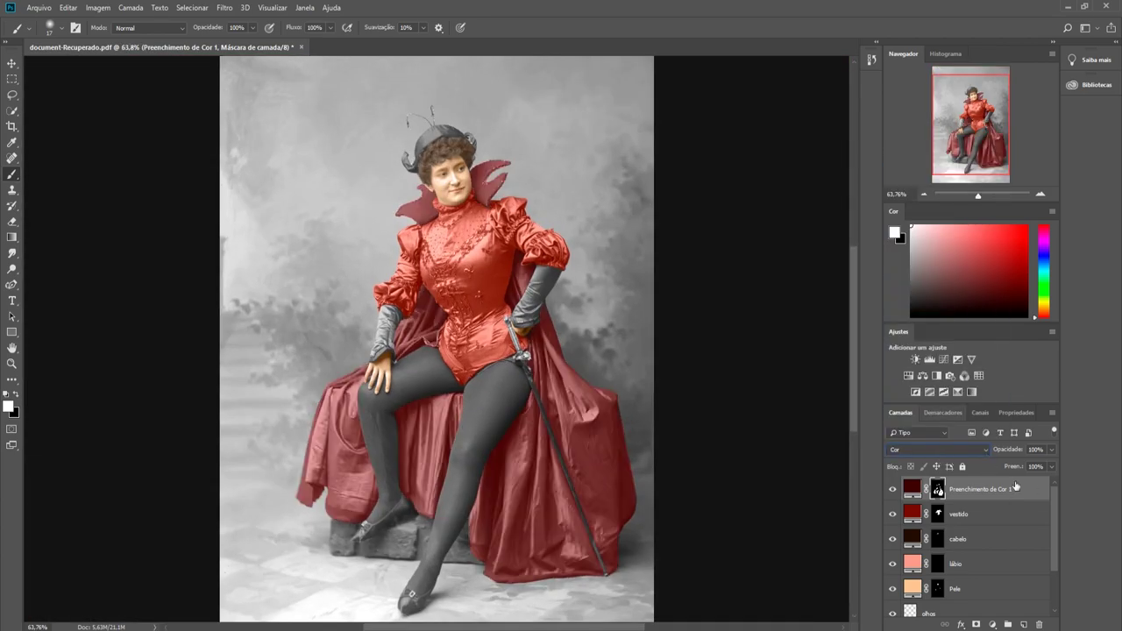
{"action": "double_click", "coordinate": [913, 488]}
{"action": "left_click", "coordinate": [708, 251]}
{"action": "left_click", "coordinate": [851, 150]}
{"action": "left_click", "coordinate": [938, 449]}
{"action": "left_click", "coordinate": [903, 301]}
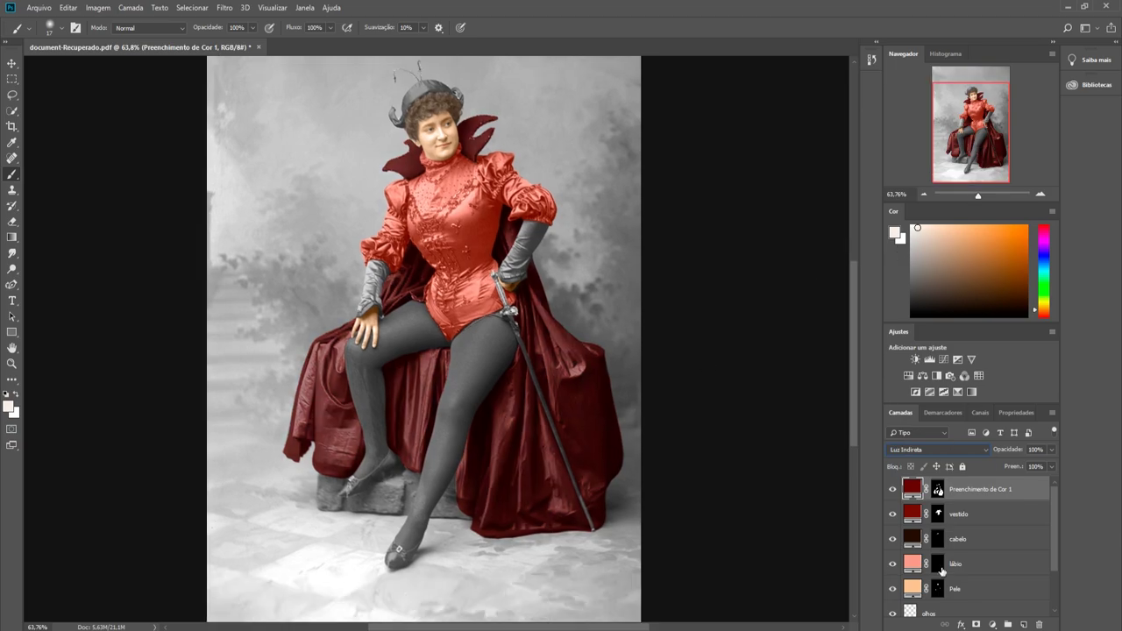
Step: Add a new brown Solid Color fill layer
{"action": "left_click", "coordinate": [1024, 624]}
{"action": "left_click", "coordinate": [993, 624]}
{"action": "left_click", "coordinate": [1011, 410]}
{"action": "left_click", "coordinate": [850, 150]}
Step: Invert the brown fill's mask to hide it and select the vestido layer
{"action": "key", "text": "ctrl+i"}
{"action": "scroll", "coordinate": [136, 219], "scroll_direction": "up", "scroll_amount": 4}
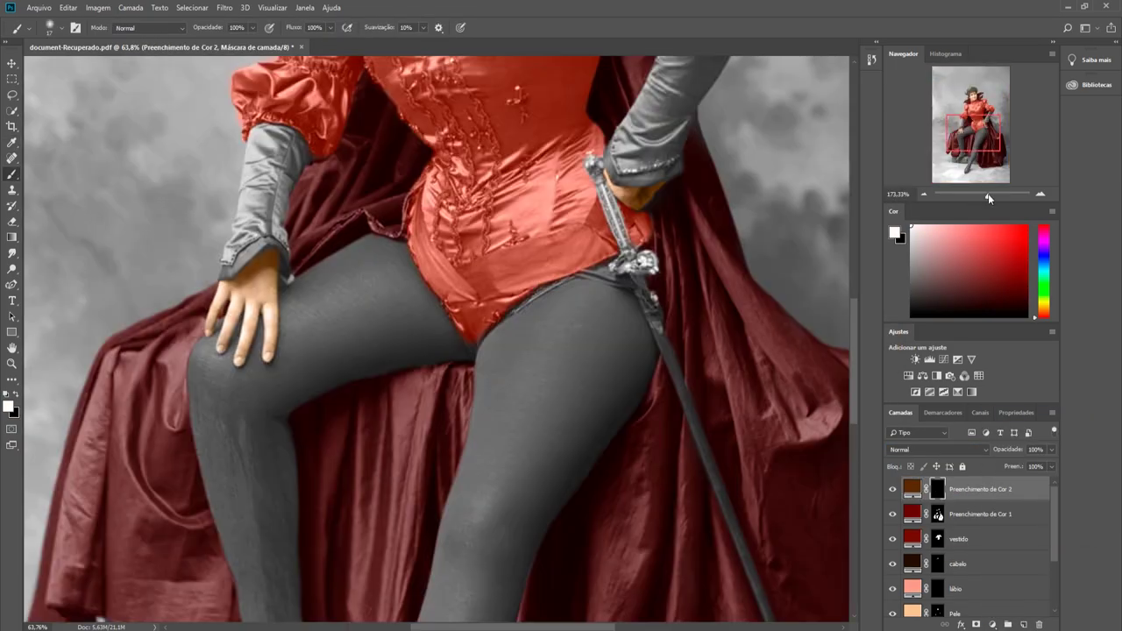
{"action": "key", "text": "alt+bracketleft"}
{"action": "key", "text": "alt+bracketleft"}
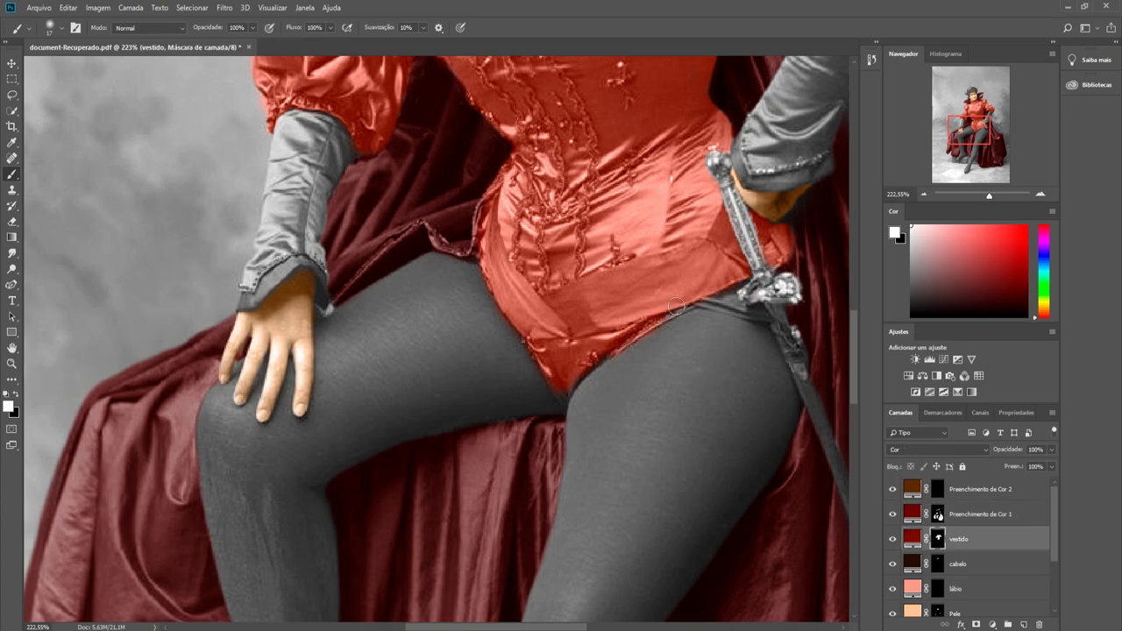
{"action": "scroll", "coordinate": [570, 287], "scroll_direction": "down", "scroll_amount": 2}
{"action": "scroll", "coordinate": [426, 314], "scroll_direction": "up", "scroll_amount": 4}
{"action": "scroll", "coordinate": [426, 314], "scroll_direction": "up", "scroll_amount": 1}
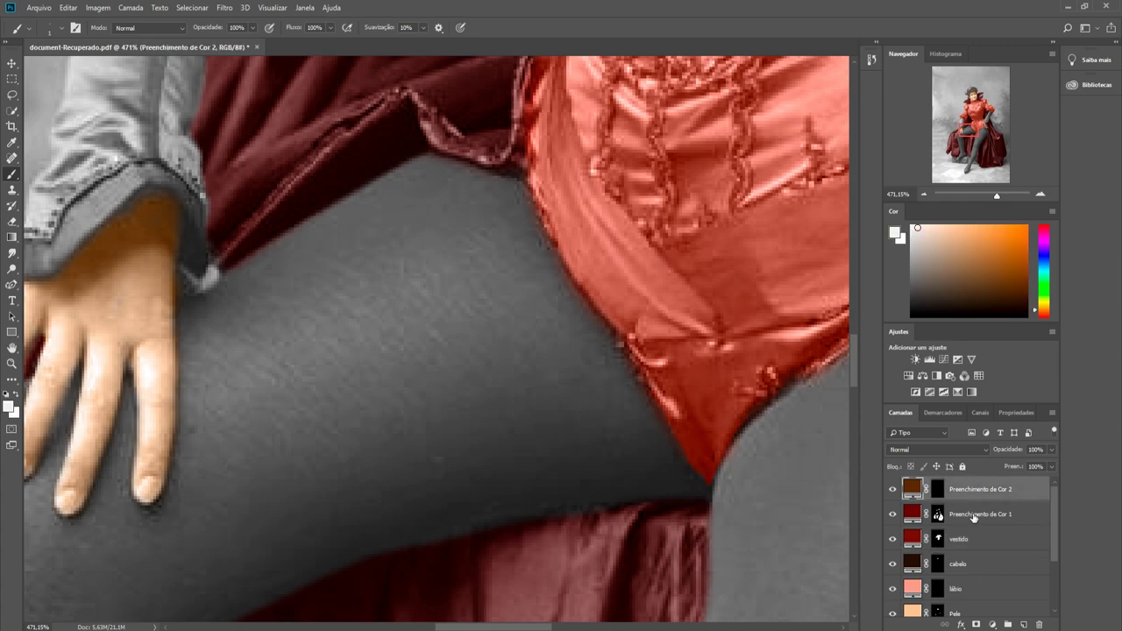
Step: Trace a path along the leg under her hand, from thigh to lower leg
{"action": "left_click_drag", "start_coordinate": [340, 208], "coordinate": [189, 303]}
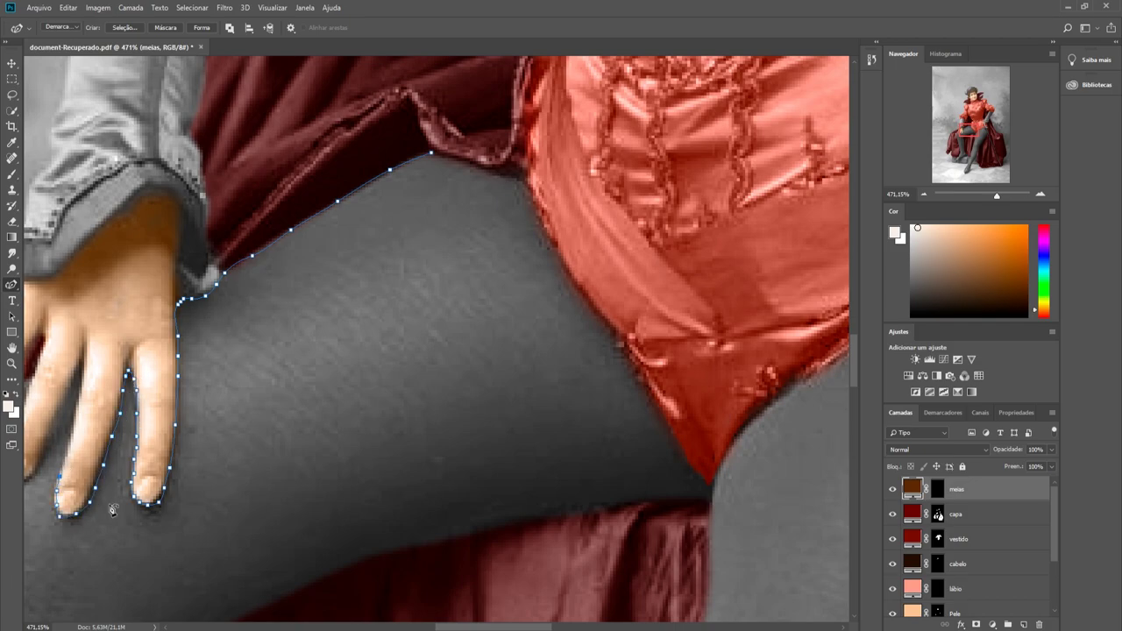
{"action": "left_click_drag", "start_coordinate": [44, 465], "coordinate": [269, 377]}
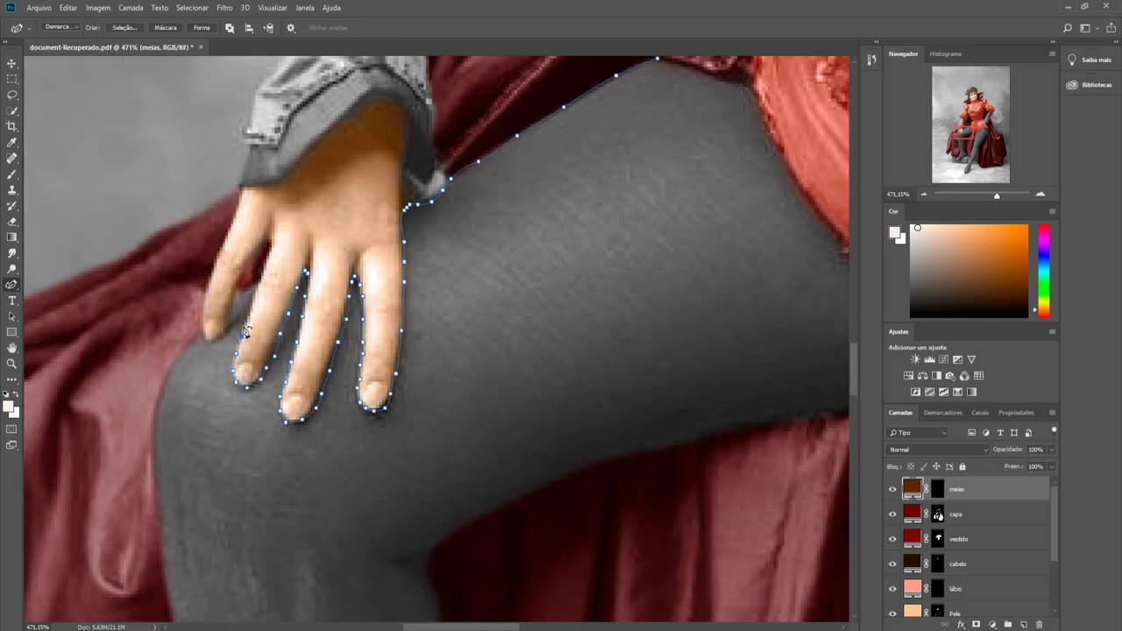
{"action": "scroll", "coordinate": [157, 435], "scroll_direction": "down", "scroll_amount": 2}
{"action": "scroll", "coordinate": [184, 351], "scroll_direction": "down", "scroll_amount": 2}
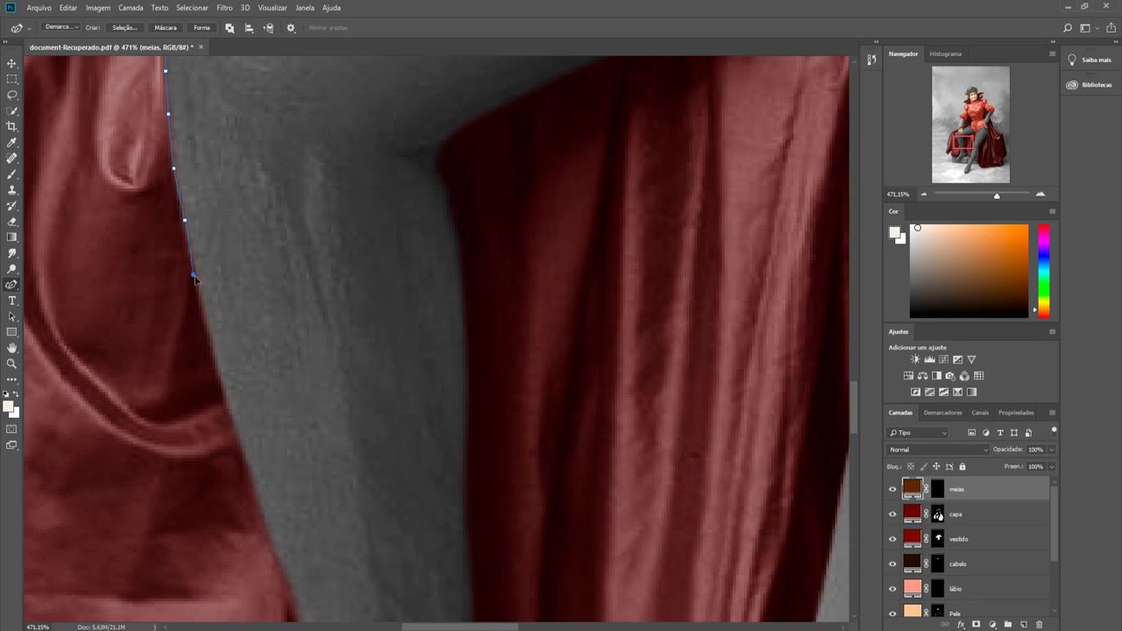
{"action": "scroll", "coordinate": [291, 561], "scroll_direction": "down", "scroll_amount": 2}
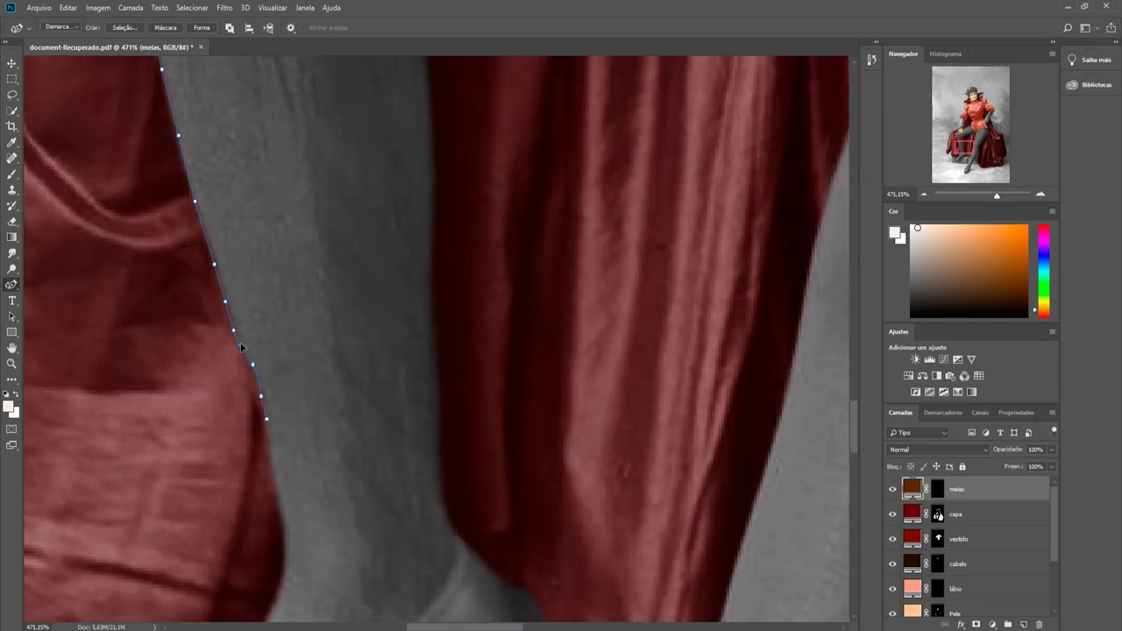
{"action": "scroll", "coordinate": [286, 547], "scroll_direction": "down", "scroll_amount": 2}
{"action": "scroll", "coordinate": [295, 444], "scroll_direction": "down", "scroll_amount": 2}
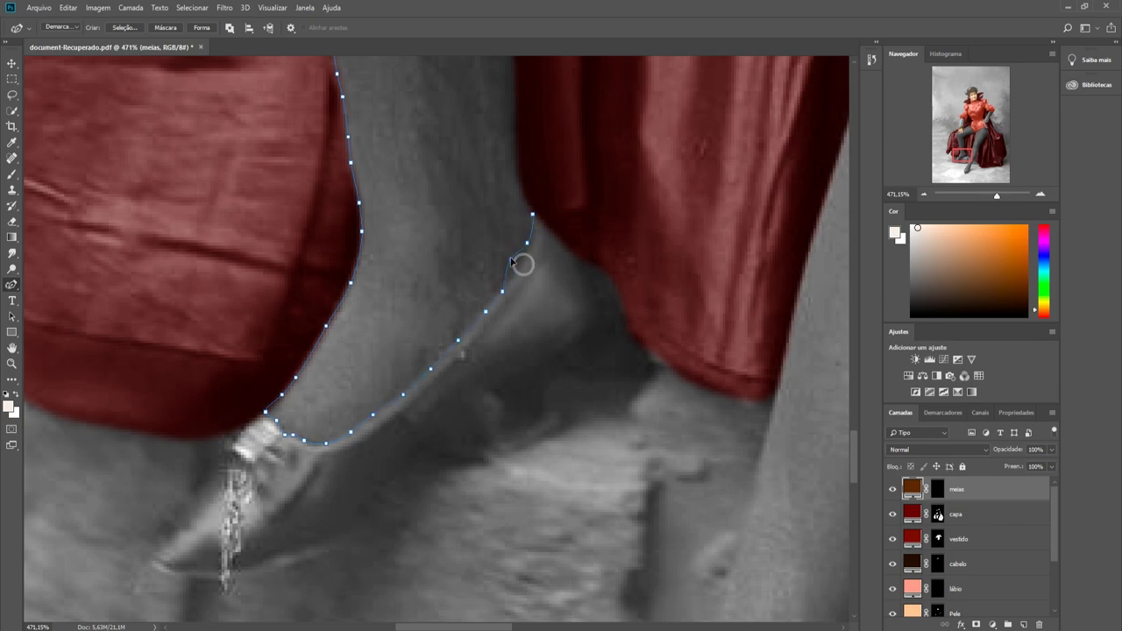
{"action": "scroll", "coordinate": [522, 180], "scroll_direction": "up", "scroll_amount": 3}
{"action": "scroll", "coordinate": [520, 273], "scroll_direction": "up", "scroll_amount": 3}
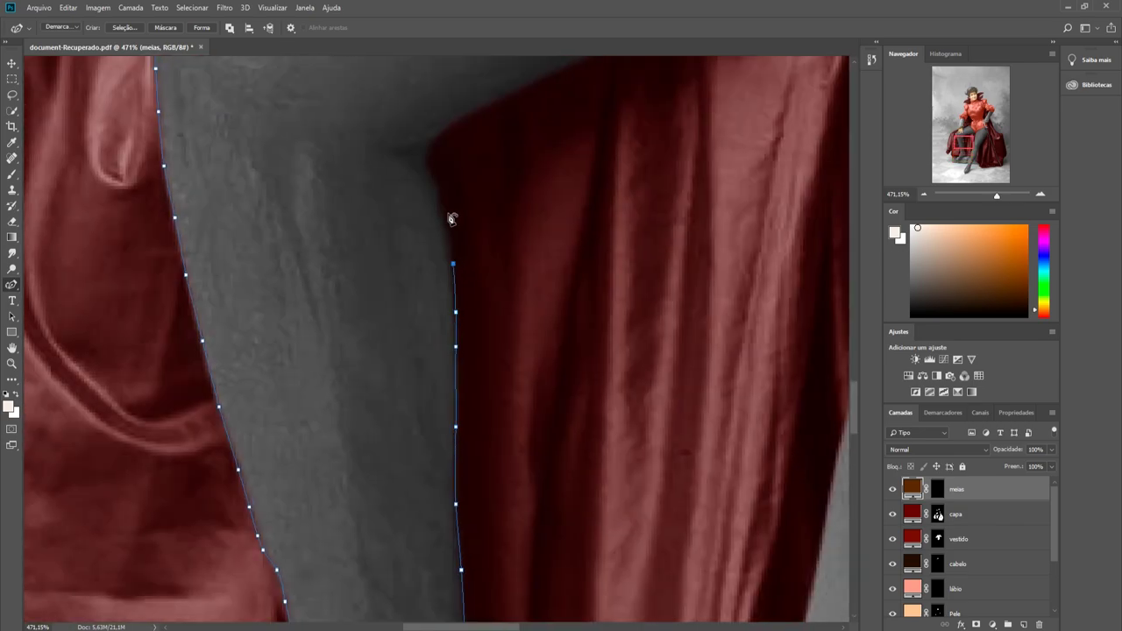
{"action": "scroll", "coordinate": [444, 290], "scroll_direction": "up", "scroll_amount": 3}
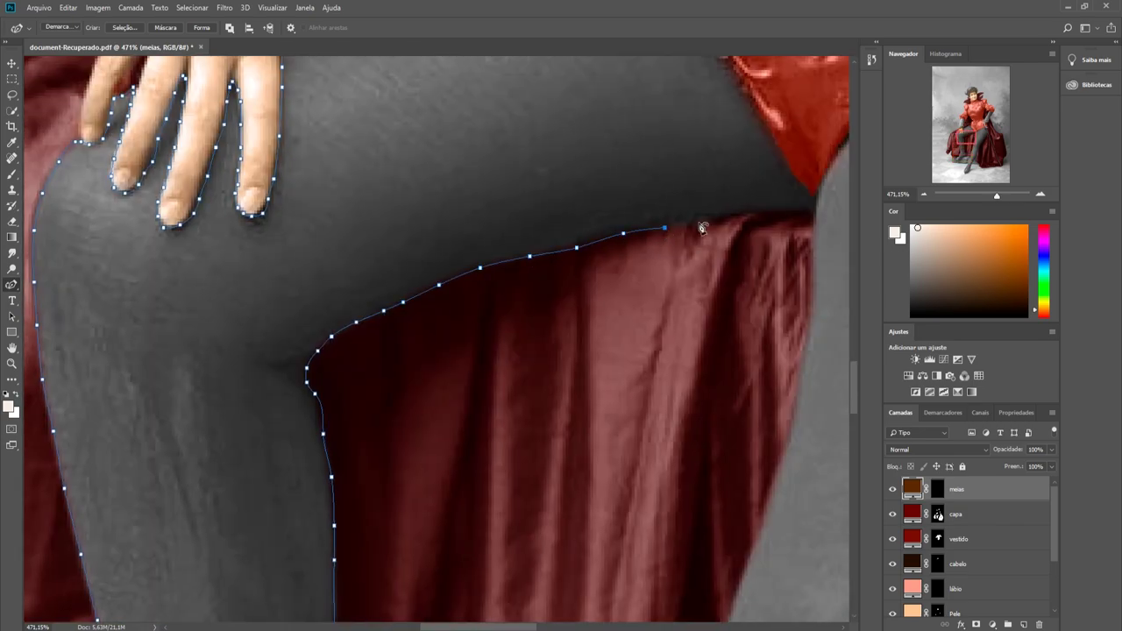
{"action": "scroll", "coordinate": [760, 175], "scroll_direction": "up", "scroll_amount": 2}
{"action": "scroll", "coordinate": [660, 307], "scroll_direction": "up", "scroll_amount": 3}
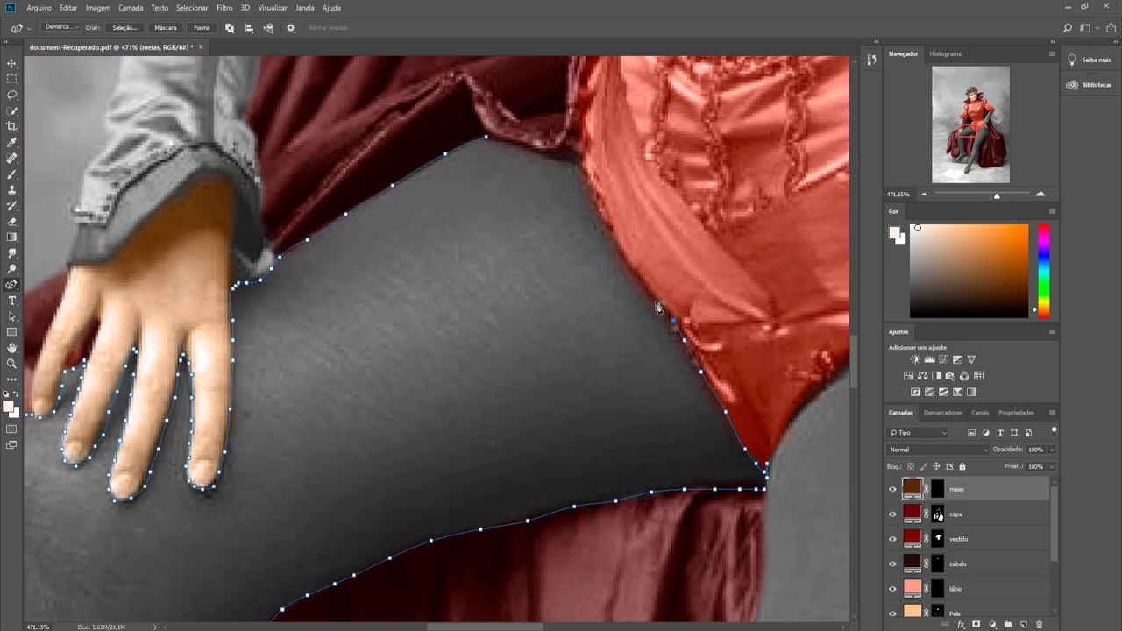
Step: Close the leg path, make a selection, paint it brown with a soft brush, and deselect
{"action": "left_click", "coordinate": [542, 158]}
{"action": "right_click", "coordinate": [452, 272]}
{"action": "left_click", "coordinate": [500, 321]}
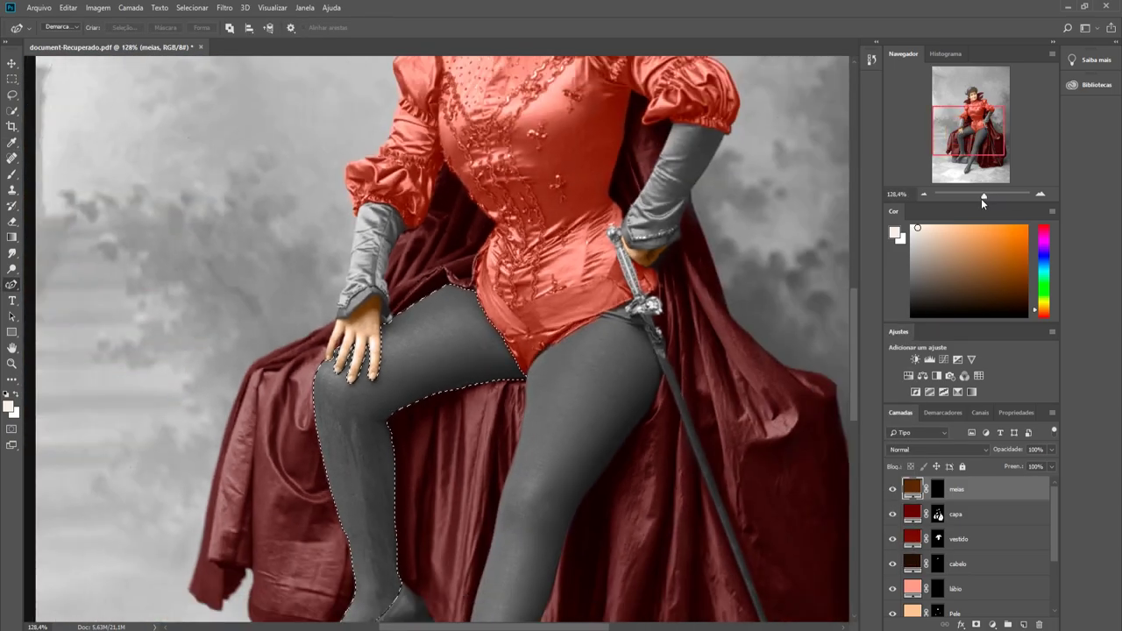
{"action": "left_click", "coordinate": [14, 174]}
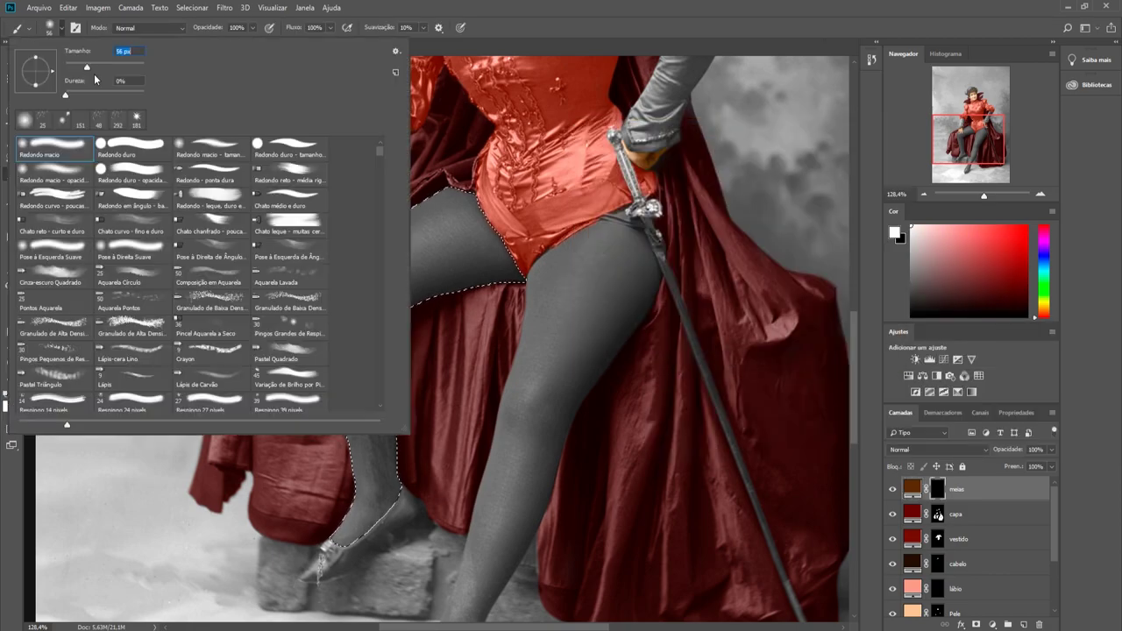
{"action": "mouse_move", "coordinate": [474, 228]}
{"action": "left_mouse_down"}
{"action": "mouse_move", "coordinate": [335, 300]}
{"action": "mouse_move", "coordinate": [351, 530]}
{"action": "left_mouse_up"}
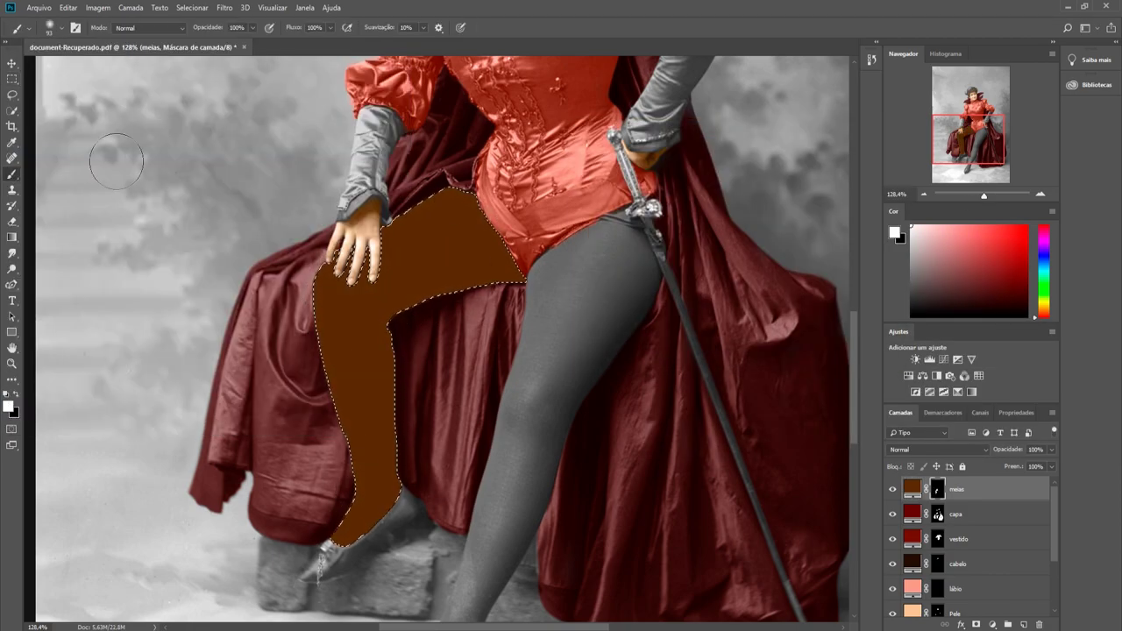
{"action": "key", "text": "m"}
{"action": "key", "text": "ctrl+d"}
Step: Trace the second leg's left edge down to the top of the shoe with the Pen
{"action": "left_click_drag", "start_coordinate": [984, 197], "coordinate": [992, 194]}
{"action": "key", "text": "p"}
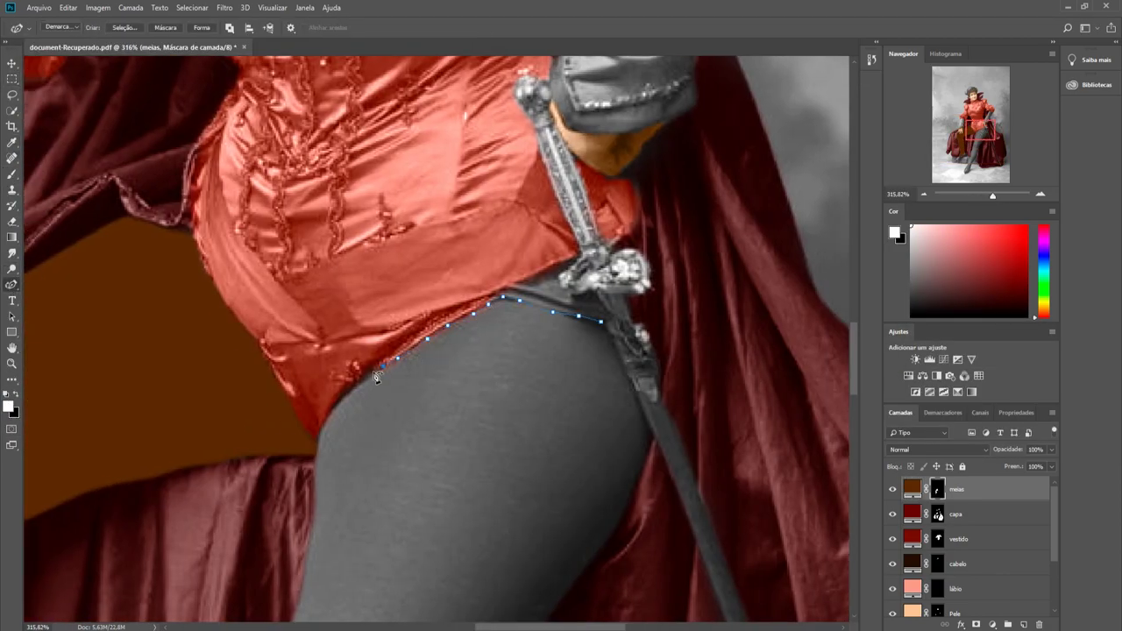
{"action": "scroll", "coordinate": [361, 388], "scroll_direction": "down", "scroll_amount": 3}
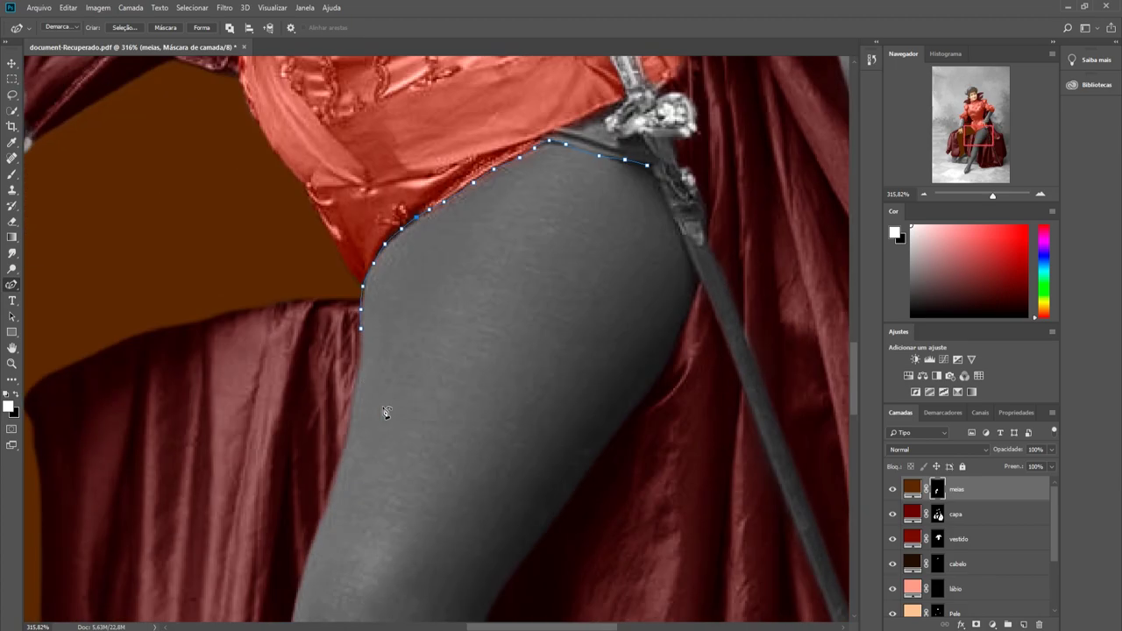
{"action": "scroll", "coordinate": [337, 507], "scroll_direction": "down", "scroll_amount": 3}
{"action": "left_click", "coordinate": [366, 468]}
{"action": "scroll", "coordinate": [366, 468], "scroll_direction": "down", "scroll_amount": 5}
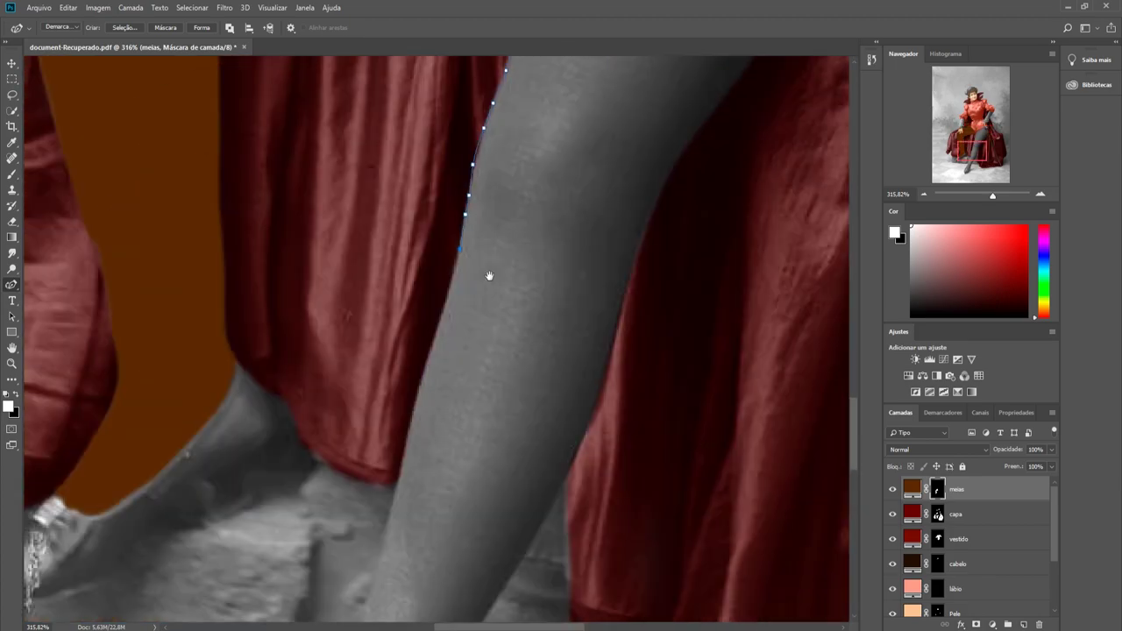
{"action": "scroll", "coordinate": [489, 275], "scroll_direction": "down", "scroll_amount": 1}
{"action": "scroll", "coordinate": [406, 476], "scroll_direction": "down", "scroll_amount": 3}
{"action": "left_click", "coordinate": [486, 266]}
{"action": "left_click", "coordinate": [473, 314]}
{"action": "left_click", "coordinate": [464, 352]}
{"action": "left_click", "coordinate": [454, 379]}
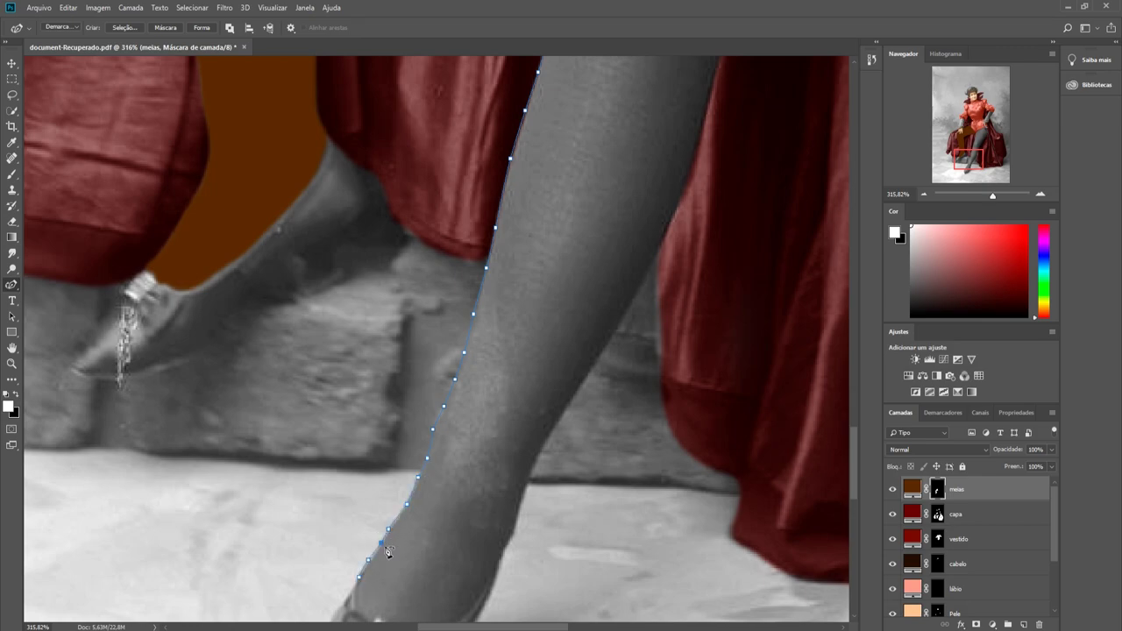
{"action": "scroll", "coordinate": [360, 602], "scroll_direction": "down", "scroll_amount": 5}
{"action": "left_click", "coordinate": [396, 299]}
{"action": "left_click", "coordinate": [394, 312]}
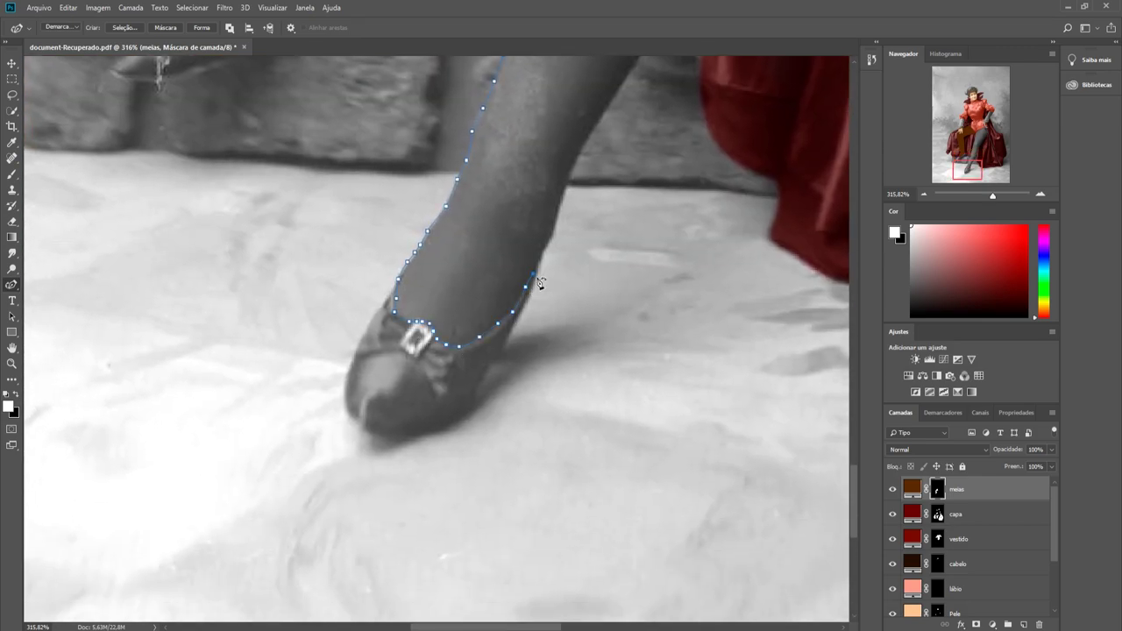
Step: Continue the leg path back up the right edge toward the hip
{"action": "scroll", "coordinate": [533, 286], "scroll_direction": "up", "scroll_amount": 4}
{"action": "left_click", "coordinate": [464, 409]}
{"action": "left_click", "coordinate": [470, 397]}
{"action": "scroll", "coordinate": [565, 298], "scroll_direction": "up", "scroll_amount": 3}
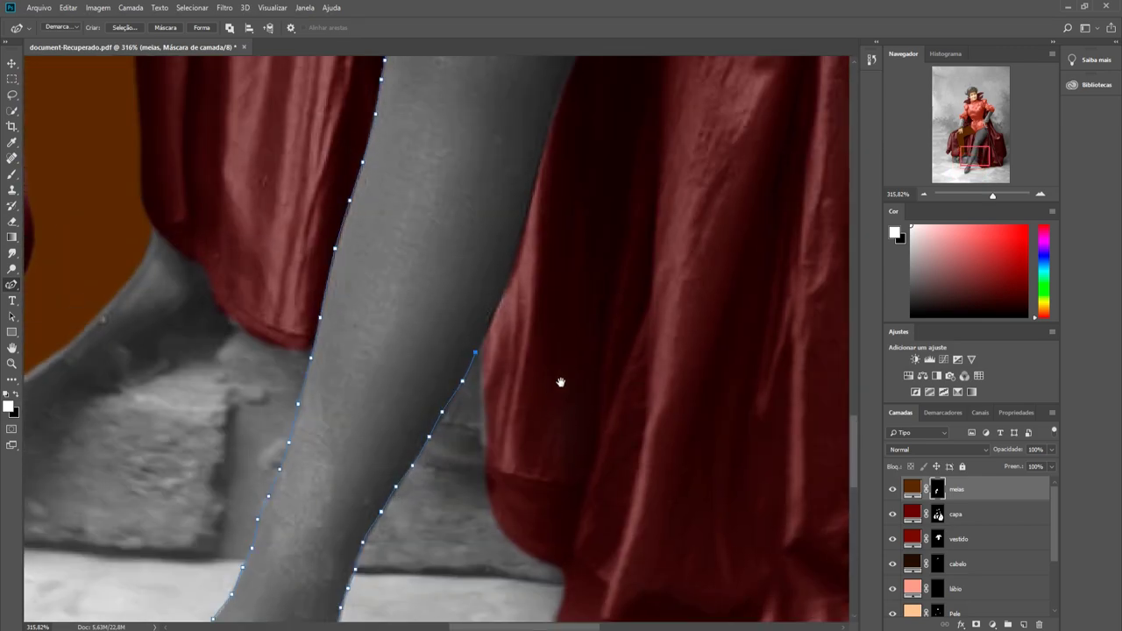
{"action": "scroll", "coordinate": [539, 360], "scroll_direction": "up", "scroll_amount": 3}
{"action": "scroll", "coordinate": [535, 263], "scroll_direction": "up", "scroll_amount": 3}
{"action": "left_click", "coordinate": [522, 280]}
{"action": "left_click", "coordinate": [544, 251]}
{"action": "left_click", "coordinate": [570, 200]}
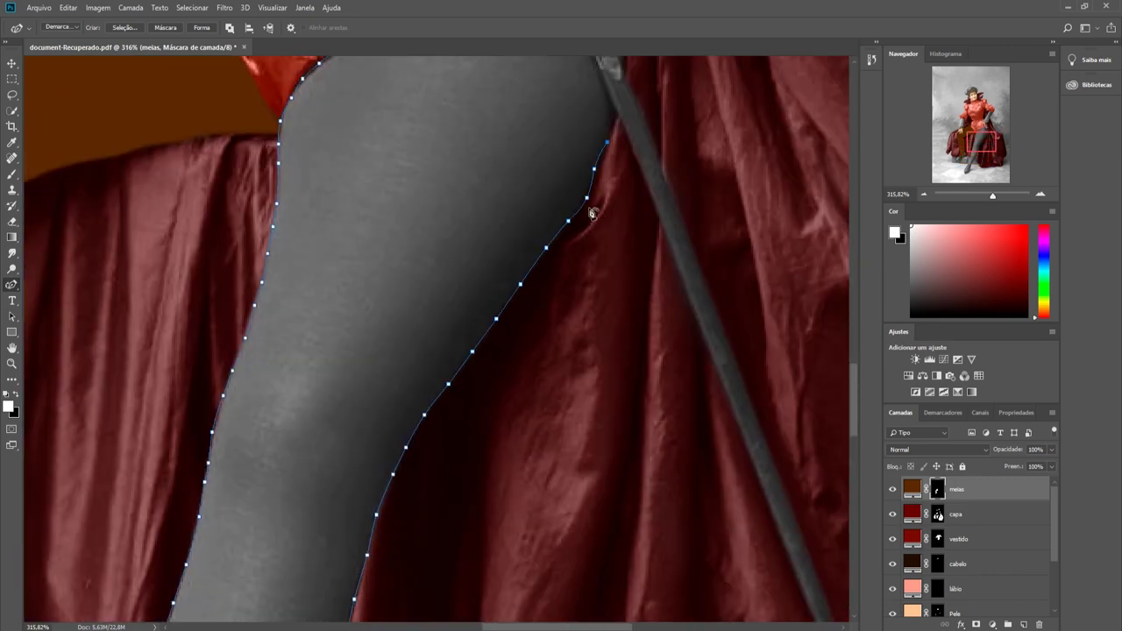
{"action": "left_click", "coordinate": [593, 144]}
{"action": "scroll", "coordinate": [618, 123], "scroll_direction": "up", "scroll_amount": 5}
{"action": "left_click", "coordinate": [559, 317]}
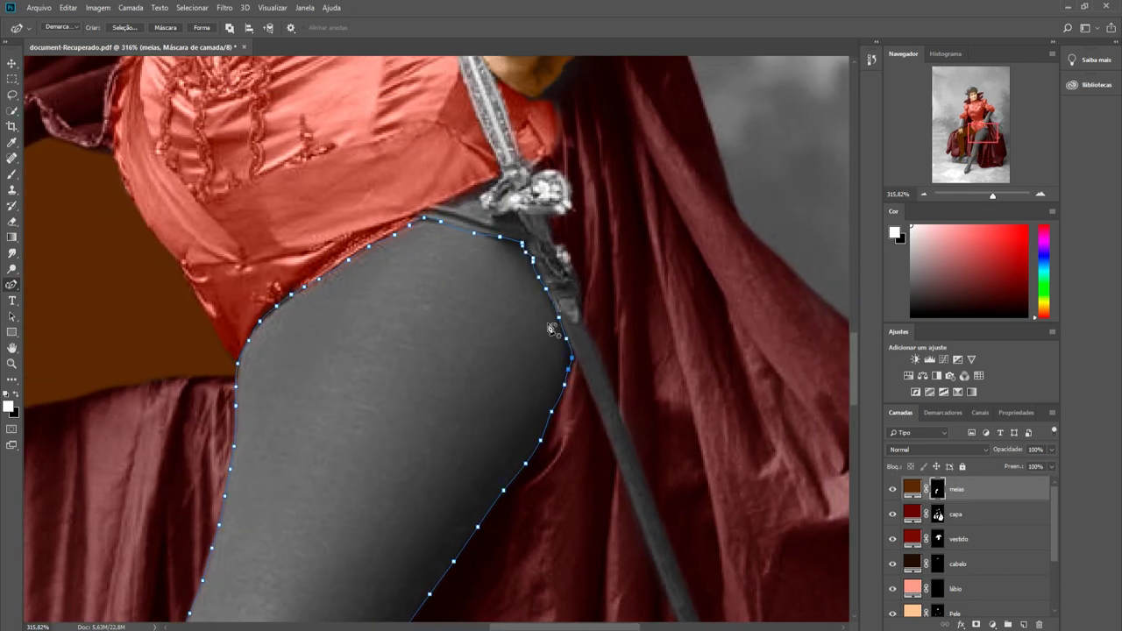
Step: Convert the second leg path to a selection and fill it on the meias mask
{"action": "key", "text": "ctrl+Return"}
{"action": "key", "text": "ctrl+0"}
{"action": "key", "text": "b"}
{"action": "key", "text": "alt+BackSpace"}
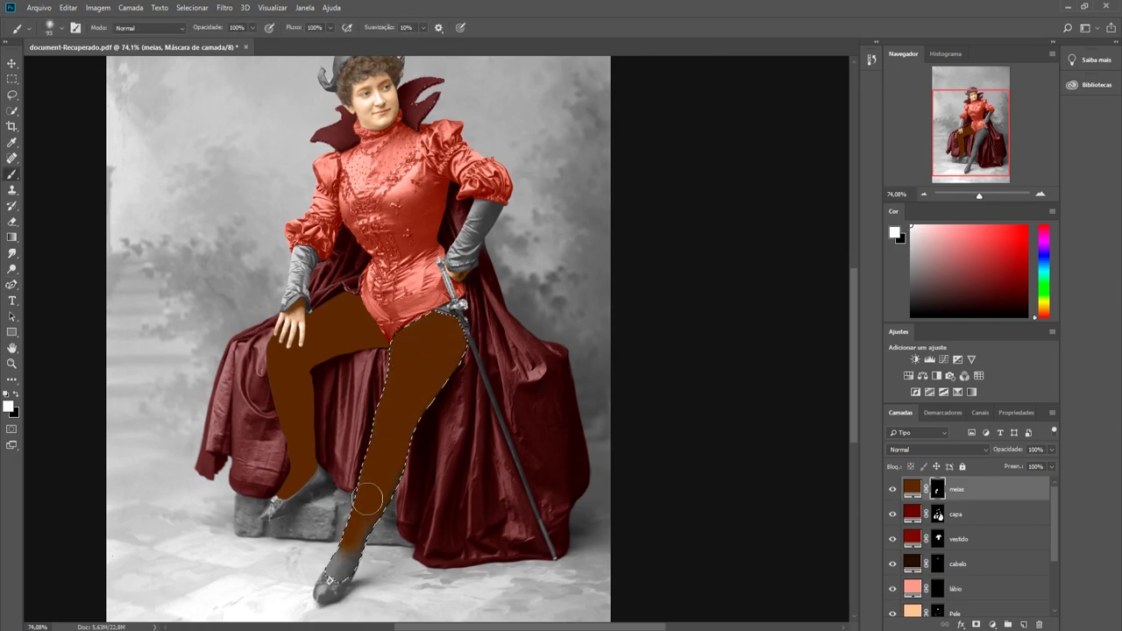
Step: Trace the gap around the sword hilt and select it to clean the stockings mask
{"action": "key", "text": "p"}
{"action": "scroll", "coordinate": [429, 336], "scroll_direction": "up", "scroll_amount": 10}
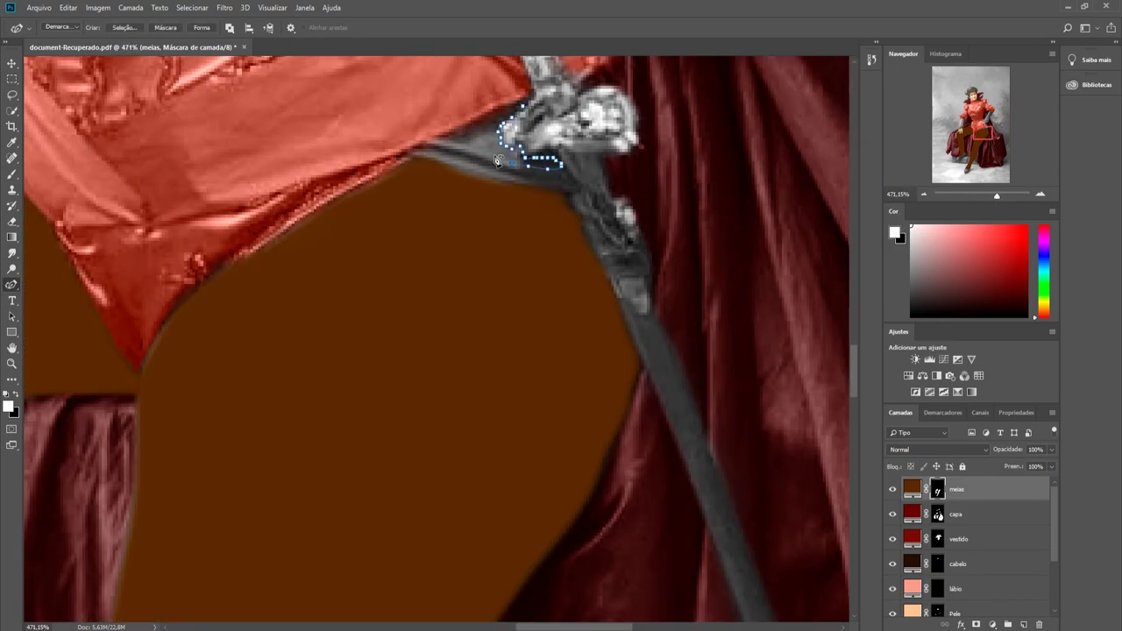
{"action": "left_click_drag", "start_coordinate": [561, 166], "coordinate": [524, 109]}
{"action": "key", "text": "Return"}
{"action": "key", "text": "b"}
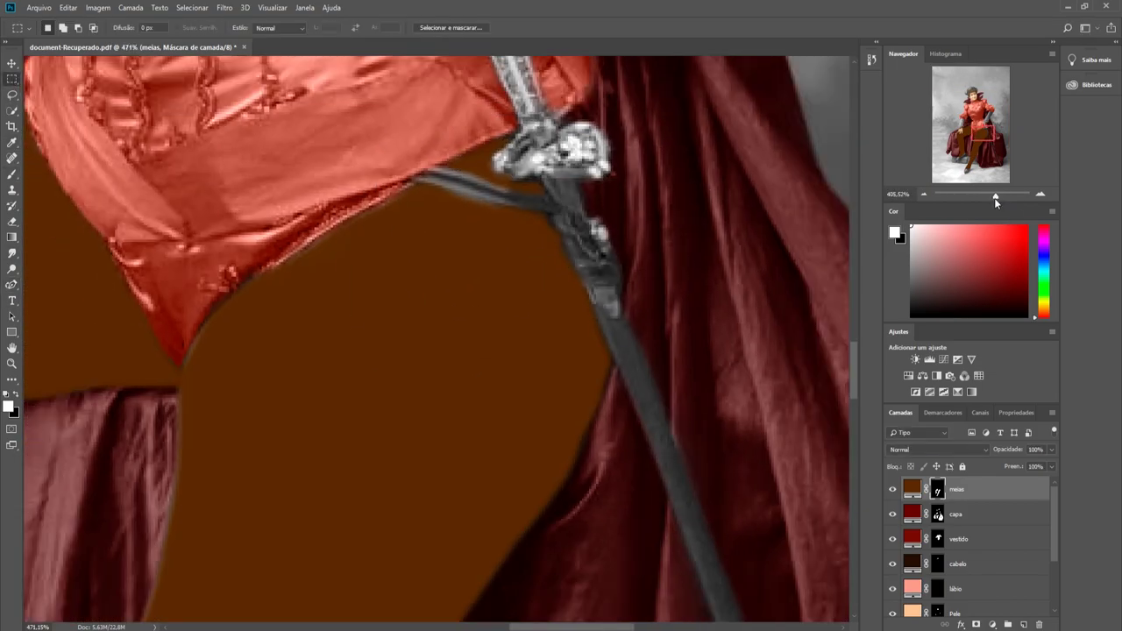
{"action": "key", "text": "ctrl+0"}
{"action": "key", "text": "m"}
Step: Set the meias layer to Cor blend mode with dark red #551301
{"action": "key", "text": "shift+alt+c"}
{"action": "double_click", "coordinate": [912, 488]}
{"action": "left_click_drag", "start_coordinate": [725, 278], "coordinate": [727, 262]}
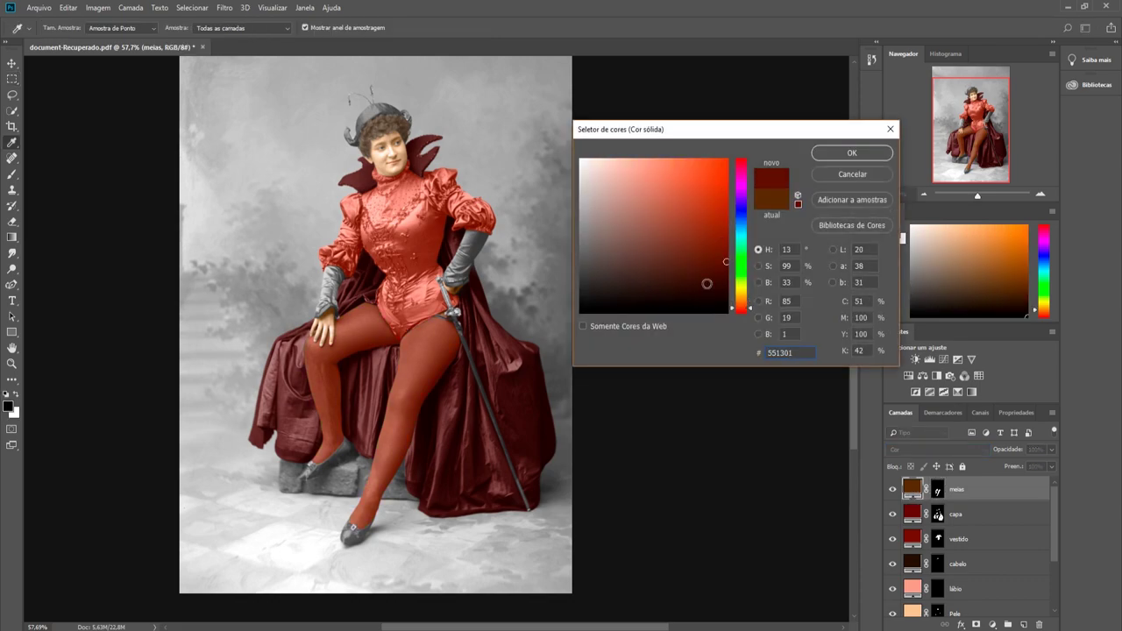
{"action": "left_click", "coordinate": [851, 154]}
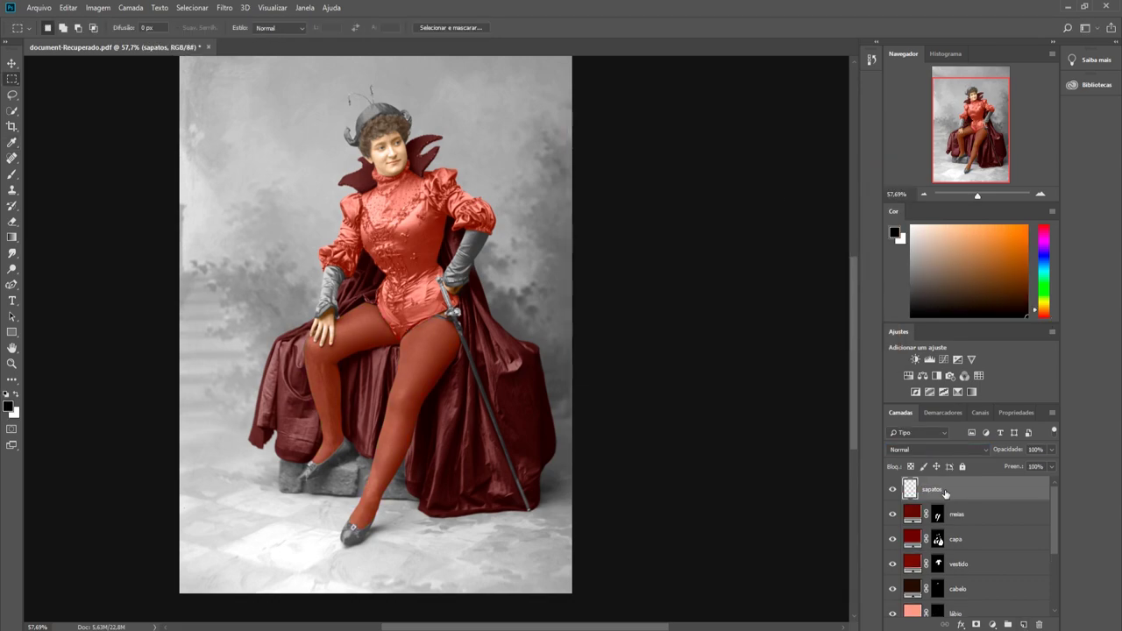
Step: Confirm dark red for the sapatos fill, invert its mask, and trace the raised shoe
{"action": "key", "text": "Return"}
{"action": "key", "text": "ctrl+i"}
{"action": "scroll", "coordinate": [315, 476], "scroll_direction": "up", "scroll_amount": 5}
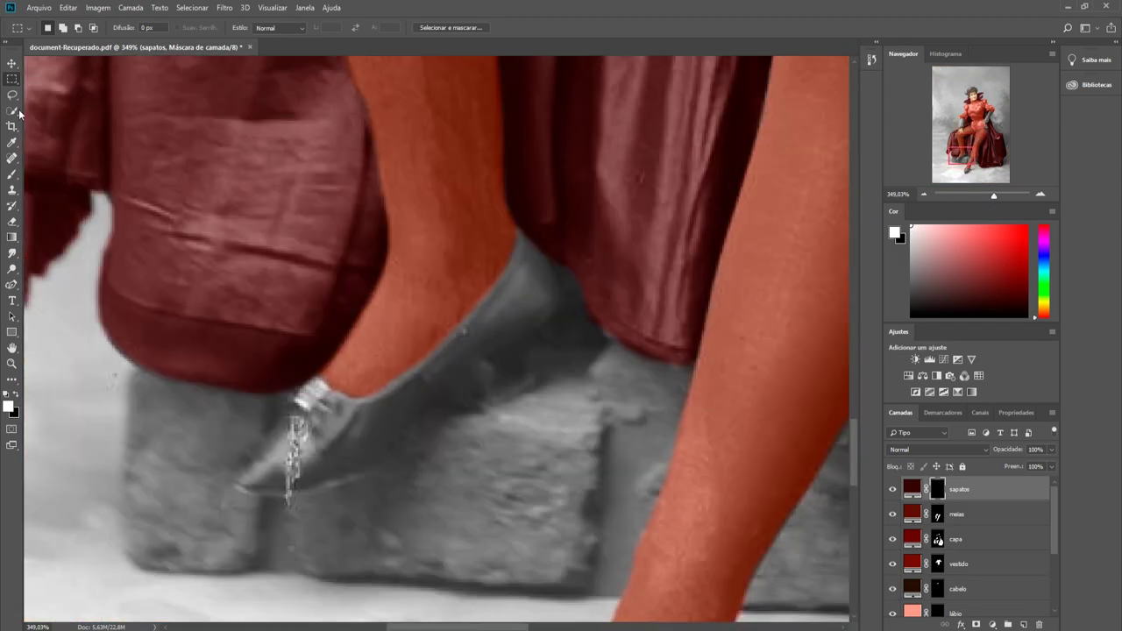
{"action": "key", "text": "p"}
{"action": "left_click_drag", "start_coordinate": [517, 231], "coordinate": [412, 378]}
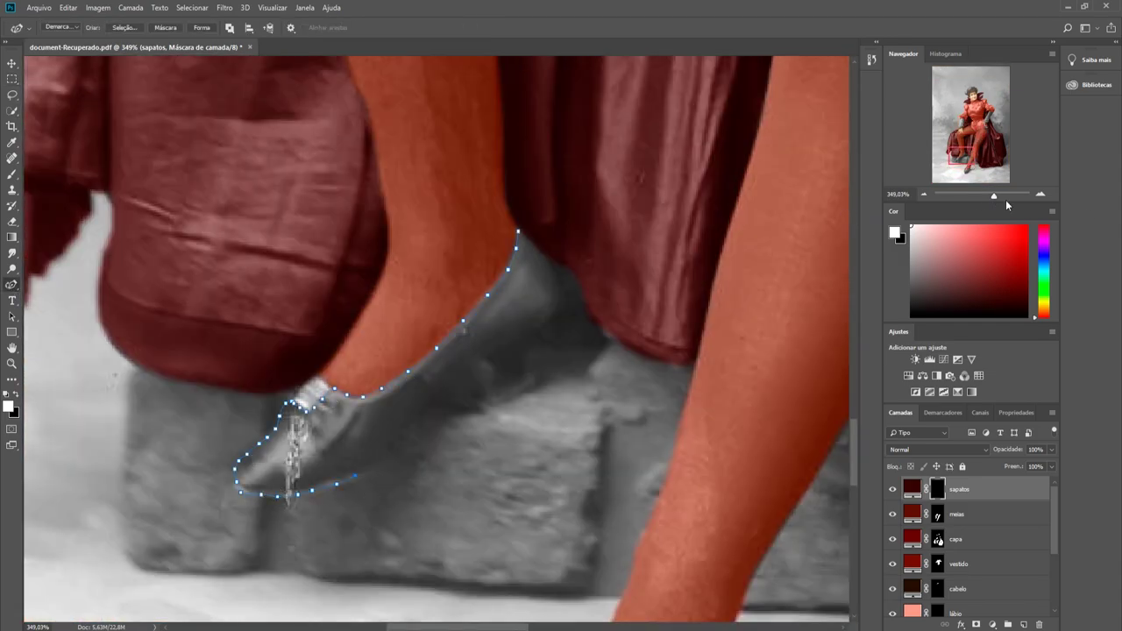
{"action": "scroll", "coordinate": [1007, 205], "scroll_direction": "down", "scroll_amount": 2}
{"action": "left_click_drag", "start_coordinate": [355, 476], "coordinate": [497, 264]}
Step: Fill the raised shoe's selection on the mask and set a brush size of 3
{"action": "key", "text": "ctrl+Return"}
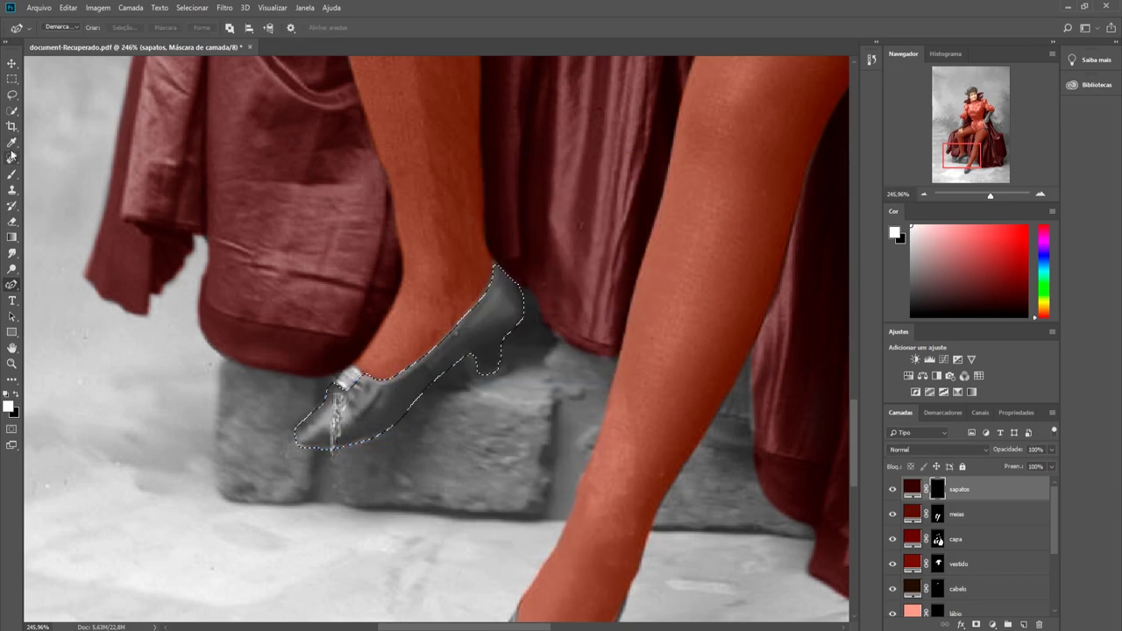
{"action": "key", "text": "alt+BackSpace"}
{"action": "key", "text": "ctrl+d"}
{"action": "key", "text": "b"}
{"action": "scroll", "coordinate": [501, 325], "scroll_direction": "up", "scroll_amount": 3}
{"action": "left_click", "coordinate": [39, 27]}
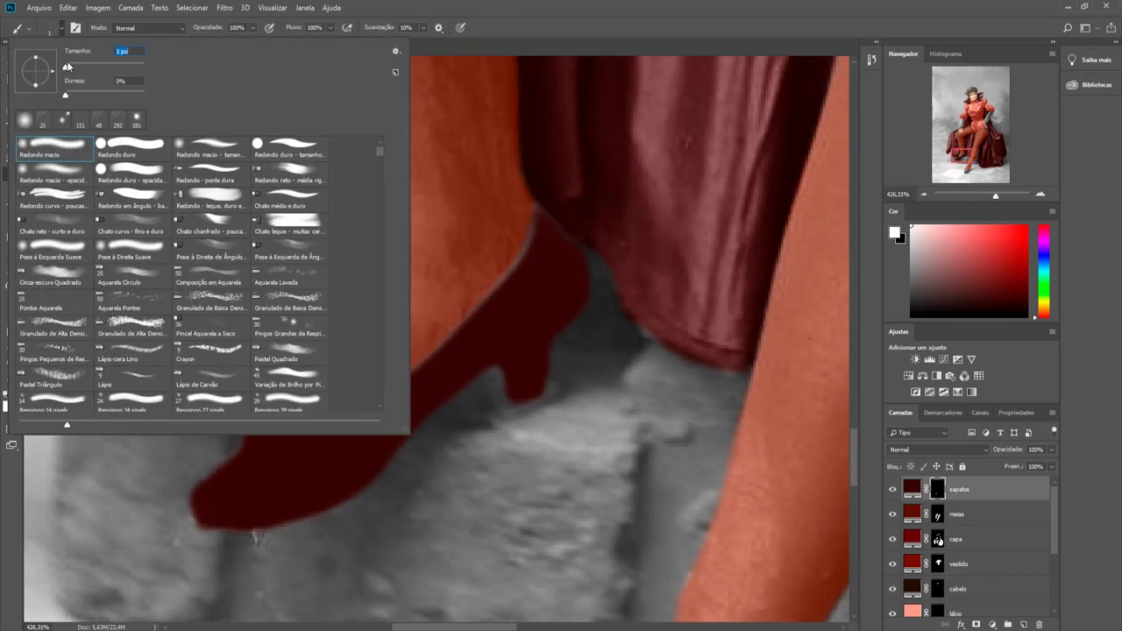
{"action": "type", "text": "3"}
{"action": "key", "text": "Return"}
Step: Trace the front shoe, make a selection from it, and fill it on the mask
{"action": "left_click_drag", "start_coordinate": [963, 156], "coordinate": [971, 168]}
{"action": "key", "text": "p"}
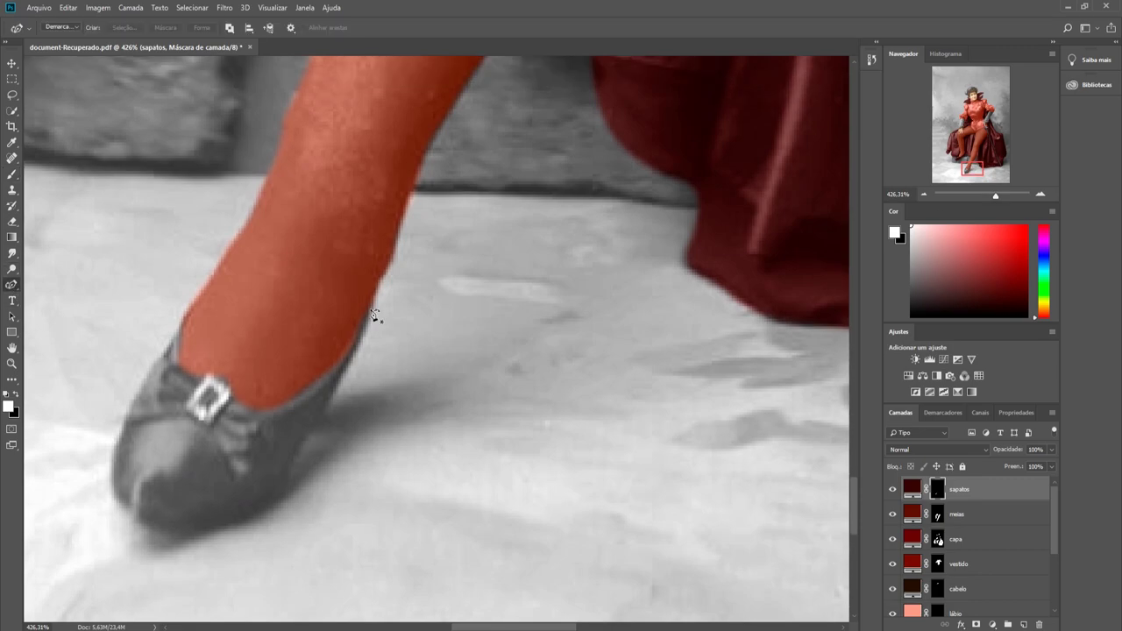
{"action": "left_click_drag", "start_coordinate": [371, 307], "coordinate": [338, 445]}
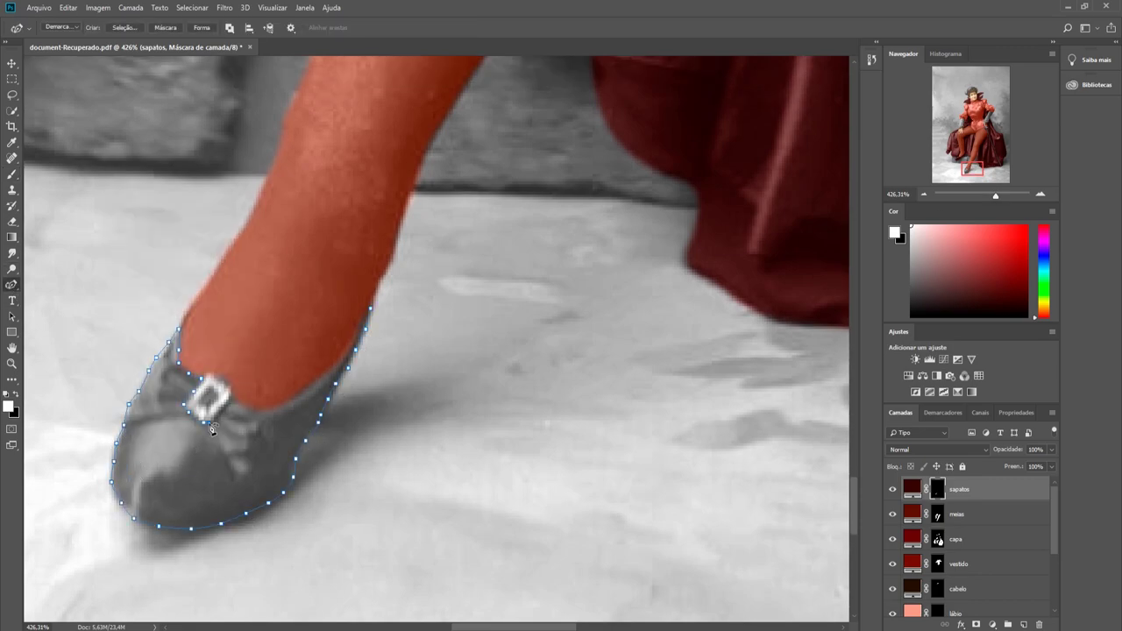
{"action": "right_click", "coordinate": [211, 457]}
{"action": "left_click", "coordinate": [263, 266]}
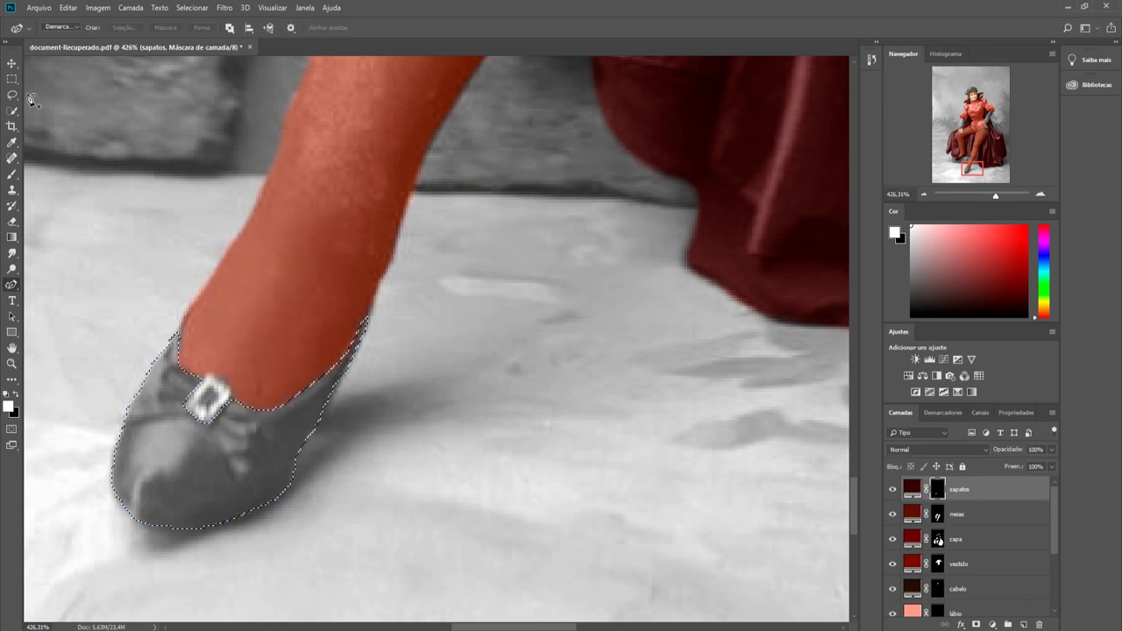
{"action": "key", "text": "b"}
{"action": "left_click", "coordinate": [39, 28]}
{"action": "key", "text": "Return"}
{"action": "key", "text": "alt+BackSpace"}
Step: Set the sapatos layer to the Cor blend mode and confirm its red colour
{"action": "key", "text": "ctrl+0"}
{"action": "left_click", "coordinate": [937, 448]}
{"action": "left_click", "coordinate": [930, 425]}
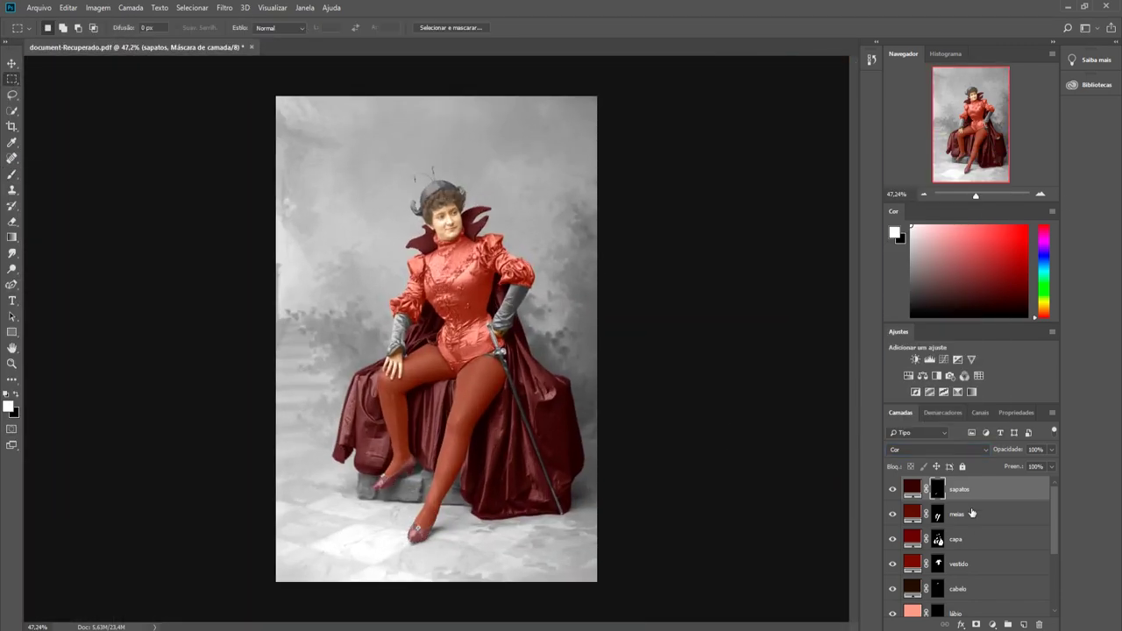
{"action": "double_click", "coordinate": [911, 490]}
{"action": "left_click", "coordinate": [843, 153]}
{"action": "type", "text": "mangas"}
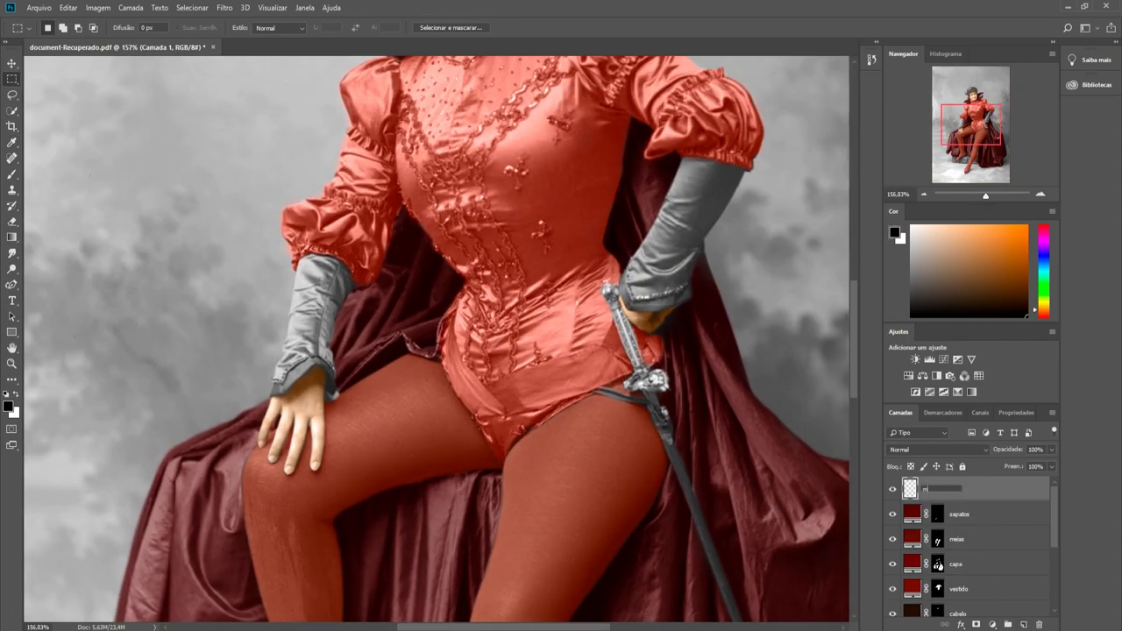
Step: Confirm cyan for the mangas layer, invert its mask, and colour the right glove
{"action": "key", "text": "Return"}
{"action": "key", "text": "ctrl+i"}
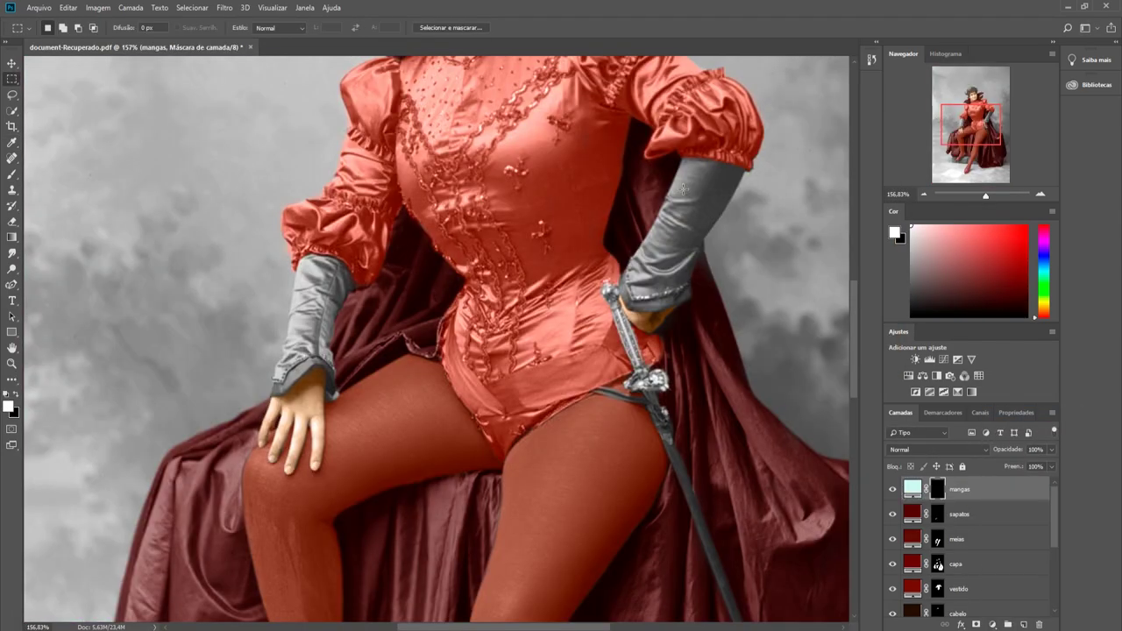
{"action": "key", "text": "p"}
{"action": "scroll", "coordinate": [529, 186], "scroll_direction": "up", "scroll_amount": 2}
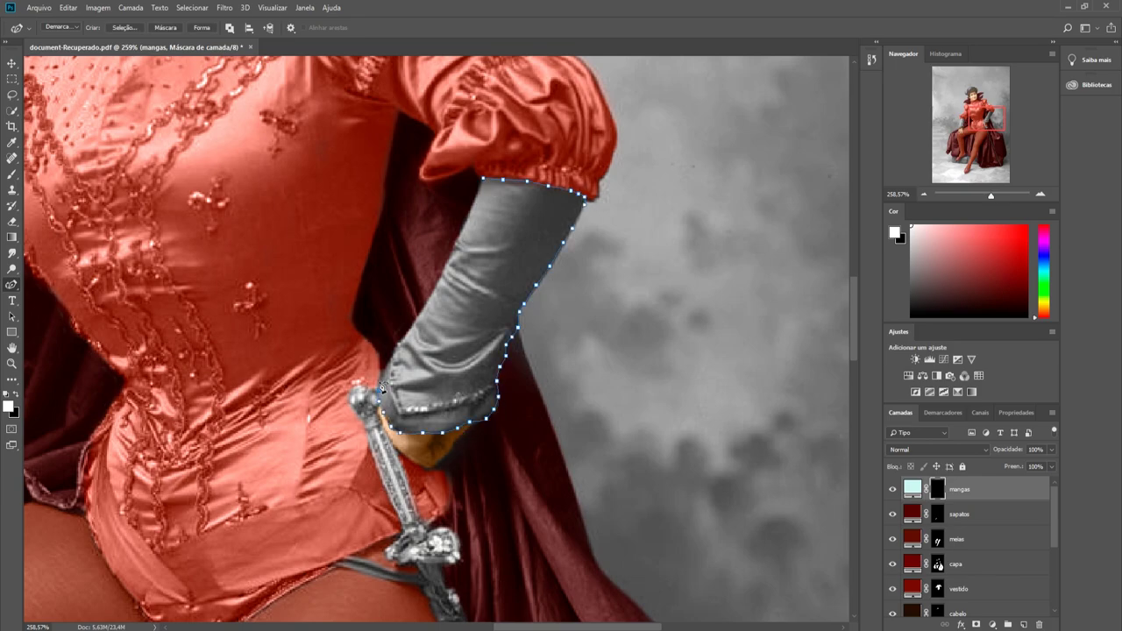
{"action": "right_click", "coordinate": [503, 256]}
{"action": "left_click", "coordinate": [526, 306]}
{"action": "key", "text": "alt+BackSpace"}
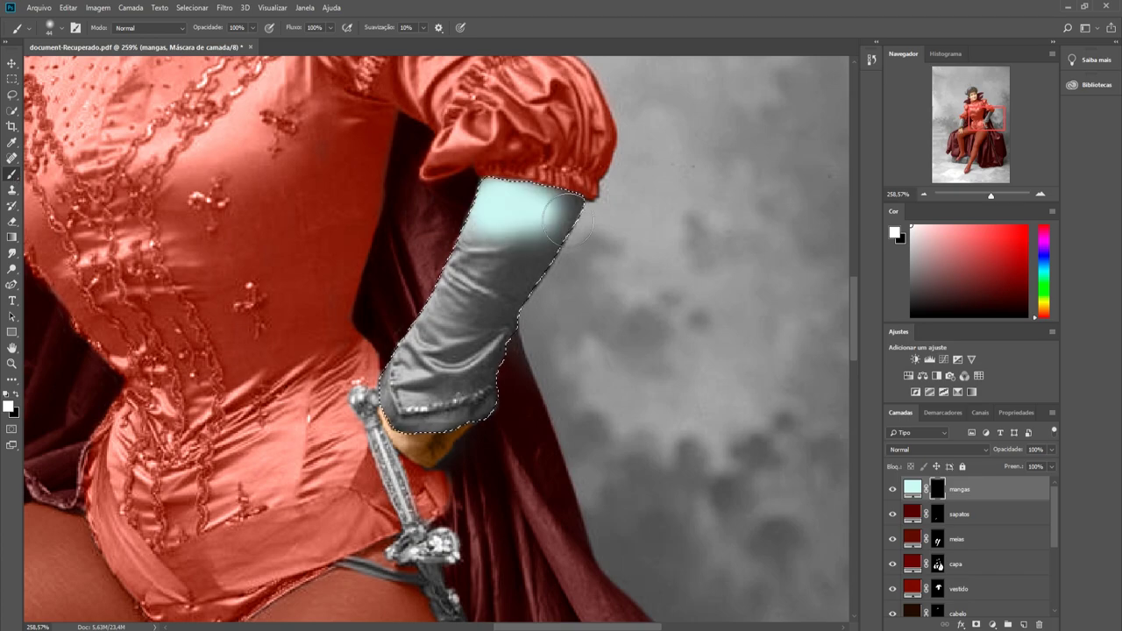
Step: Trace the left glove into a selection and fill it on the mangas mask
{"action": "left_click_drag", "start_coordinate": [526, 306], "coordinate": [820, 192]}
{"action": "left_click", "coordinate": [144, 236]}
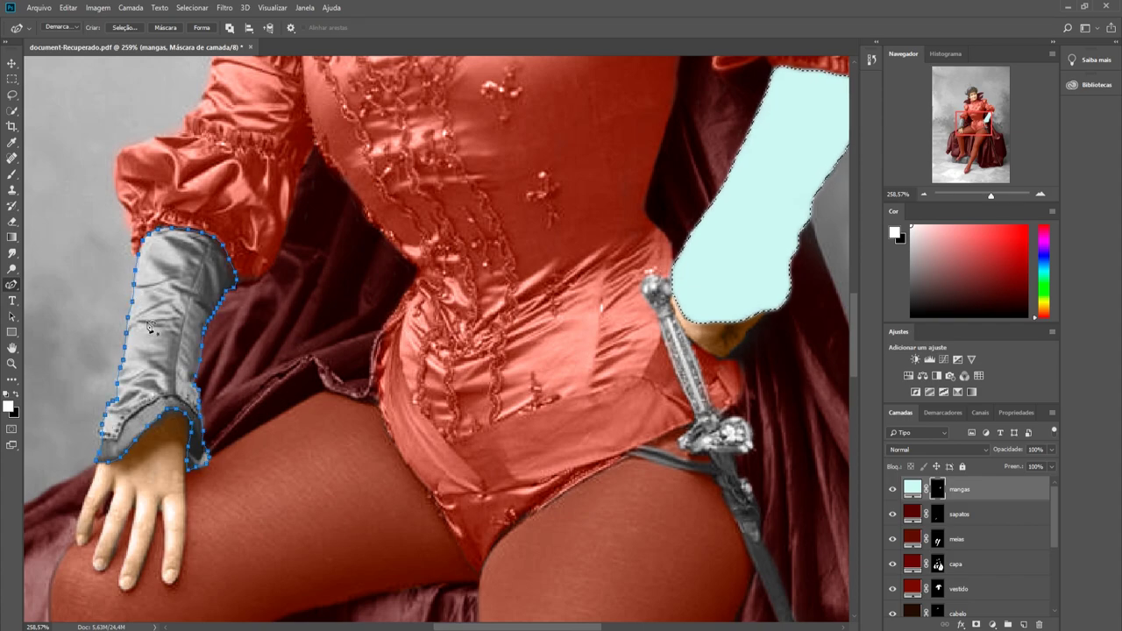
{"action": "left_click", "coordinate": [124, 27]}
{"action": "key", "text": "Return"}
{"action": "key", "text": "alt+BackSpace"}
{"action": "key", "text": "b"}
Step: Set mangas to Cor blend at 54% fill and rename the cape layer
{"action": "key", "text": "ctrl+0"}
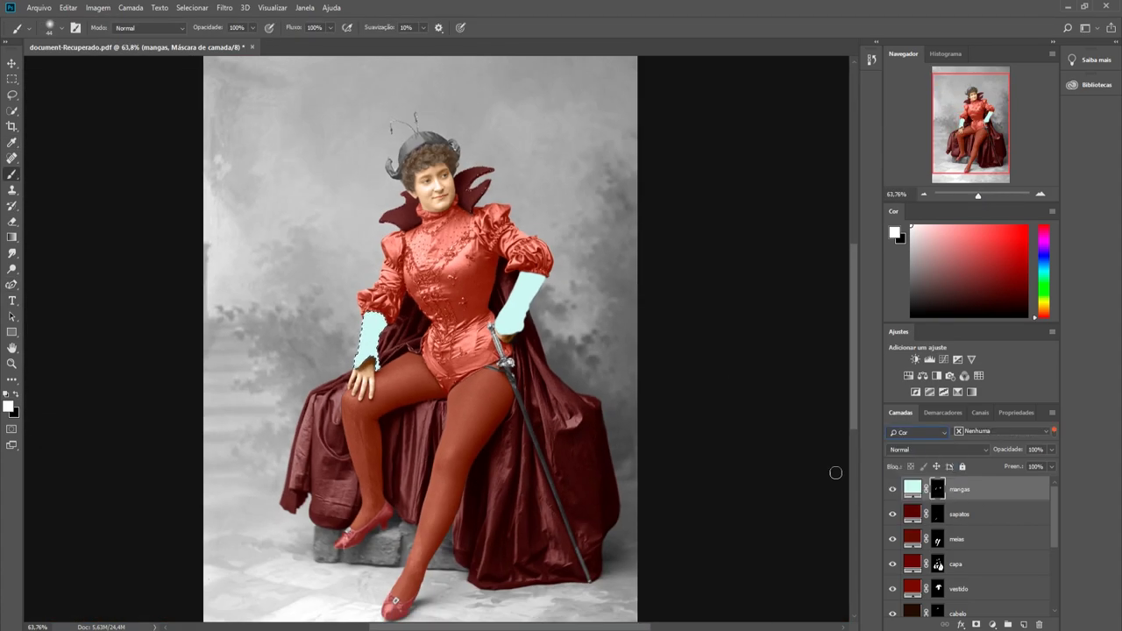
{"action": "key", "text": "m"}
{"action": "left_click", "coordinate": [918, 432]}
{"action": "left_click", "coordinate": [969, 457]}
{"action": "key", "text": "shift+alt+c"}
{"action": "left_click", "coordinate": [1051, 466]}
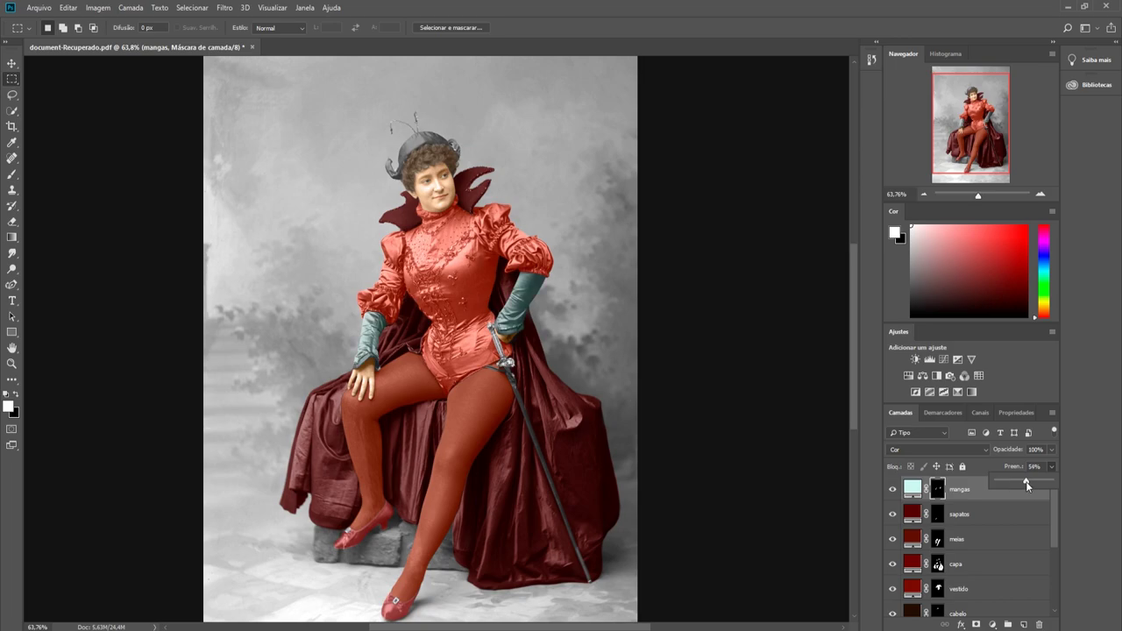
{"action": "double_click", "coordinate": [957, 564]}
{"action": "type", "text": "+ chapéu"}
Step: Confirm the name 'capa + chapéu' and trace the hat outline into a selection
{"action": "key", "text": "Return"}
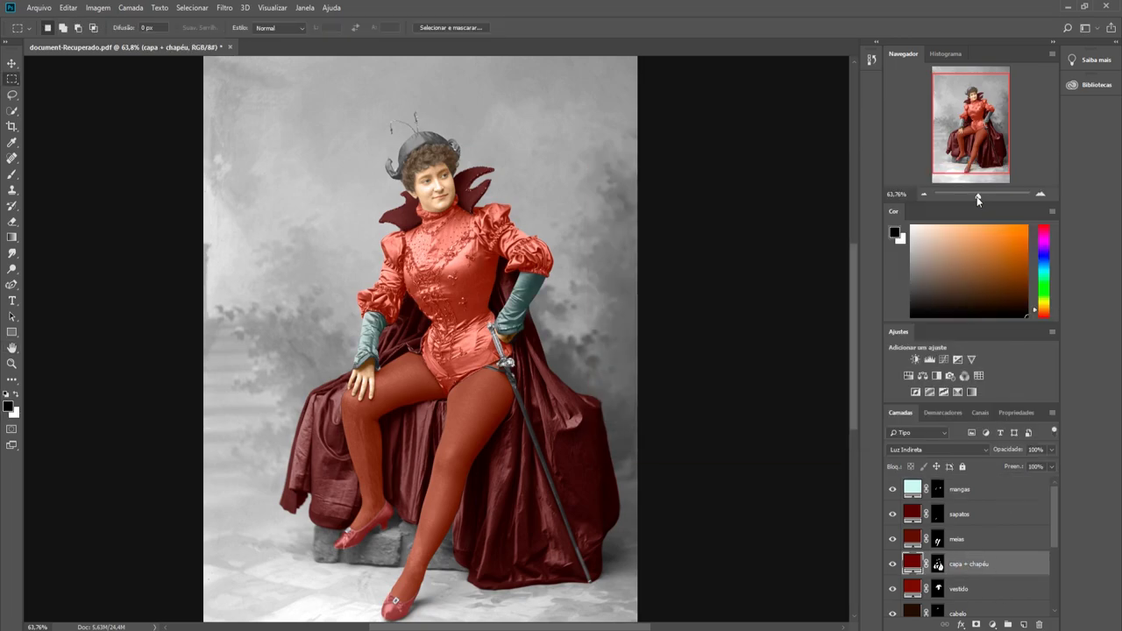
{"action": "scroll", "coordinate": [390, 104], "scroll_direction": "up", "scroll_amount": 5}
{"action": "key", "text": "p"}
{"action": "left_click", "coordinate": [430, 350]}
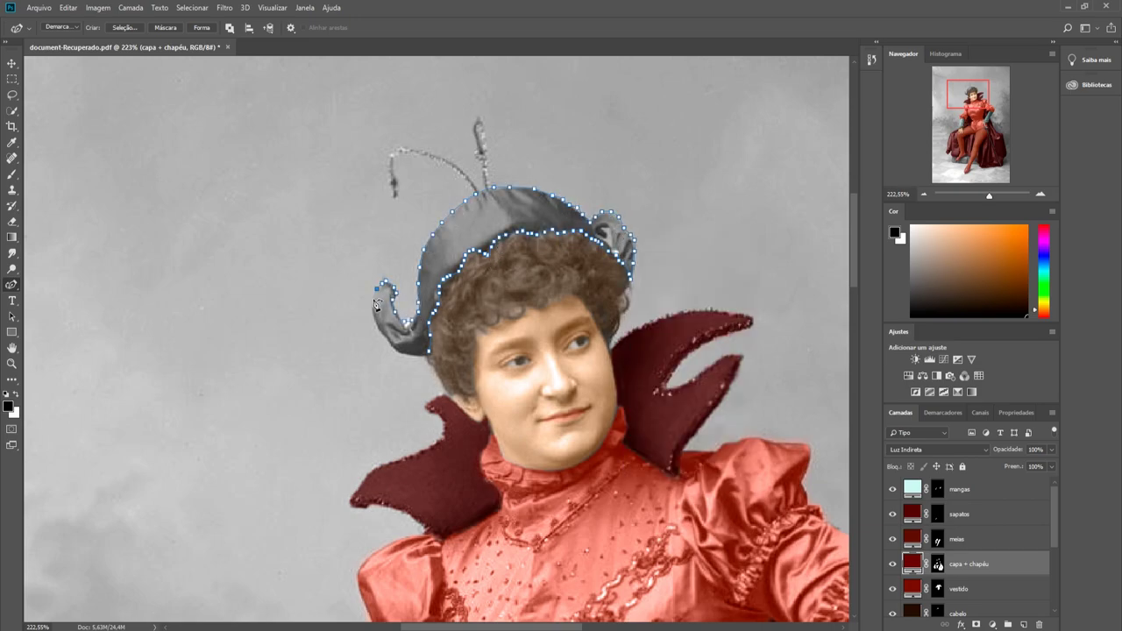
{"action": "right_click", "coordinate": [473, 230]}
{"action": "left_click", "coordinate": [514, 283]}
Step: Fill the hat white on the capa + chapéu mask and touch up edges with a small brush
{"action": "key", "text": "Return"}
{"action": "key", "text": "b"}
{"action": "key", "text": "x"}
{"action": "key", "text": "alt+BackSpace"}
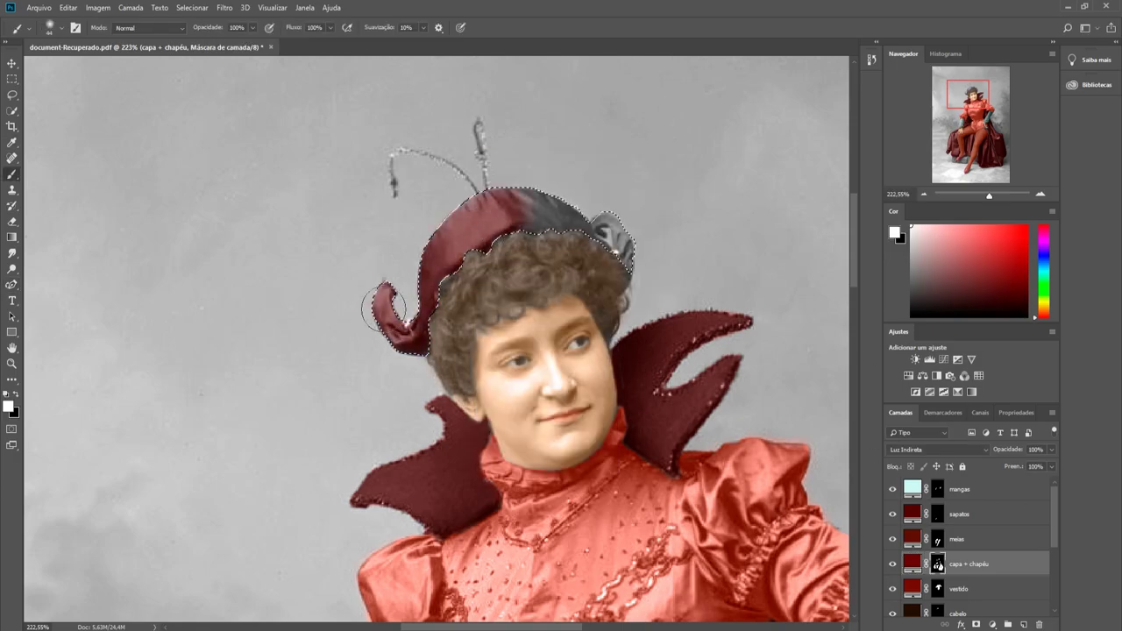
{"action": "key", "text": "ctrl+d"}
{"action": "scroll", "coordinate": [571, 220], "scroll_direction": "up", "scroll_amount": 5}
{"action": "key", "text": "x"}
{"action": "left_click", "coordinate": [60, 27]}
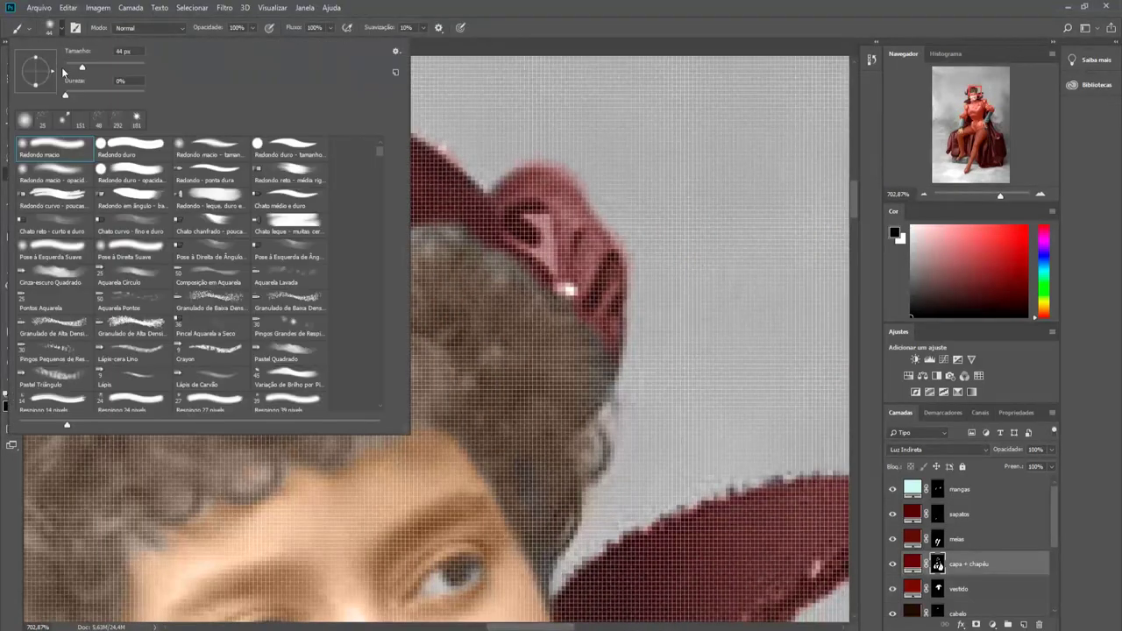
{"action": "key", "text": "Return"}
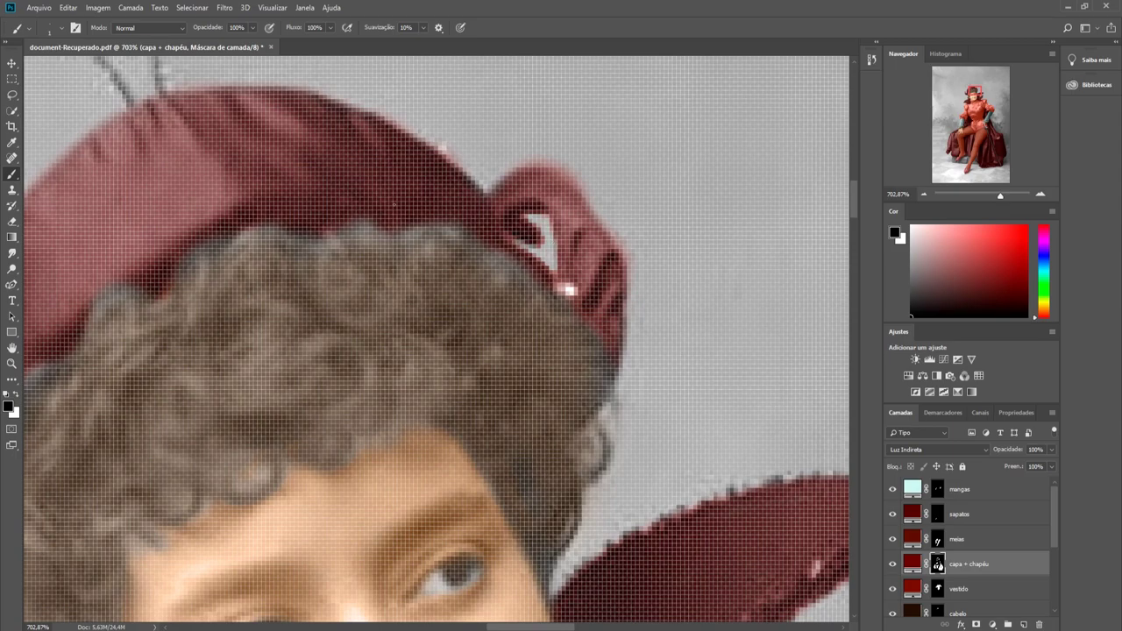
{"action": "key", "text": "x"}
Step: Inspect the mangas glove mask in the mask refinement workspace, then exit it
{"action": "key", "text": "ctrl+0"}
{"action": "scroll", "coordinate": [491, 351], "scroll_direction": "up", "scroll_amount": 5}
{"action": "left_click", "coordinate": [941, 491]}
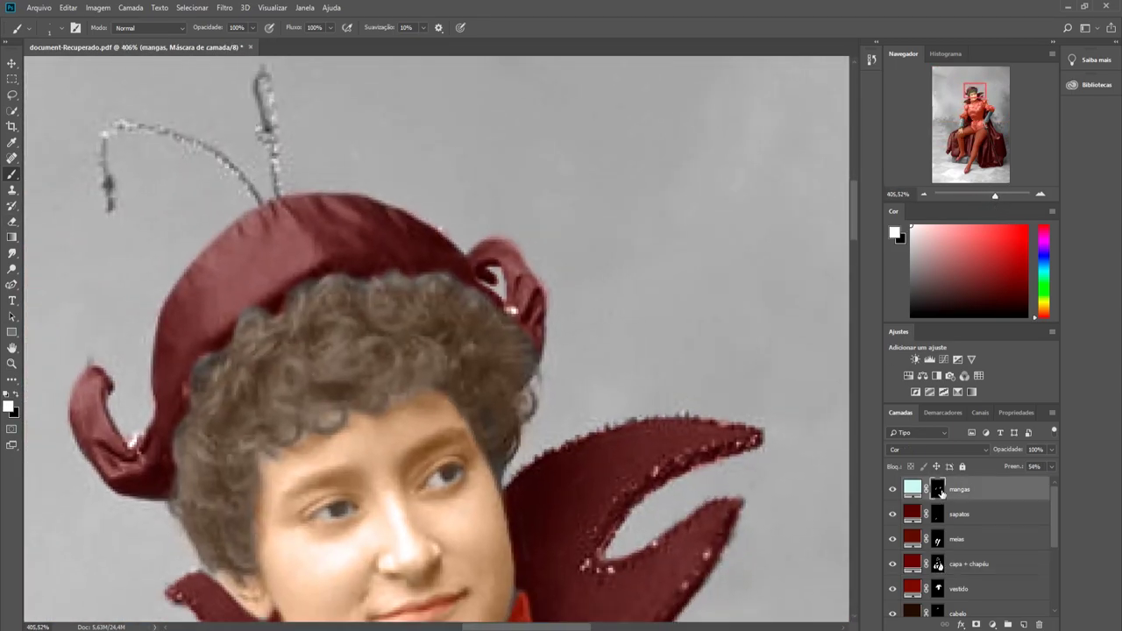
{"action": "right_click", "coordinate": [938, 489]}
{"action": "left_click", "coordinate": [975, 578]}
{"action": "key", "text": "Escape"}
{"action": "left_click", "coordinate": [997, 197]}
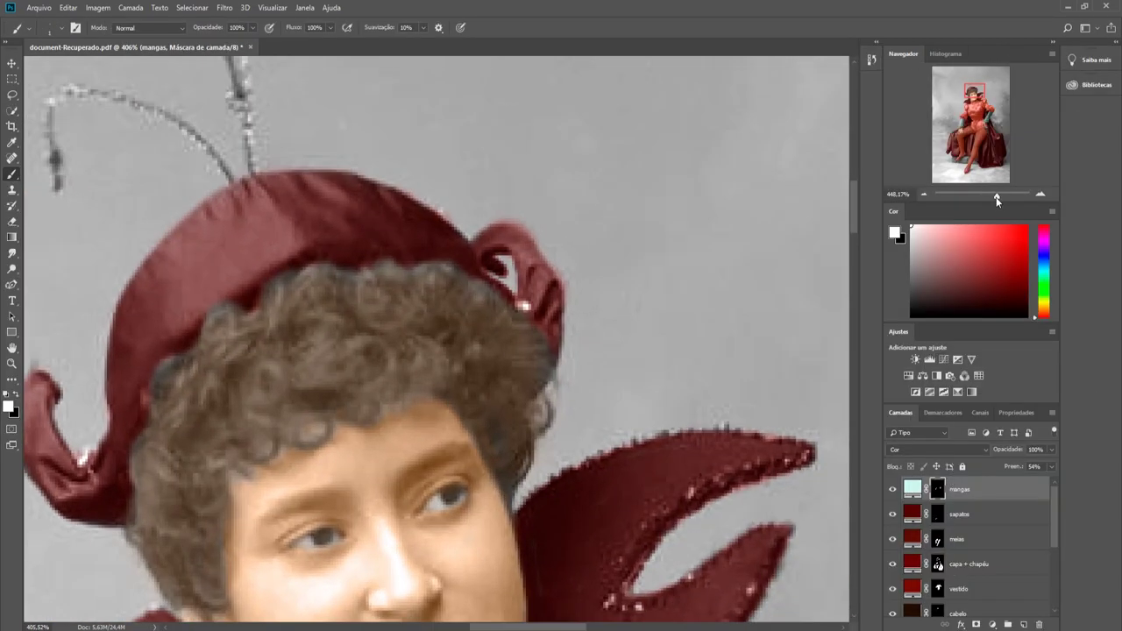
{"action": "key", "text": "ctrl+0"}
{"action": "scroll", "coordinate": [386, 260], "scroll_direction": "up", "scroll_amount": 4}
Step: Add an orange Solid Color fill layer and invert its mask
{"action": "key", "text": "ctrl+shift+alt+n"}
{"action": "key", "text": "x"}
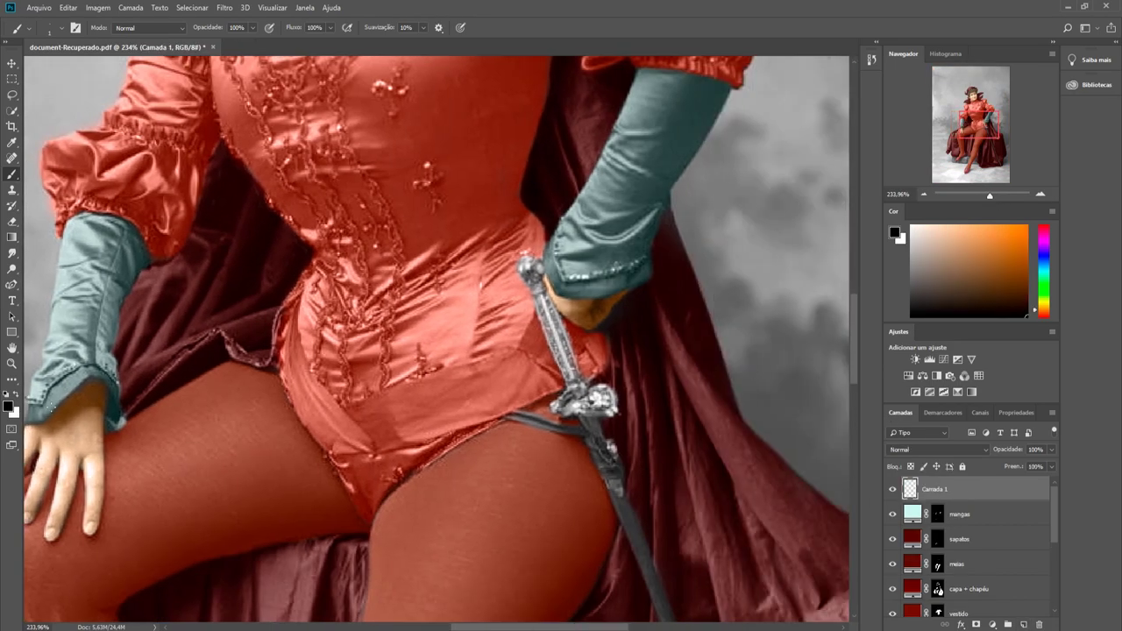
{"action": "left_click", "coordinate": [993, 625]}
{"action": "left_click", "coordinate": [1009, 414]}
{"action": "key", "text": "Return"}
{"action": "key", "text": "ctrl+i"}
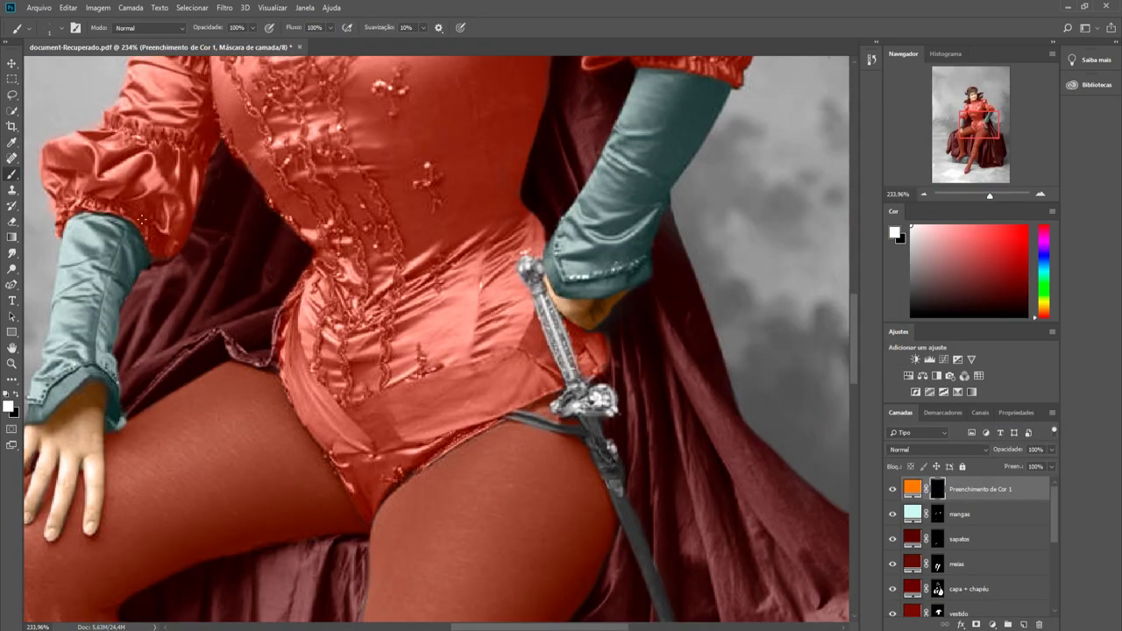
{"action": "key", "text": "p"}
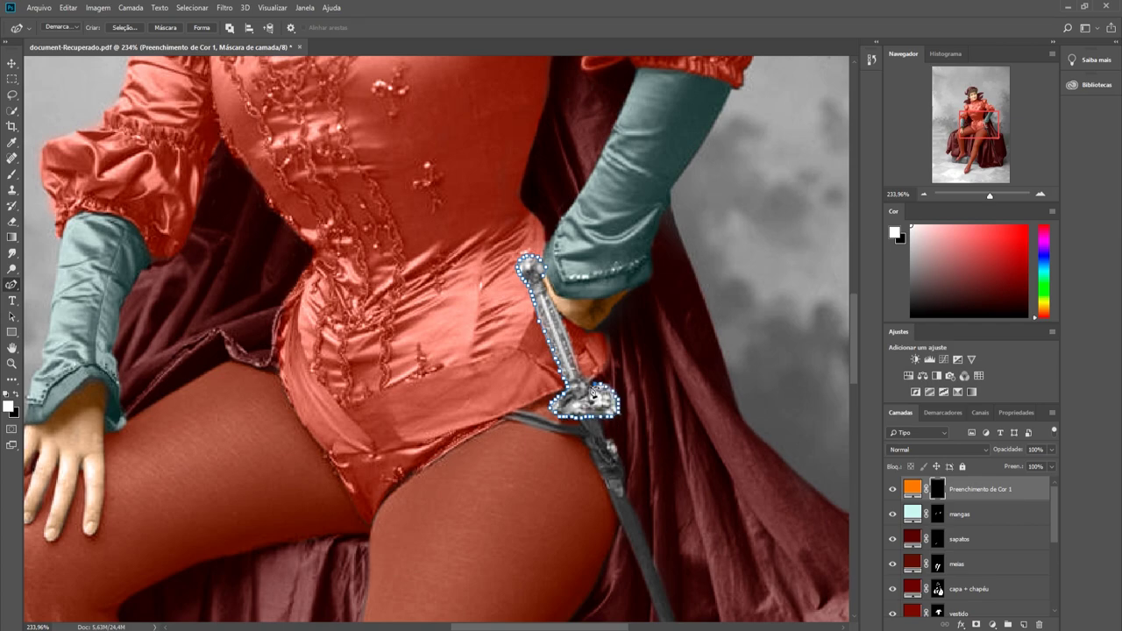
Step: Turn the traced sword hilt path into a selection and fill it orange
{"action": "right_click", "coordinate": [552, 326]}
{"action": "left_click", "coordinate": [602, 343]}
{"action": "key", "text": "b"}
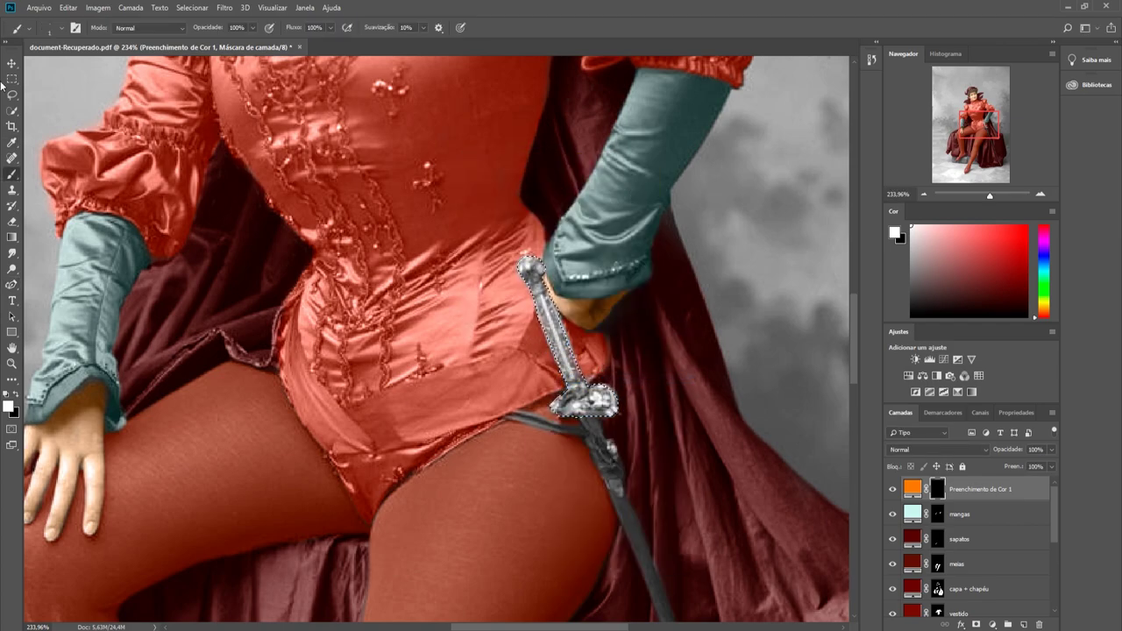
{"action": "key", "text": "alt+BackSpace"}
{"action": "scroll", "coordinate": [936, 449], "scroll_direction": "down", "scroll_amount": 20}
{"action": "scroll", "coordinate": [936, 449], "scroll_direction": "down", "scroll_amount": 1}
{"action": "scroll", "coordinate": [936, 449], "scroll_direction": "up", "scroll_amount": 1}
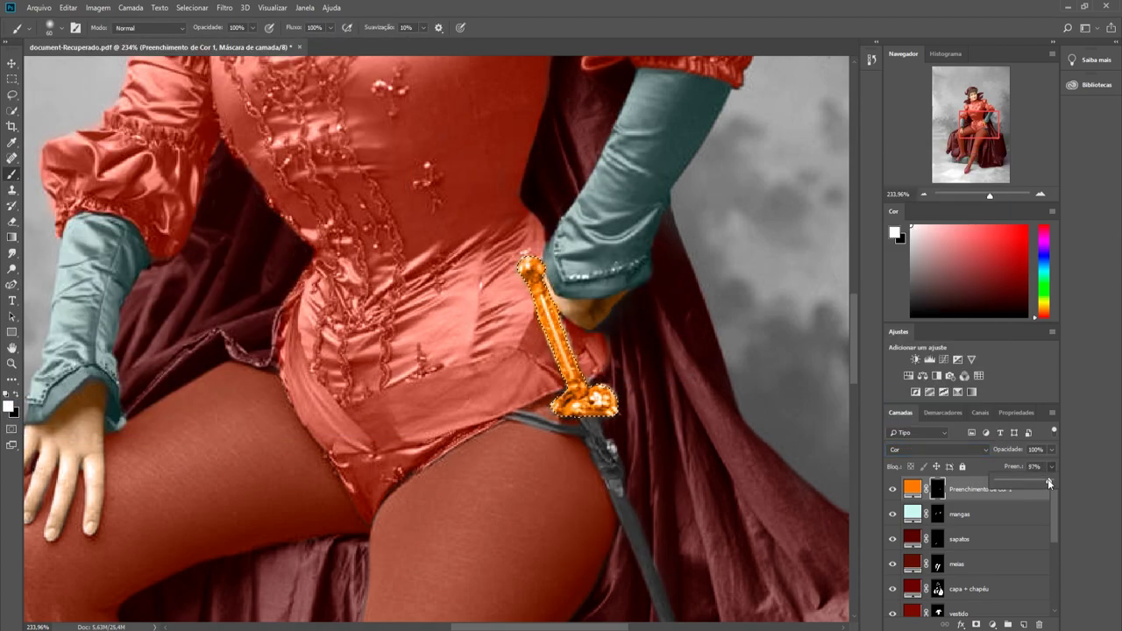
Step: Lower the sword colour's fill strength, then add an empty Camada 1 layer above vestido
{"action": "left_click_drag", "start_coordinate": [1017, 467], "coordinate": [1000, 466]}
{"action": "key", "text": "m"}
{"action": "mouse_move", "coordinate": [990, 195]}
{"action": "left_mouse_down"}
{"action": "mouse_move", "coordinate": [970, 196]}
{"action": "mouse_move", "coordinate": [991, 195]}
{"action": "left_mouse_up"}
{"action": "key", "text": "b"}
{"action": "left_click", "coordinate": [43, 27]}
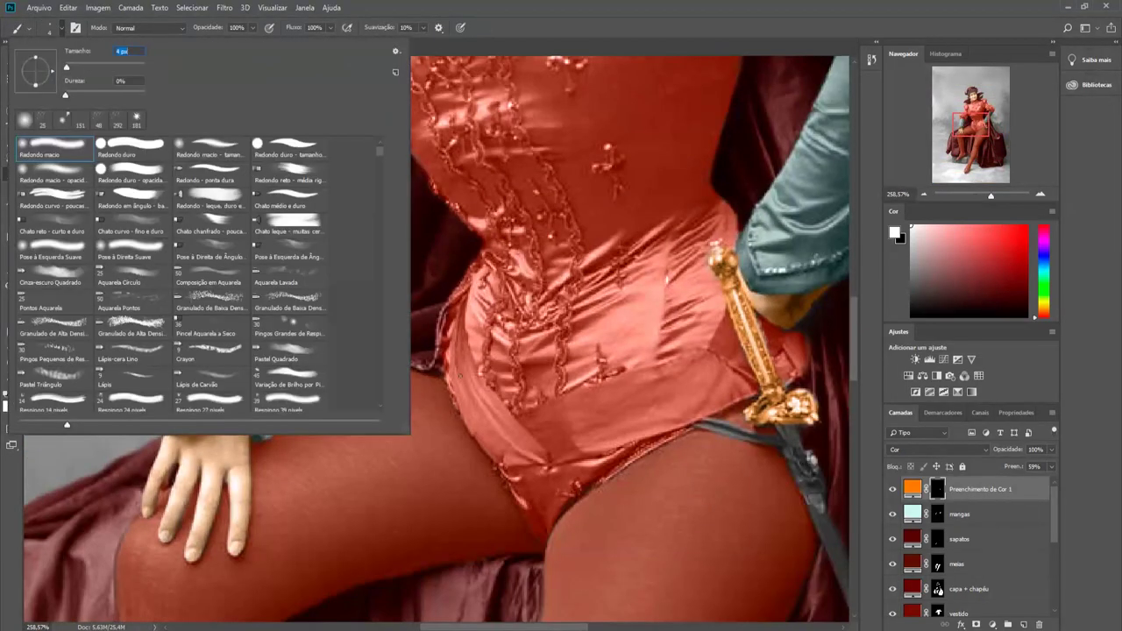
{"action": "key", "text": "Escape"}
{"action": "left_click", "coordinate": [978, 613]}
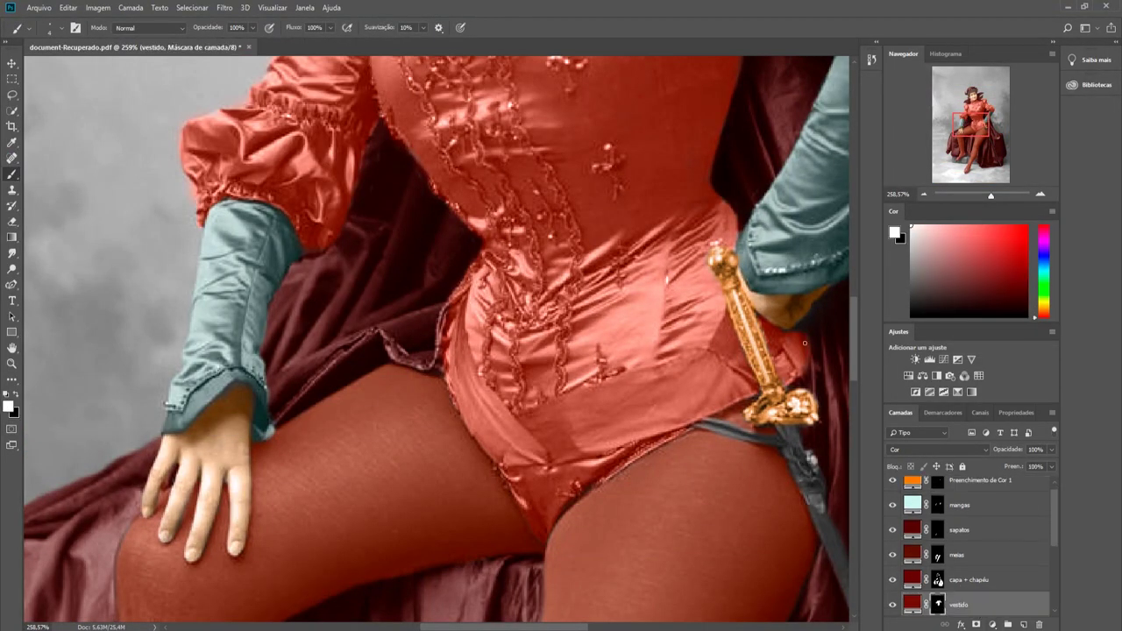
{"action": "key", "text": "ctrl+shift+alt+n"}
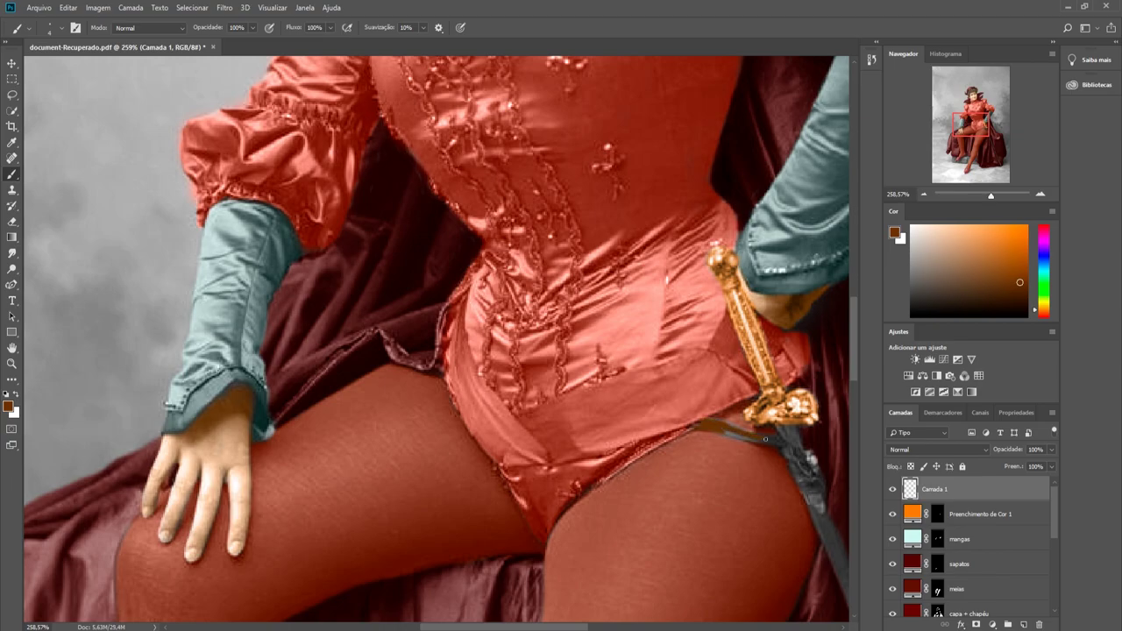
Step: Paint the sword blade brown, trying the Color and Luz Indireta blend modes
{"action": "left_click_drag", "start_coordinate": [792, 443], "coordinate": [502, 344]}
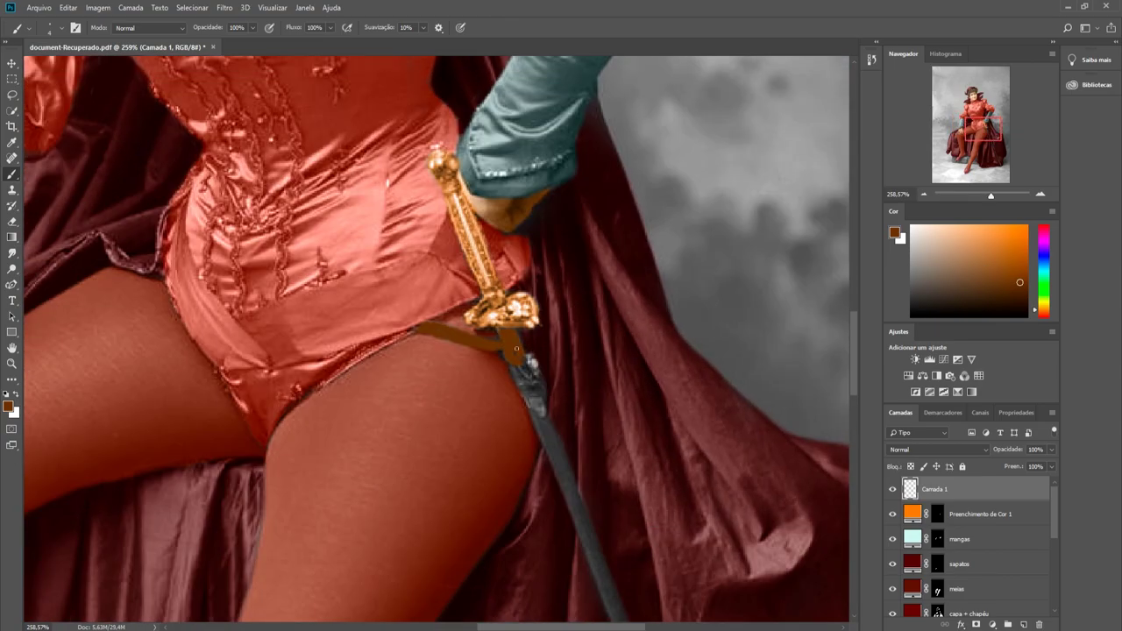
{"action": "scroll", "coordinate": [532, 421], "scroll_direction": "down", "scroll_amount": 3}
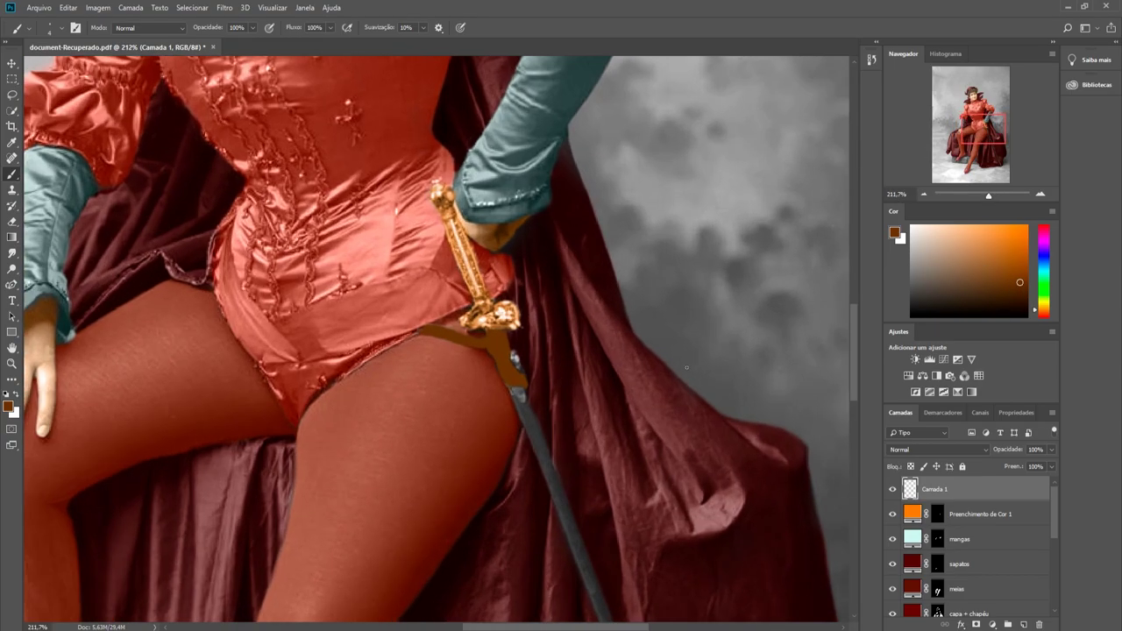
{"action": "scroll", "coordinate": [517, 395], "scroll_direction": "up", "scroll_amount": 5}
{"action": "scroll", "coordinate": [506, 373], "scroll_direction": "down", "scroll_amount": 5}
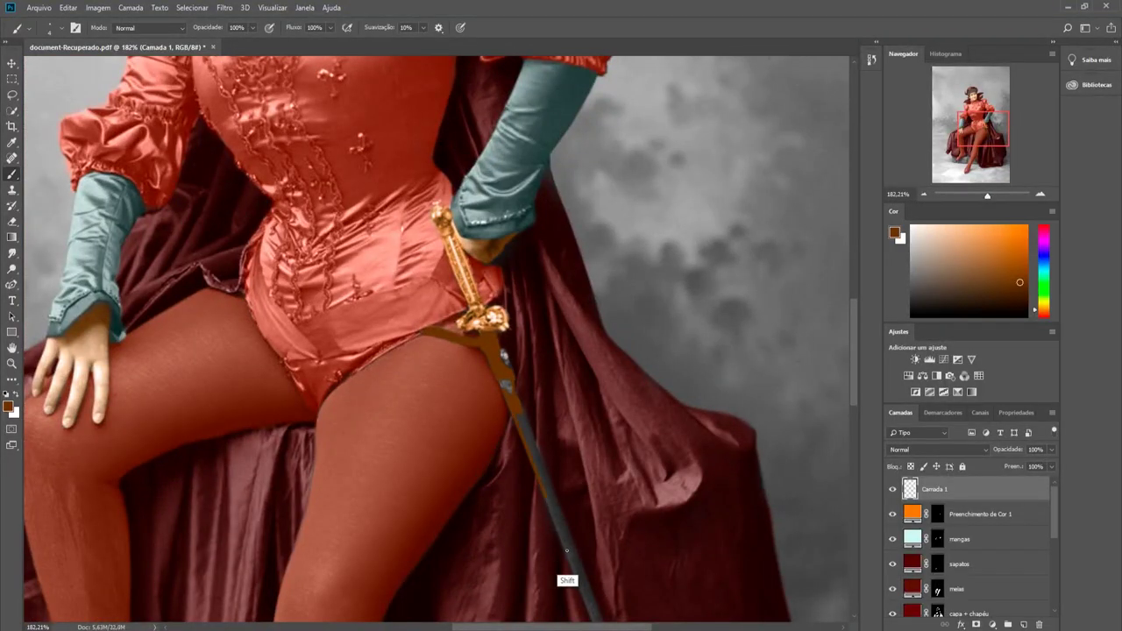
{"action": "scroll", "coordinate": [566, 584], "scroll_direction": "down", "scroll_amount": 3}
{"action": "left_click", "coordinate": [671, 583], "text": "shift"}
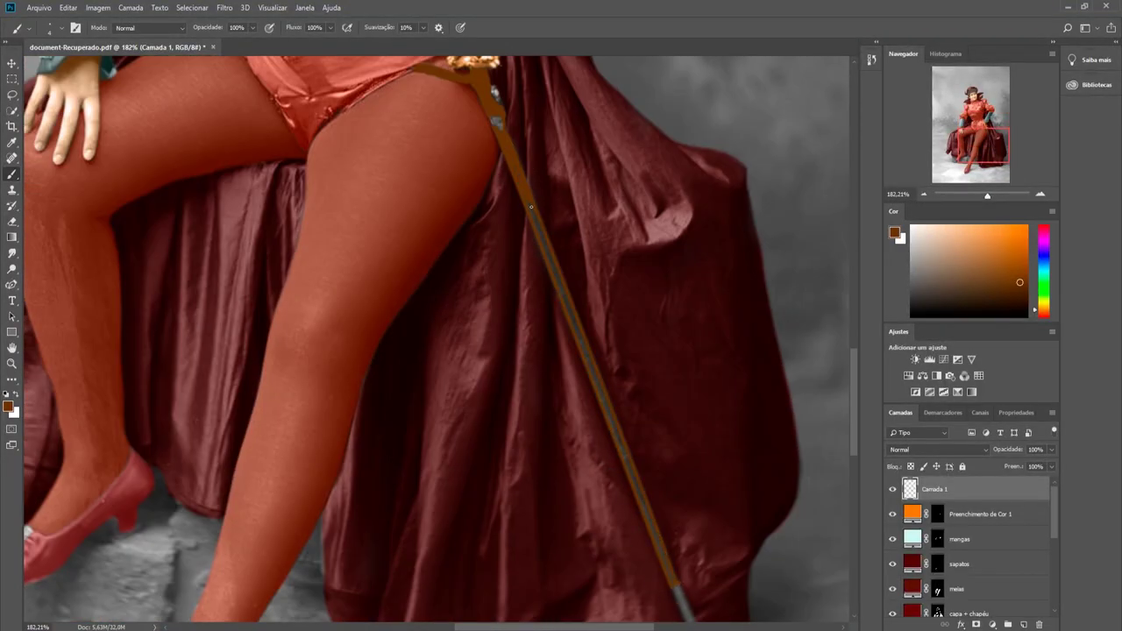
{"action": "key", "text": "shift+alt+c"}
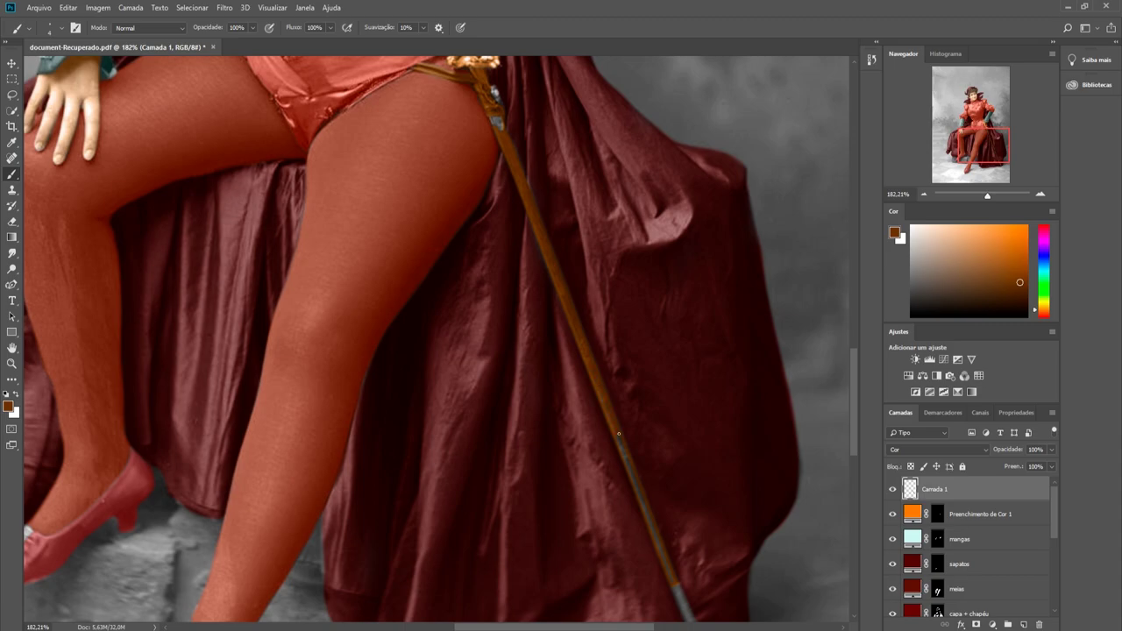
{"action": "left_click", "coordinate": [938, 449]}
{"action": "left_click", "coordinate": [930, 282]}
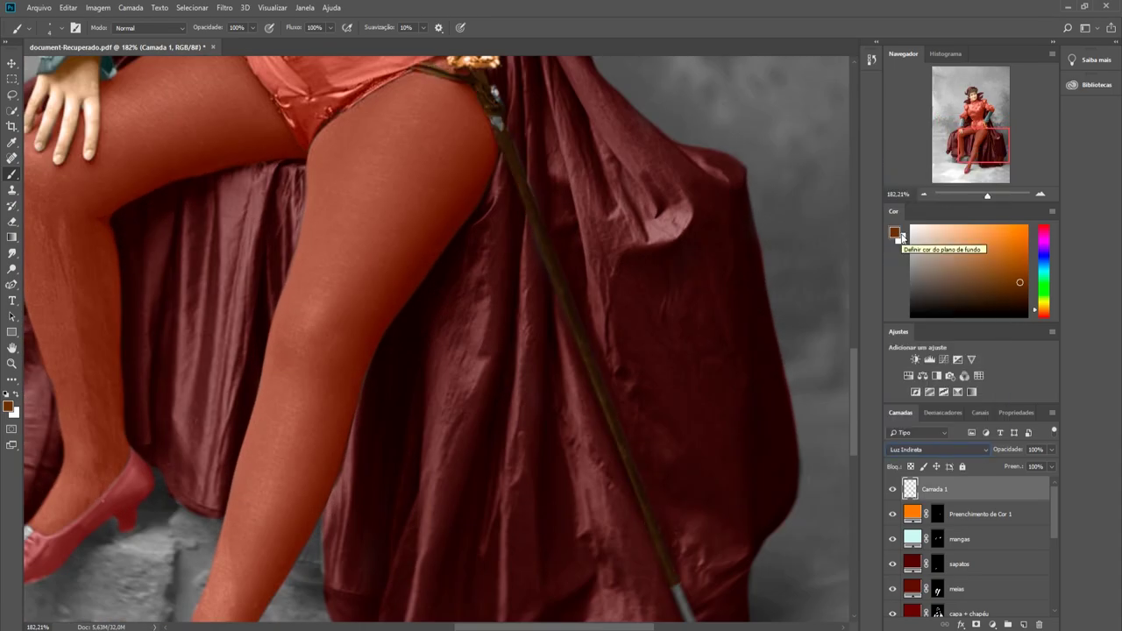
Step: Sample gold from the sword fitting and paint it along the sword tip and lower blade
{"action": "scroll", "coordinate": [597, 156], "scroll_direction": "up", "scroll_amount": 2}
{"action": "scroll", "coordinate": [598, 155], "scroll_direction": "up", "scroll_amount": 1}
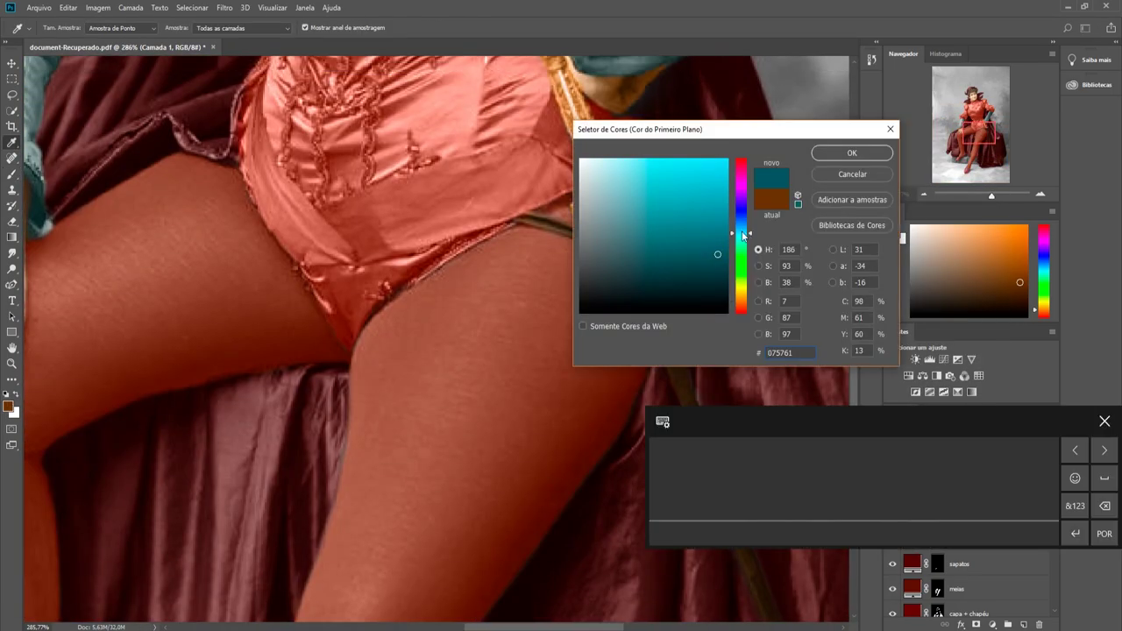
{"action": "left_click", "coordinate": [649, 263], "text": "alt"}
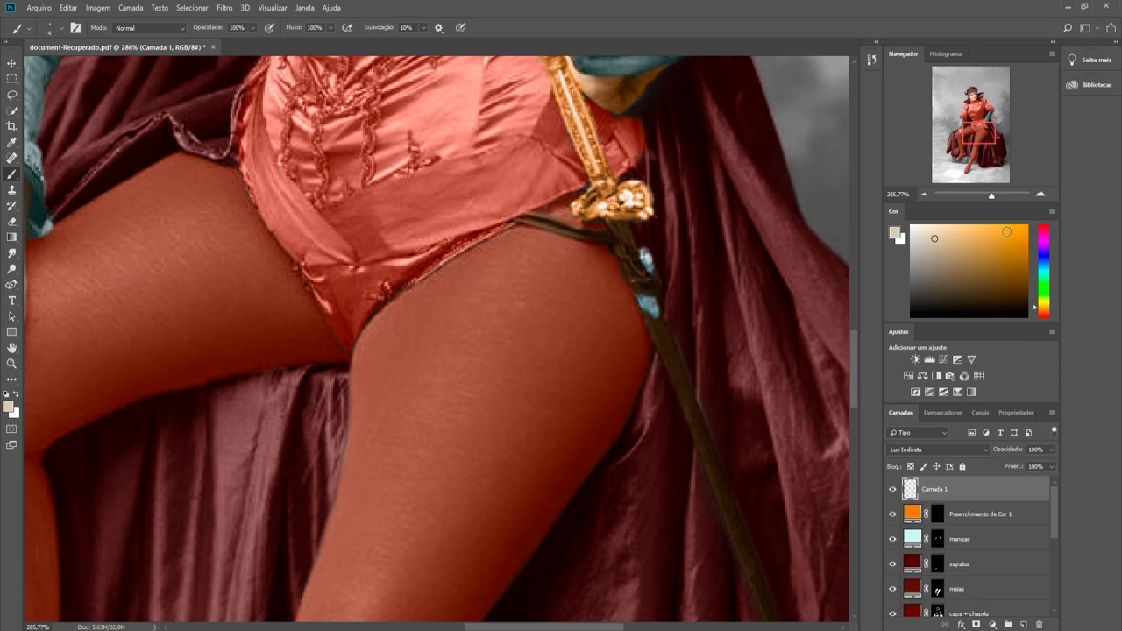
{"action": "left_click", "coordinate": [672, 351], "text": "alt"}
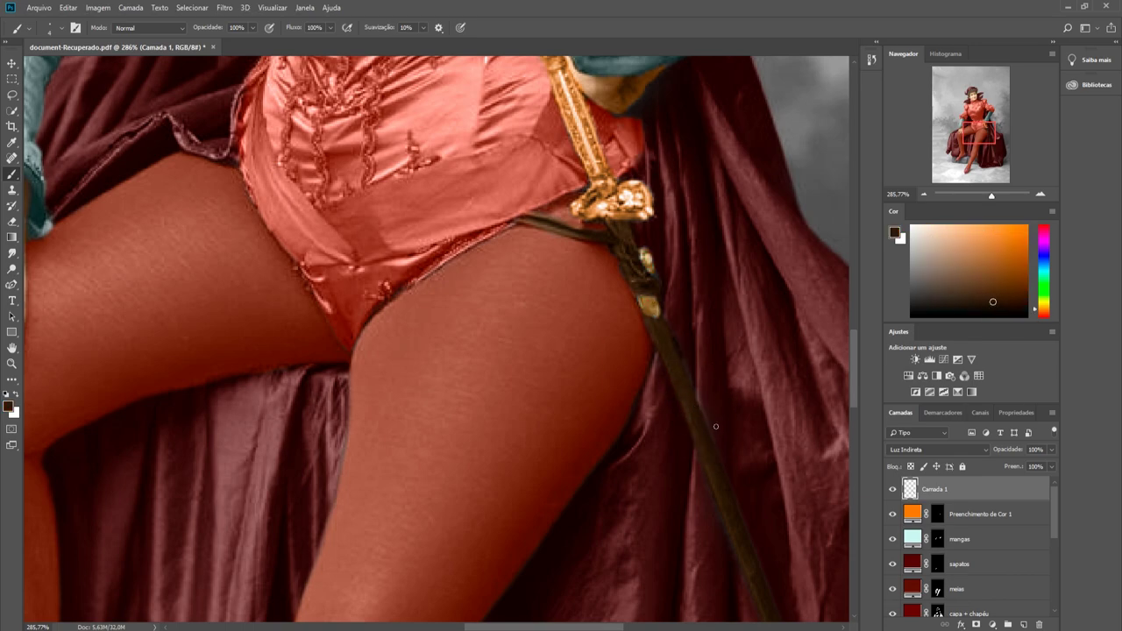
{"action": "left_click", "coordinate": [938, 449]}
{"action": "left_click", "coordinate": [912, 156]}
{"action": "left_click", "coordinate": [634, 295], "text": "alt"}
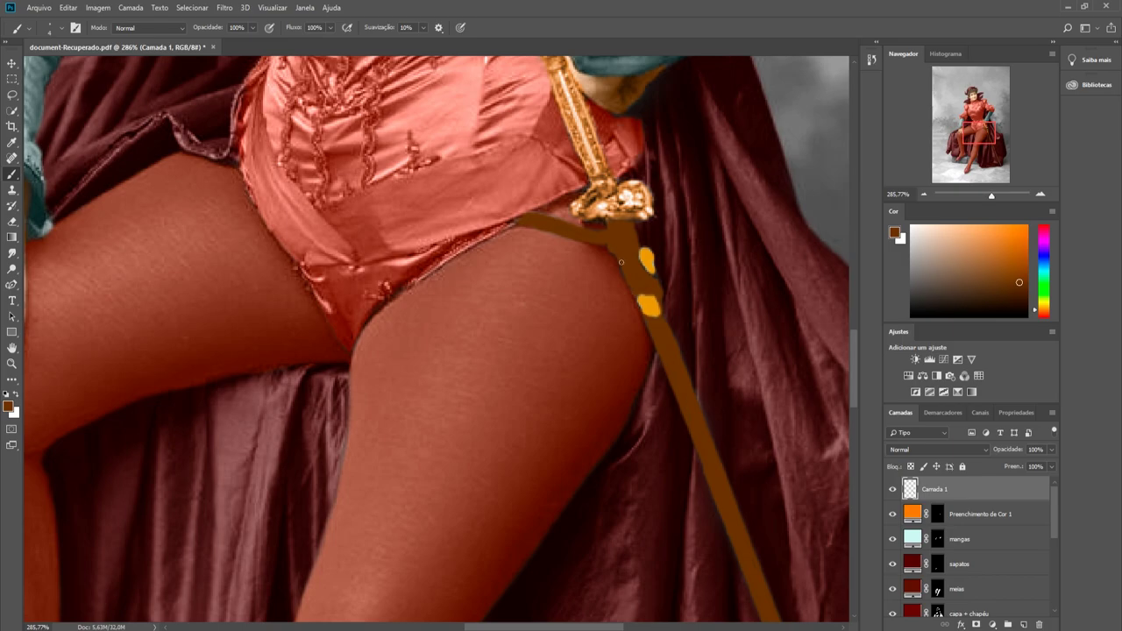
{"action": "left_click", "coordinate": [648, 253], "text": "alt"}
{"action": "left_click", "coordinate": [994, 160]}
{"action": "left_click_drag", "start_coordinate": [513, 331], "coordinate": [575, 473]}
{"action": "left_click_drag", "start_coordinate": [516, 333], "coordinate": [570, 478]}
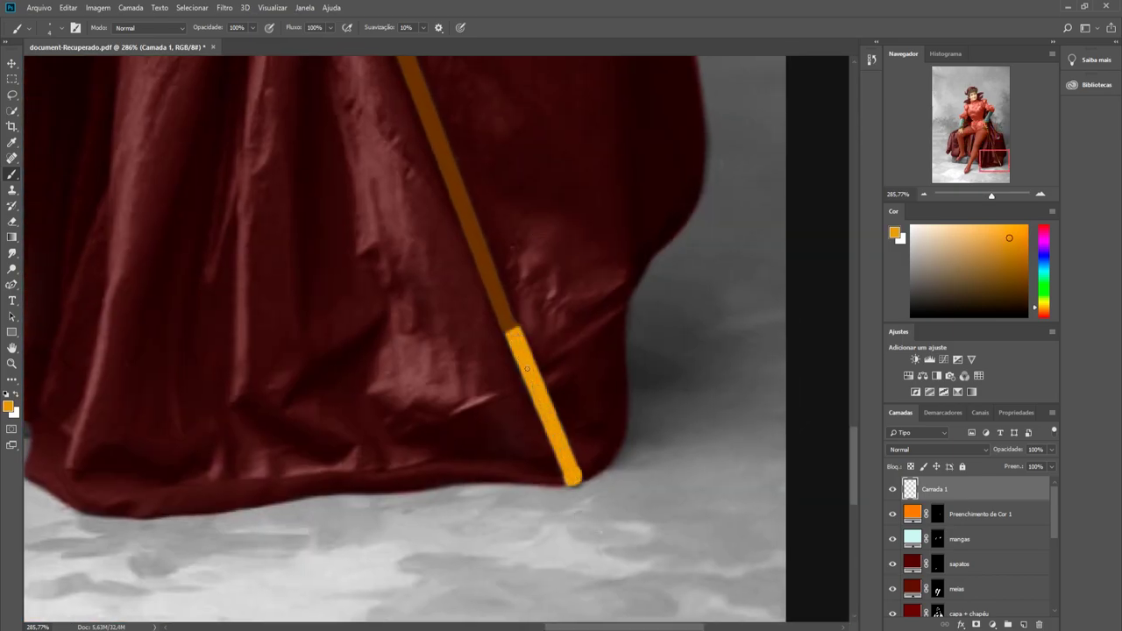
Step: Set the sword paint layer's blend mode to Sobrepor and view the whole image
{"action": "left_click", "coordinate": [936, 449]}
{"action": "left_click", "coordinate": [892, 415]}
{"action": "key", "text": "ctrl+0"}
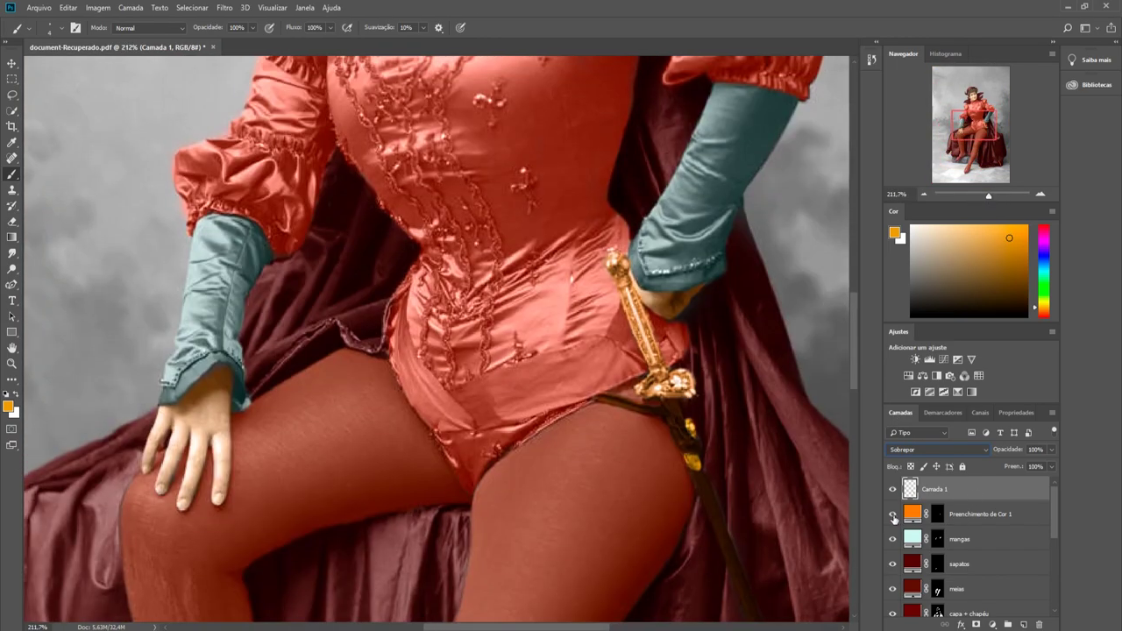
Step: Rename the hilt's Preenchimento de Cor 1 layer to 'punho espada'
{"action": "double_click", "coordinate": [972, 515]}
{"action": "type", "text": "punho"}
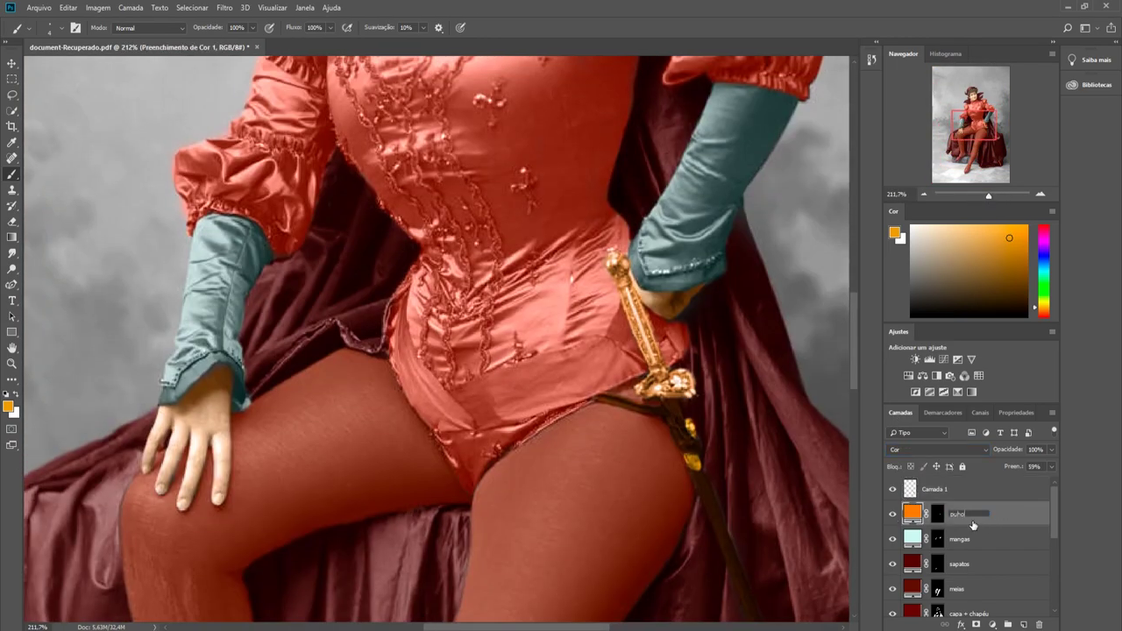
{"action": "type", "text": " espada"}
{"action": "key", "text": "Return"}
{"action": "key", "text": "ctrl+0"}
{"action": "scroll", "coordinate": [667, 357], "scroll_direction": "up", "scroll_amount": 5}
Step: Trace the rock block left of the leg with the Pen tool and fill it as a selection
{"action": "key", "text": "p"}
{"action": "left_click", "coordinate": [894, 489]}
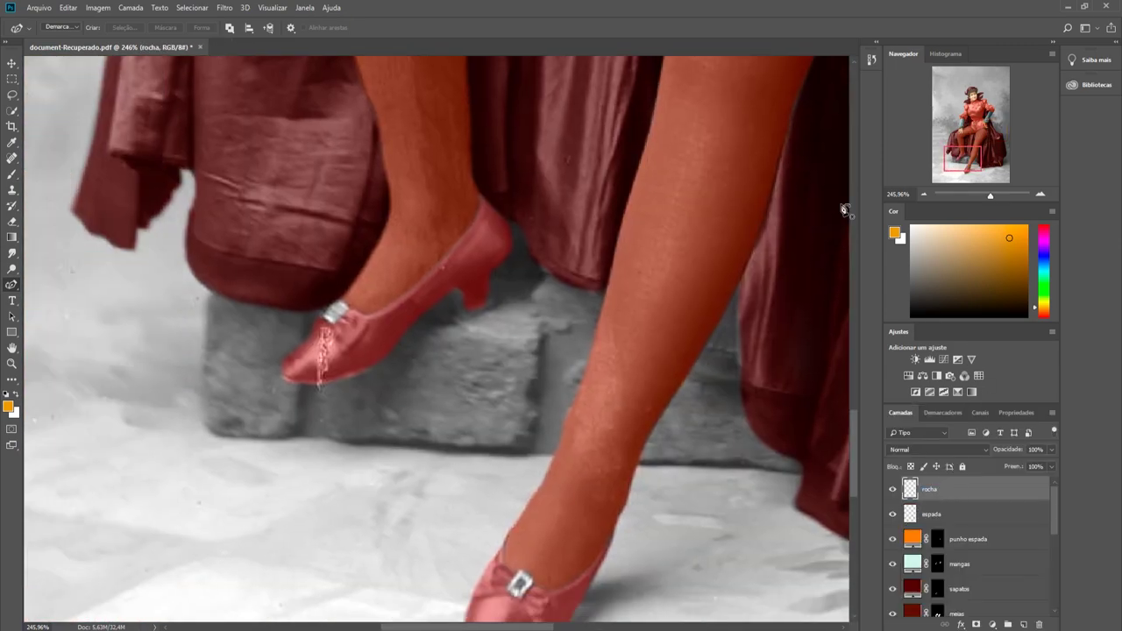
{"action": "left_click", "coordinate": [208, 290]}
{"action": "left_click", "coordinate": [206, 320]}
{"action": "left_click", "coordinate": [202, 360]}
{"action": "left_click", "coordinate": [200, 405]}
{"action": "left_click", "coordinate": [209, 428]}
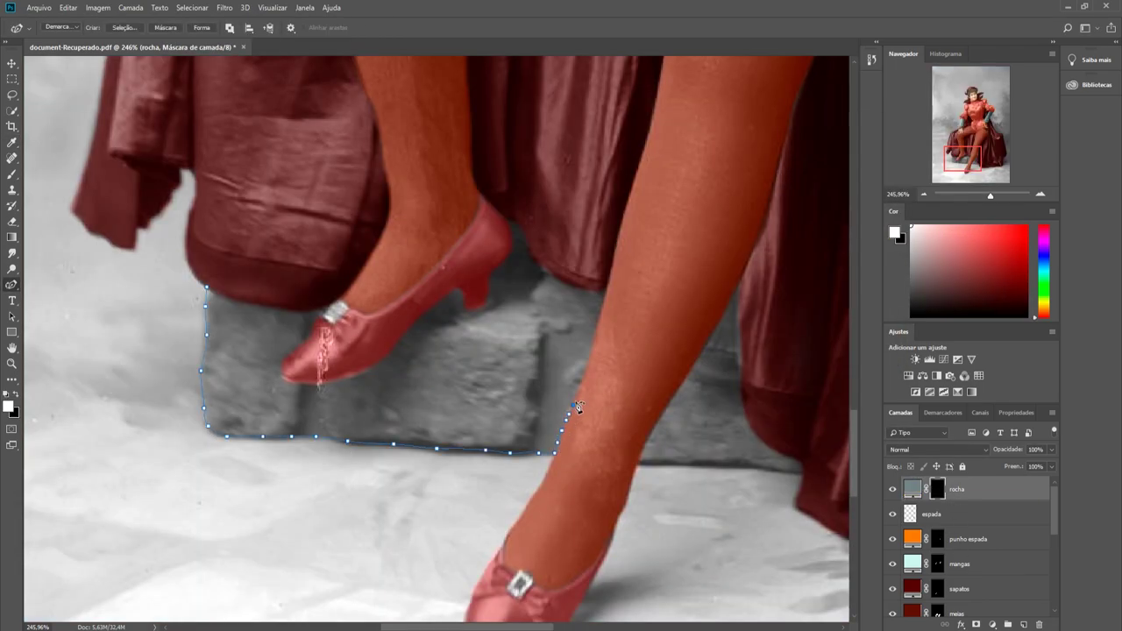
{"action": "mouse_move", "coordinate": [601, 321]}
{"action": "left_mouse_down"}
{"action": "mouse_move", "coordinate": [531, 248]}
{"action": "mouse_move", "coordinate": [493, 282]}
{"action": "left_mouse_up"}
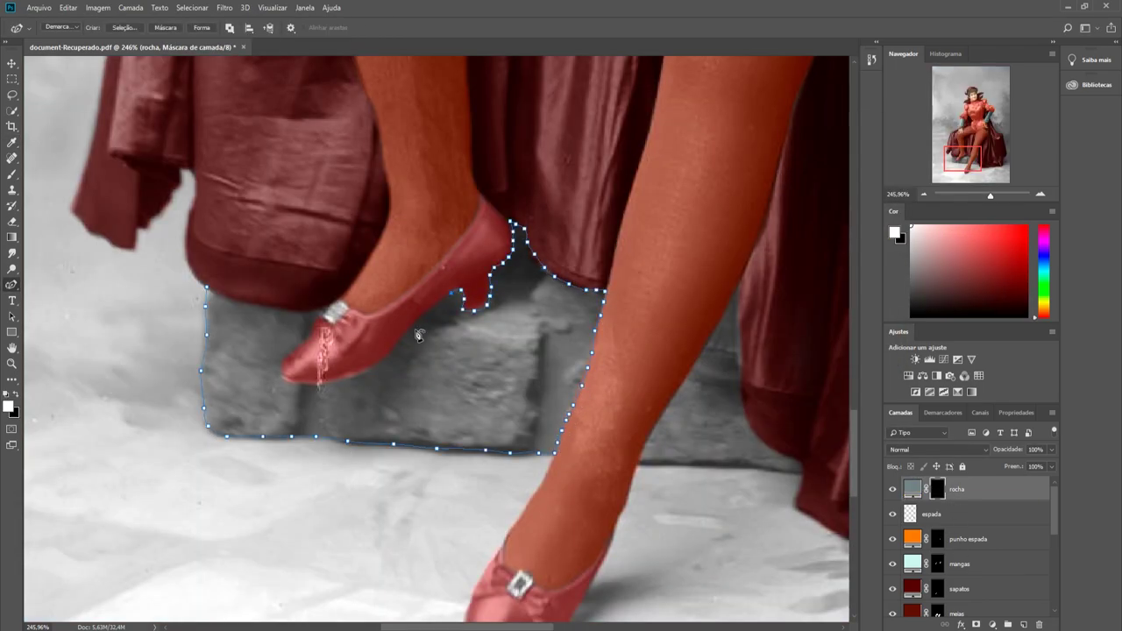
{"action": "left_click", "coordinate": [304, 349]}
{"action": "left_click", "coordinate": [125, 28]}
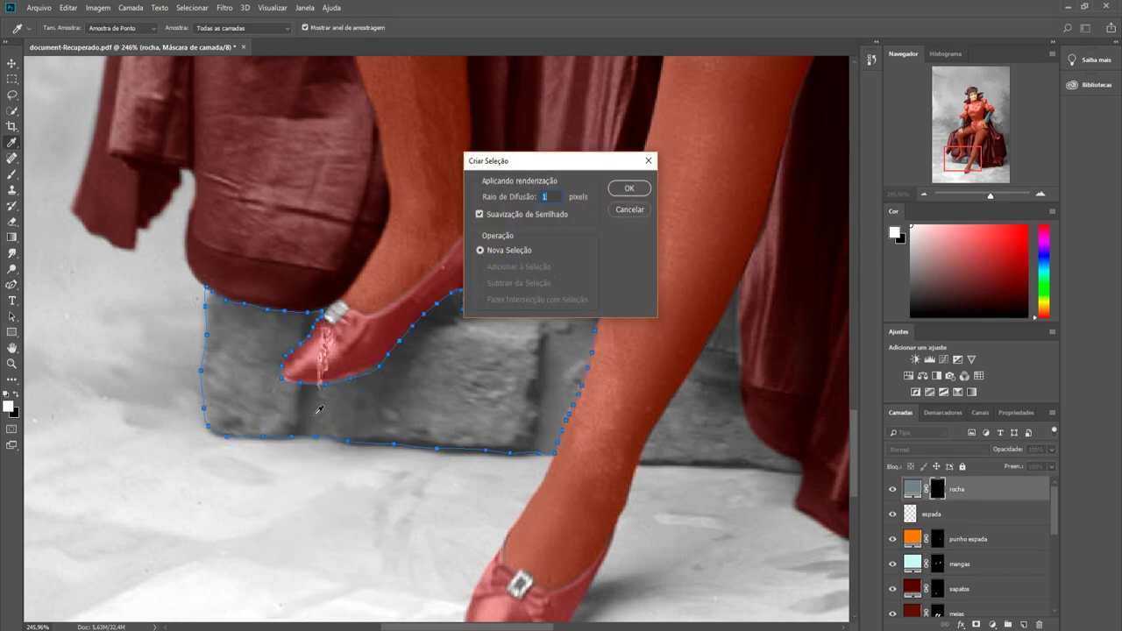
{"action": "key", "text": "Return"}
Step: Trace and fill the rock section right of the leg, setting the rocha layer to Color blend
{"action": "key", "text": "b"}
{"action": "key", "text": "p"}
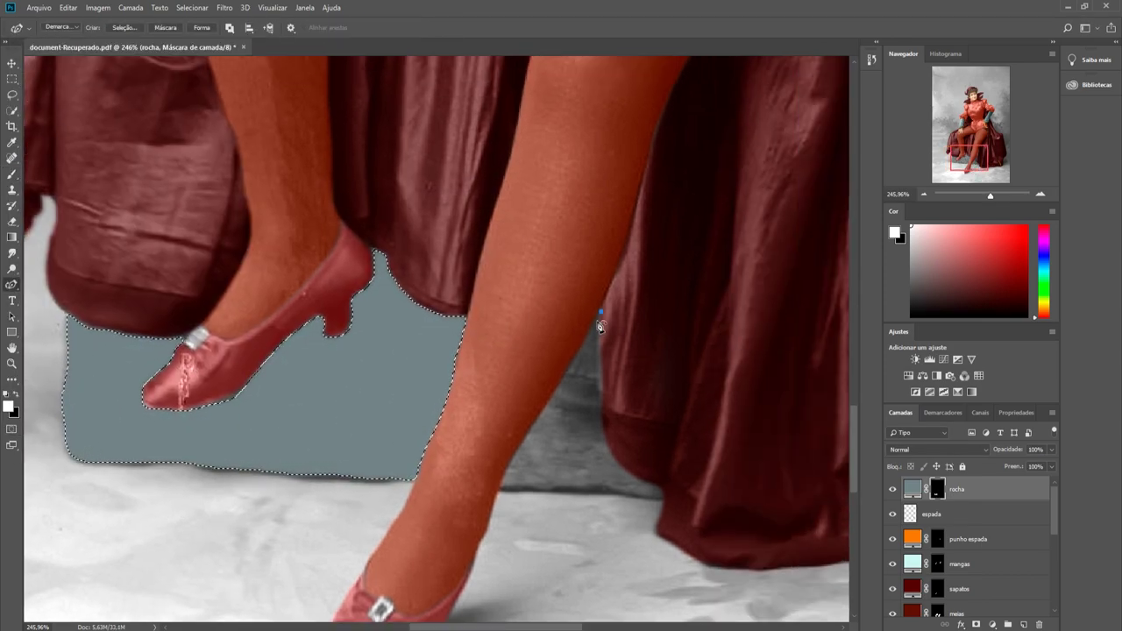
{"action": "mouse_move", "coordinate": [600, 311]}
{"action": "left_mouse_down"}
{"action": "mouse_move", "coordinate": [658, 506]}
{"action": "mouse_move", "coordinate": [601, 311]}
{"action": "left_mouse_up"}
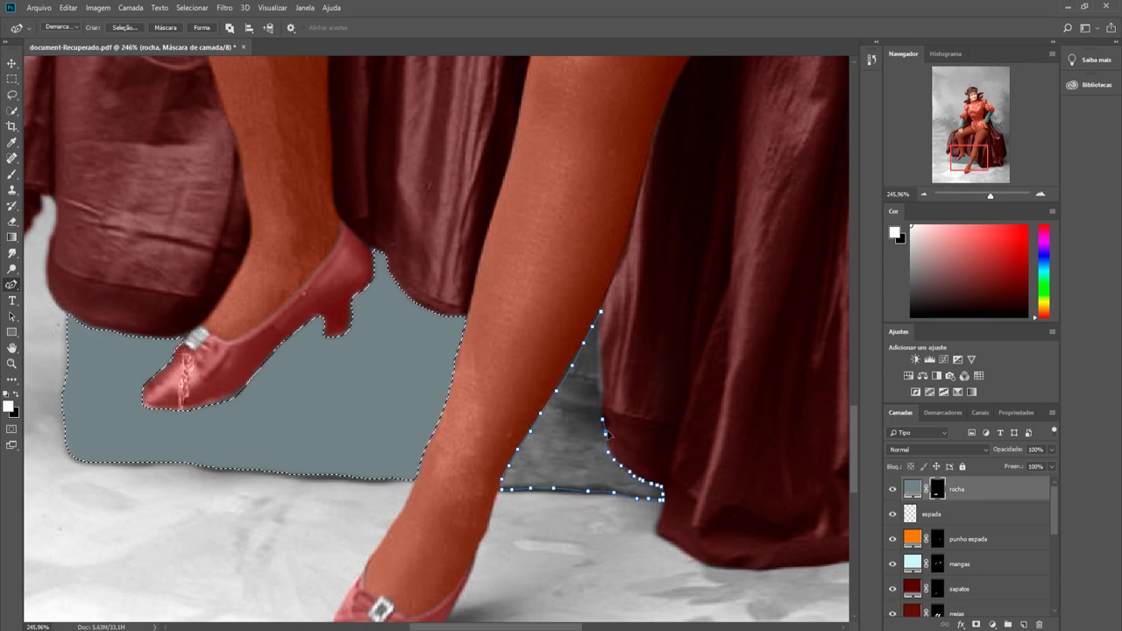
{"action": "right_click", "coordinate": [562, 215]}
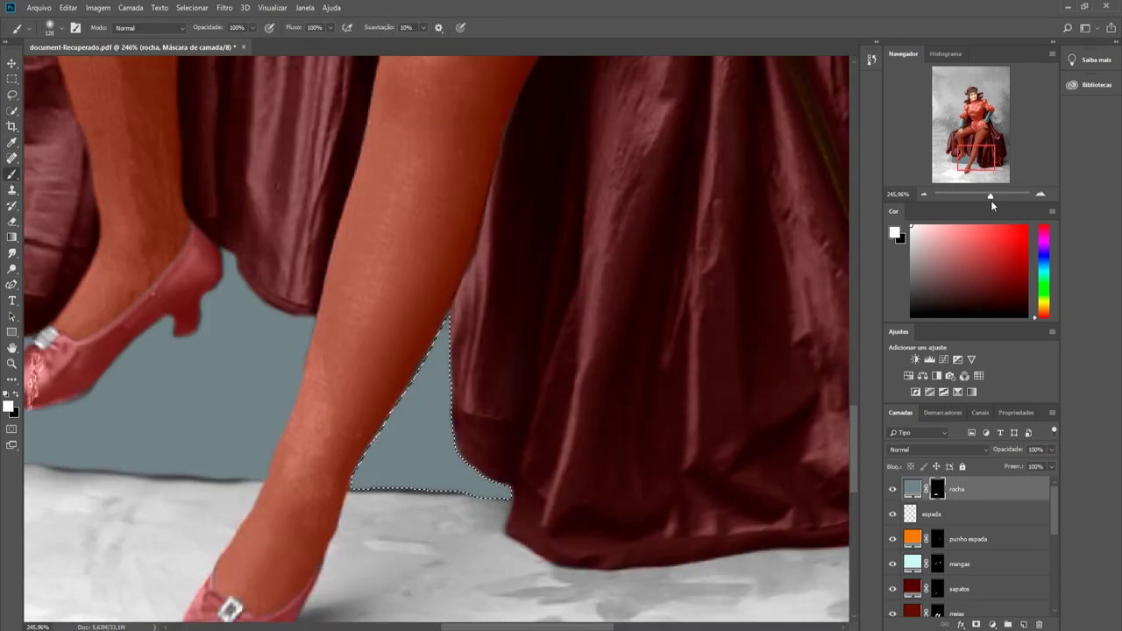
{"action": "key", "text": "ctrl+0"}
{"action": "key", "text": "m"}
{"action": "left_click", "coordinate": [938, 449]}
{"action": "left_click", "coordinate": [906, 423]}
{"action": "key", "text": "shift+alt+c"}
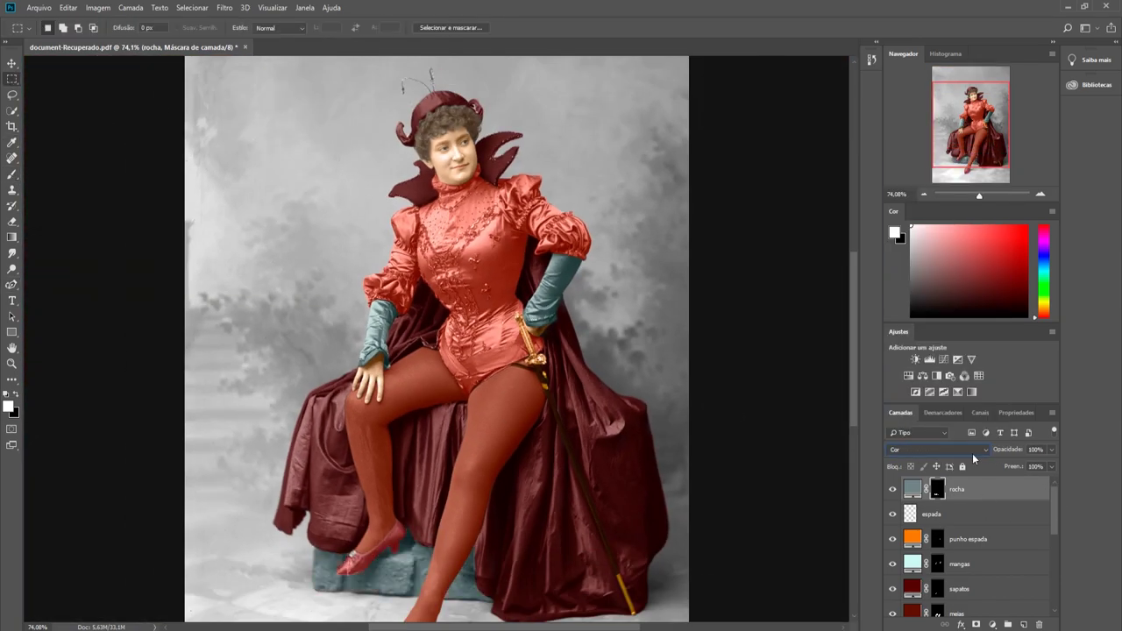
Step: Confirm the rock fill colour and rename the espada layer to 'espada + fivelas'
{"action": "double_click", "coordinate": [913, 489]}
{"action": "left_click", "coordinate": [841, 155]}
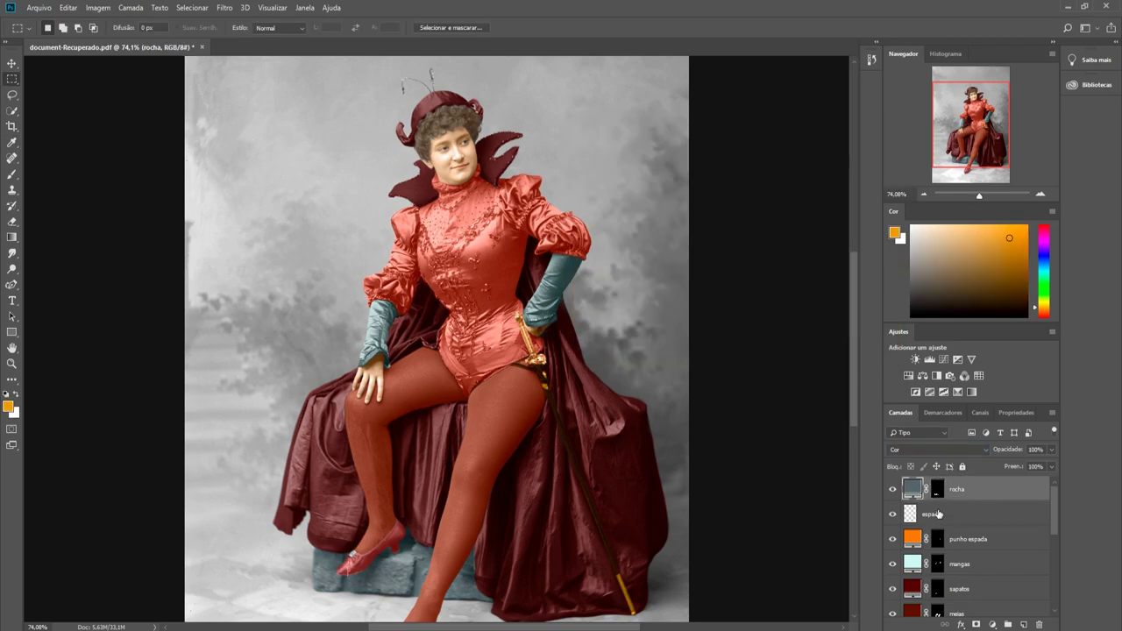
{"action": "left_click", "coordinate": [934, 514]}
{"action": "key", "text": "ctrl+plus"}
{"action": "key", "text": "ctrl+plus"}
{"action": "key", "text": "ctrl+plus"}
{"action": "double_click", "coordinate": [931, 513]}
{"action": "type", "text": "+ fivelas"}
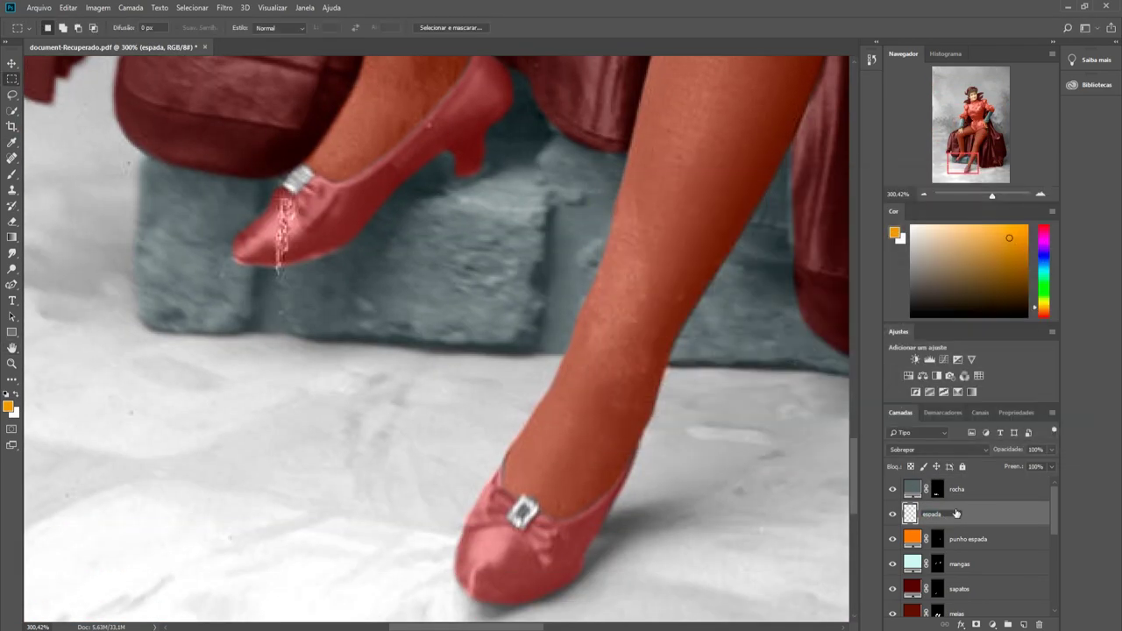
{"action": "key", "text": "Return"}
Step: Paint the shoe buckles gold with a tiny brush
{"action": "key", "text": "b"}
{"action": "left_click", "coordinate": [35, 27]}
{"action": "double_click", "coordinate": [65, 69]}
{"action": "left_click", "coordinate": [35, 27]}
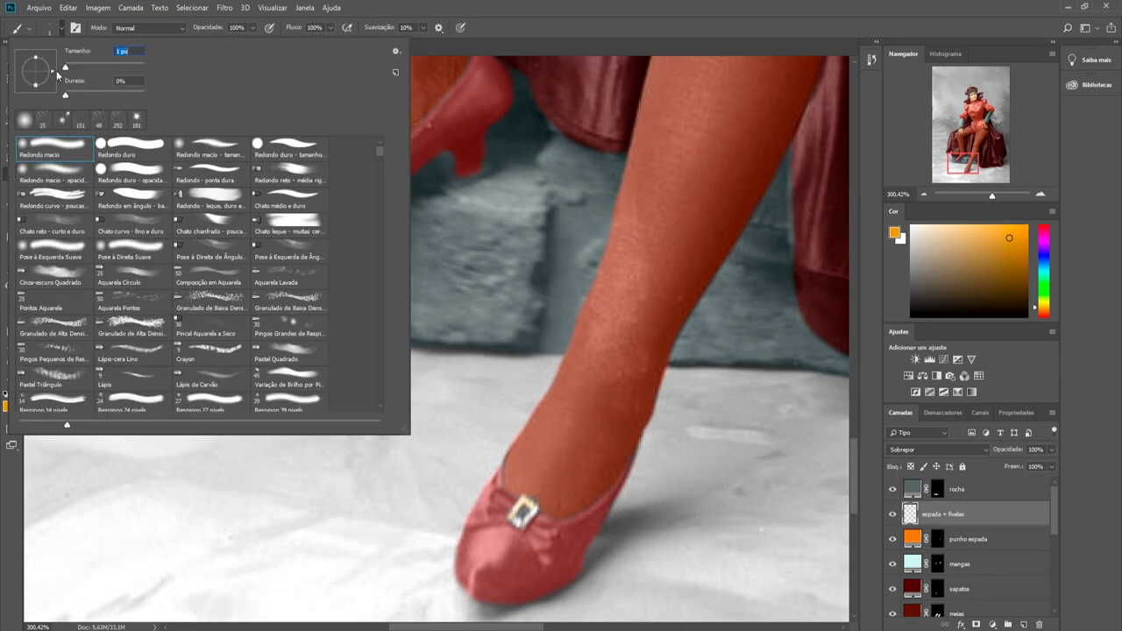
{"action": "left_click", "coordinate": [527, 519]}
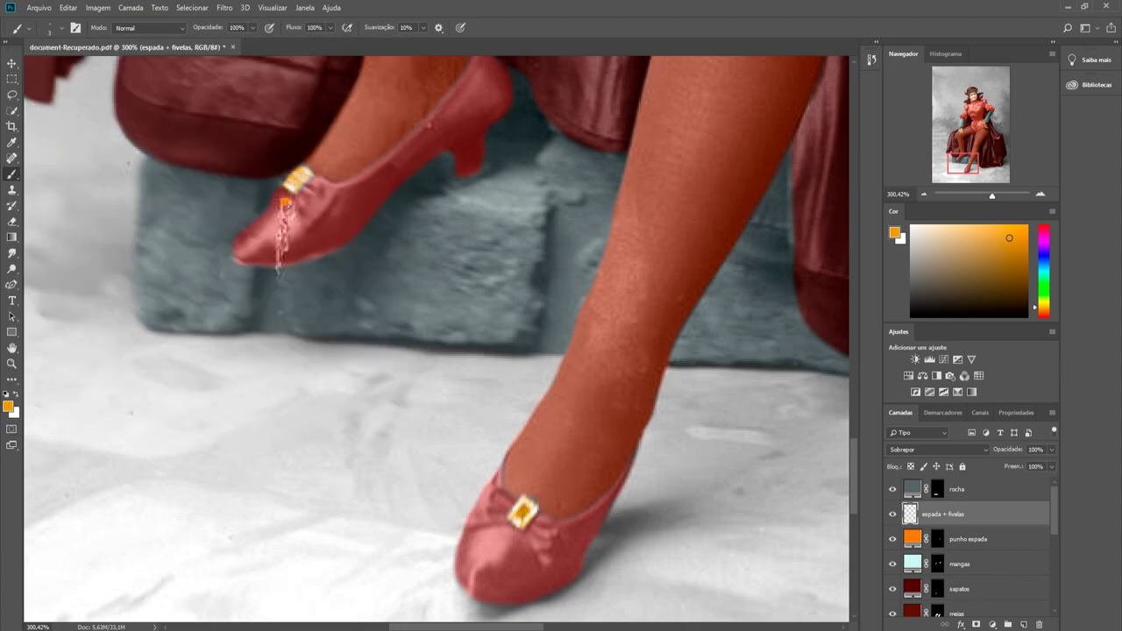
{"action": "key", "text": "ctrl+0"}
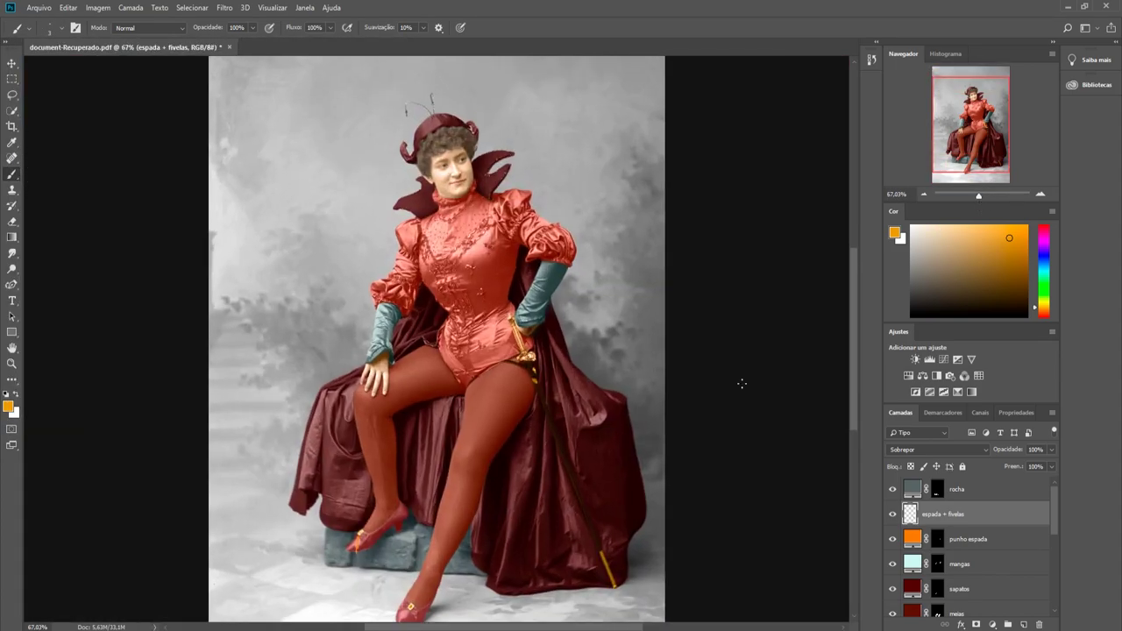
{"action": "scroll", "coordinate": [742, 383], "scroll_direction": "up", "scroll_amount": 5}
Step: Paint both antennae dark red using the default colours
{"action": "key", "text": "d"}
{"action": "left_click_drag", "start_coordinate": [208, 175], "coordinate": [219, 116]}
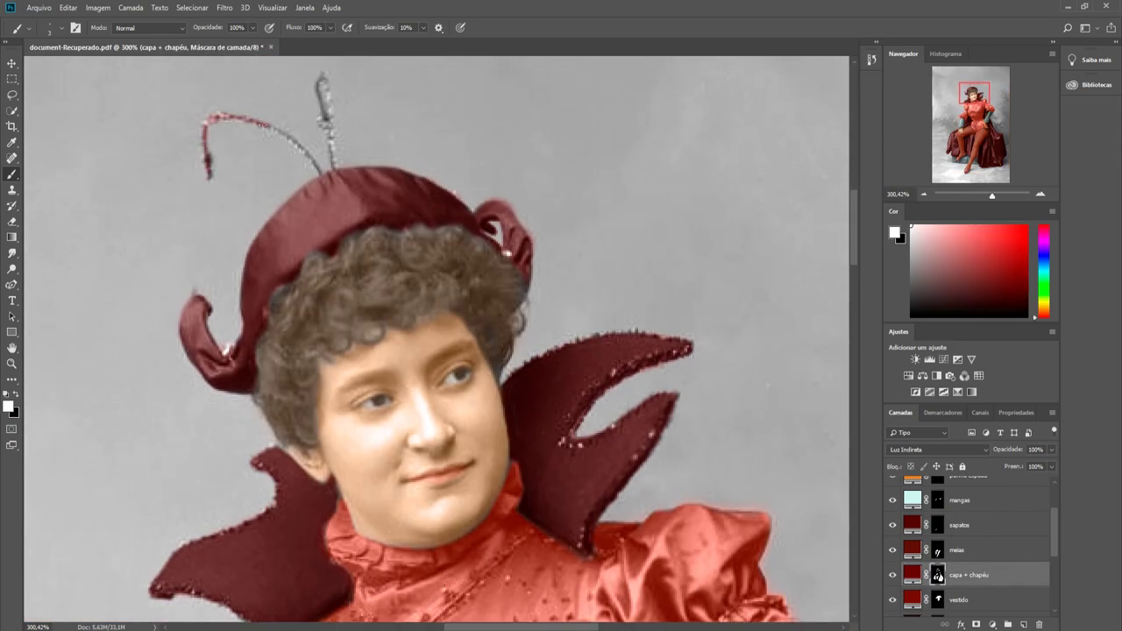
{"action": "left_click_drag", "start_coordinate": [322, 87], "coordinate": [333, 167]}
{"action": "scroll", "coordinate": [333, 167], "scroll_direction": "down", "scroll_amount": 4}
{"action": "scroll", "coordinate": [366, 184], "scroll_direction": "up", "scroll_amount": 2}
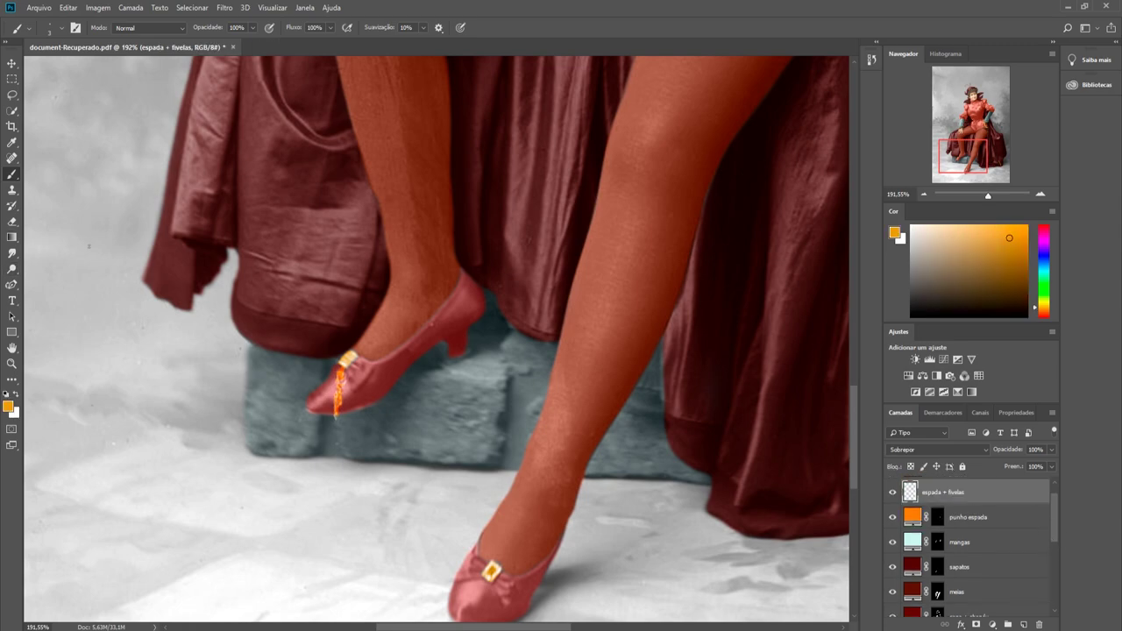
Step: Erase the stray orange paint and spot-heal the scratch on the shoe toe on Plano de Fundo copiar
{"action": "key", "text": "e"}
{"action": "scroll", "coordinate": [964, 543], "scroll_direction": "down", "scroll_amount": 5}
{"action": "left_click", "coordinate": [951, 580]}
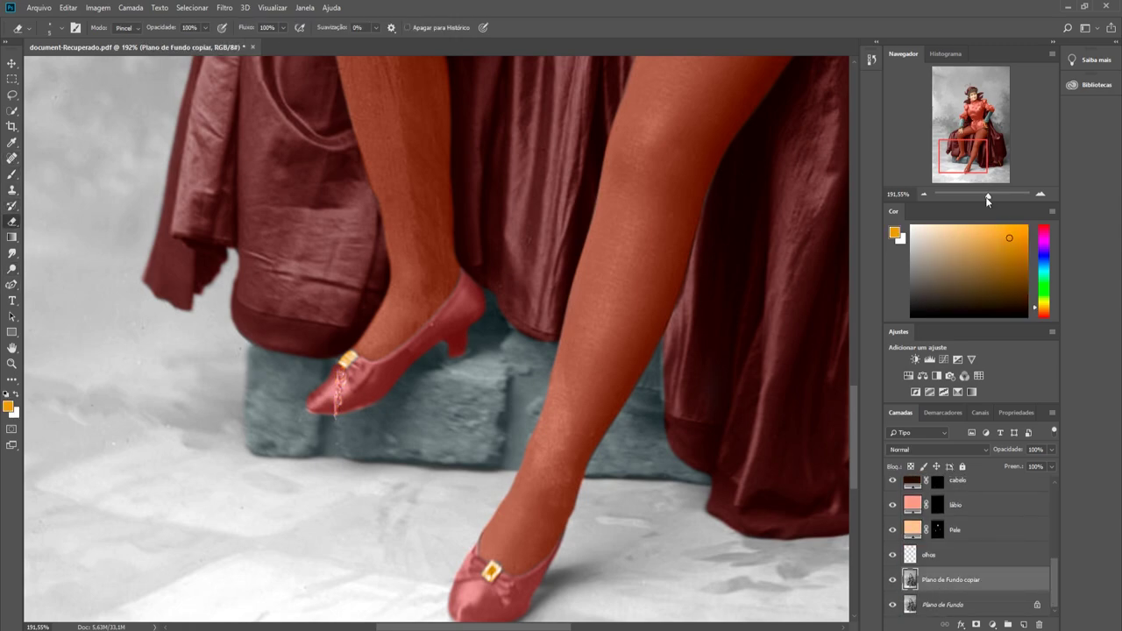
{"action": "key", "text": "j"}
{"action": "scroll", "coordinate": [227, 450], "scroll_direction": "up", "scroll_amount": 4}
{"action": "left_click_drag", "start_coordinate": [227, 450], "coordinate": [223, 498]}
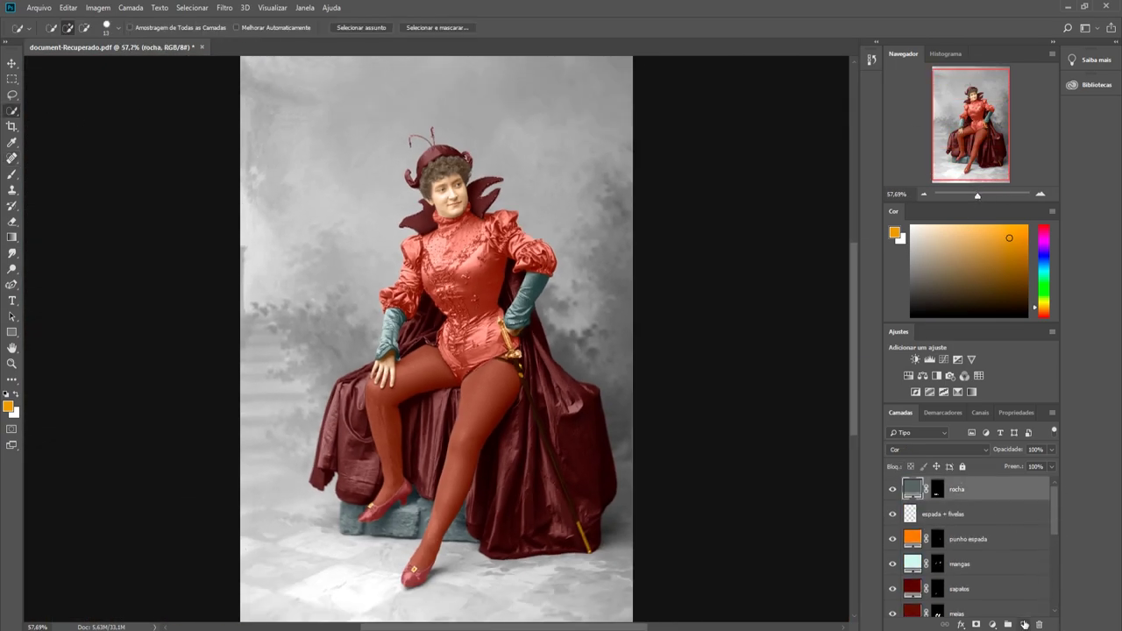
Step: Add a new empty layer above rocha and select the Freeform Pen tool
{"action": "left_click", "coordinate": [1025, 623]}
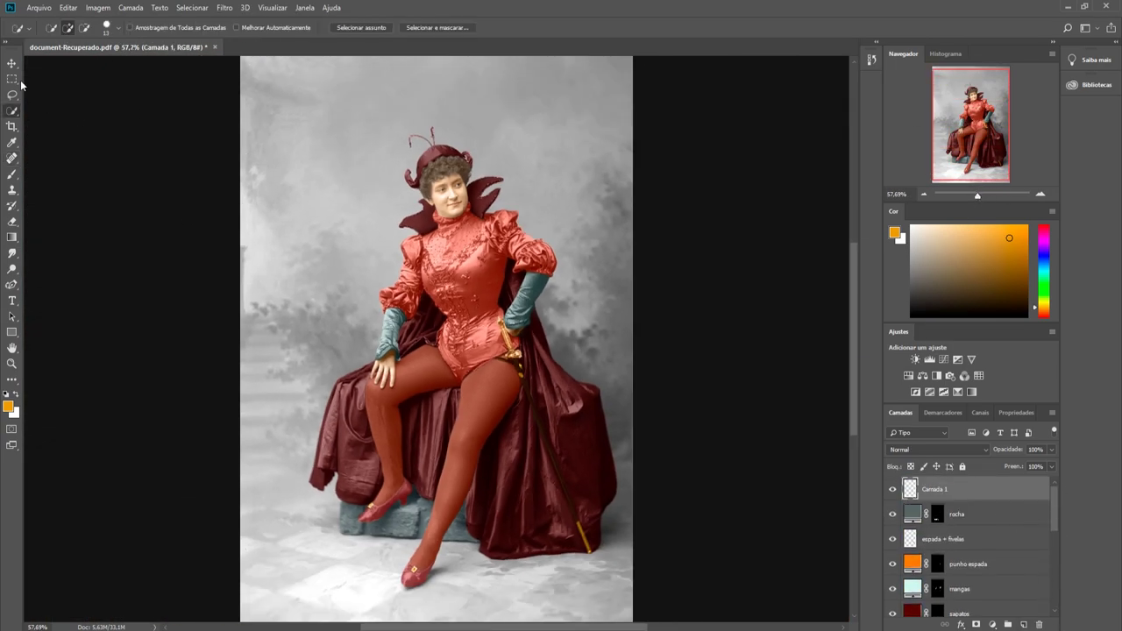
{"action": "right_click", "coordinate": [12, 111]}
{"action": "left_click", "coordinate": [79, 122]}
{"action": "key", "text": "alt+comma"}
{"action": "right_click", "coordinate": [12, 110]}
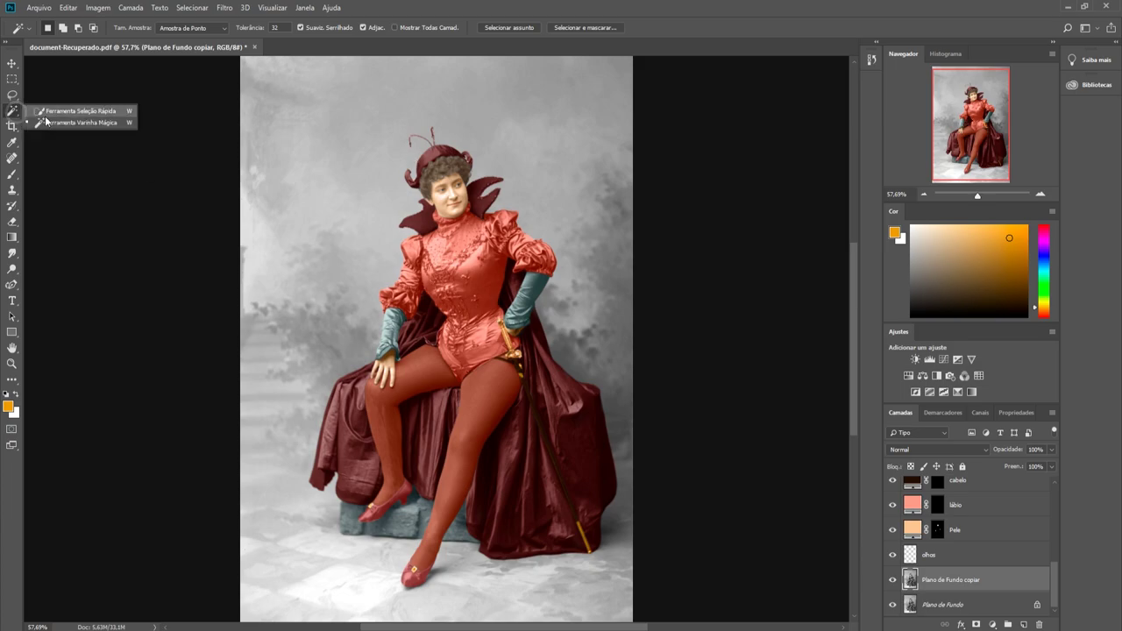
{"action": "left_click", "coordinate": [46, 121]}
Step: Start the figure outline at the antenna and trace down the sleeve and cuff
{"action": "scroll", "coordinate": [447, 316], "scroll_direction": "up", "scroll_amount": 5, "text": "alt"}
{"action": "scroll", "coordinate": [368, 279], "scroll_direction": "up", "scroll_amount": 5}
{"action": "key", "text": "p"}
{"action": "scroll", "coordinate": [367, 278], "scroll_direction": "up", "scroll_amount": 2, "text": "alt"}
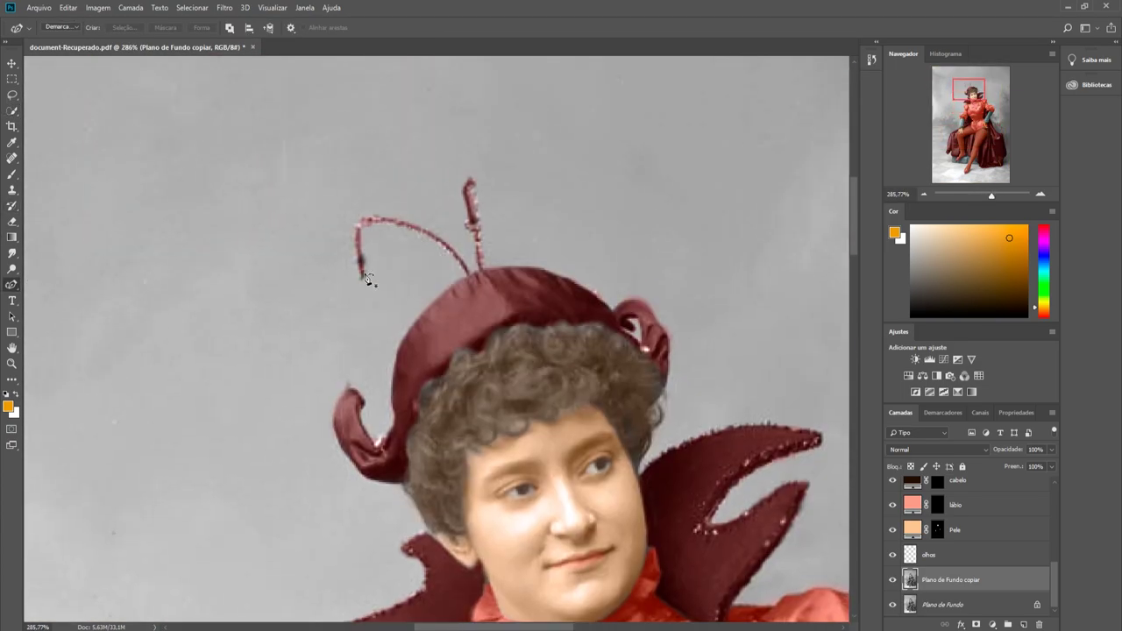
{"action": "left_click", "coordinate": [366, 274]}
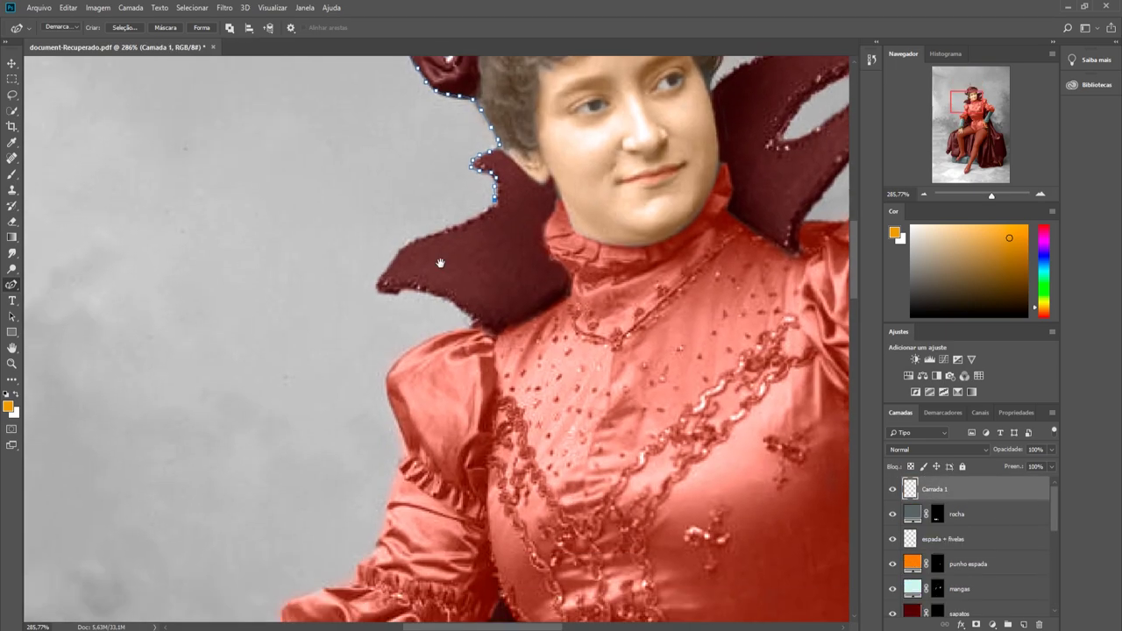
{"action": "right_click", "coordinate": [449, 170]}
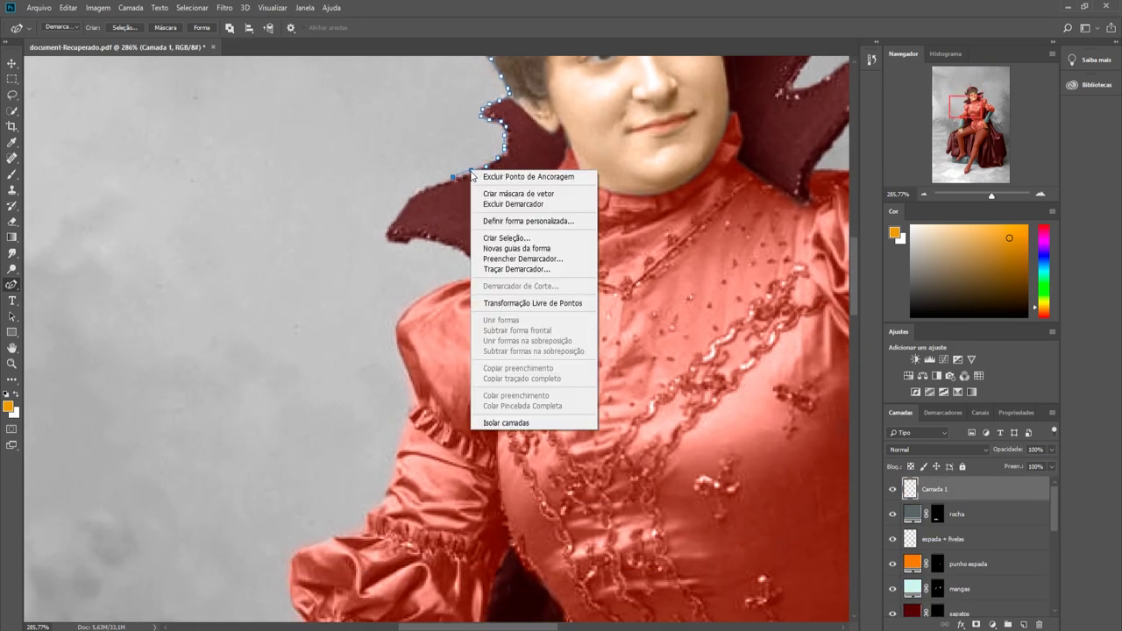
{"action": "key", "text": "Escape"}
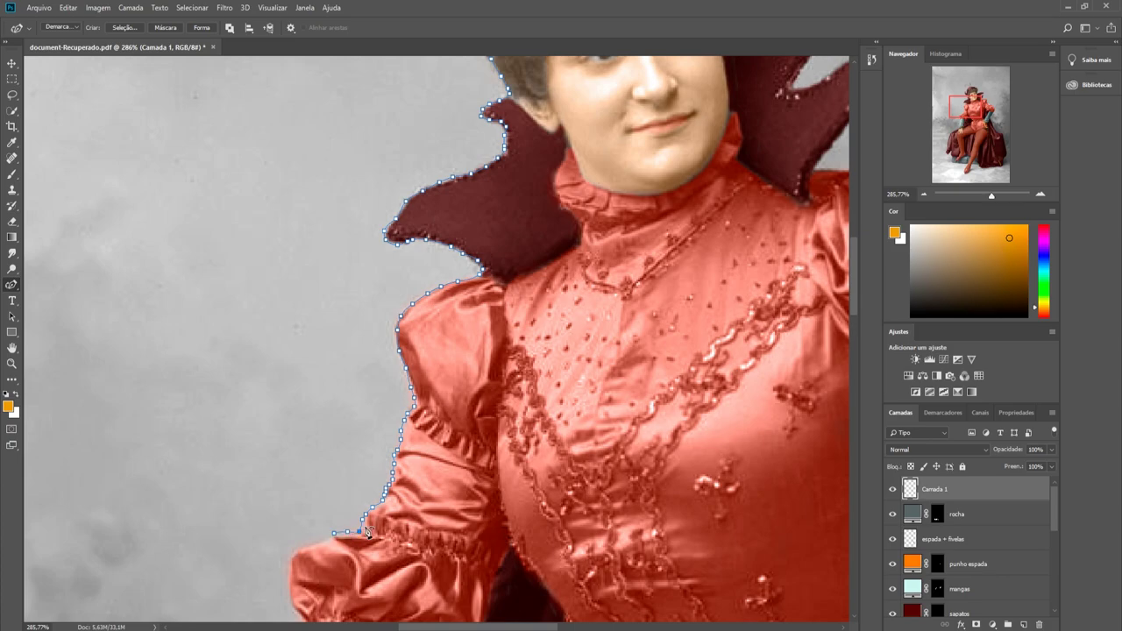
{"action": "left_click_drag", "start_coordinate": [368, 535], "coordinate": [486, 386]}
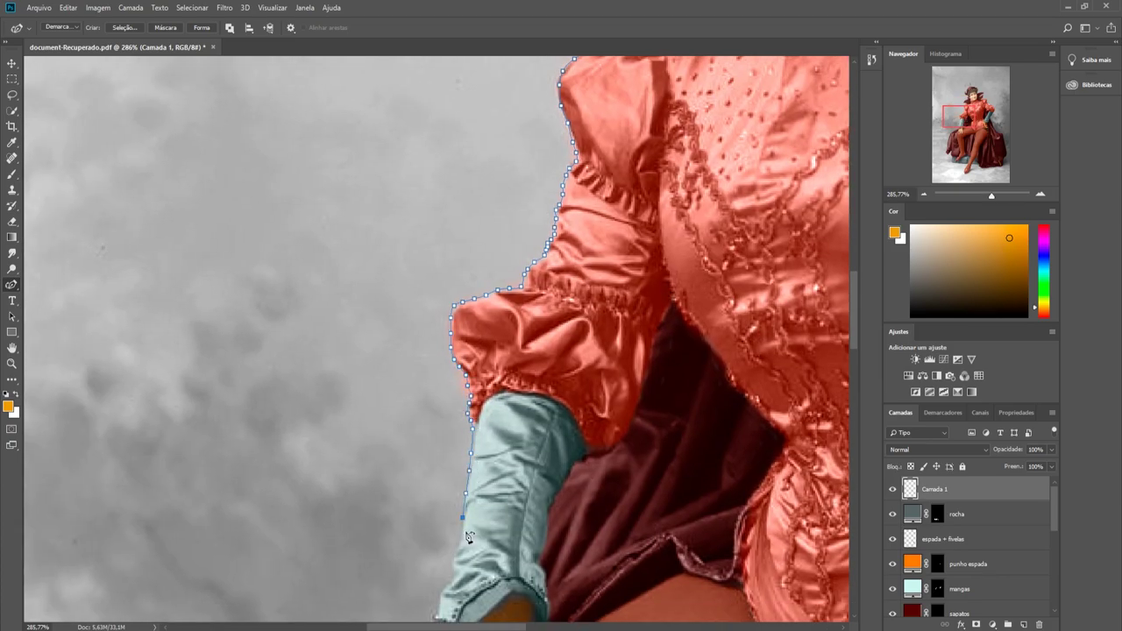
Step: Continue the outline around the figure down to the shoes and back to the start
{"action": "scroll", "coordinate": [422, 509], "scroll_direction": "down", "scroll_amount": 5}
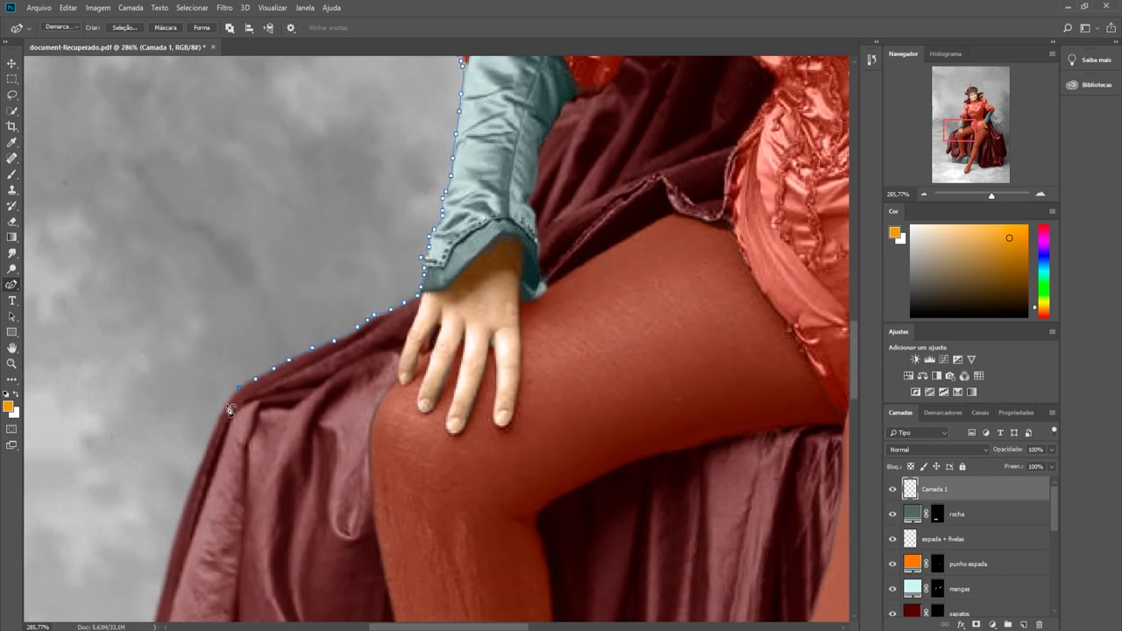
{"action": "scroll", "coordinate": [229, 410], "scroll_direction": "down", "scroll_amount": 2}
{"action": "scroll", "coordinate": [263, 403], "scroll_direction": "down", "scroll_amount": 2}
{"action": "scroll", "coordinate": [263, 612], "scroll_direction": "down", "scroll_amount": 3}
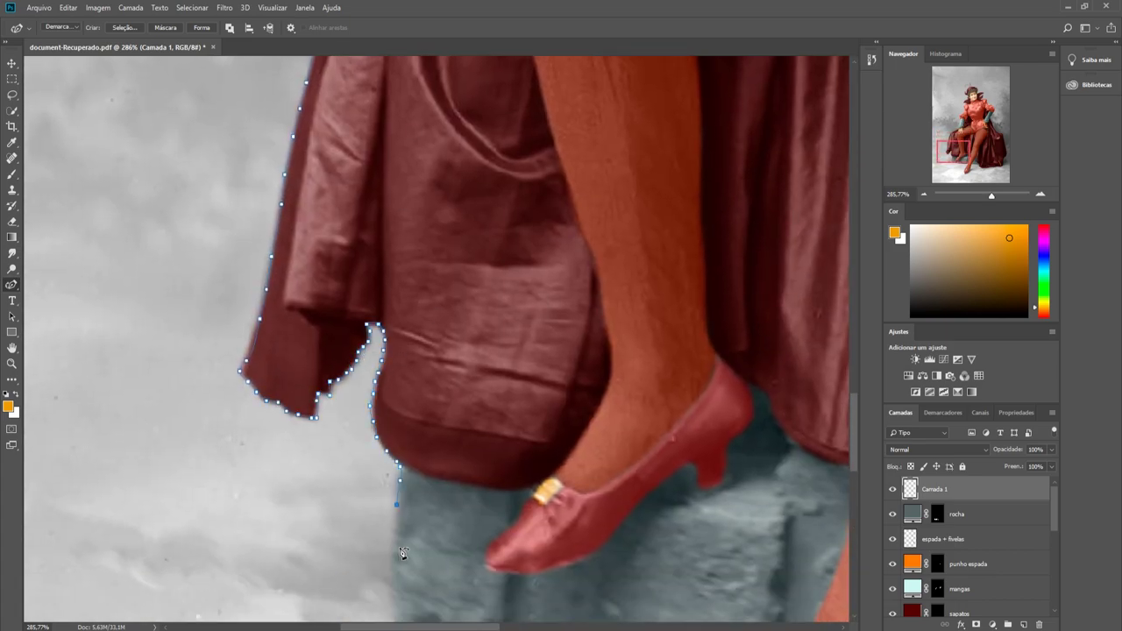
{"action": "scroll", "coordinate": [402, 553], "scroll_direction": "down", "scroll_amount": 3}
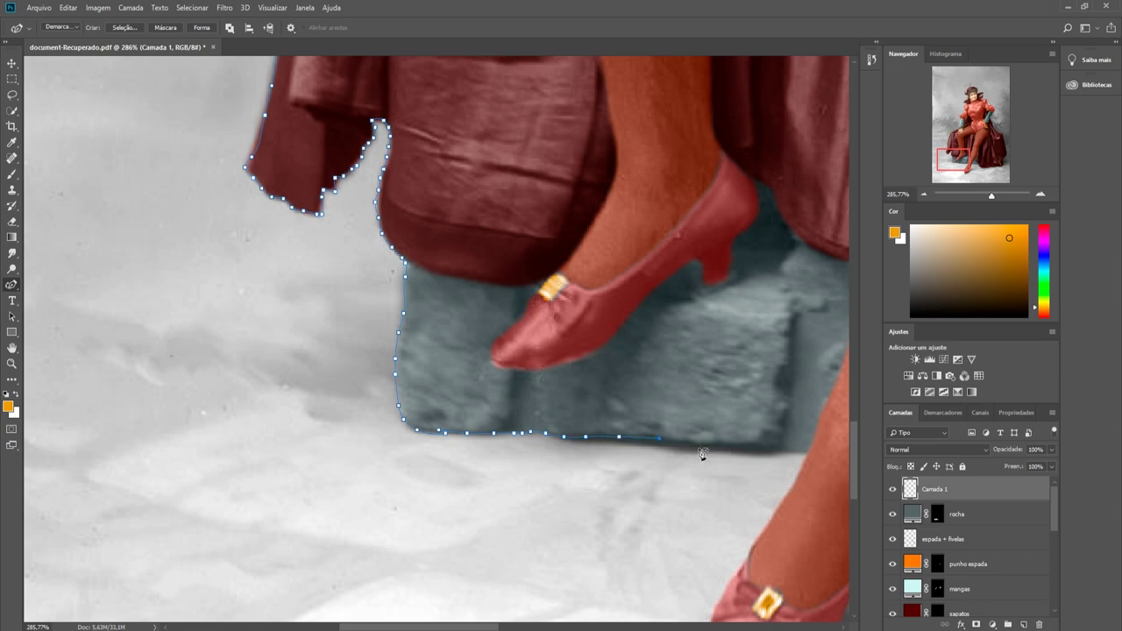
{"action": "scroll", "coordinate": [801, 463], "scroll_direction": "down", "scroll_amount": 4}
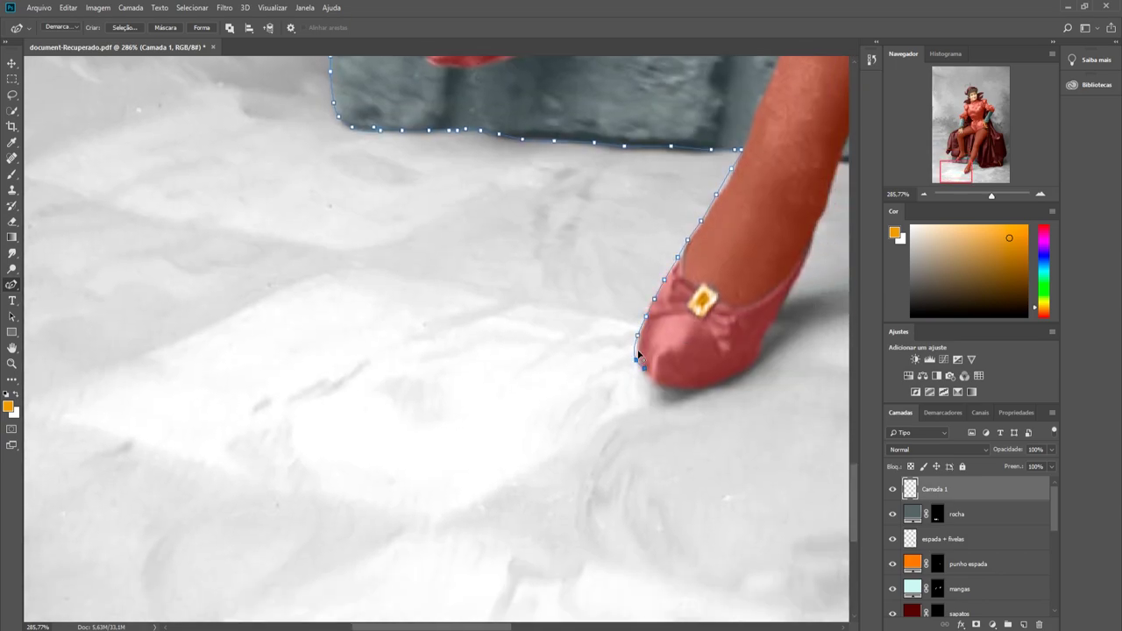
{"action": "scroll", "coordinate": [753, 370], "scroll_direction": "right", "scroll_amount": 5}
{"action": "scroll", "coordinate": [752, 370], "scroll_direction": "up", "scroll_amount": 1}
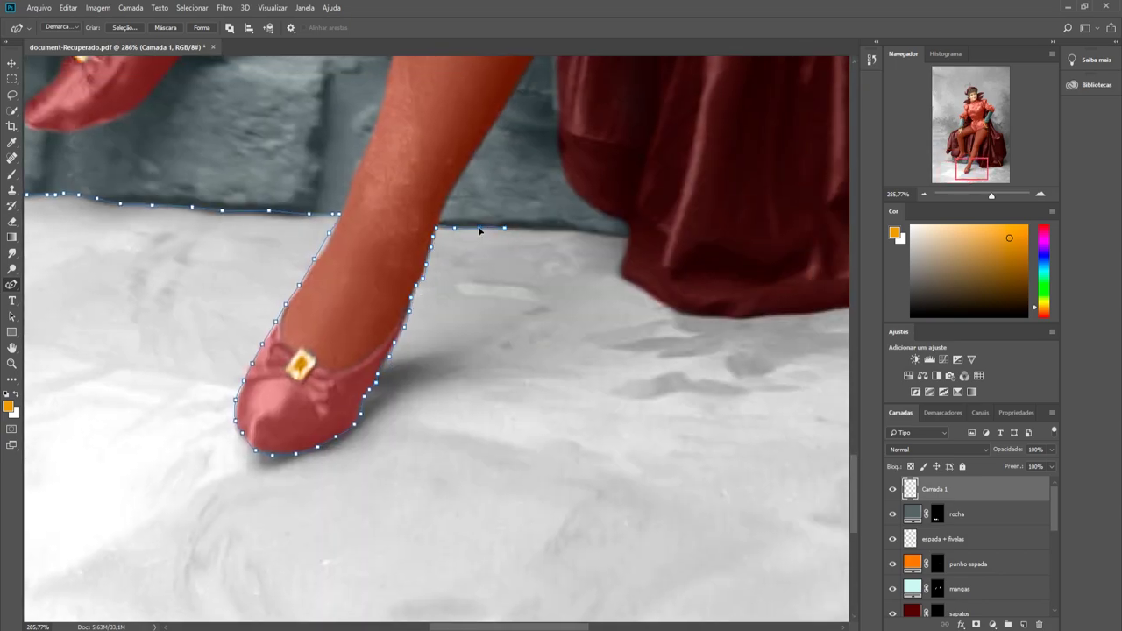
{"action": "scroll", "coordinate": [781, 321], "scroll_direction": "right", "scroll_amount": 6}
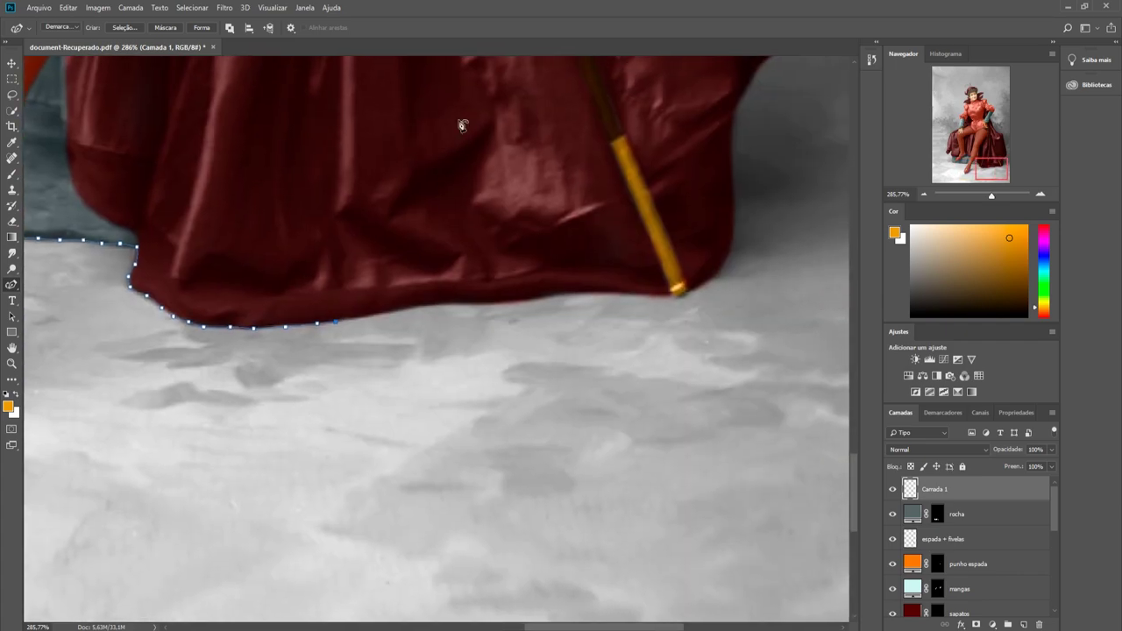
{"action": "scroll", "coordinate": [646, 230], "scroll_direction": "up", "scroll_amount": 3}
{"action": "scroll", "coordinate": [646, 230], "scroll_direction": "left", "scroll_amount": 2}
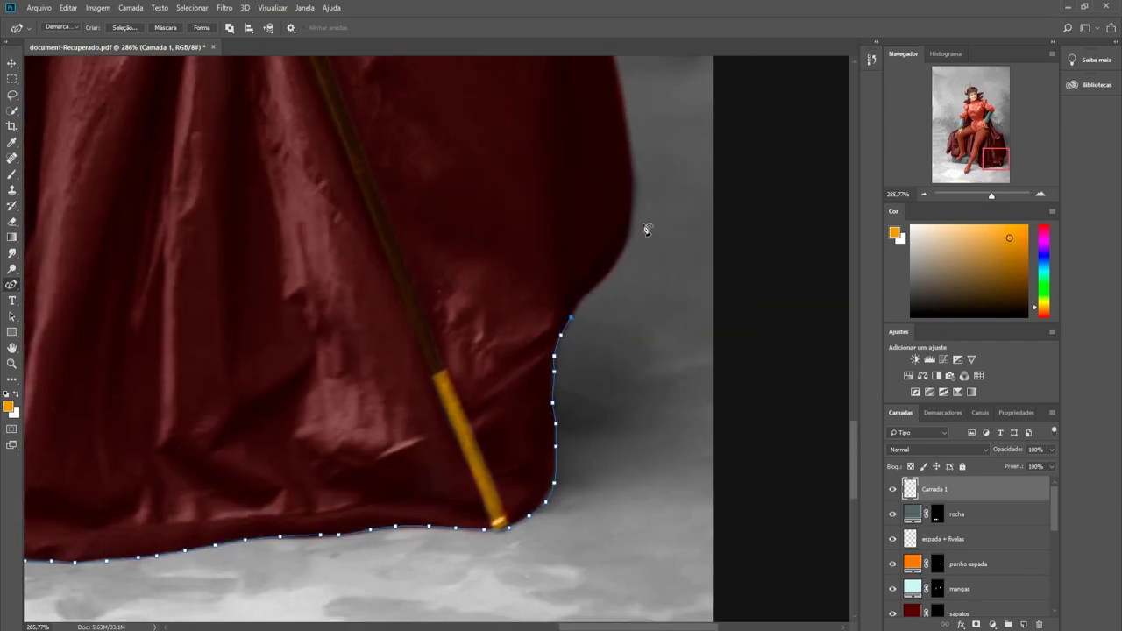
{"action": "scroll", "coordinate": [639, 214], "scroll_direction": "up", "scroll_amount": 3}
{"action": "scroll", "coordinate": [565, 74], "scroll_direction": "up", "scroll_amount": 4}
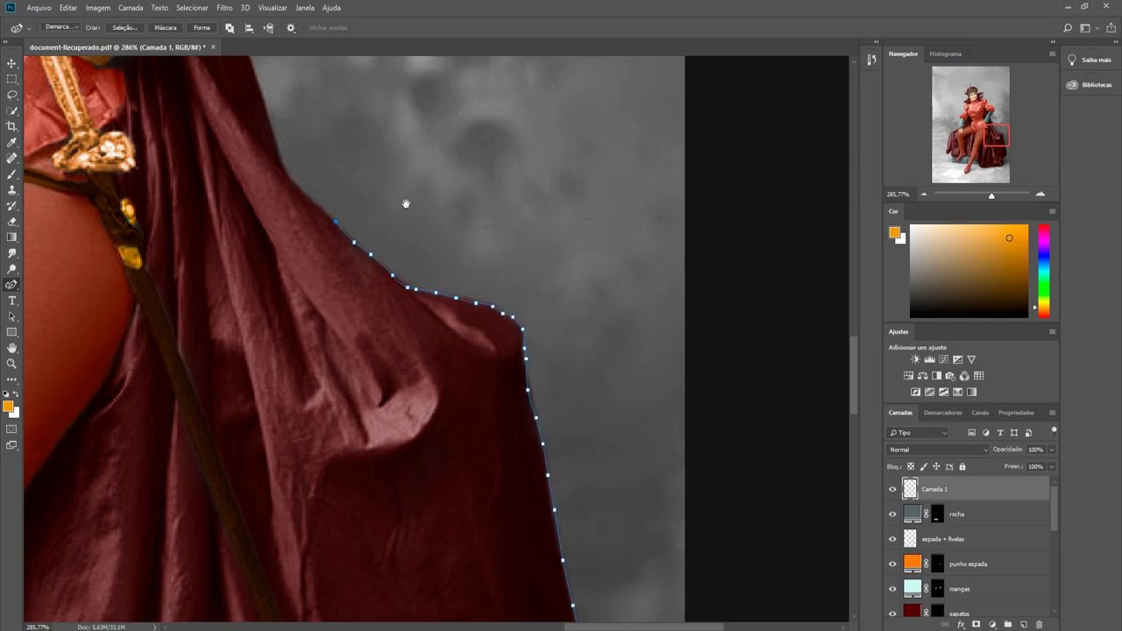
{"action": "scroll", "coordinate": [403, 203], "scroll_direction": "up", "scroll_amount": 3}
{"action": "scroll", "coordinate": [403, 203], "scroll_direction": "left", "scroll_amount": 1}
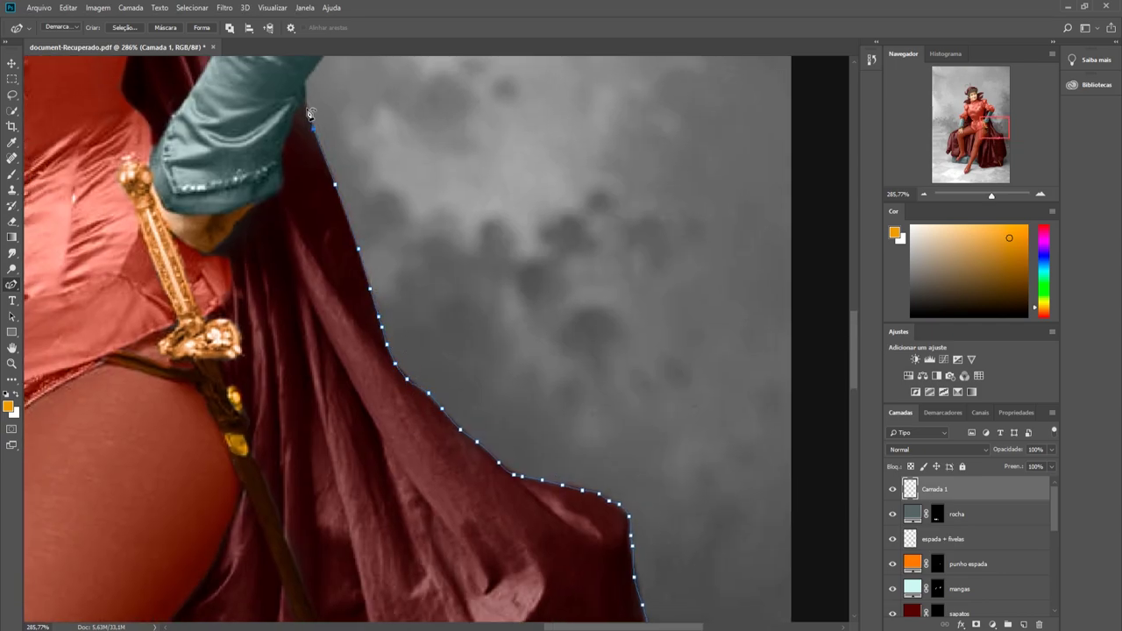
{"action": "scroll", "coordinate": [403, 138], "scroll_direction": "up", "scroll_amount": 3}
{"action": "scroll", "coordinate": [403, 138], "scroll_direction": "right", "scroll_amount": 1}
{"action": "scroll", "coordinate": [367, 169], "scroll_direction": "up", "scroll_amount": 4}
{"action": "scroll", "coordinate": [367, 169], "scroll_direction": "left", "scroll_amount": 1}
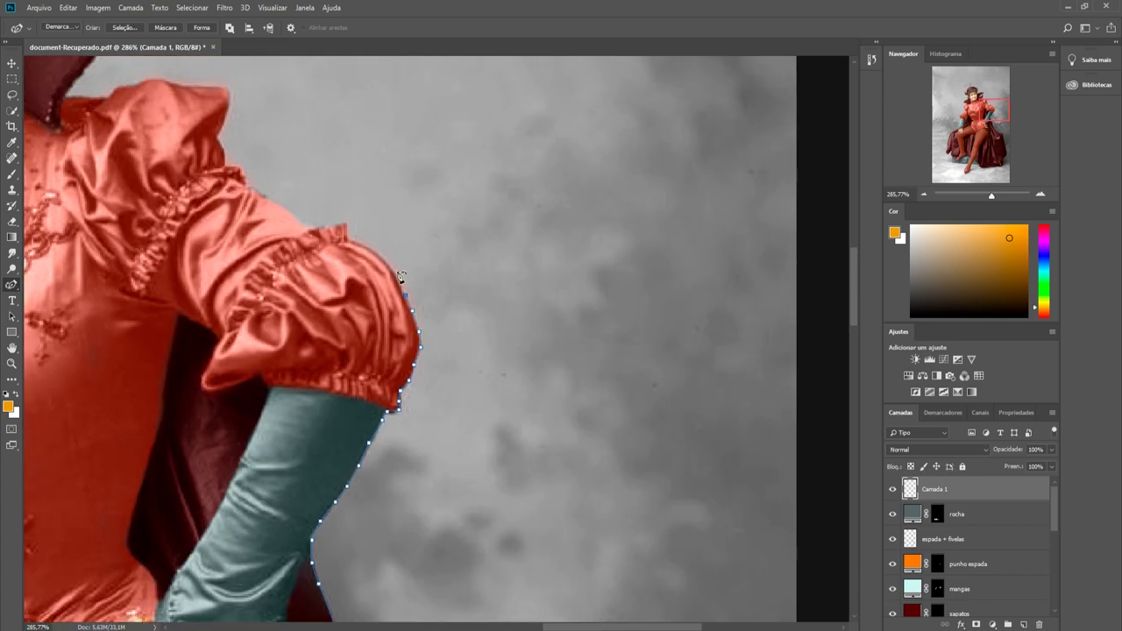
{"action": "scroll", "coordinate": [335, 230], "scroll_direction": "up", "scroll_amount": 2}
{"action": "scroll", "coordinate": [335, 230], "scroll_direction": "left", "scroll_amount": 1}
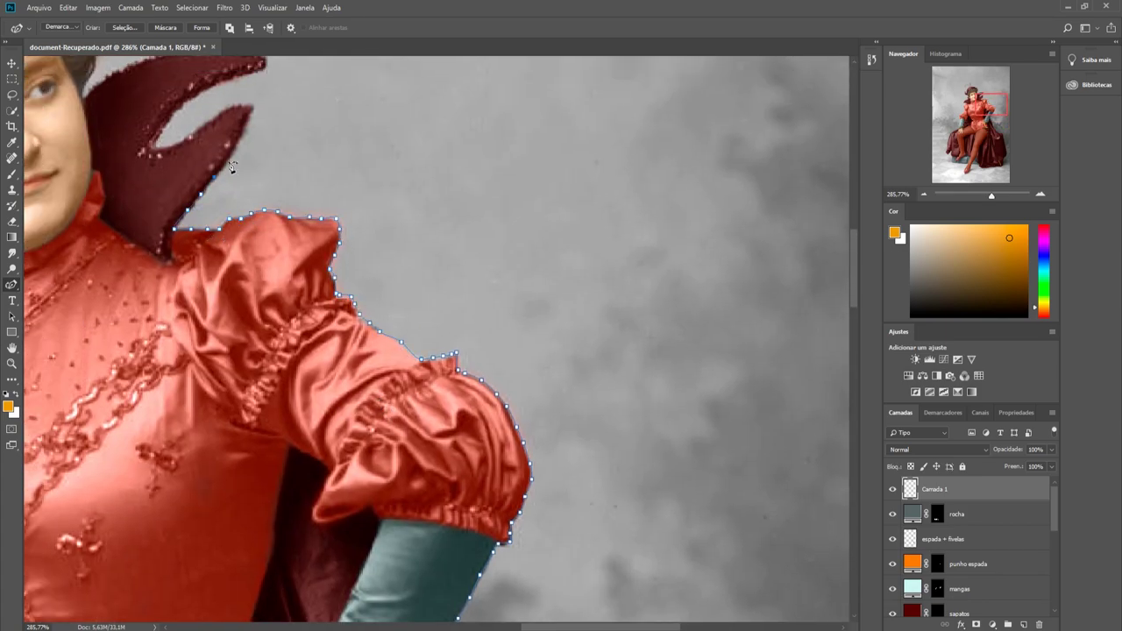
{"action": "scroll", "coordinate": [295, 127], "scroll_direction": "up", "scroll_amount": 4}
{"action": "scroll", "coordinate": [296, 127], "scroll_direction": "left", "scroll_amount": 2}
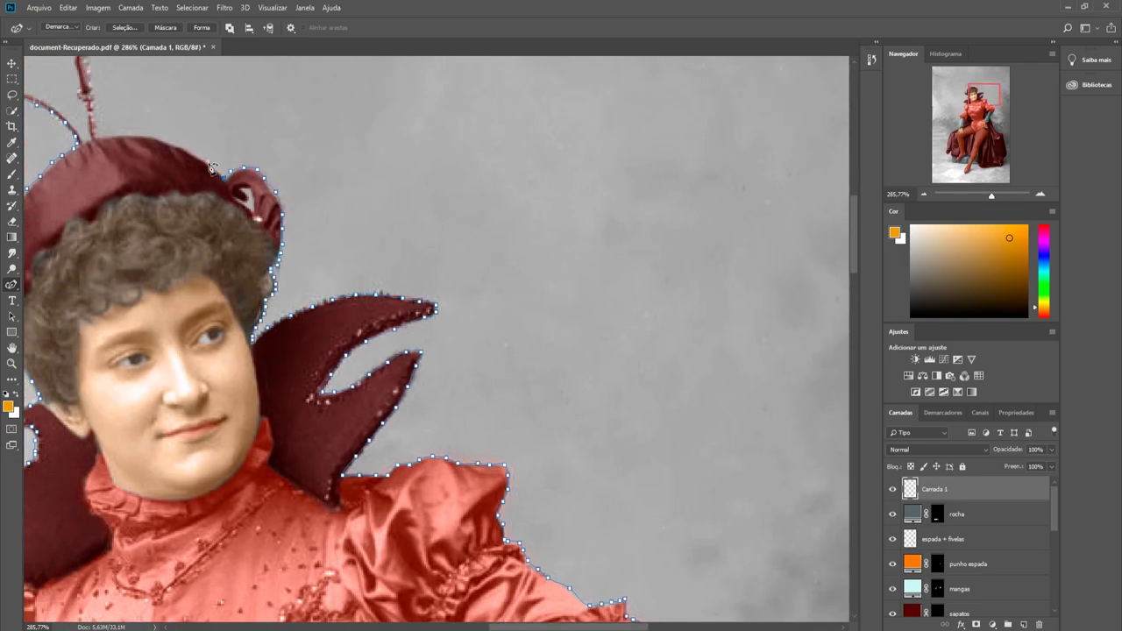
{"action": "scroll", "coordinate": [162, 145], "scroll_direction": "up", "scroll_amount": 1}
{"action": "scroll", "coordinate": [112, 151], "scroll_direction": "up", "scroll_amount": 3}
{"action": "scroll", "coordinate": [113, 150], "scroll_direction": "left", "scroll_amount": 1}
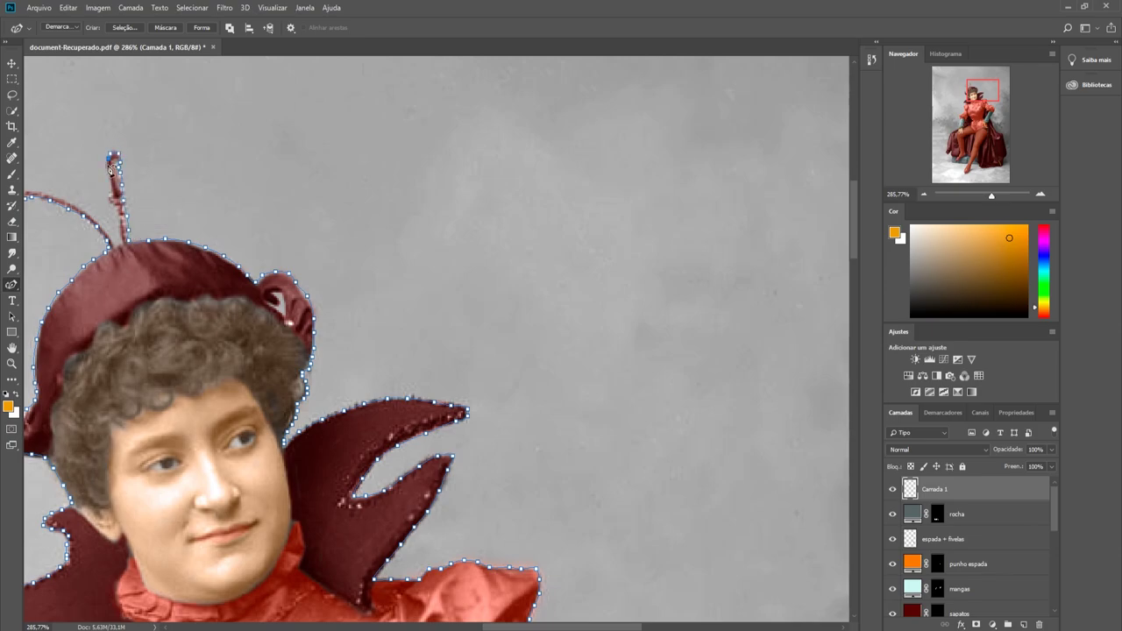
{"action": "left_click_drag", "start_coordinate": [141, 214], "coordinate": [326, 239]}
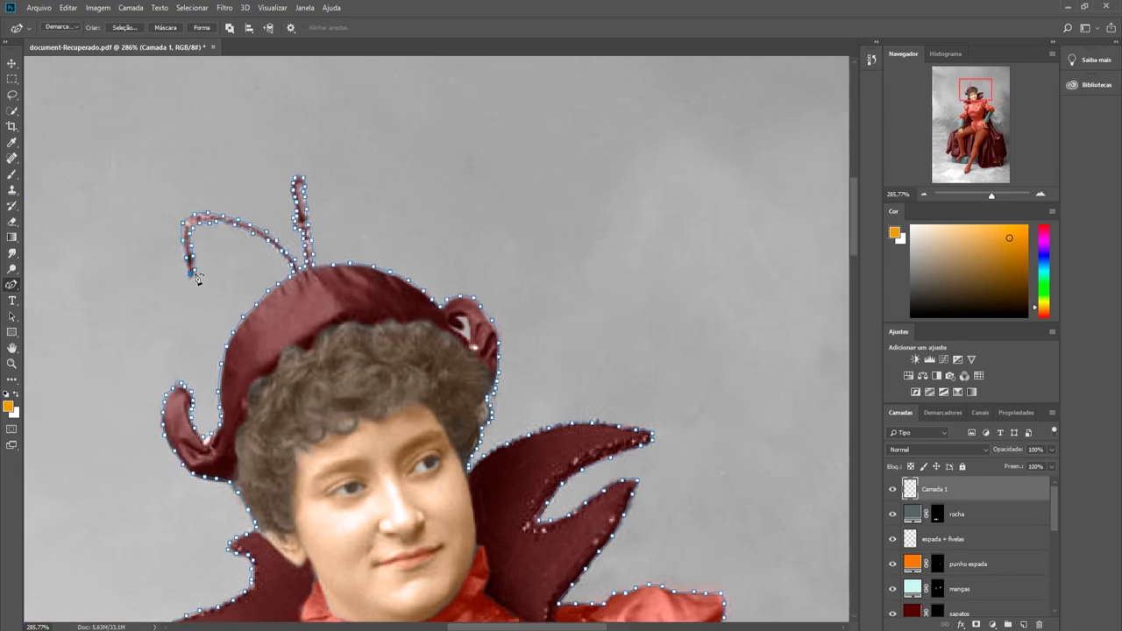
{"action": "key", "text": "ctrl+0"}
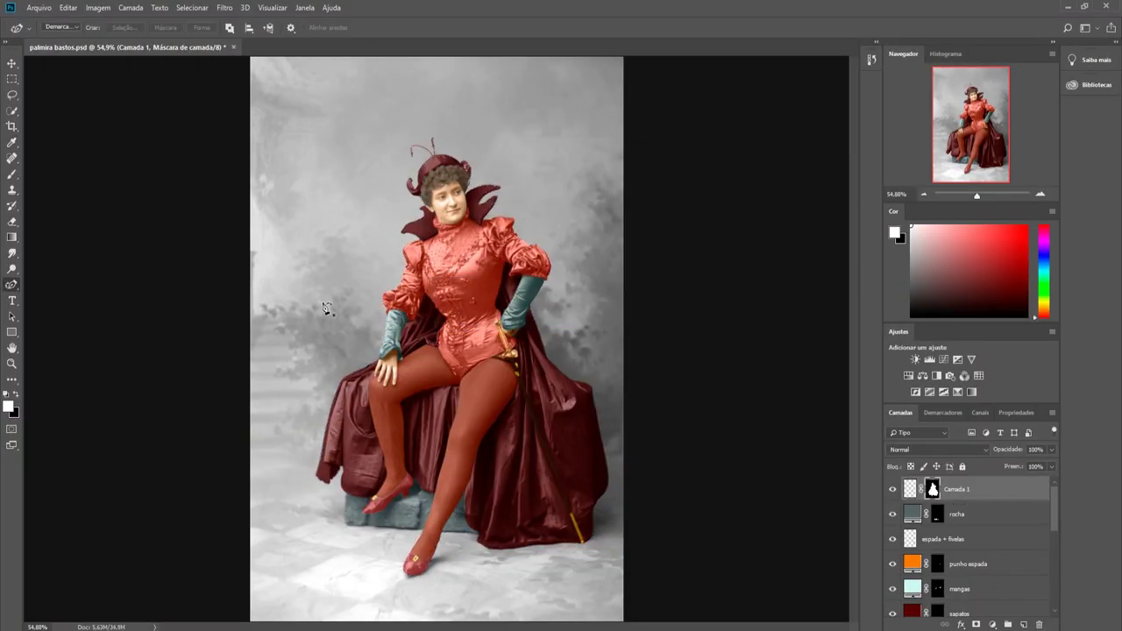
Step: Invert the Camada 1 layer mask
{"action": "right_click", "coordinate": [933, 489]}
{"action": "left_click", "coordinate": [68, 7]}
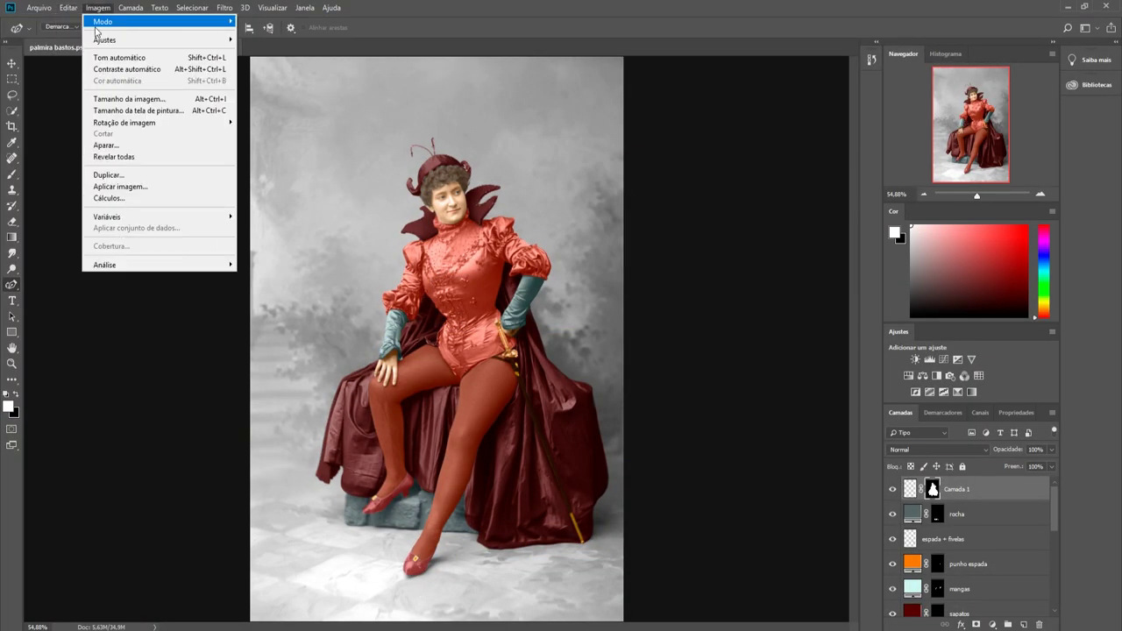
{"action": "left_click", "coordinate": [265, 183]}
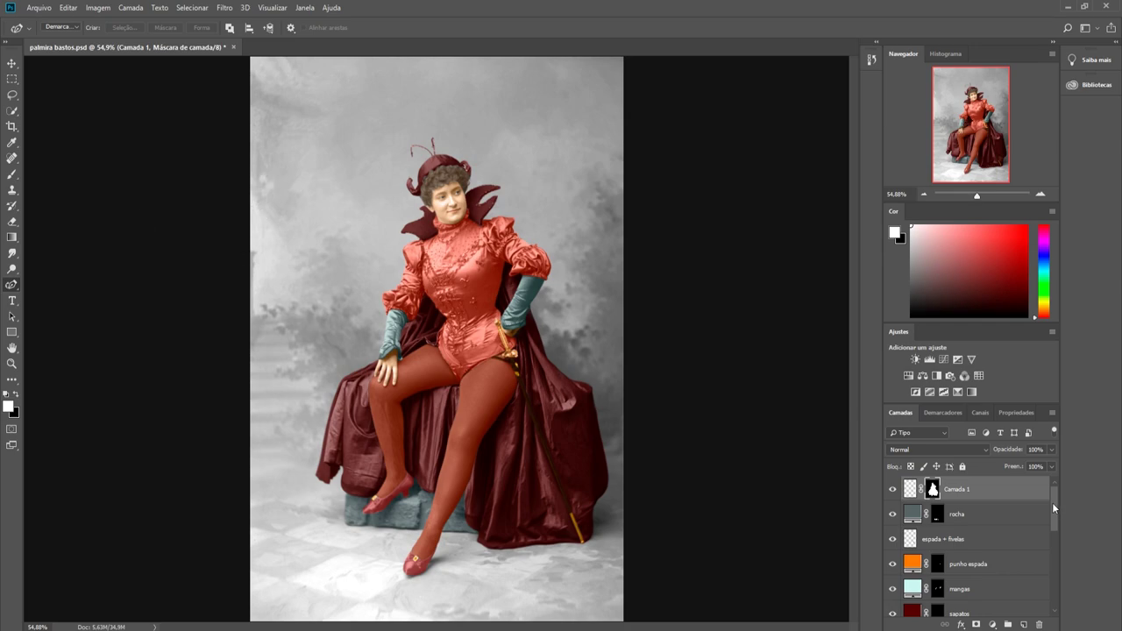
Step: Try a green-to-white gradient fill on the figure selection, then undo it
{"action": "key", "text": "g"}
{"action": "left_click_drag", "start_coordinate": [456, 255], "coordinate": [456, 488]}
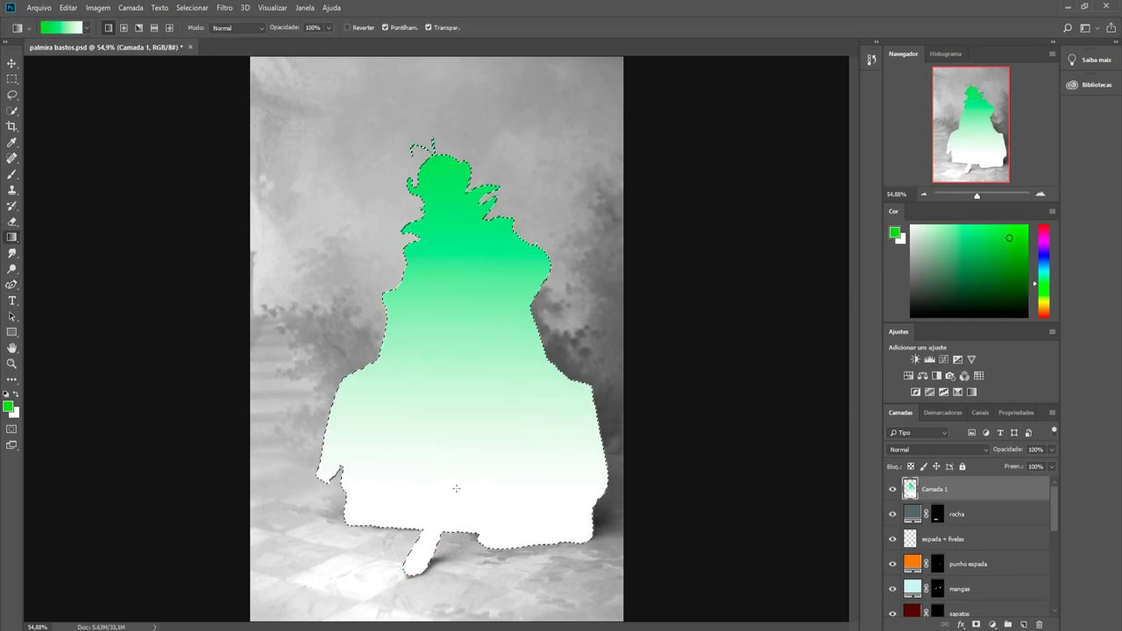
{"action": "key", "text": "ctrl+z"}
{"action": "right_click", "coordinate": [559, 219]}
{"action": "right_click", "coordinate": [482, 282]}
Step: Load the figure outline as a selection and invert it to cover the grey backdrop
{"action": "key", "text": "v"}
{"action": "right_click", "coordinate": [441, 235]}
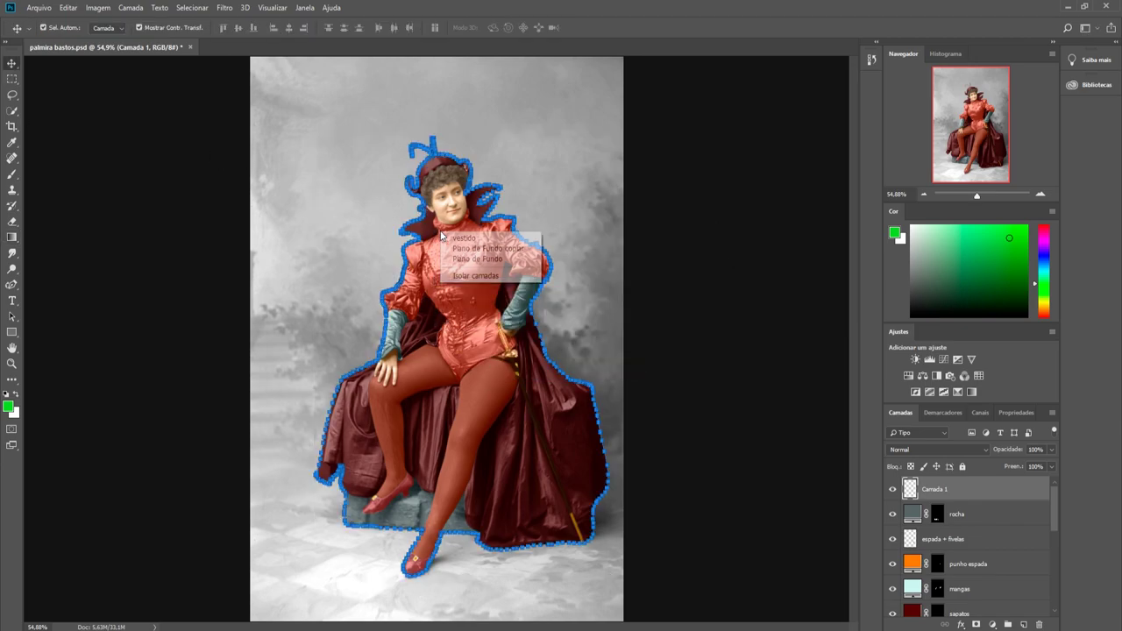
{"action": "key", "text": "Escape"}
{"action": "key", "text": "p"}
{"action": "right_click", "coordinate": [474, 245]}
{"action": "right_click", "coordinate": [999, 487]}
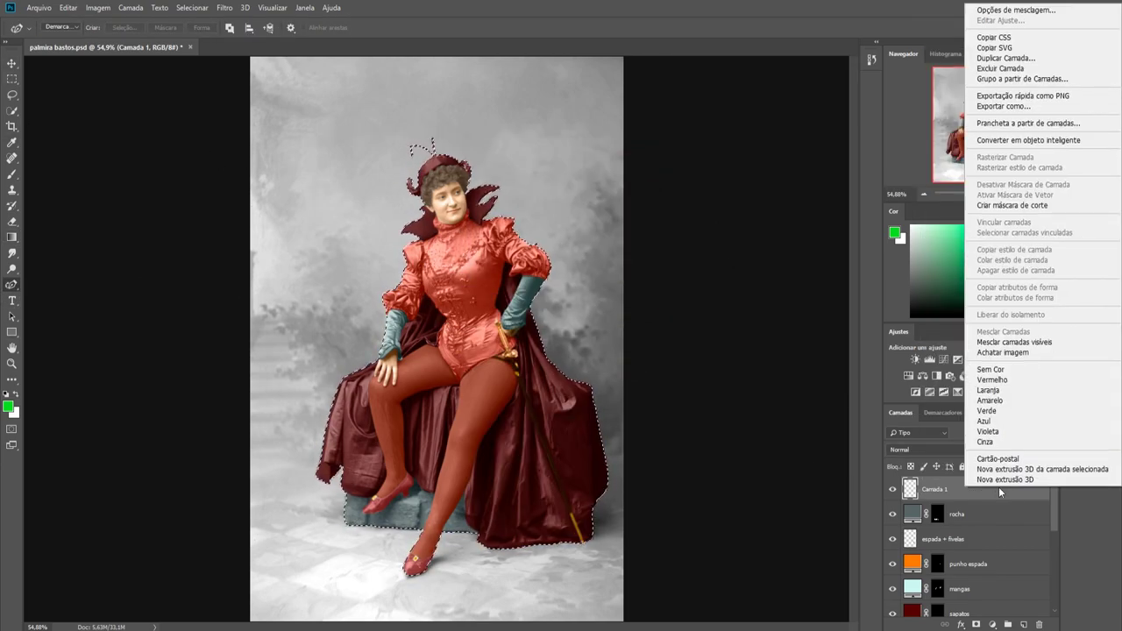
{"action": "key", "text": "l"}
{"action": "right_click", "coordinate": [458, 212]}
{"action": "key", "text": "Escape"}
{"action": "key", "text": "w"}
{"action": "right_click", "coordinate": [444, 226]}
{"action": "left_click", "coordinate": [473, 243]}
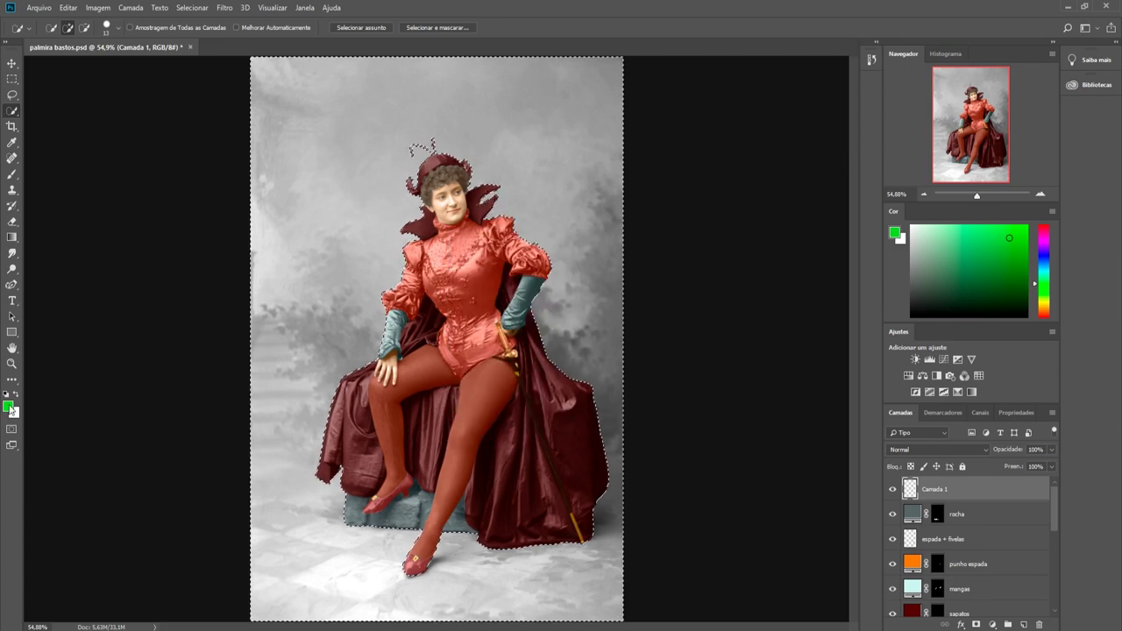
Step: Add a new layer clipped to Camada 1, deselect, and adjust its blend mode
{"action": "left_click", "coordinate": [1003, 282]}
{"action": "key", "text": "ctrl+shift+alt+n"}
{"action": "right_click", "coordinate": [940, 491]}
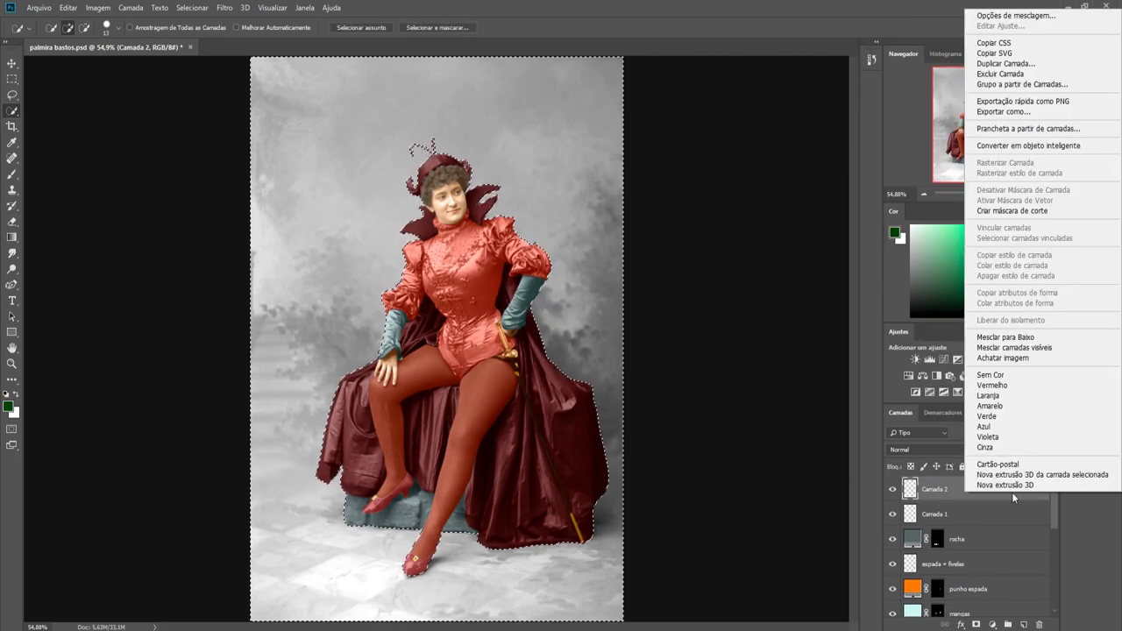
{"action": "left_click", "coordinate": [963, 210]}
{"action": "key", "text": "ctrl+d"}
{"action": "key", "text": "g"}
{"action": "left_click", "coordinate": [987, 451]}
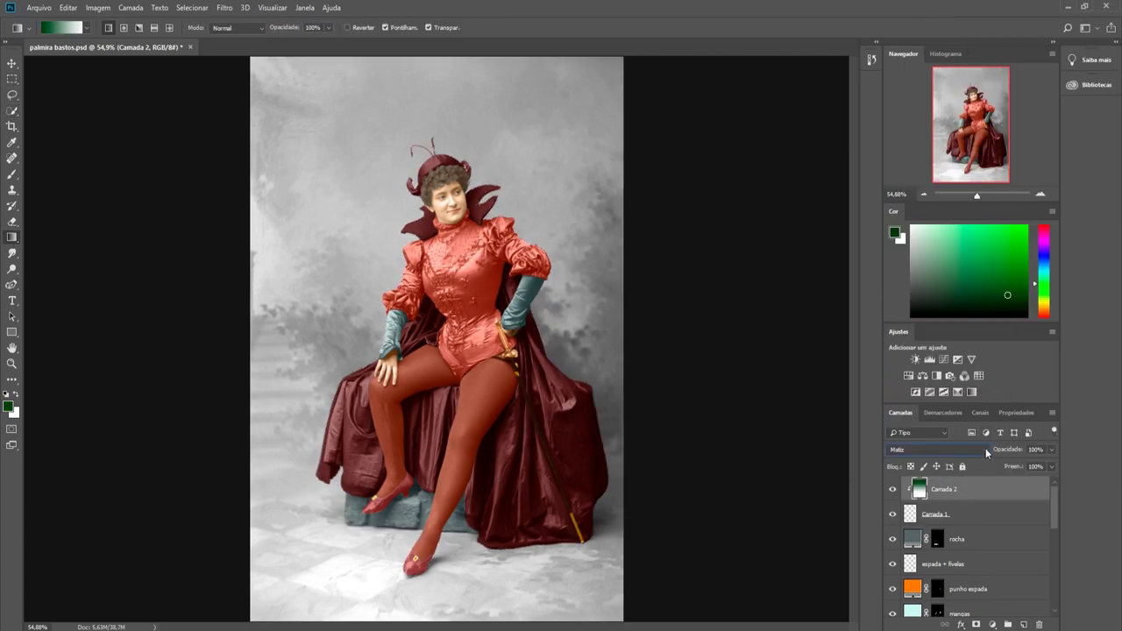
Step: Delete the green trial layer, draw a downward gradient on Camada 1, and set it to Cor
{"action": "key", "text": "Delete"}
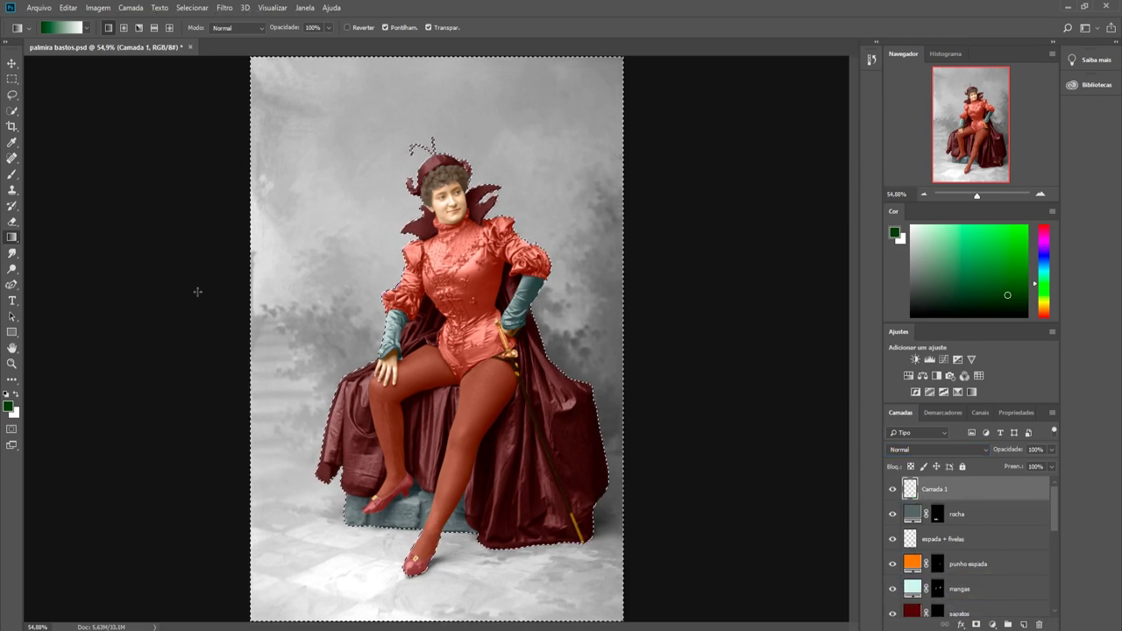
{"action": "left_click_drag", "start_coordinate": [437, 58], "coordinate": [437, 254]}
{"action": "key", "text": "shift+alt+c"}
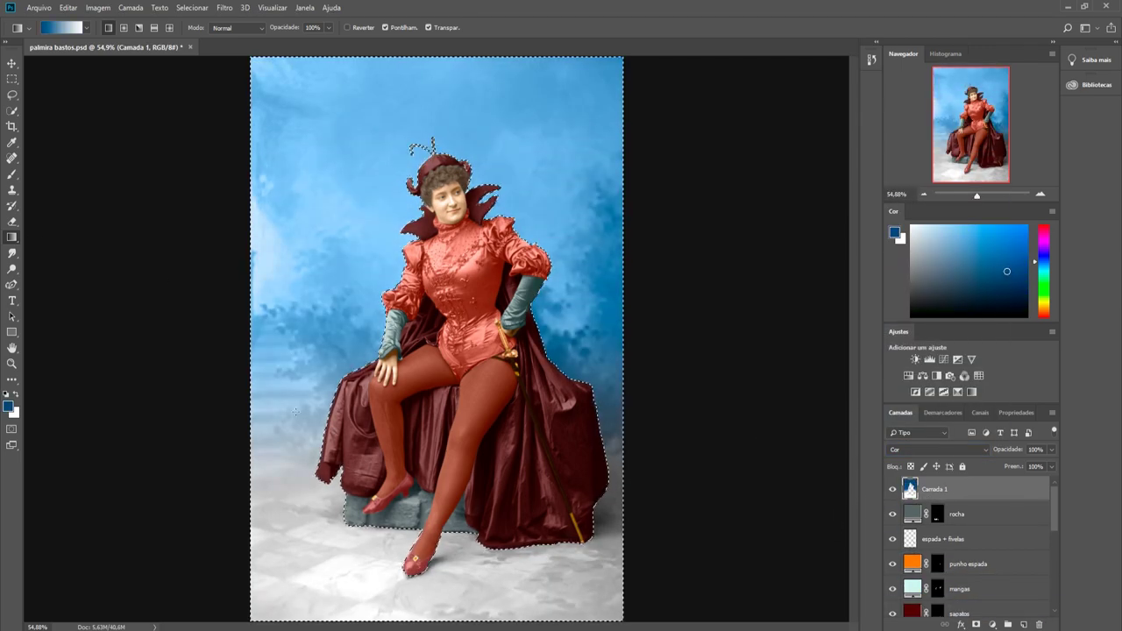
{"action": "key", "text": "Down"}
{"action": "key", "text": "Up"}
{"action": "key", "text": "Up"}
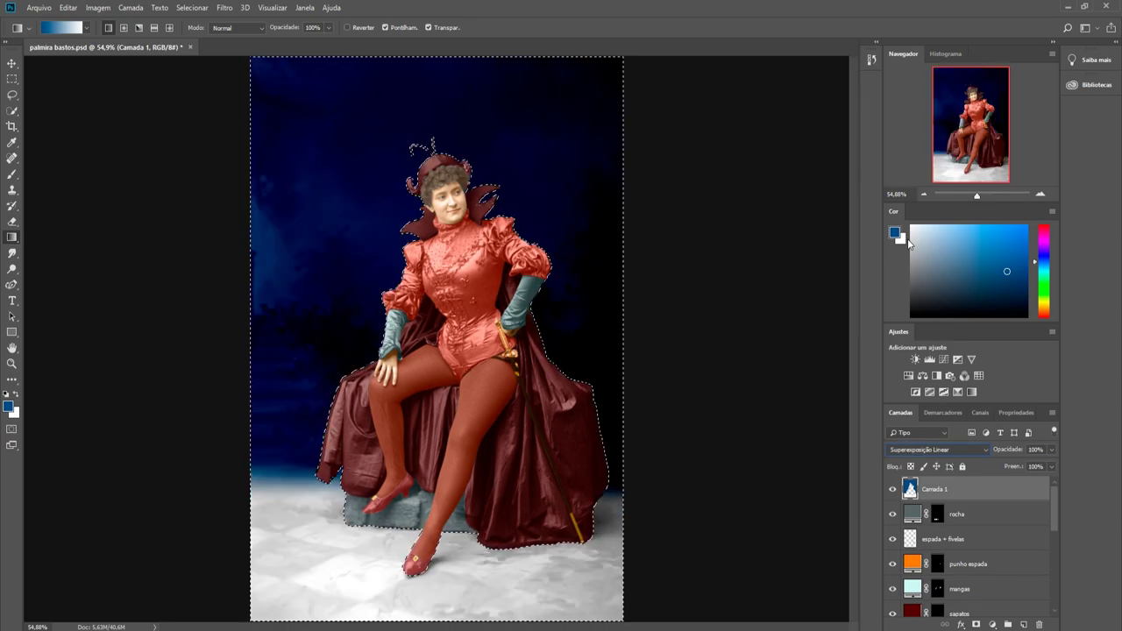
{"action": "key", "text": "Up"}
{"action": "key", "text": "Up"}
{"action": "key", "text": "Down"}
{"action": "key", "text": "Down"}
{"action": "key", "text": "Down"}
Step: Add a Brightness/Contrast adjustment with brightness -39 and contrast 36
{"action": "left_click", "coordinate": [915, 359]}
{"action": "left_click_drag", "start_coordinate": [964, 509], "coordinate": [993, 508]}
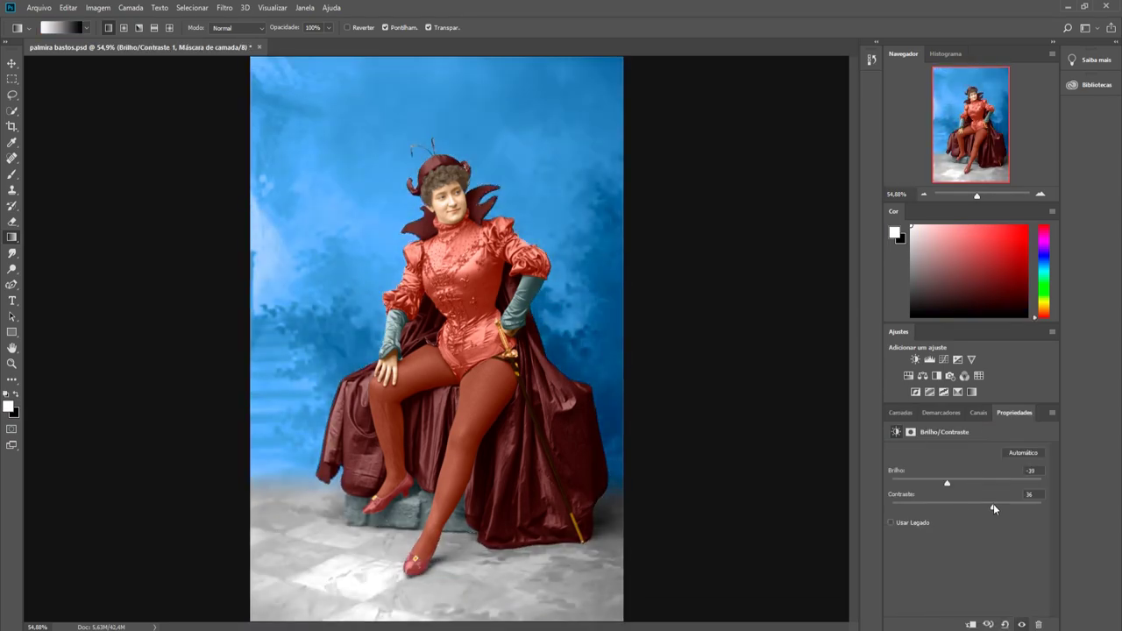
{"action": "left_click", "coordinate": [901, 412]}
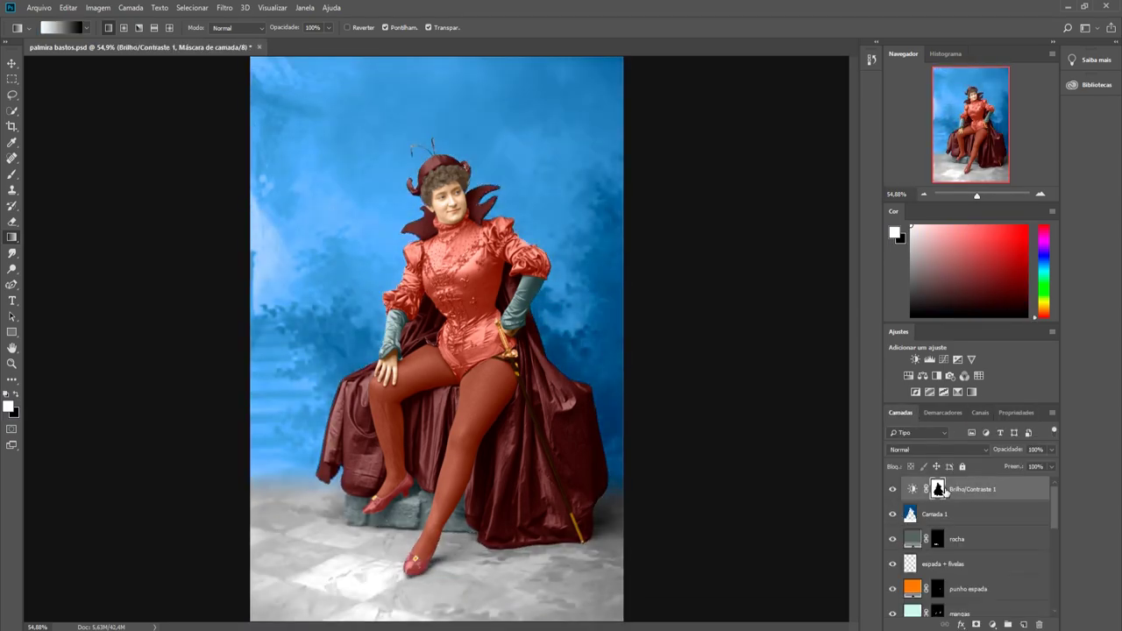
Step: Add a clipped white-to-blue Multiplicação floor gradient, plus Brightness/Contrast at -14 brightness
{"action": "left_click", "coordinate": [1024, 624]}
{"action": "right_click", "coordinate": [548, 397]}
{"action": "left_click_drag", "start_coordinate": [439, 618], "coordinate": [438, 548]}
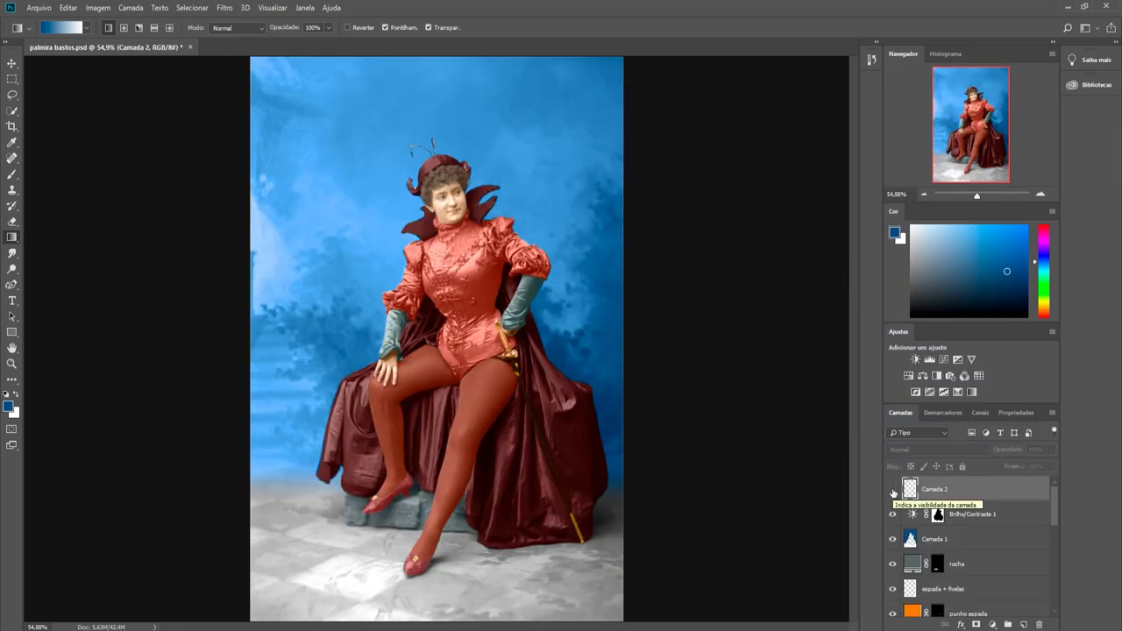
{"action": "left_click", "coordinate": [986, 450]}
{"action": "key", "text": "ctrl+alt+g"}
{"action": "left_click", "coordinate": [986, 450]}
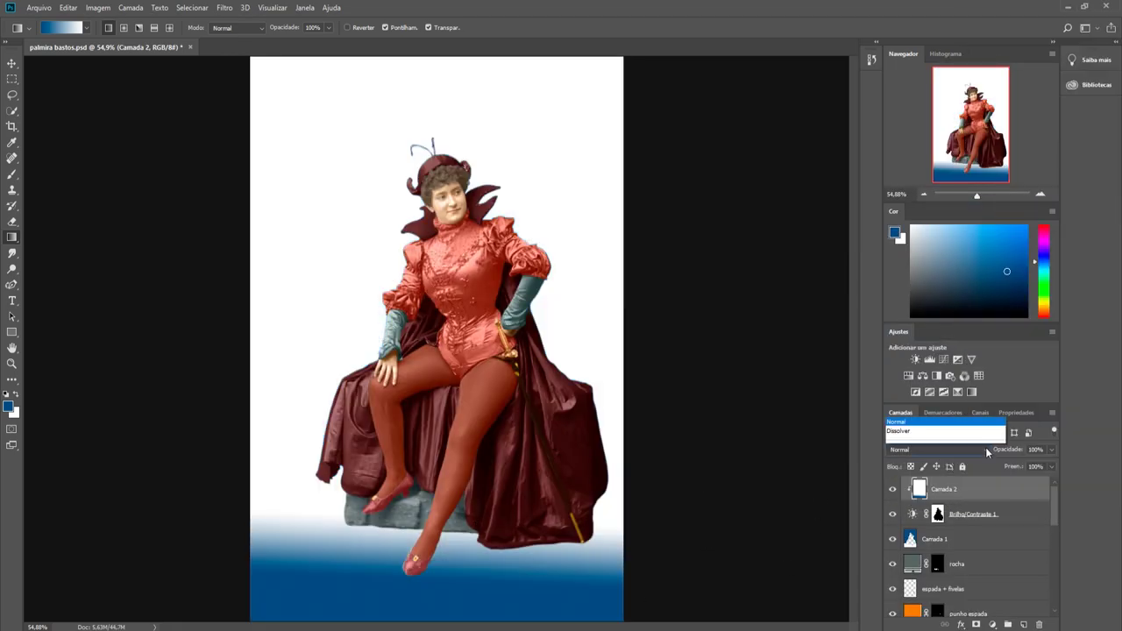
{"action": "left_click", "coordinate": [938, 449]}
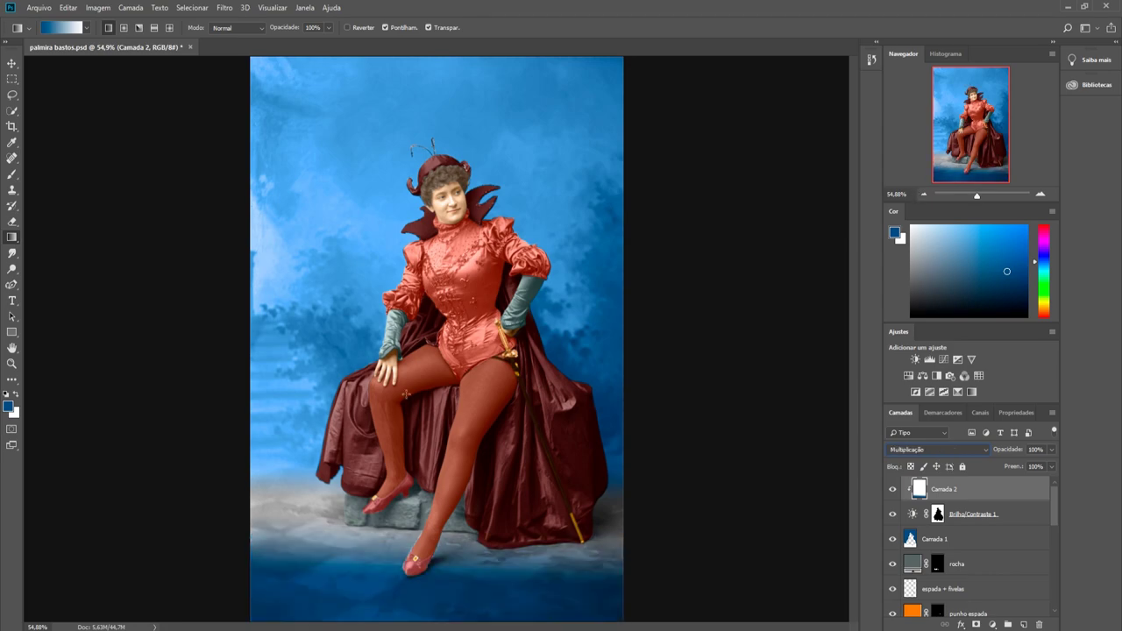
{"action": "left_click", "coordinate": [916, 359]}
{"action": "left_click_drag", "start_coordinate": [966, 482], "coordinate": [946, 508]}
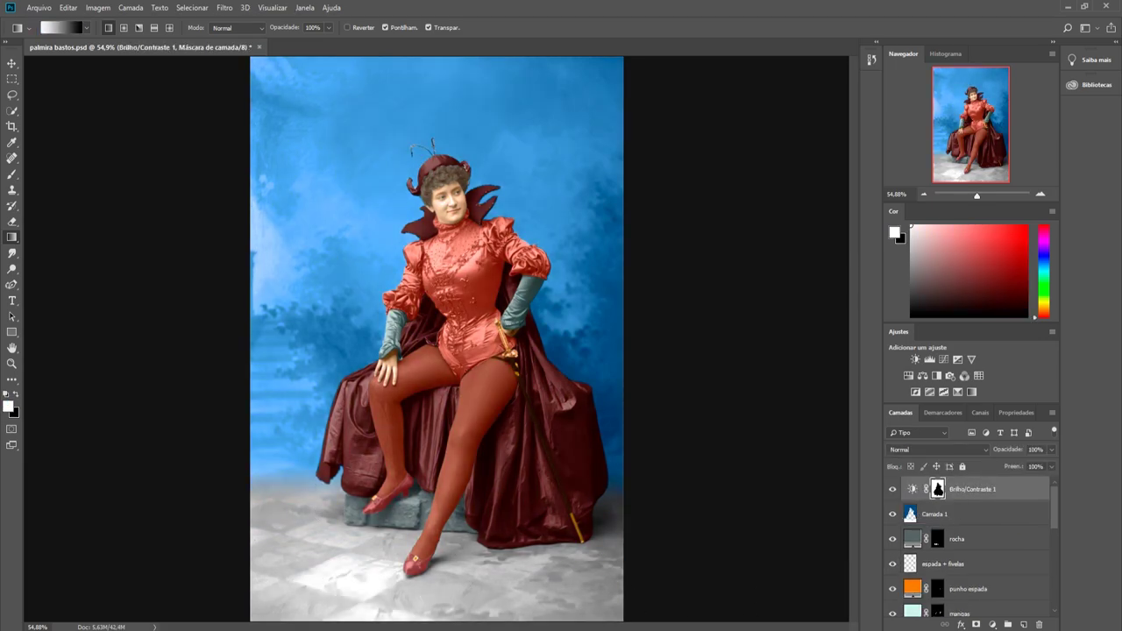
Step: Select everything but the figure and add a Brightness/Contrast adjustment at -18 brightness
{"action": "right_click", "coordinate": [411, 349]}
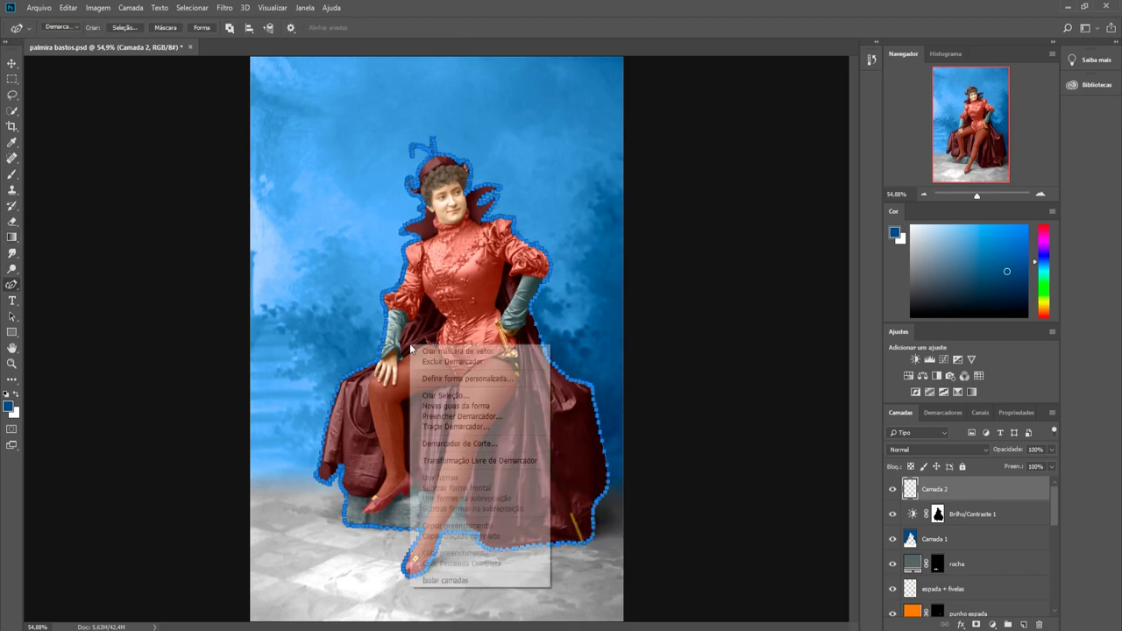
{"action": "key", "text": "m"}
{"action": "left_click", "coordinate": [468, 565]}
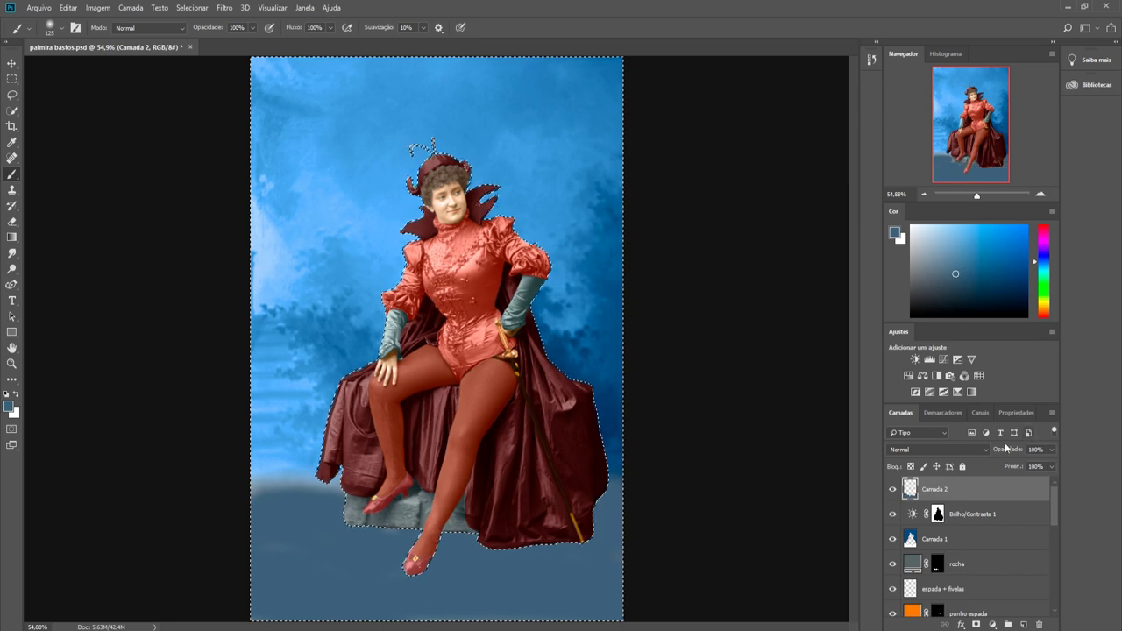
{"action": "left_click", "coordinate": [916, 359]}
{"action": "left_click_drag", "start_coordinate": [973, 481], "coordinate": [957, 483]}
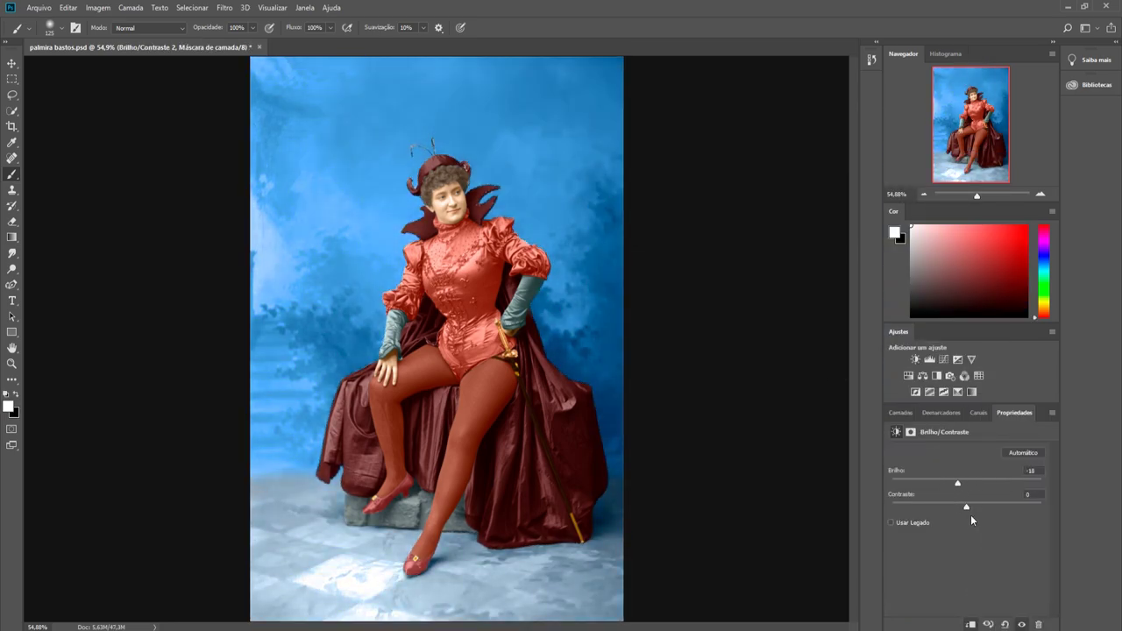
{"action": "left_click", "coordinate": [901, 413]}
Step: Add a new layer and cover the canvas in dark blue with a ~344 px brush
{"action": "key", "text": "ctrl+shift+alt+n"}
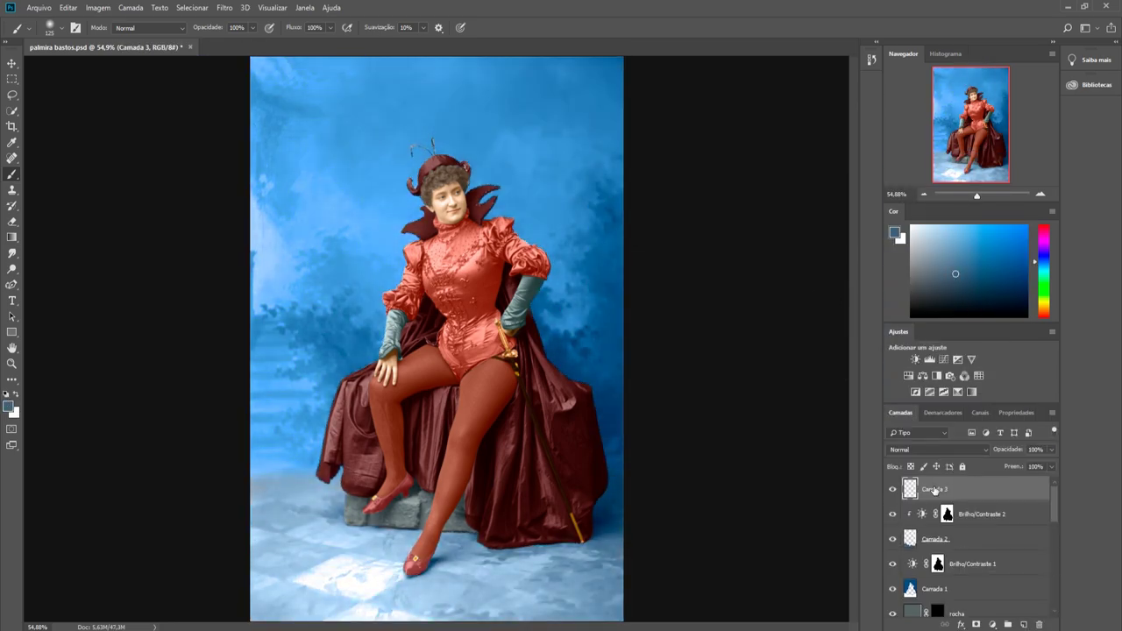
{"action": "left_click", "coordinate": [962, 624]}
{"action": "left_click", "coordinate": [1031, 517]}
{"action": "key", "text": "Escape"}
{"action": "left_click", "coordinate": [57, 27]}
{"action": "left_click_drag", "start_coordinate": [96, 68], "coordinate": [131, 70]}
{"action": "key", "text": "Return"}
{"action": "mouse_move", "coordinate": [438, 350]}
{"action": "left_mouse_down"}
{"action": "mouse_move", "coordinate": [296, 83]}
{"action": "mouse_move", "coordinate": [526, 526]}
{"action": "left_mouse_up"}
Step: Mask the dark blue layer, paint the figure back in black, and set it to Exclusão
{"action": "left_click", "coordinate": [976, 624]}
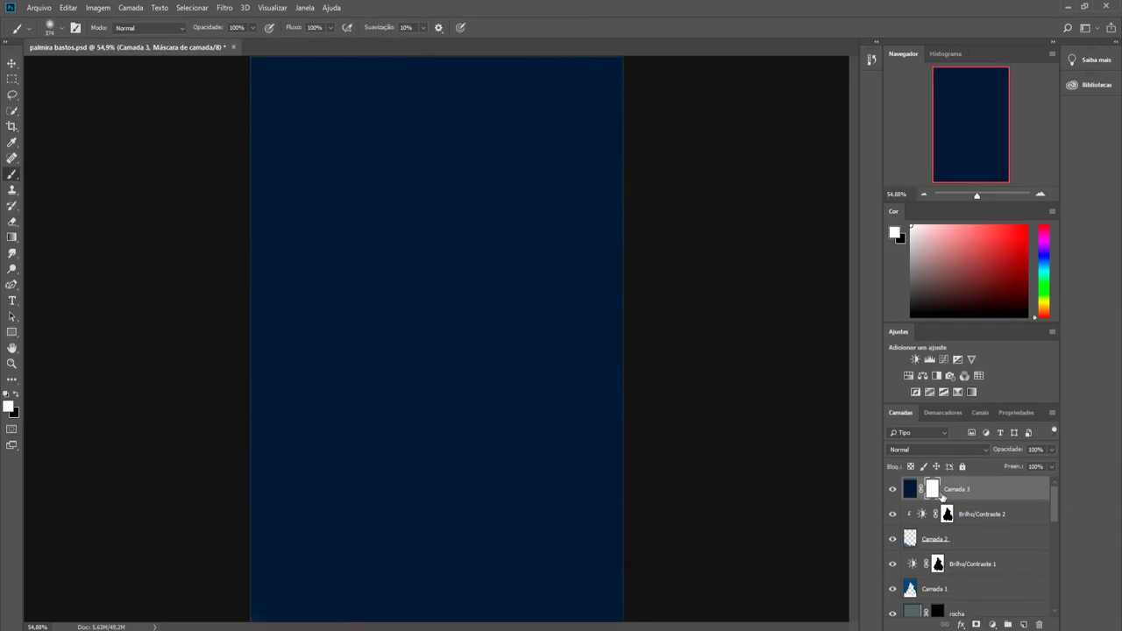
{"action": "key", "text": "x"}
{"action": "mouse_move", "coordinate": [438, 263]}
{"action": "left_mouse_down"}
{"action": "mouse_move", "coordinate": [423, 290]}
{"action": "mouse_move", "coordinate": [797, 506]}
{"action": "left_mouse_up"}
{"action": "left_click", "coordinate": [936, 449]}
{"action": "left_click", "coordinate": [912, 413]}
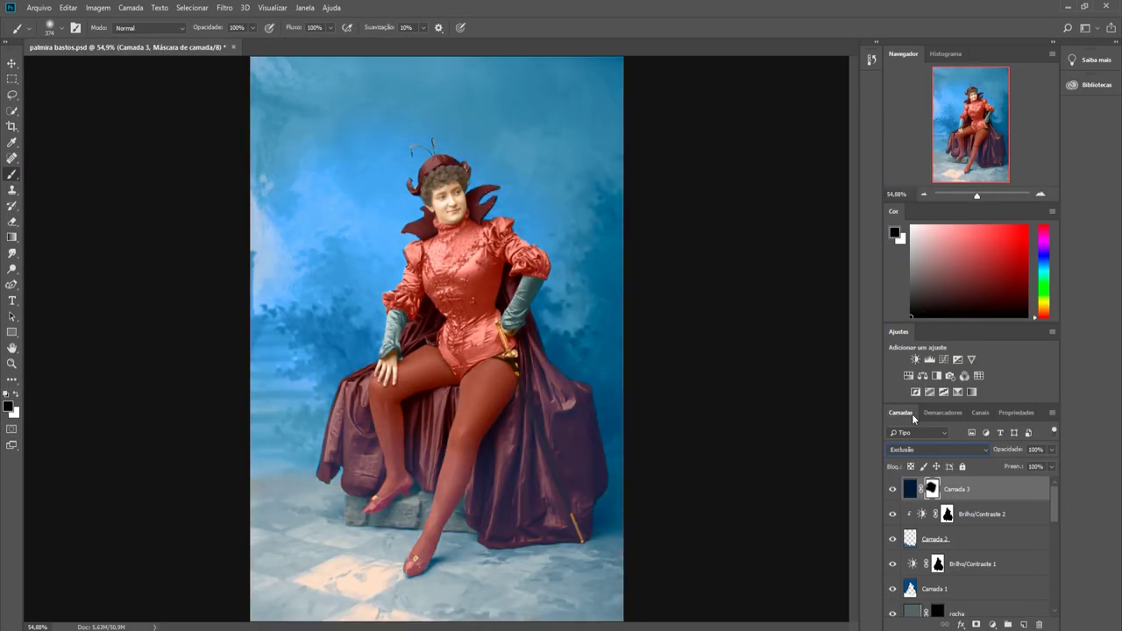
{"action": "left_click", "coordinate": [1044, 623]}
Step: Stamp all visible layers into a new layer and add a Brightness/Contrast adjustment on top
{"action": "key", "text": "ctrl+alt+shift+e"}
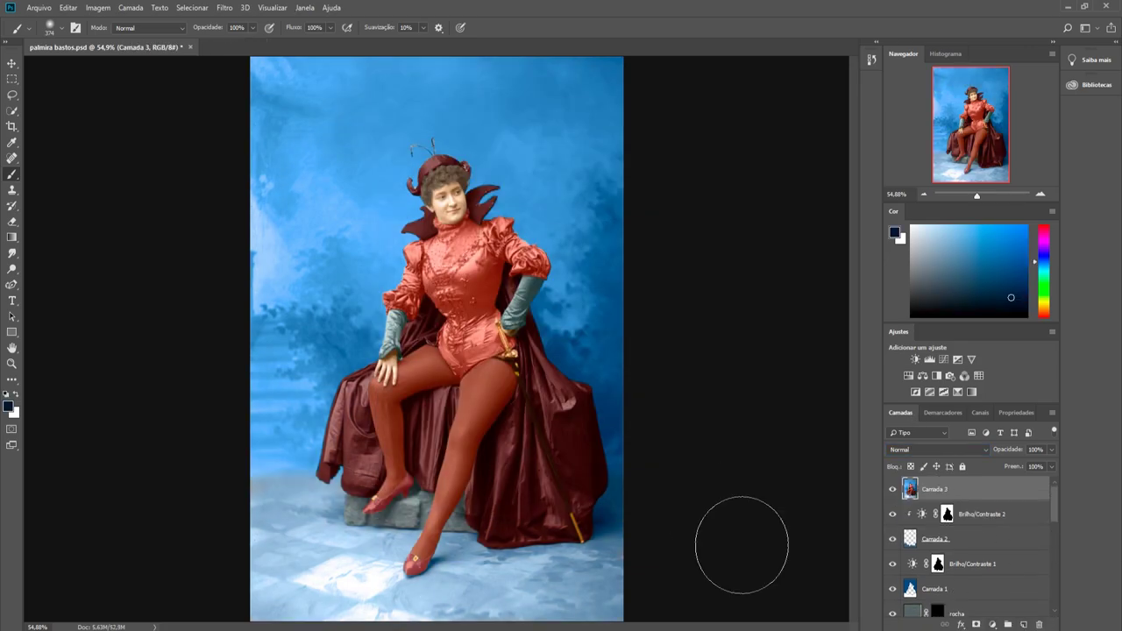
{"action": "left_click", "coordinate": [992, 624]}
{"action": "left_click", "coordinate": [1024, 446]}
Step: Load the figure outline as a selection and ready a black brush for the darkening adjustment
{"action": "left_click", "coordinate": [901, 412]}
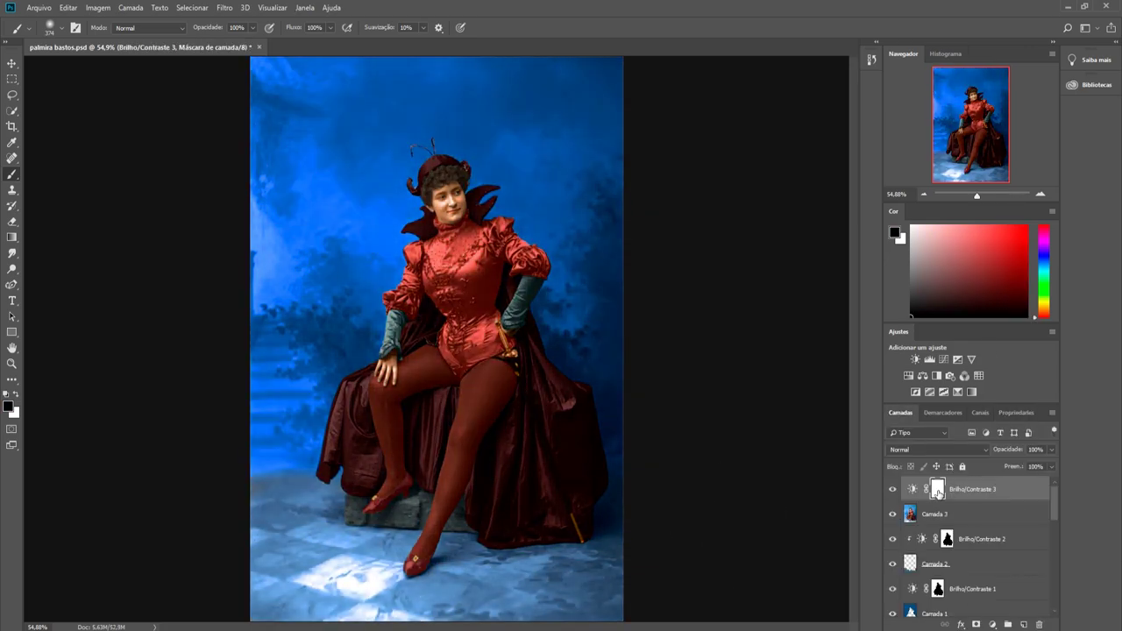
{"action": "left_click", "coordinate": [941, 413]}
{"action": "left_click", "coordinate": [901, 412]}
{"action": "key", "text": "p"}
{"action": "key", "text": "ctrl+Return"}
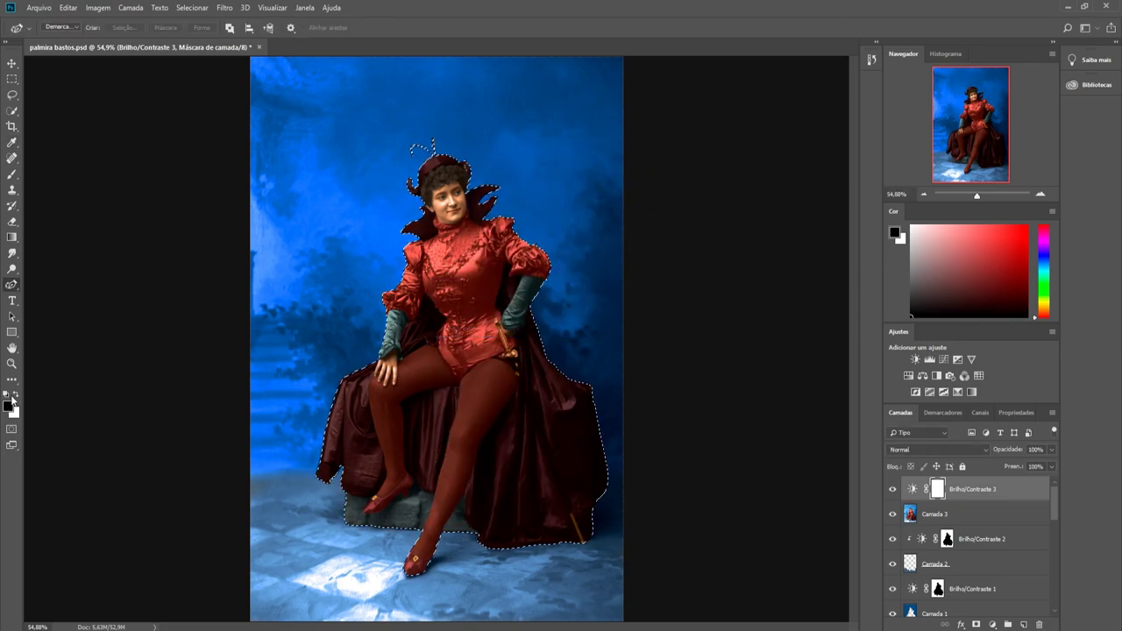
{"action": "key", "text": "b"}
{"action": "double_click", "coordinate": [912, 489]}
{"action": "left_click", "coordinate": [899, 413]}
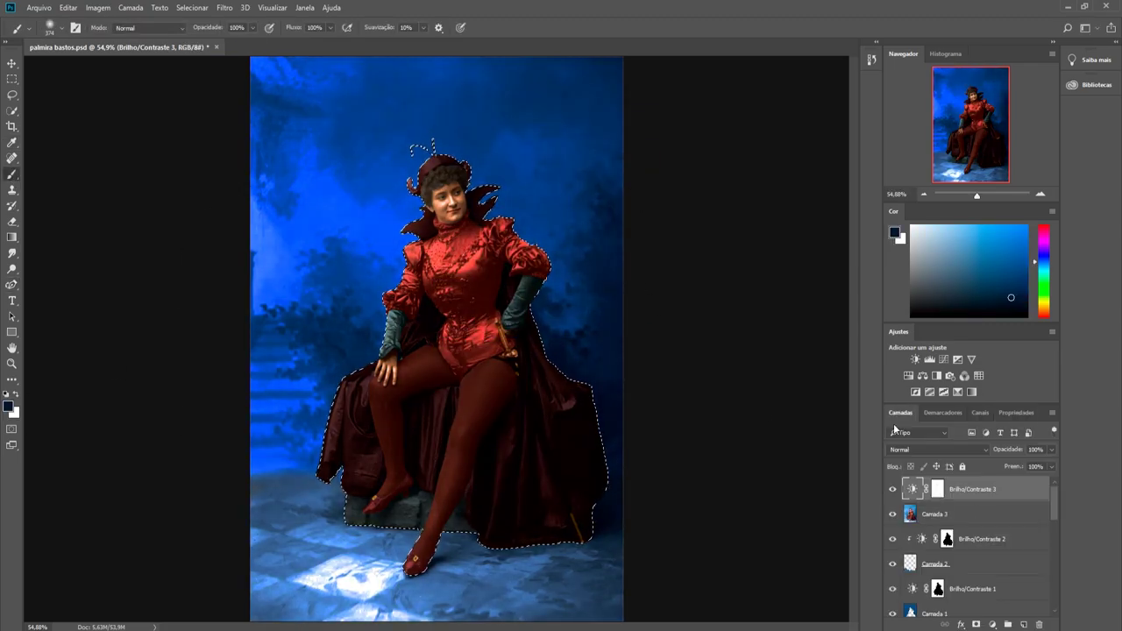
{"action": "left_click", "coordinate": [50, 27]}
{"action": "key", "text": "d"}
Step: Zoom in and pan over the face, waist and feet, then fit the whole portrait
{"action": "key", "text": "Return"}
{"action": "scroll", "coordinate": [446, 156], "scroll_direction": "up", "scroll_amount": 3}
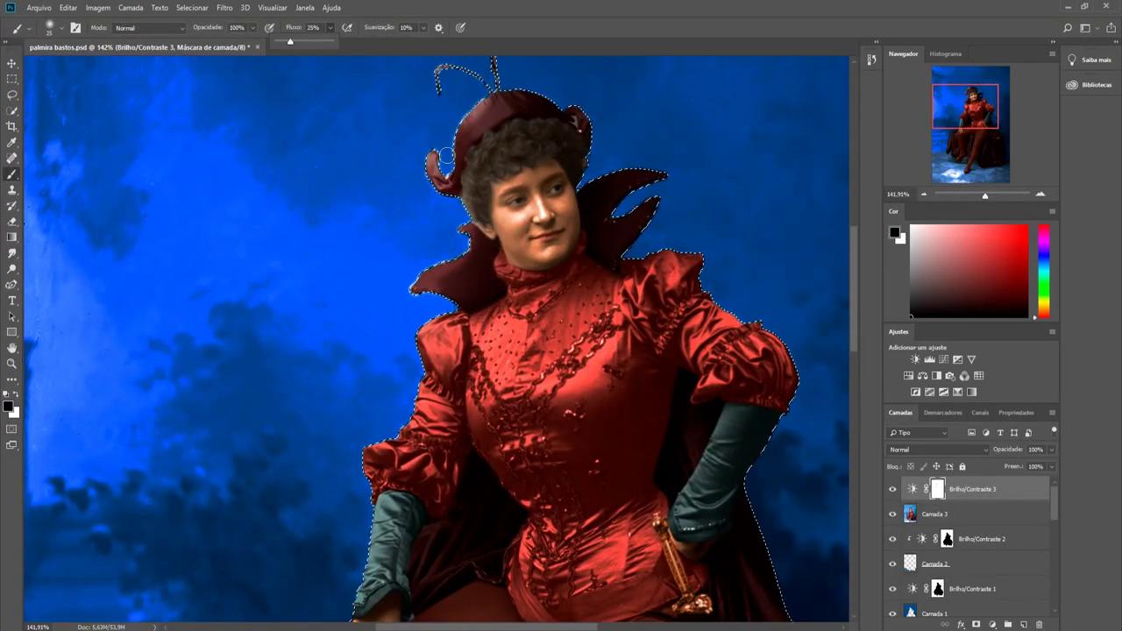
{"action": "left_click", "coordinate": [964, 132]}
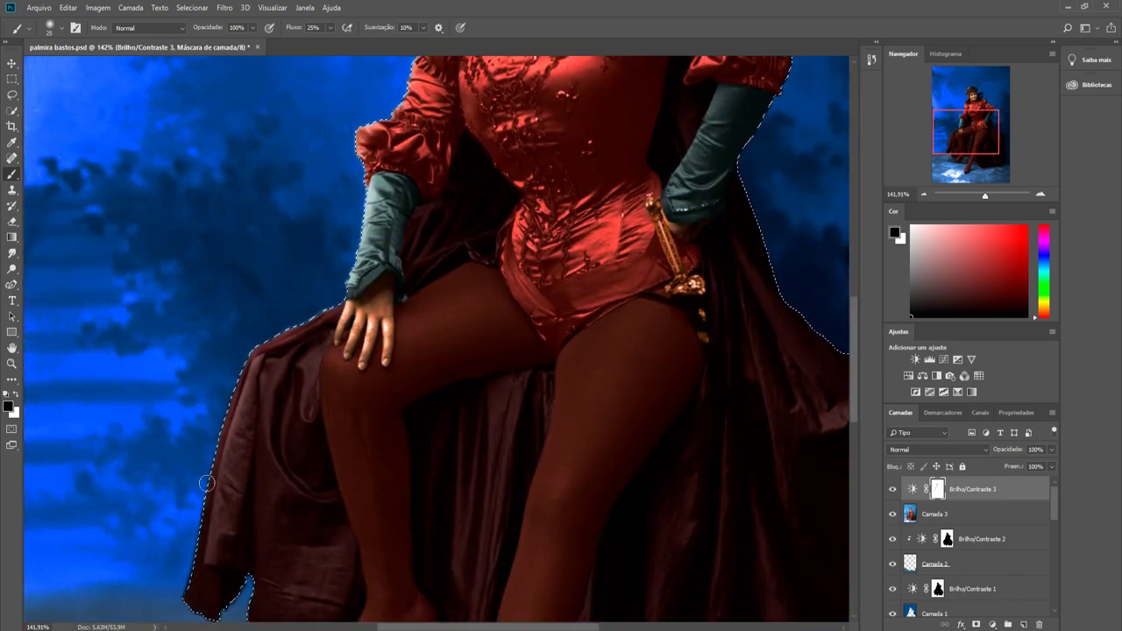
{"action": "left_click", "coordinate": [959, 162]}
{"action": "left_click", "coordinate": [983, 126]}
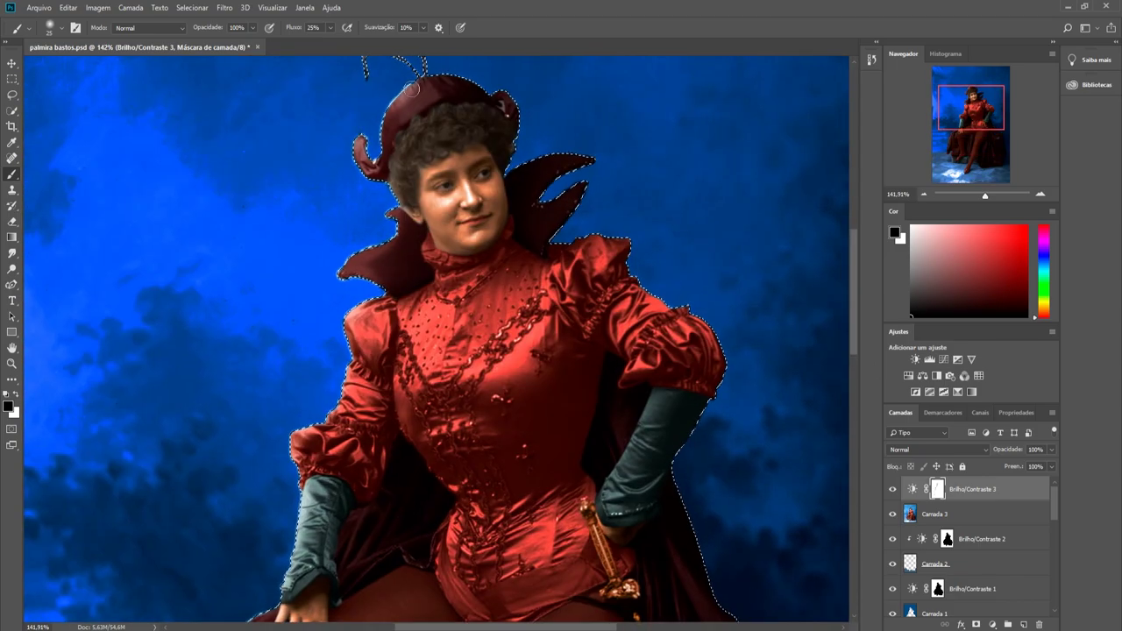
{"action": "left_click", "coordinate": [974, 123]}
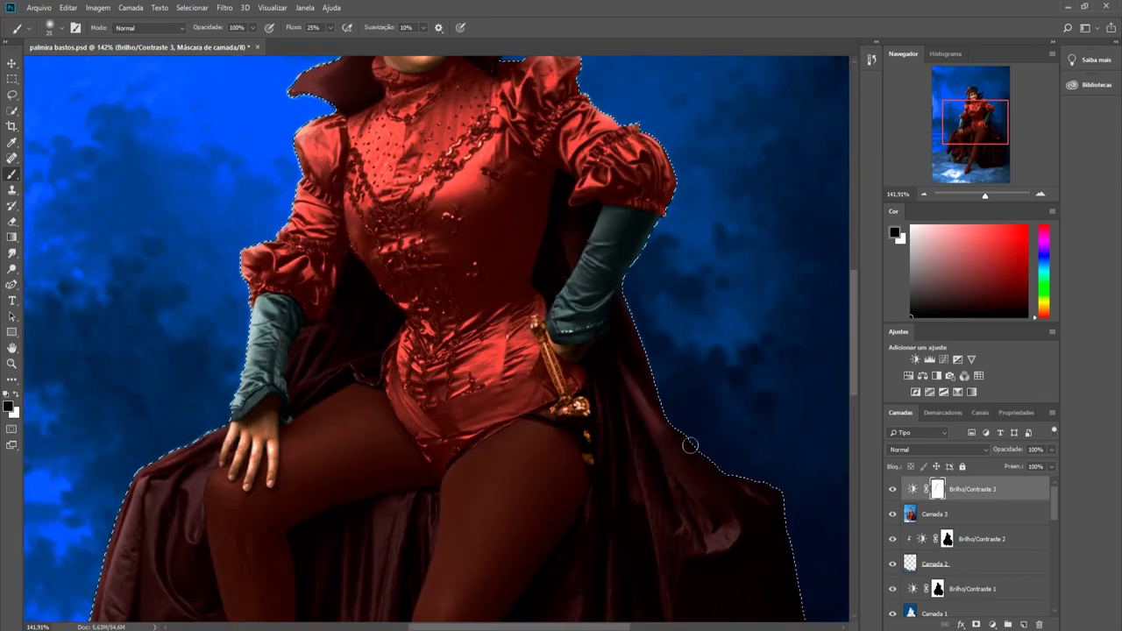
{"action": "left_click", "coordinate": [976, 160]}
{"action": "left_click", "coordinate": [976, 126]}
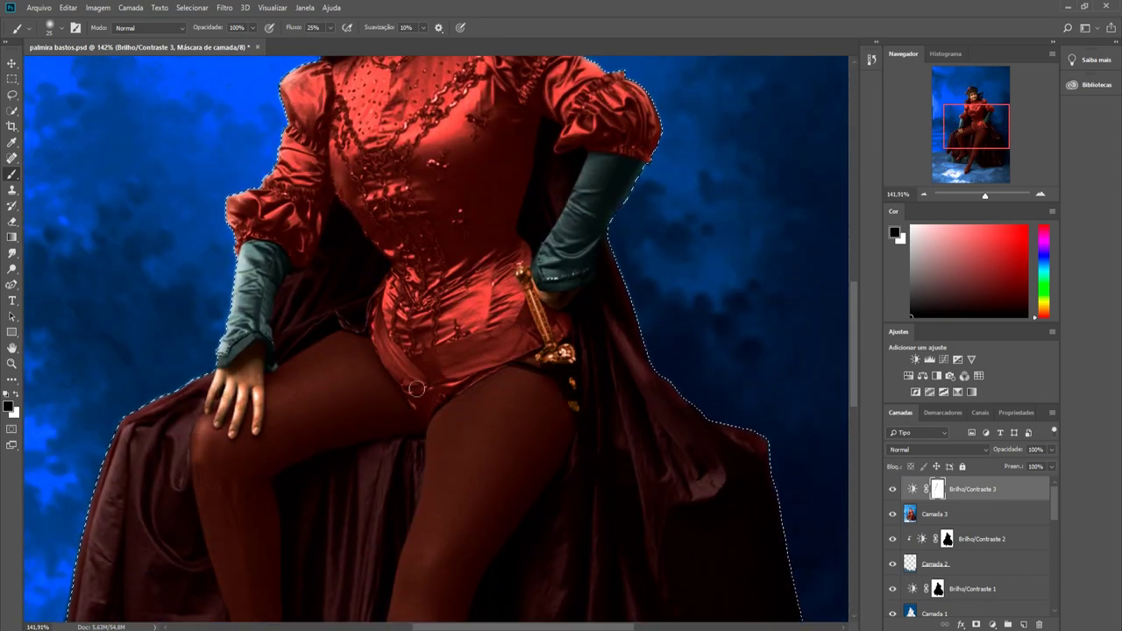
{"action": "scroll", "coordinate": [378, 291], "scroll_direction": "up", "scroll_amount": 5}
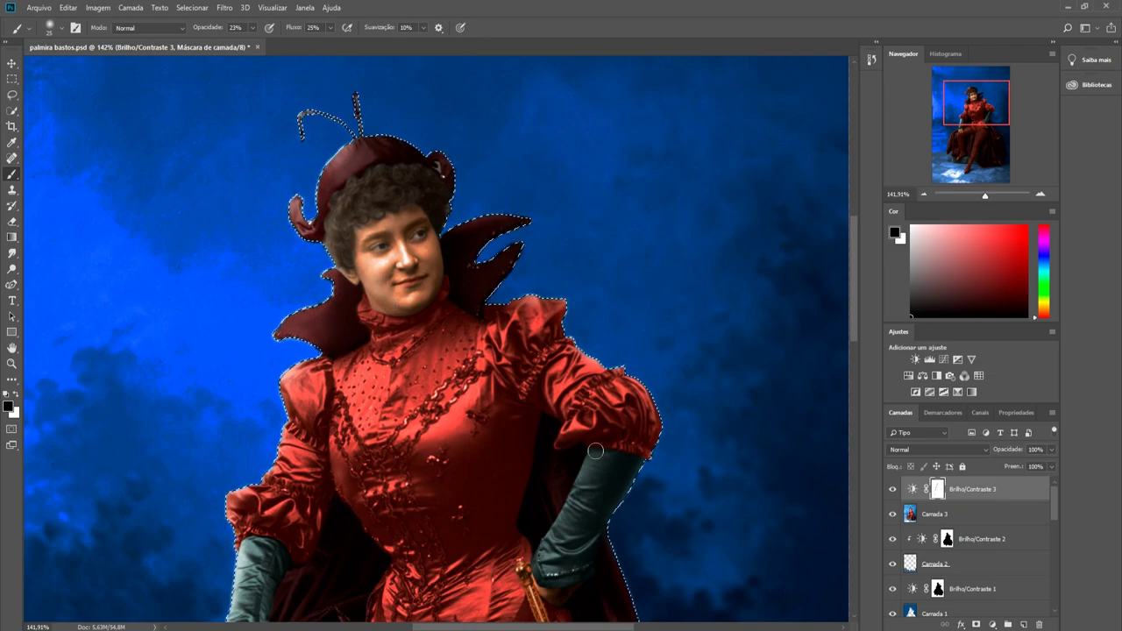
{"action": "scroll", "coordinate": [538, 347], "scroll_direction": "down", "scroll_amount": 5}
{"action": "scroll", "coordinate": [424, 291], "scroll_direction": "down", "scroll_amount": 5}
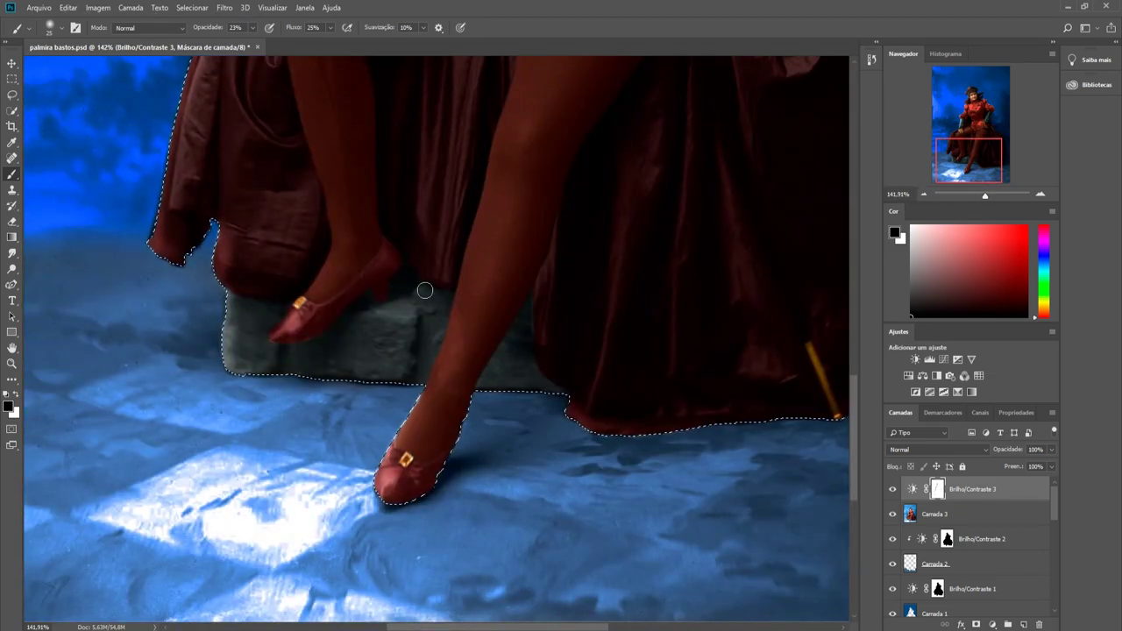
{"action": "key", "text": "ctrl+0"}
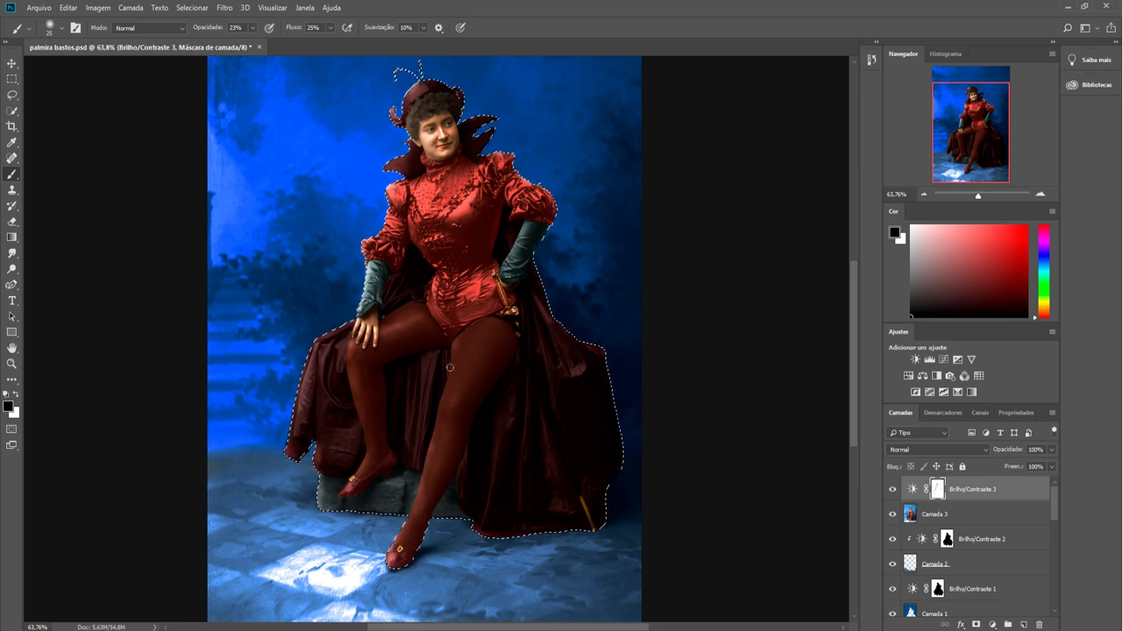
Step: Add a solid colour fill layer, then remove its mask and delete the fill layer
{"action": "key", "text": "ctrl+shift+alt+n"}
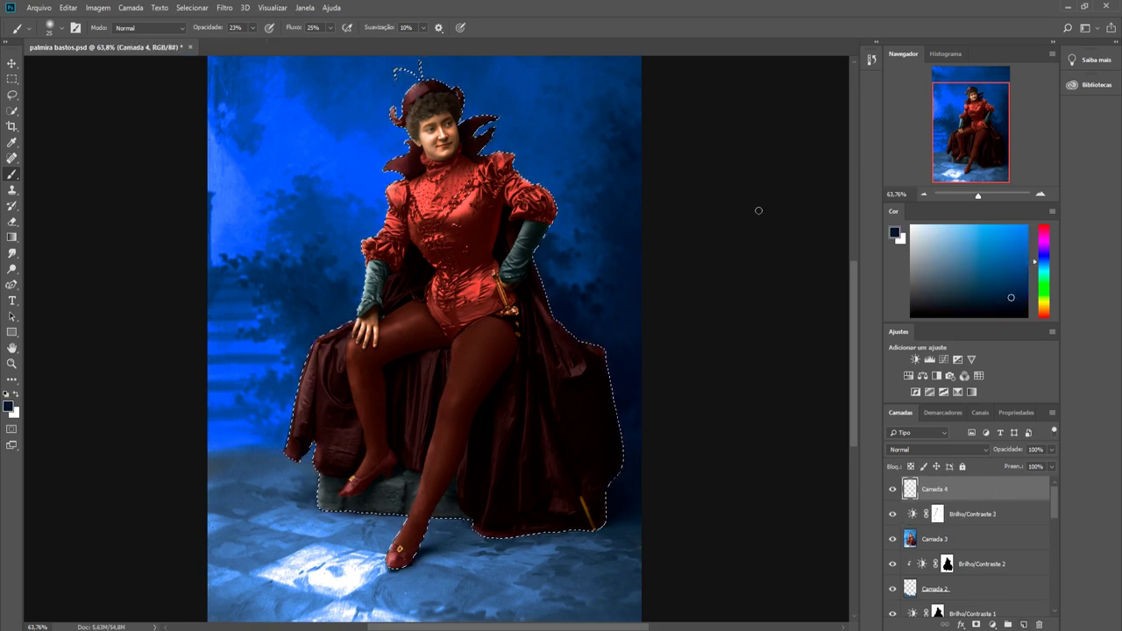
{"action": "left_click", "coordinate": [1024, 412]}
{"action": "key", "text": "Return"}
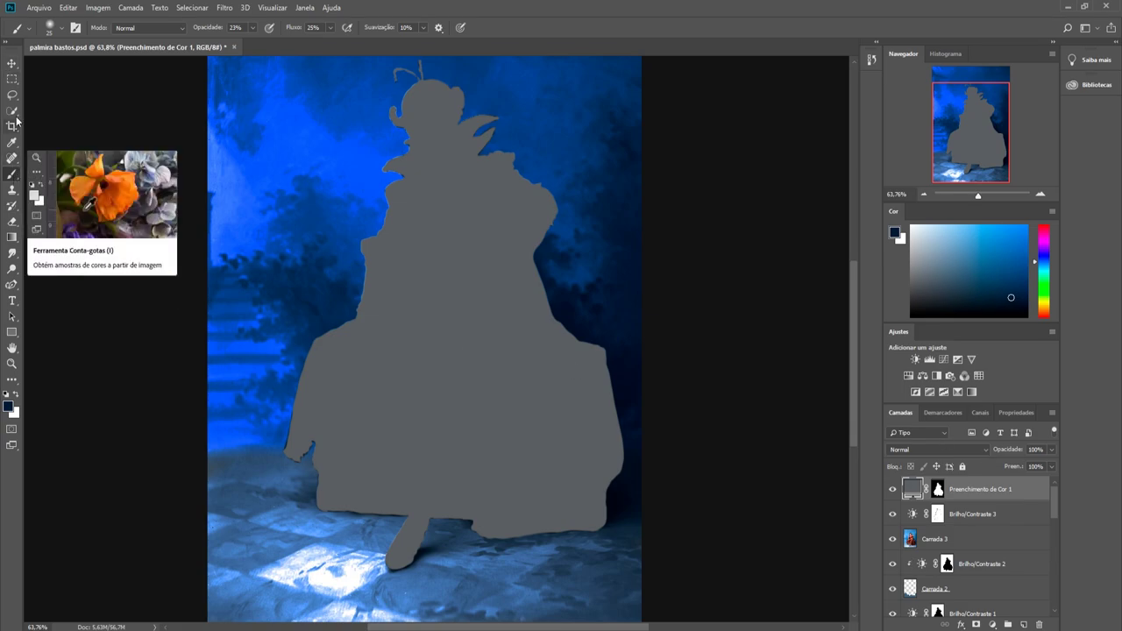
{"action": "left_click", "coordinate": [12, 109]}
{"action": "right_click", "coordinate": [478, 270]}
{"action": "right_click", "coordinate": [938, 490]}
{"action": "left_click", "coordinate": [973, 509]}
{"action": "key", "text": "Return"}
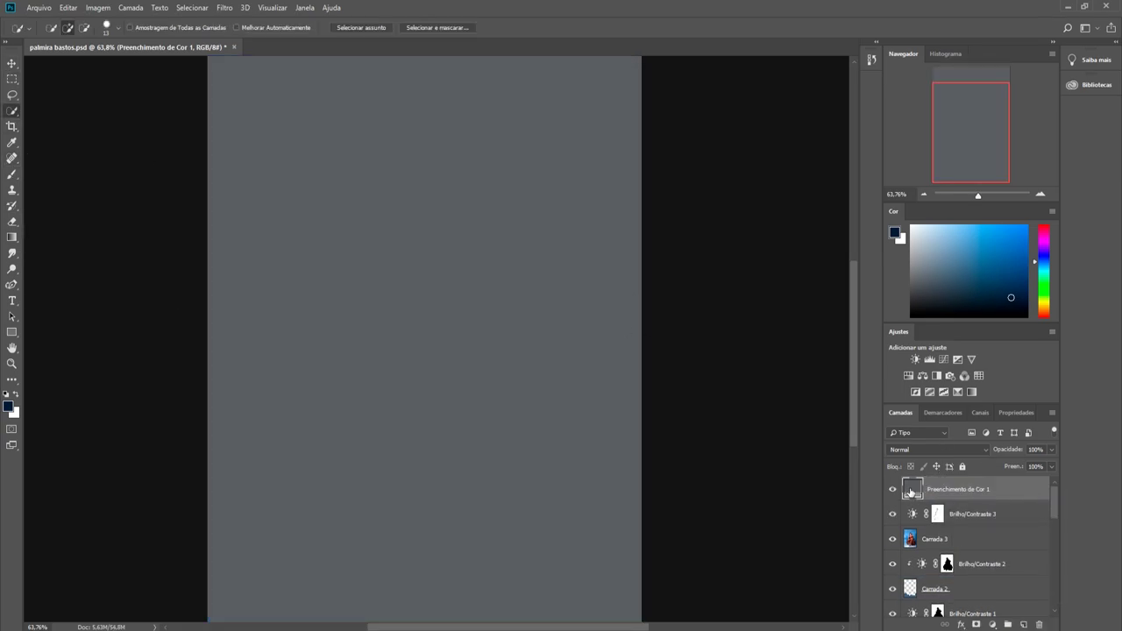
{"action": "right_click", "coordinate": [964, 483]}
{"action": "left_click", "coordinate": [954, 444]}
Step: Add a new empty layer and turn the figure outline path into a selection
{"action": "left_click", "coordinate": [1025, 625]}
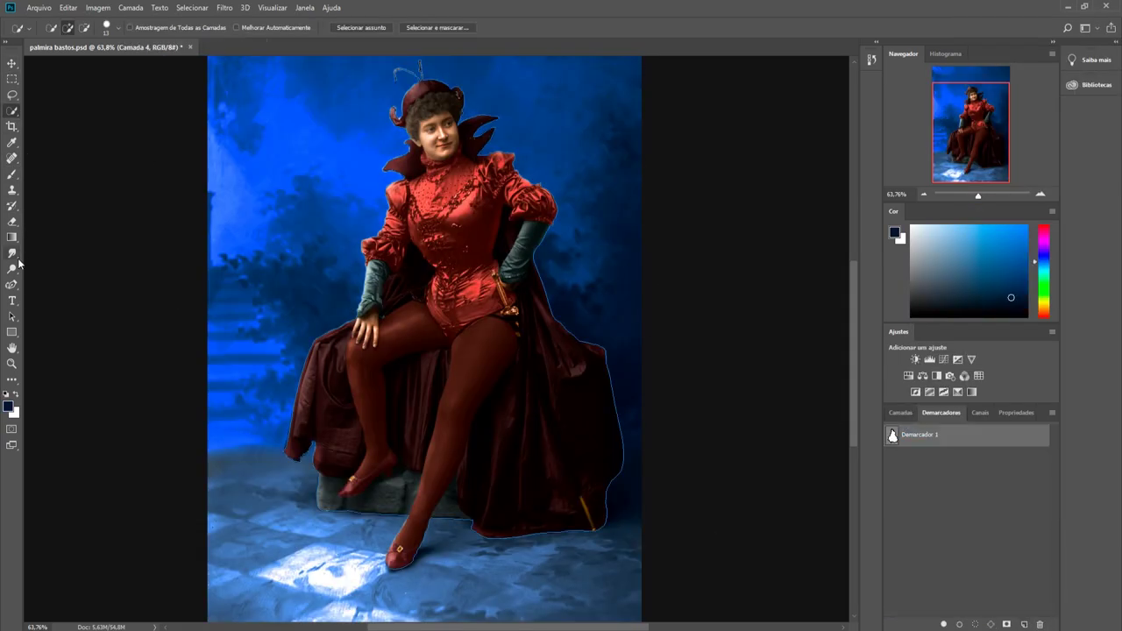
{"action": "right_click", "coordinate": [440, 228]}
{"action": "key", "text": "Escape"}
{"action": "key", "text": "p"}
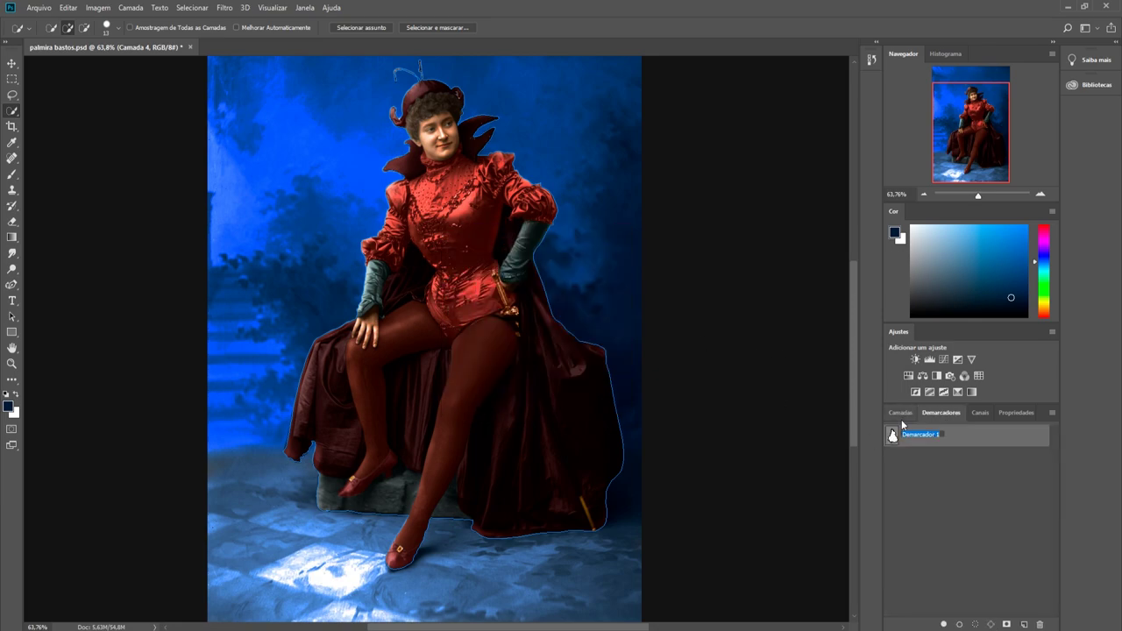
{"action": "right_click", "coordinate": [452, 155]}
{"action": "left_click", "coordinate": [505, 208]}
{"action": "key", "text": "Return"}
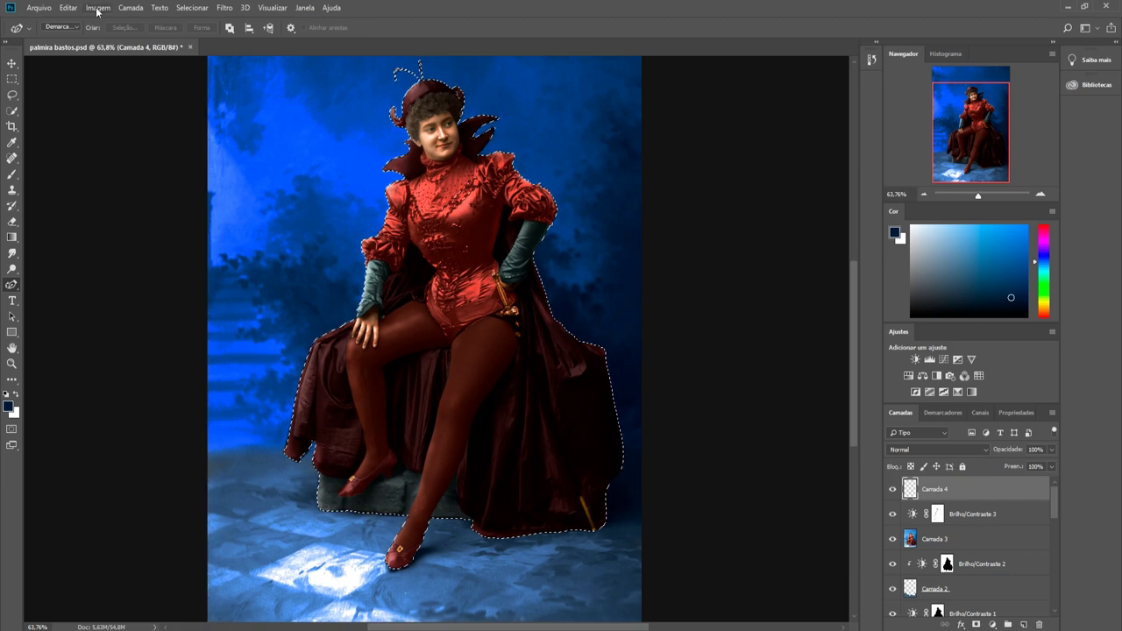
Step: Fill the figure selection with grey and set the layer to Multiply
{"action": "key", "text": "shift+F5"}
{"action": "key", "text": "Return"}
{"action": "left_click", "coordinate": [929, 449]}
{"action": "left_click", "coordinate": [905, 254]}
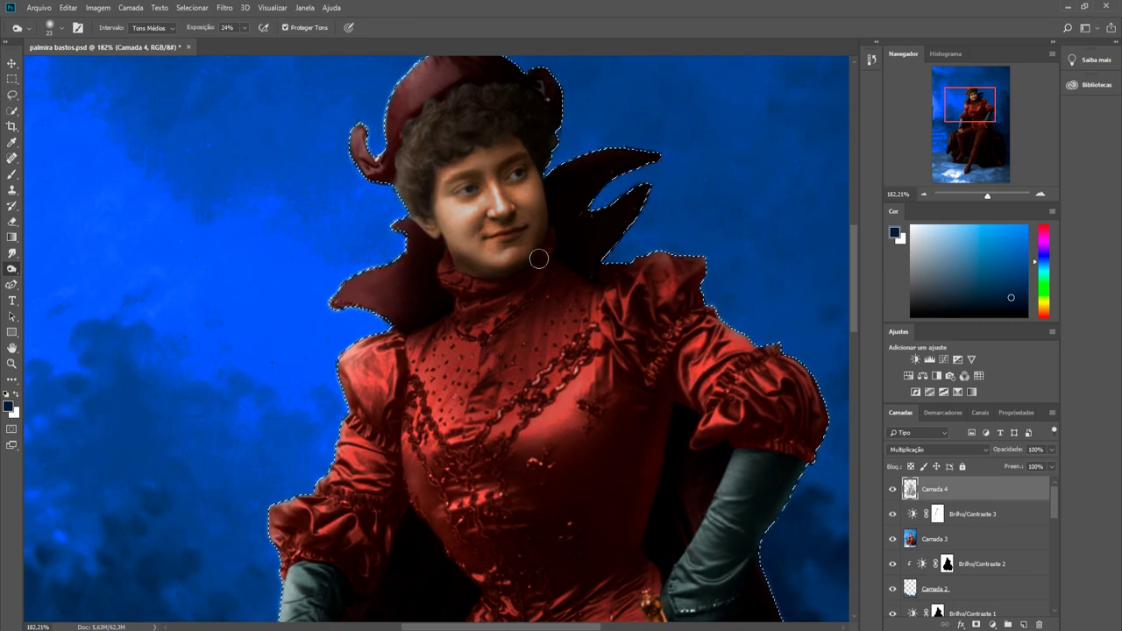
{"action": "scroll", "coordinate": [510, 499], "scroll_direction": "down", "scroll_amount": 10}
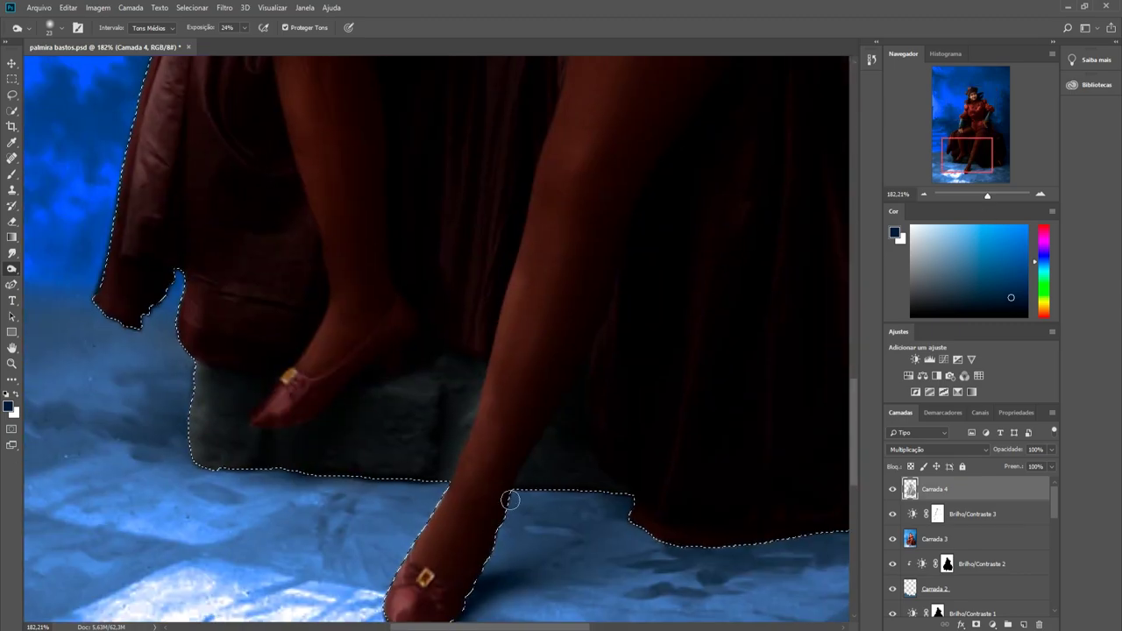
{"action": "scroll", "coordinate": [413, 471], "scroll_direction": "up", "scroll_amount": 10}
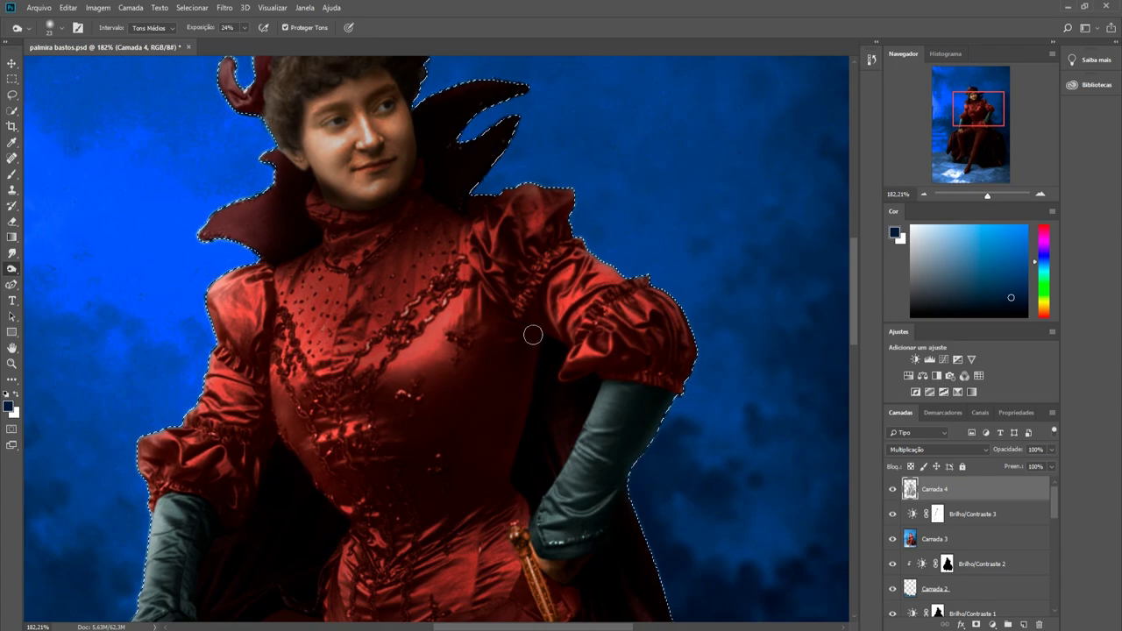
Step: Set a small full-exposure Dodge brush, deselect, and stamp visible layers into Camada 5
{"action": "key", "text": "e"}
{"action": "left_click", "coordinate": [58, 27]}
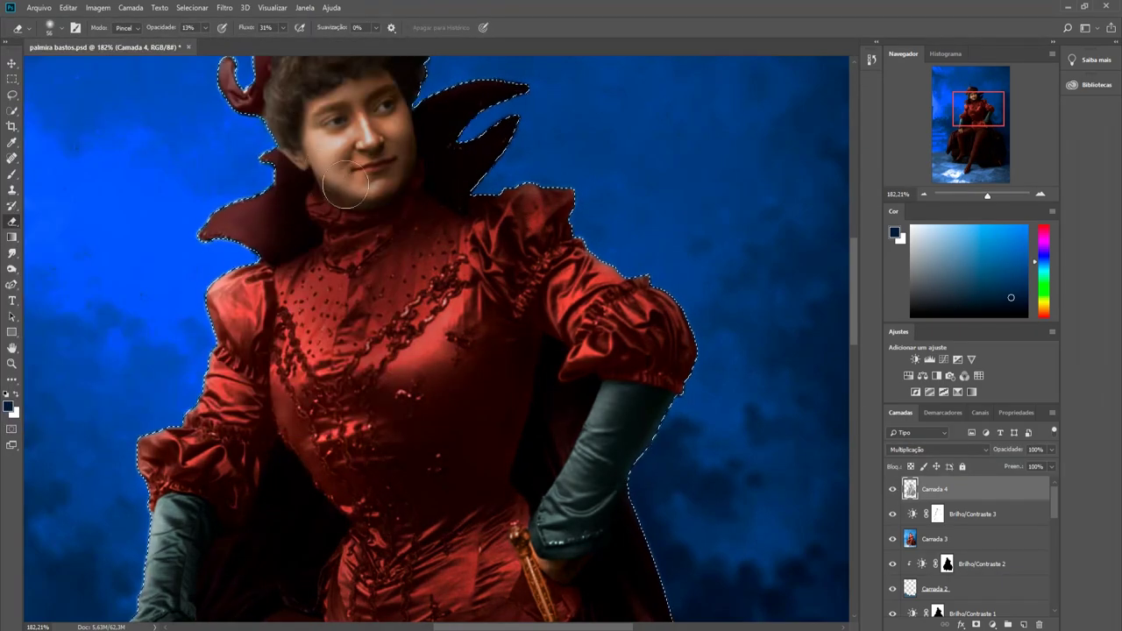
{"action": "left_click", "coordinate": [16, 272]}
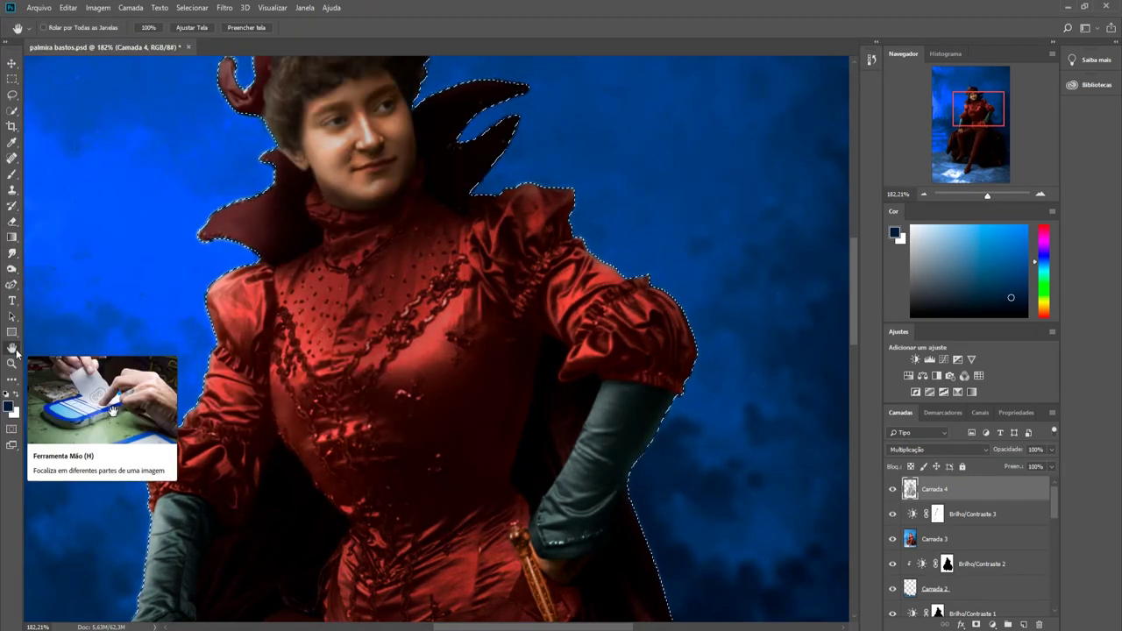
{"action": "left_click", "coordinate": [63, 31]}
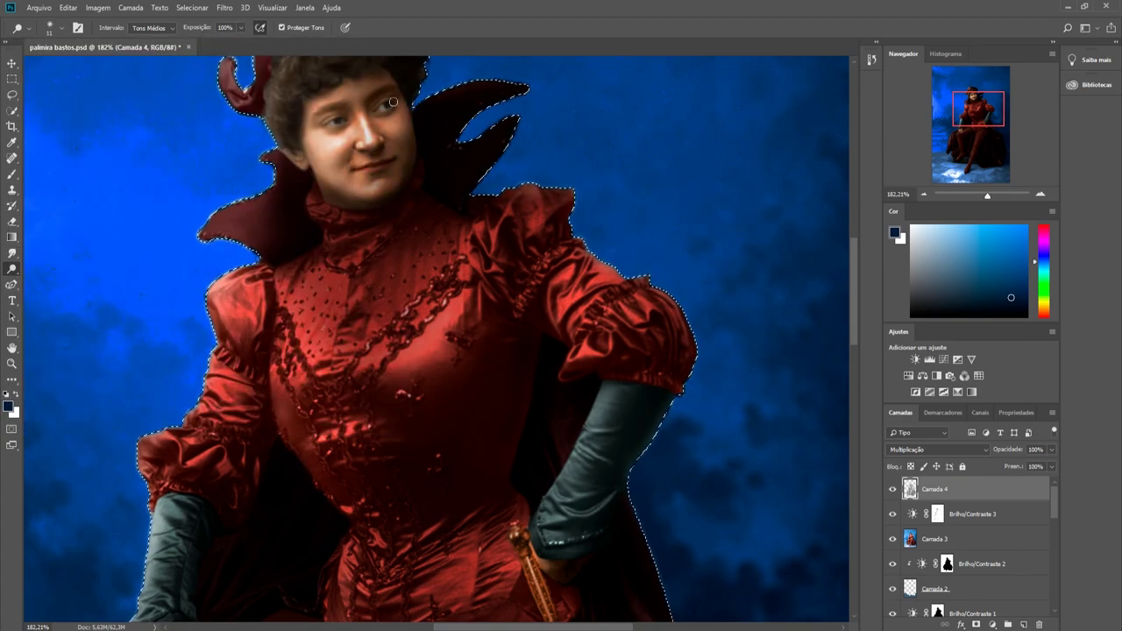
{"action": "key", "text": "ctrl+0"}
{"action": "key", "text": "ctrl+d"}
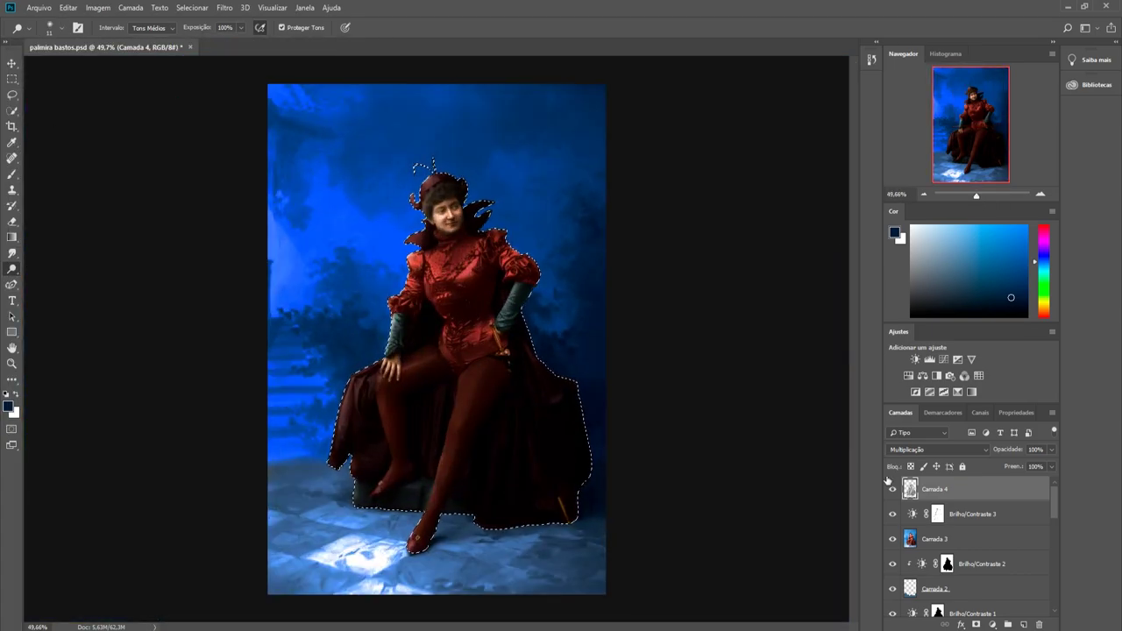
{"action": "key", "text": "ctrl+shift+alt+e"}
Step: Fit the image to the window, add an empty layer, and set a brush at 100% opacity
{"action": "key", "text": "m"}
{"action": "scroll", "coordinate": [422, 216], "scroll_direction": "up", "scroll_amount": 5}
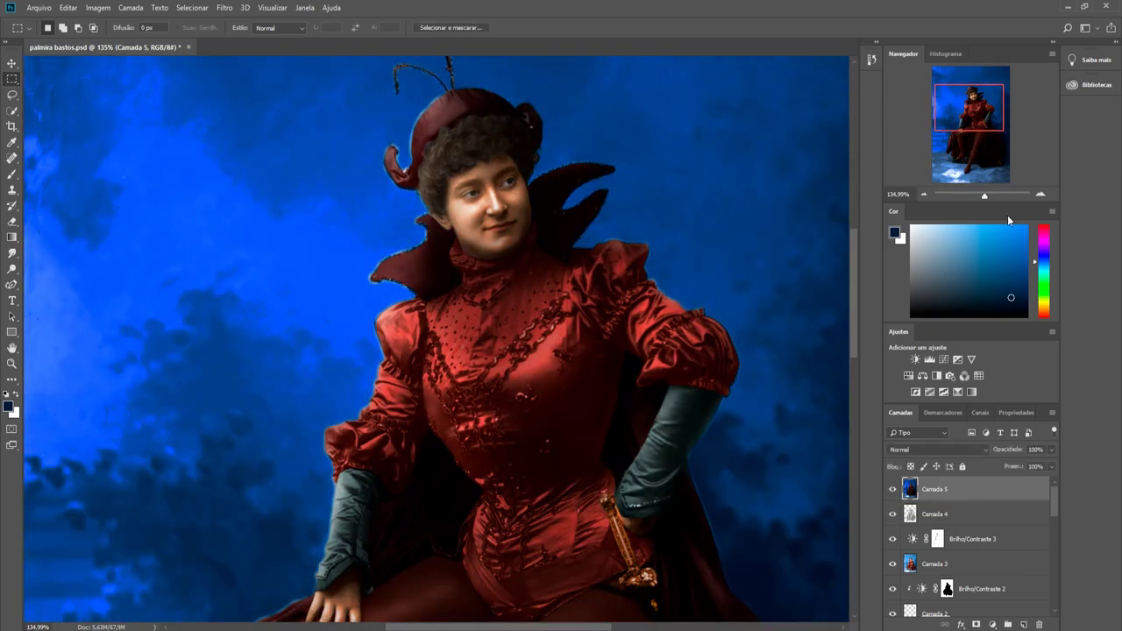
{"action": "key", "text": "ctrl+0"}
{"action": "left_click", "coordinate": [224, 7]}
{"action": "key", "text": "Escape"}
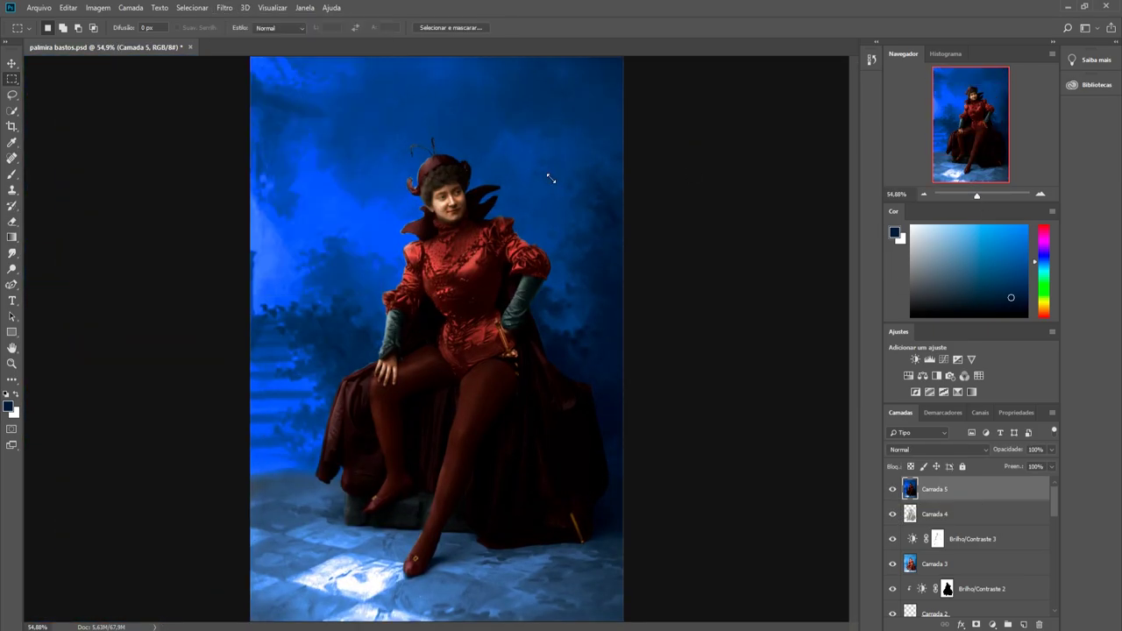
{"action": "key", "text": "ctrl+shift+alt+n"}
{"action": "key", "text": "b"}
{"action": "right_click", "coordinate": [78, 70]}
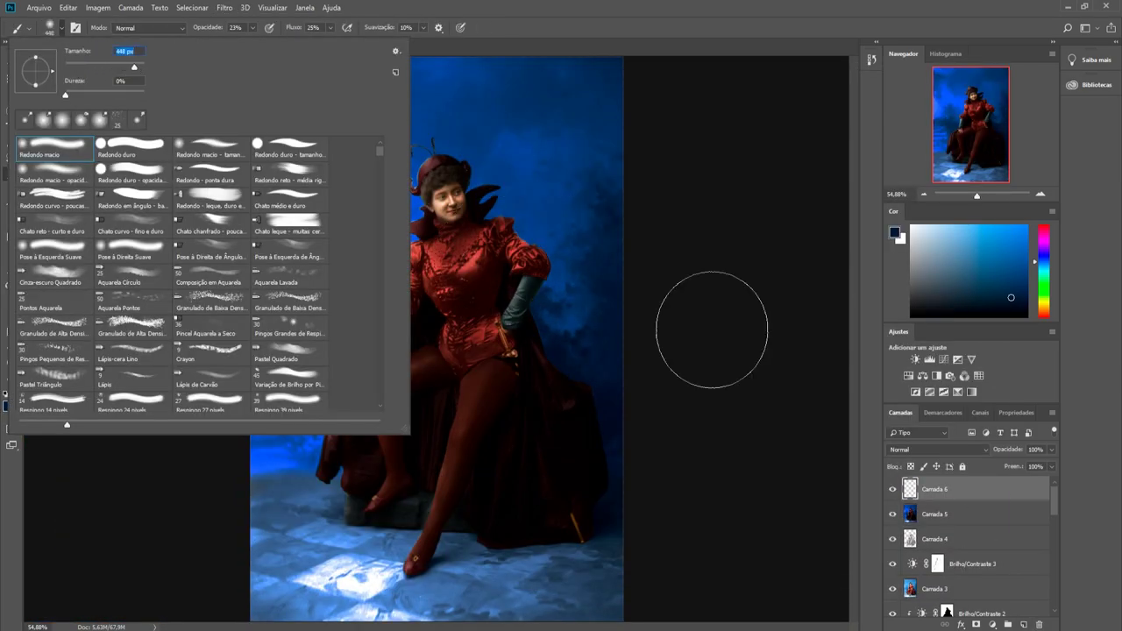
{"action": "left_click", "coordinate": [893, 489]}
{"action": "key", "text": "0"}
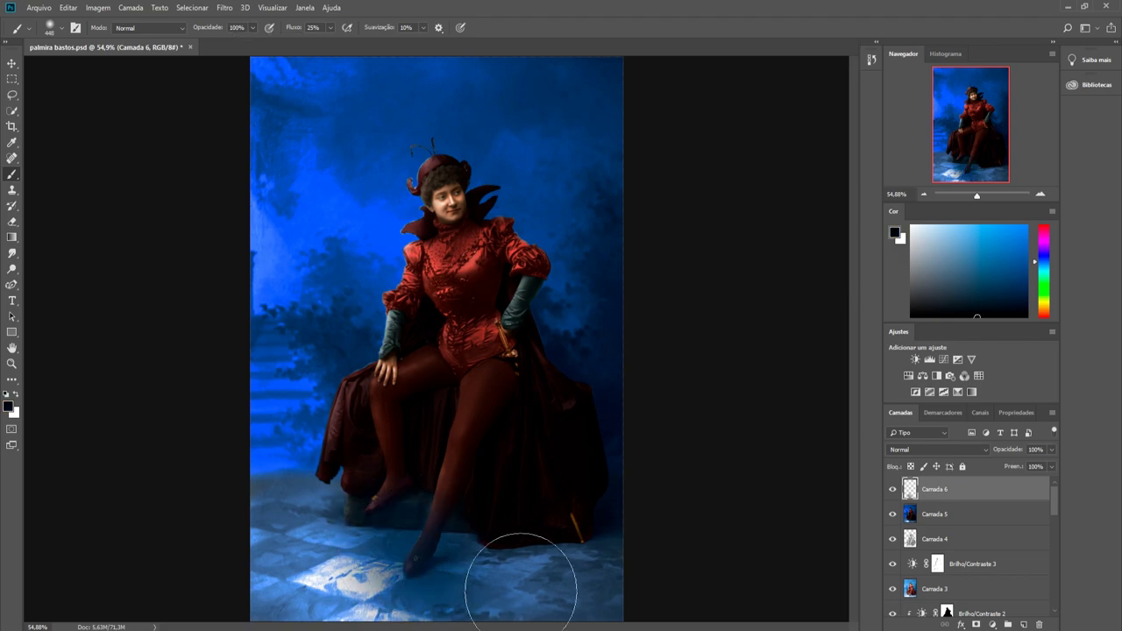
{"action": "key", "text": "ctrl+comma"}
Step: Load the figure outline path as a selection
{"action": "key", "text": "p"}
{"action": "right_click", "coordinate": [476, 356]}
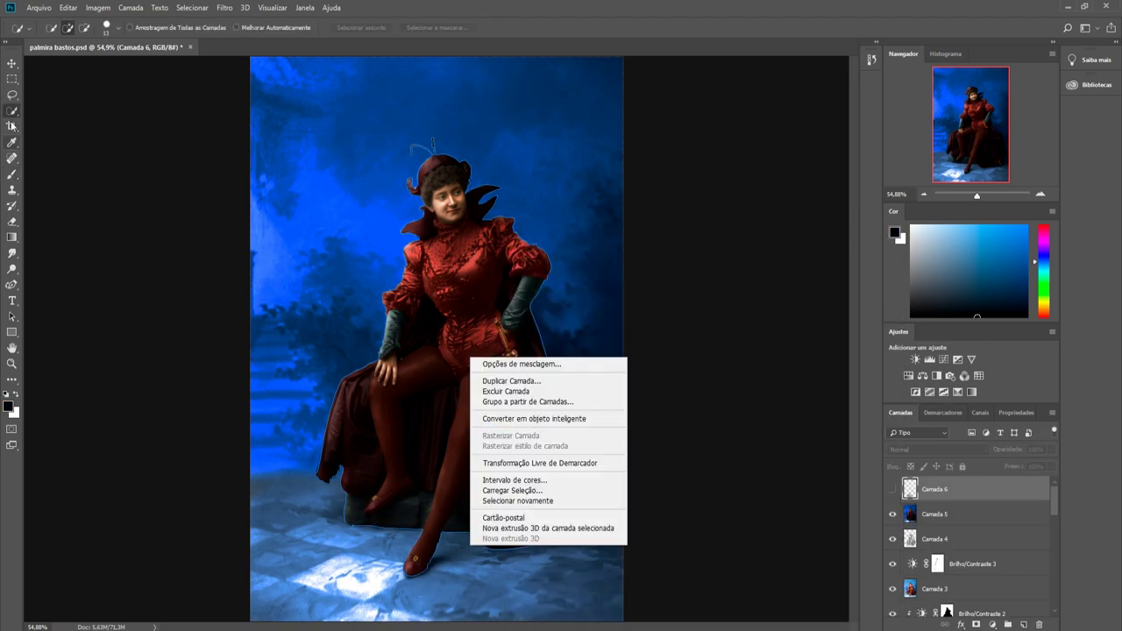
{"action": "key", "text": "Escape"}
{"action": "key", "text": "ctrl+comma"}
{"action": "right_click", "coordinate": [472, 279]}
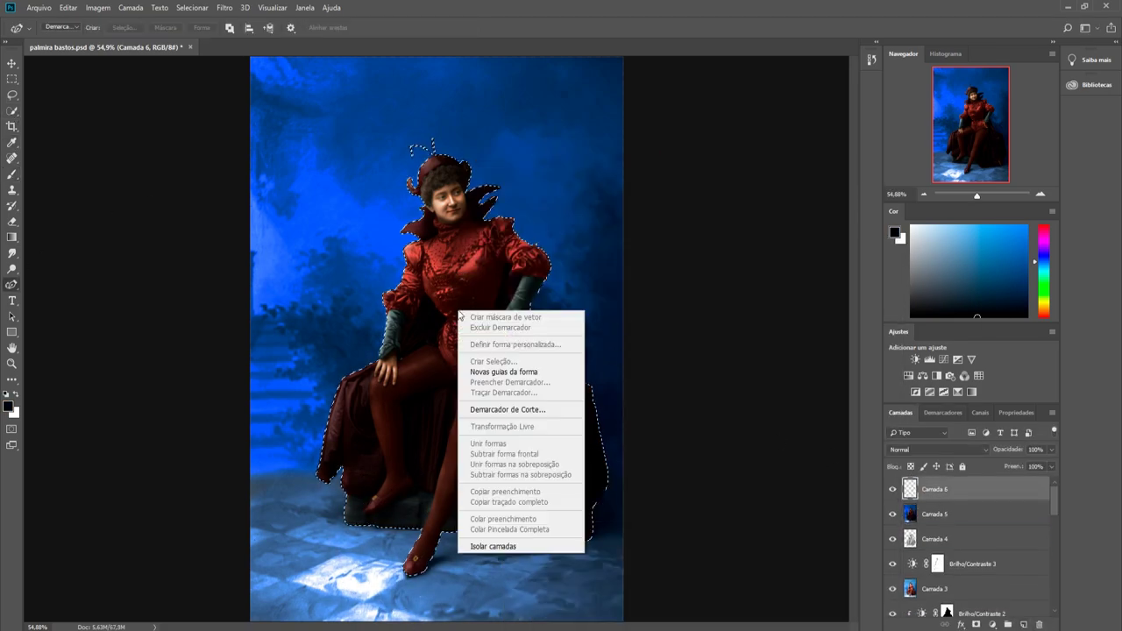
{"action": "left_click", "coordinate": [500, 363]}
Step: Invert the selection, paint black over the floor around the feet, and set Fill to 72%
{"action": "right_click", "coordinate": [931, 489]}
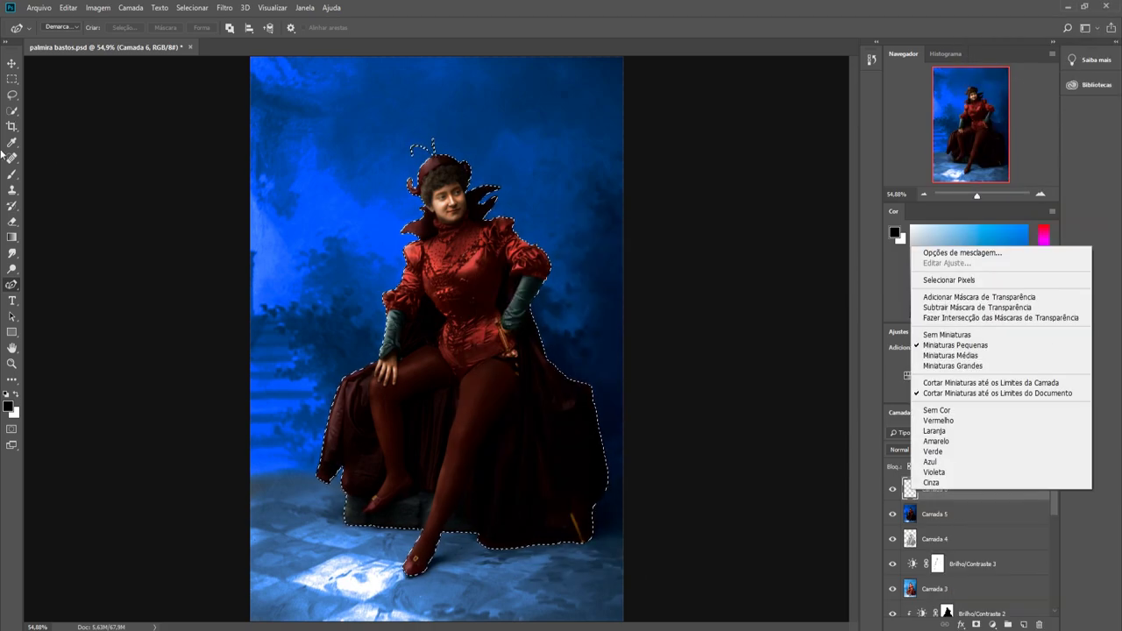
{"action": "key", "text": "Escape"}
{"action": "key", "text": "ctrl+shift+i"}
{"action": "key", "text": "b"}
{"action": "left_click_drag", "start_coordinate": [397, 541], "coordinate": [639, 589]}
{"action": "left_click", "coordinate": [1051, 467]}
{"action": "left_click_drag", "start_coordinate": [1048, 481], "coordinate": [1029, 489]}
Step: Add another painting layer at 60% Fill and deselect the figure
{"action": "key", "text": "ctrl+shift+alt+n"}
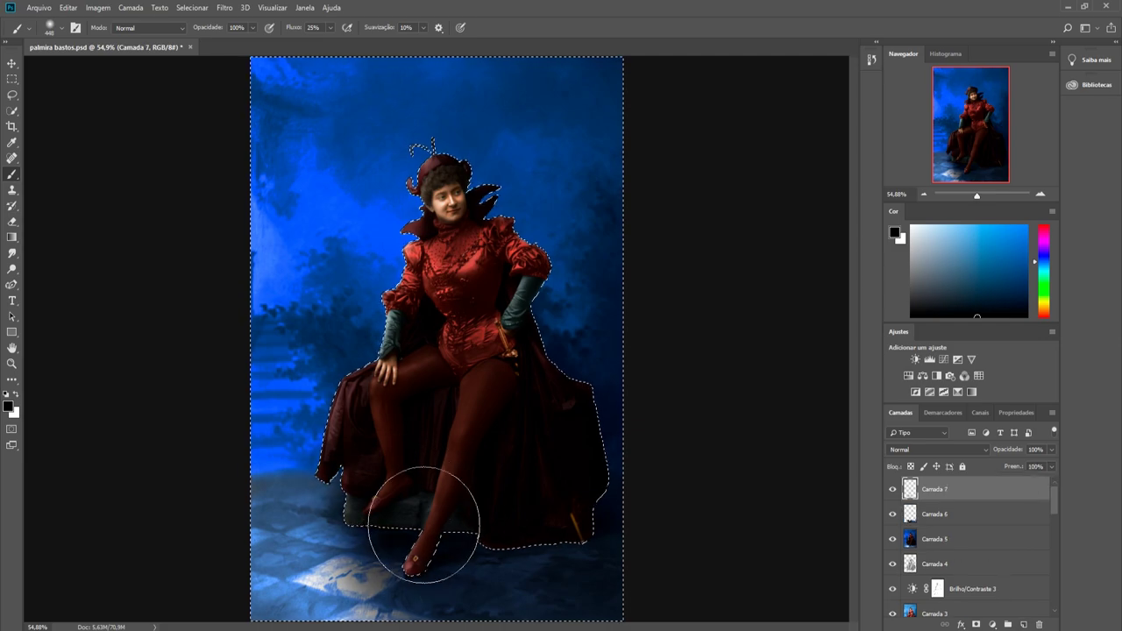
{"action": "key", "text": "e"}
{"action": "left_click", "coordinate": [205, 27]}
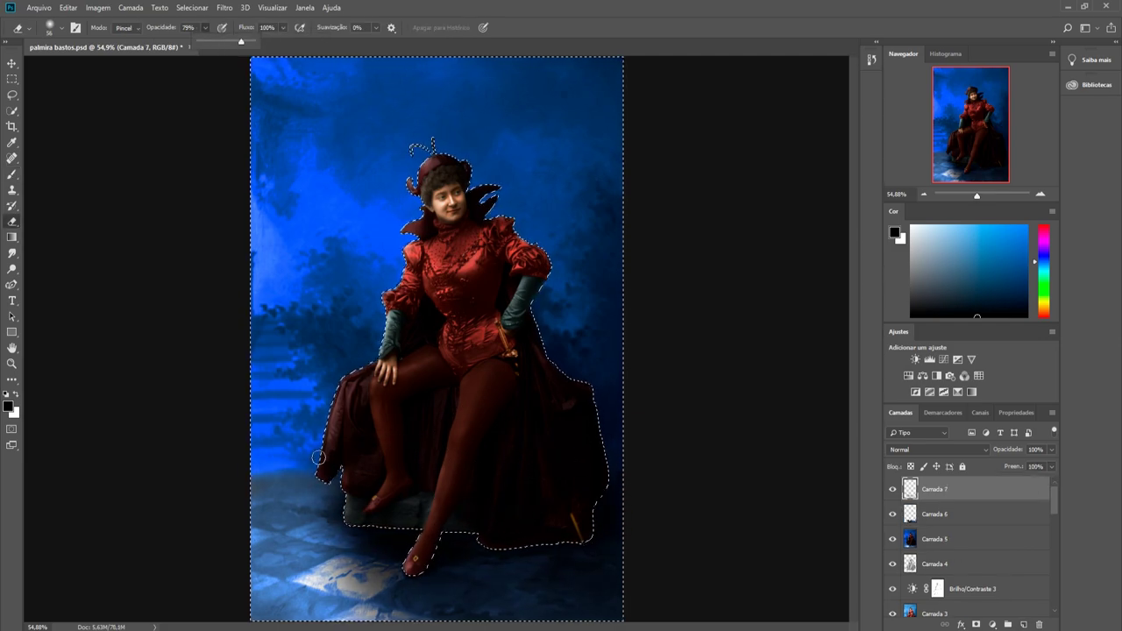
{"action": "left_click_drag", "start_coordinate": [1051, 466], "coordinate": [1023, 483]}
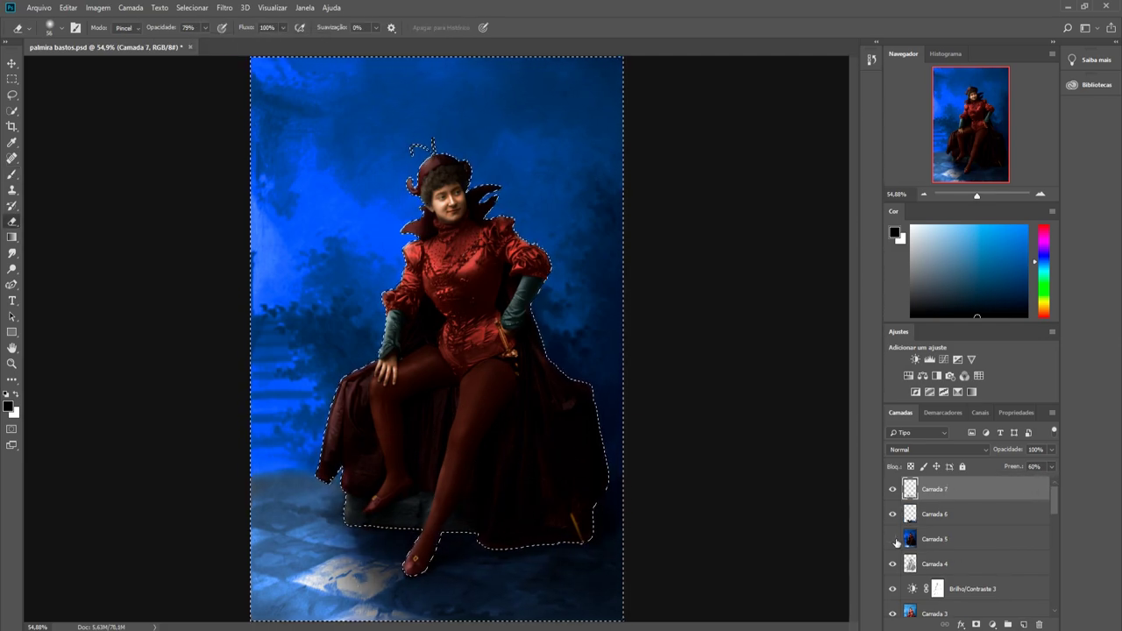
{"action": "key", "text": "m"}
{"action": "key", "text": "ctrl+d"}
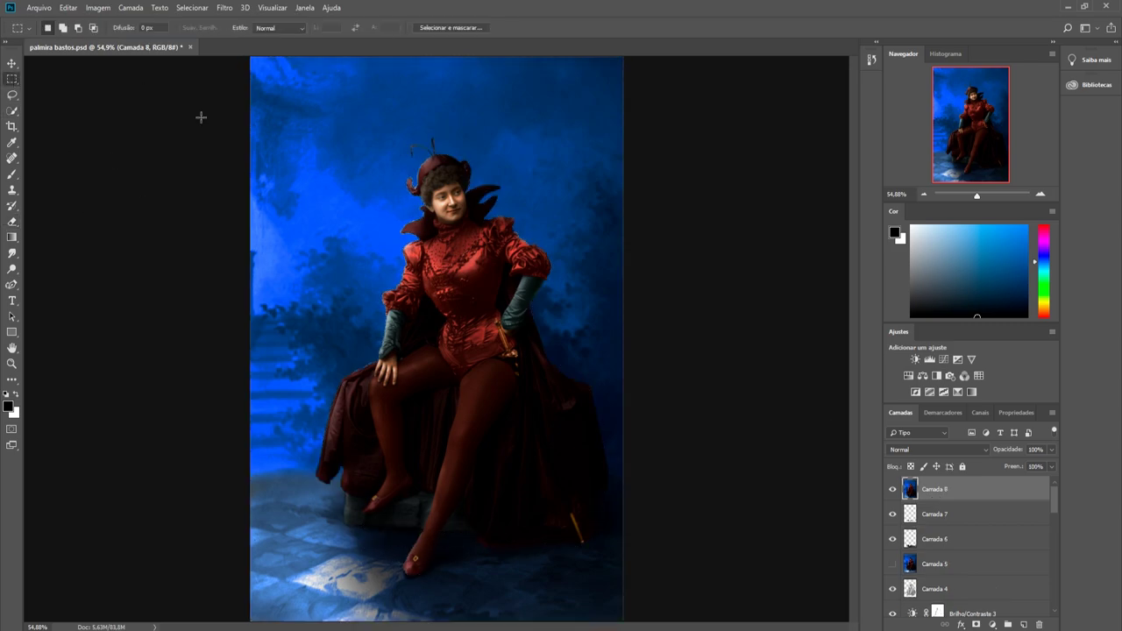
Step: Apply Viveza 2 with Structure raised to 17%
{"action": "key", "text": "ctrl+alt+f"}
{"action": "left_click_drag", "start_coordinate": [929, 296], "coordinate": [935, 297]}
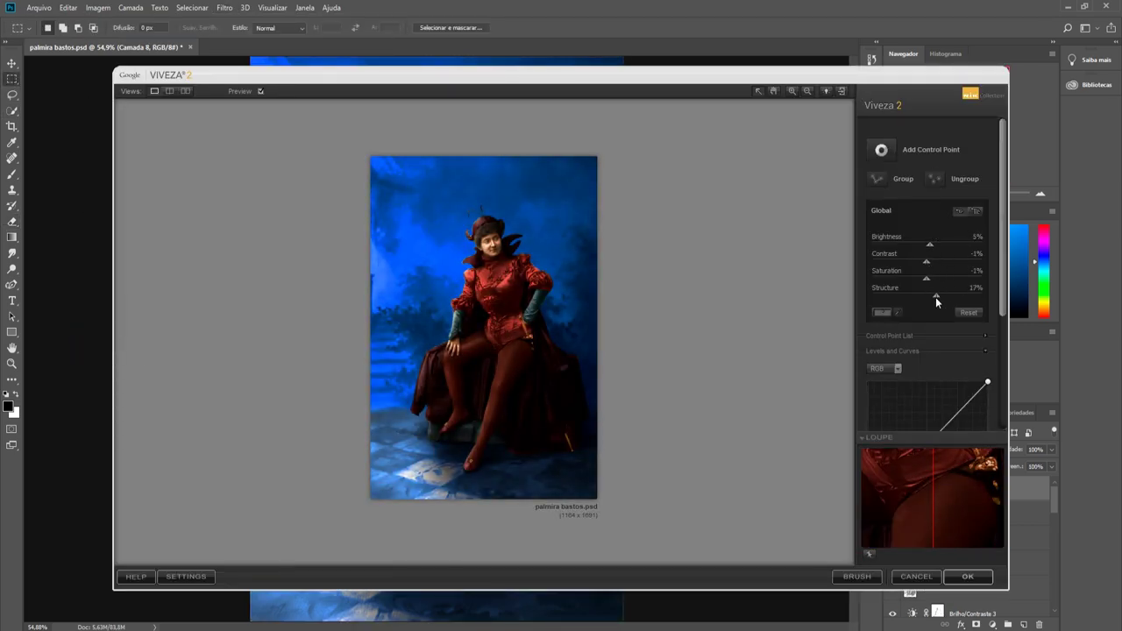
{"action": "left_click", "coordinate": [969, 578]}
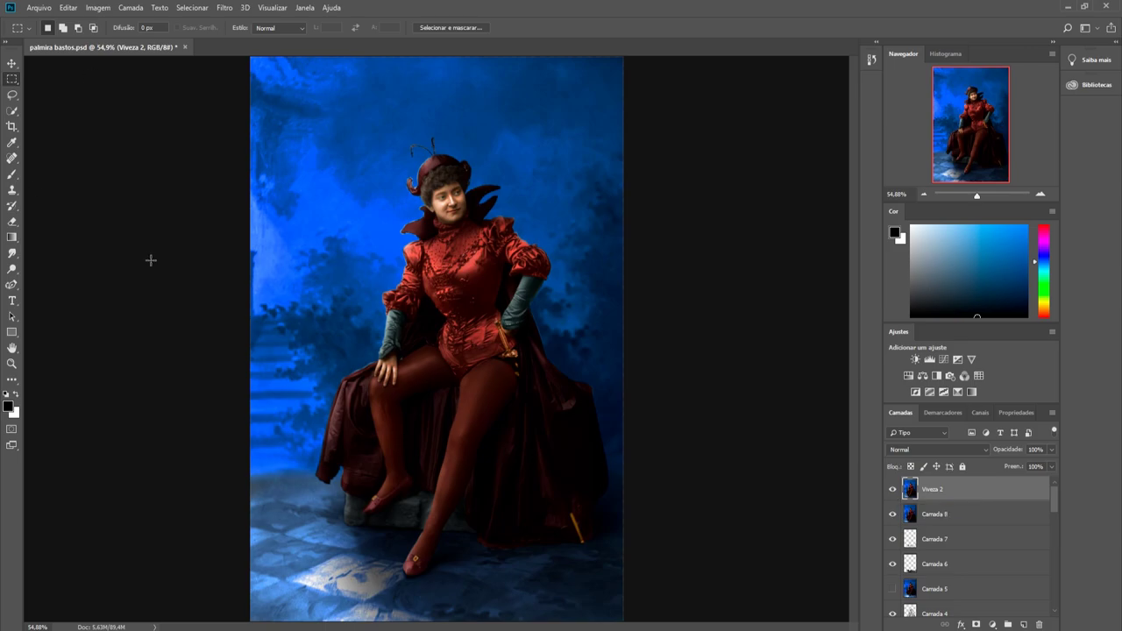